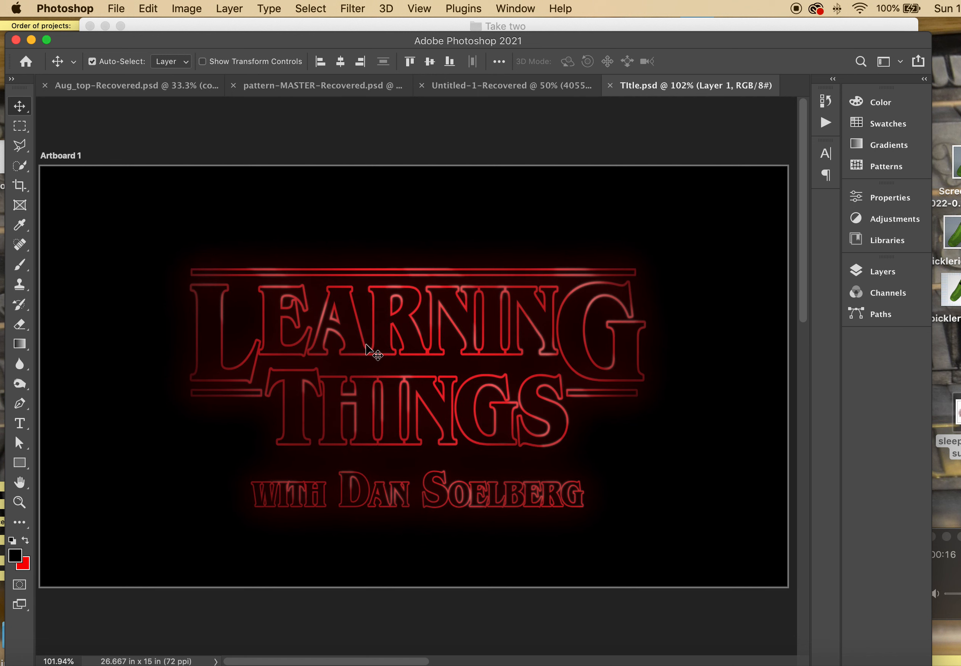
Deselect the Title.psd layer and minimize Photoshop to the Dock
{"action": "left_click", "coordinate": [475, 125]}
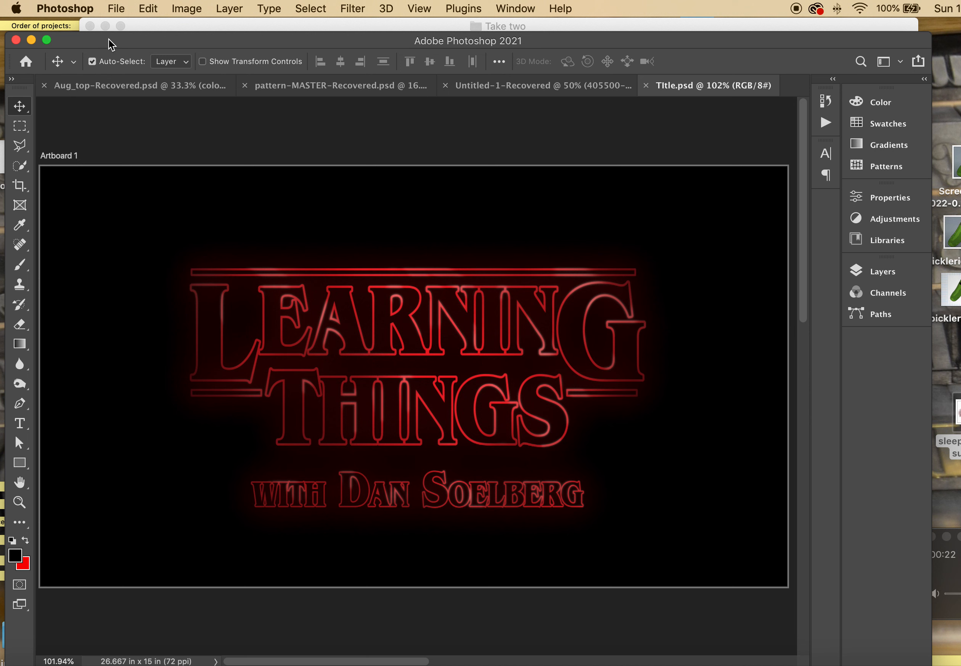
{"action": "left_click", "coordinate": [31, 40]}
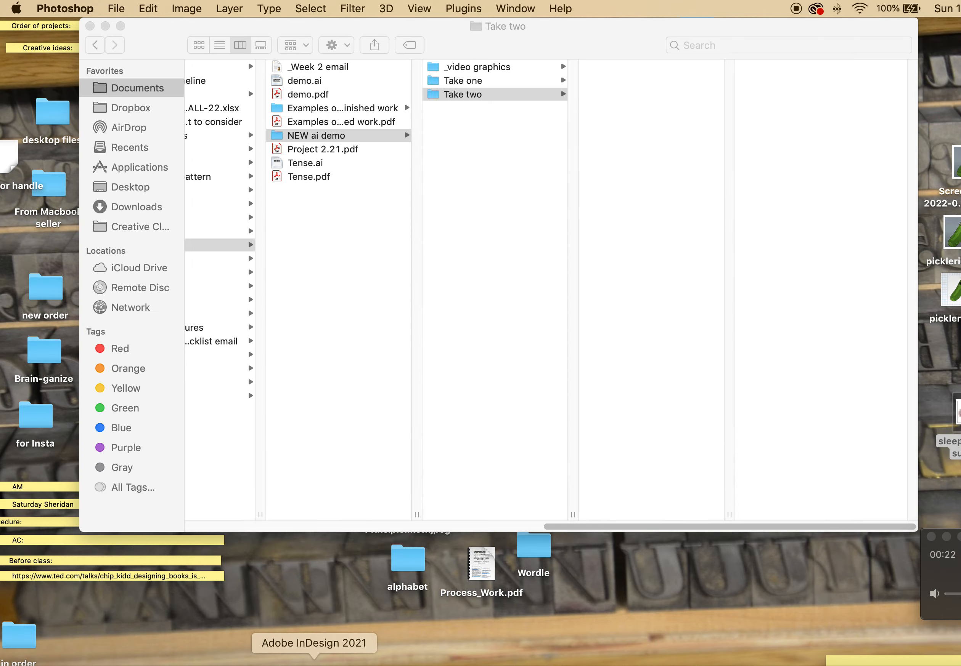
Create an 11 × 8.5 in landscape Illustrator document with inches as the unit
{"action": "left_click", "coordinate": [320, 661]}
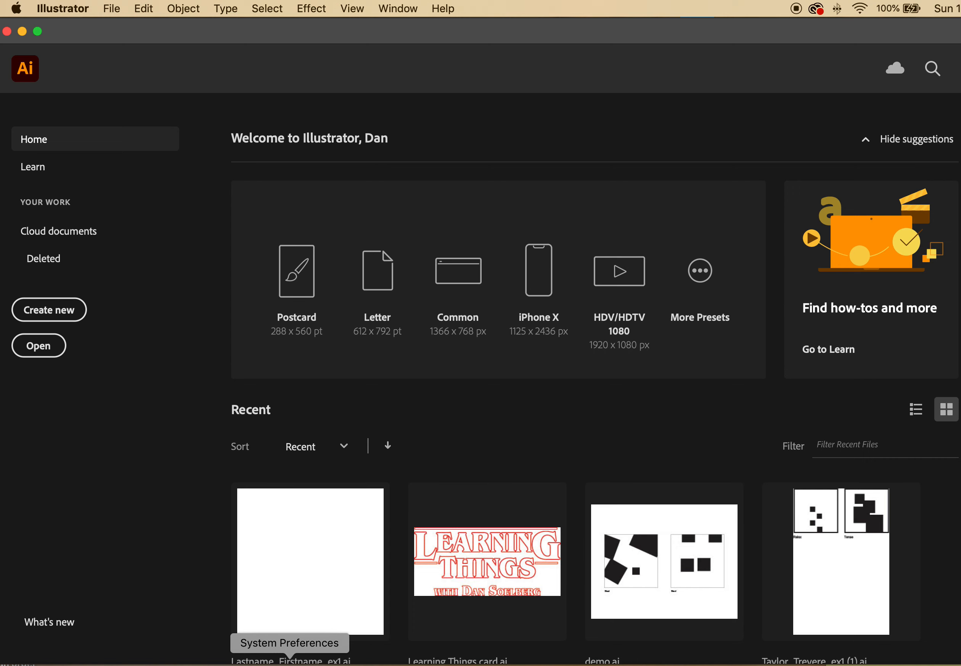
{"action": "left_click", "coordinate": [60, 312]}
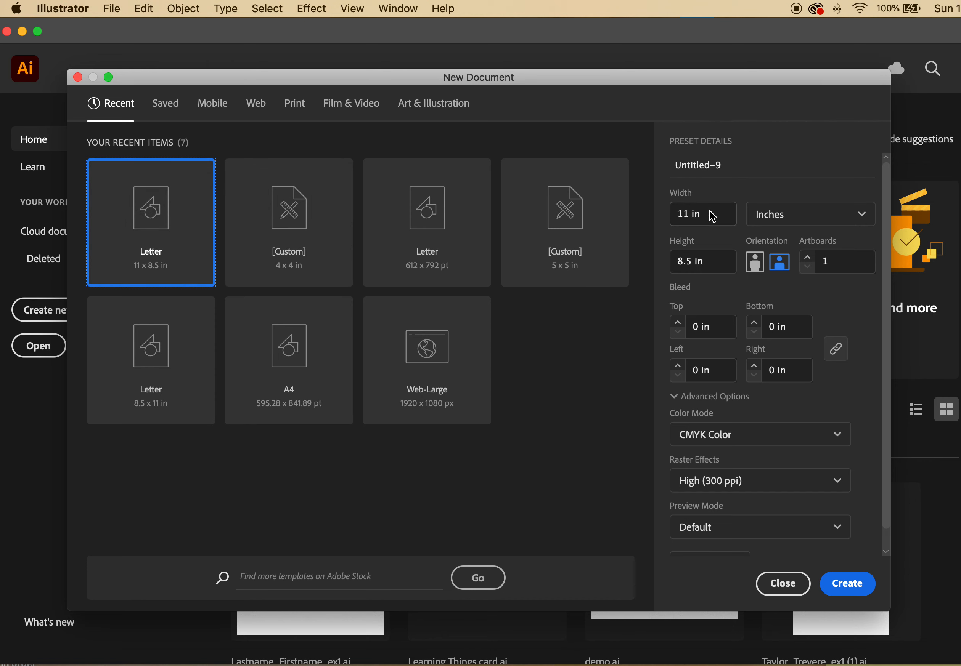
{"action": "left_click_drag", "start_coordinate": [712, 216], "coordinate": [663, 213]}
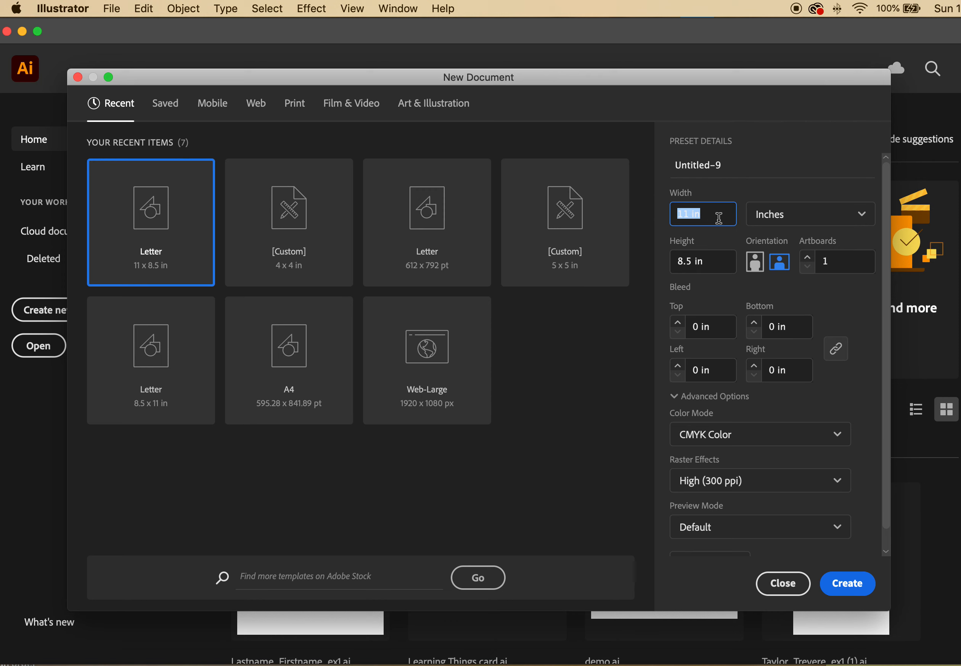
{"action": "type", "text": "11"}
{"action": "left_click", "coordinate": [721, 266]}
{"action": "left_click", "coordinate": [777, 221]}
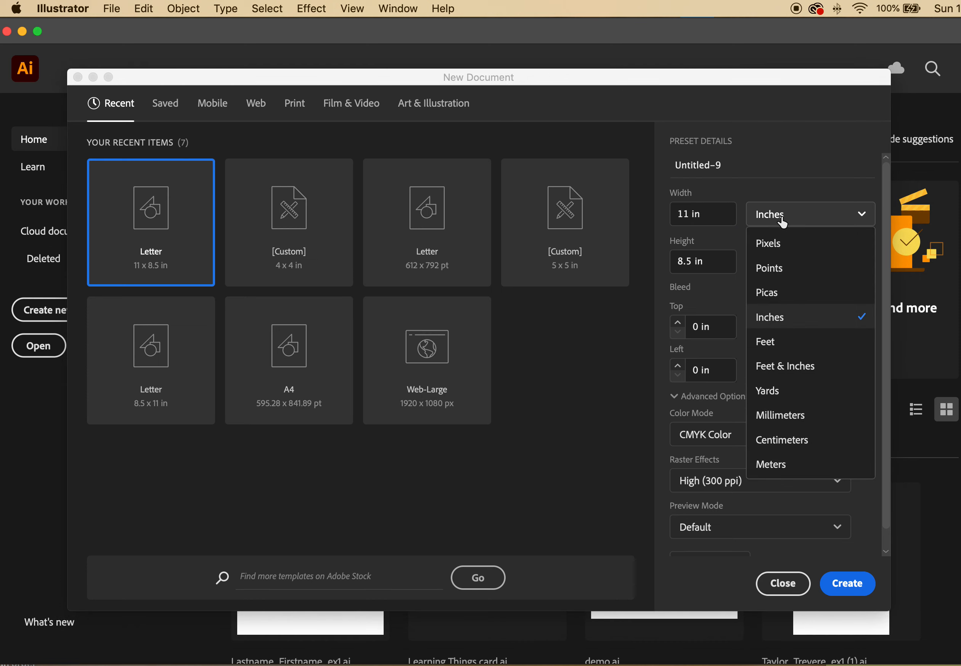
{"action": "left_click", "coordinate": [781, 325]}
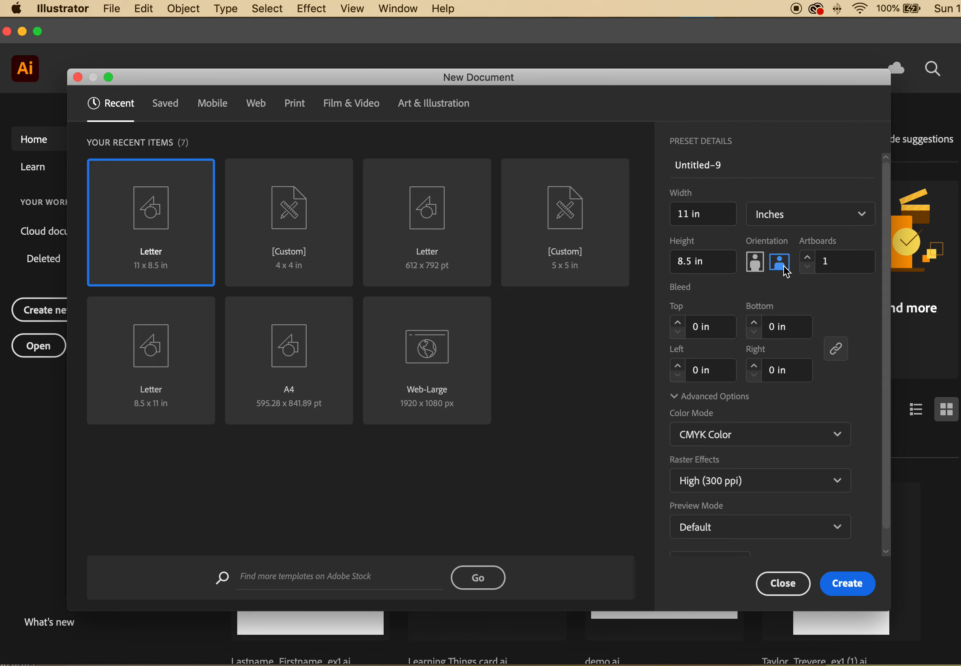
{"action": "left_click", "coordinate": [853, 583]}
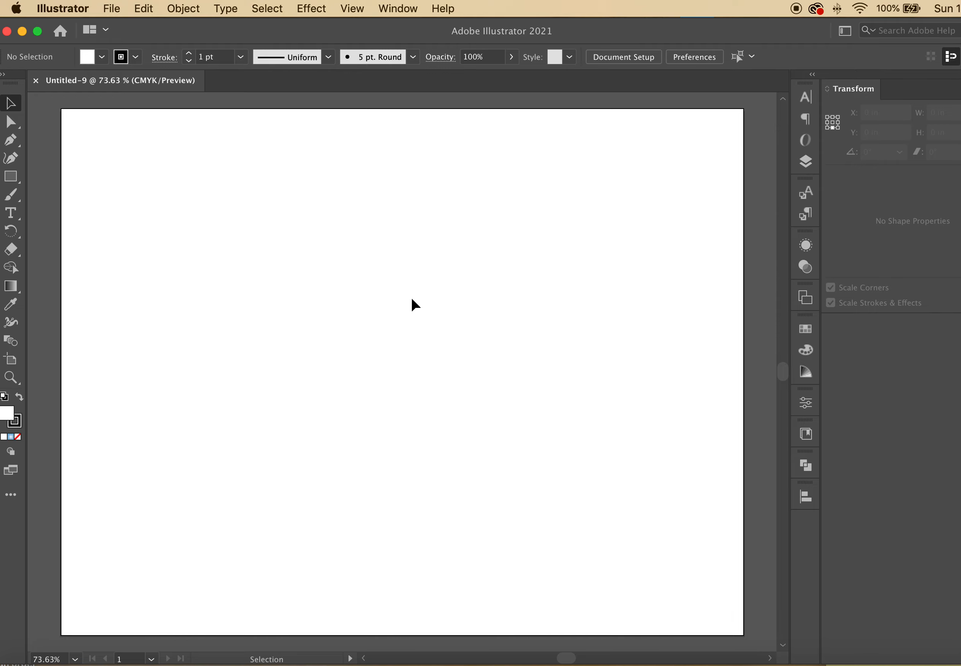
Save the document as Lastname_Firstname_ex1 in Adobe Illustrator (ai) format with default options
{"action": "left_click", "coordinate": [111, 16]}
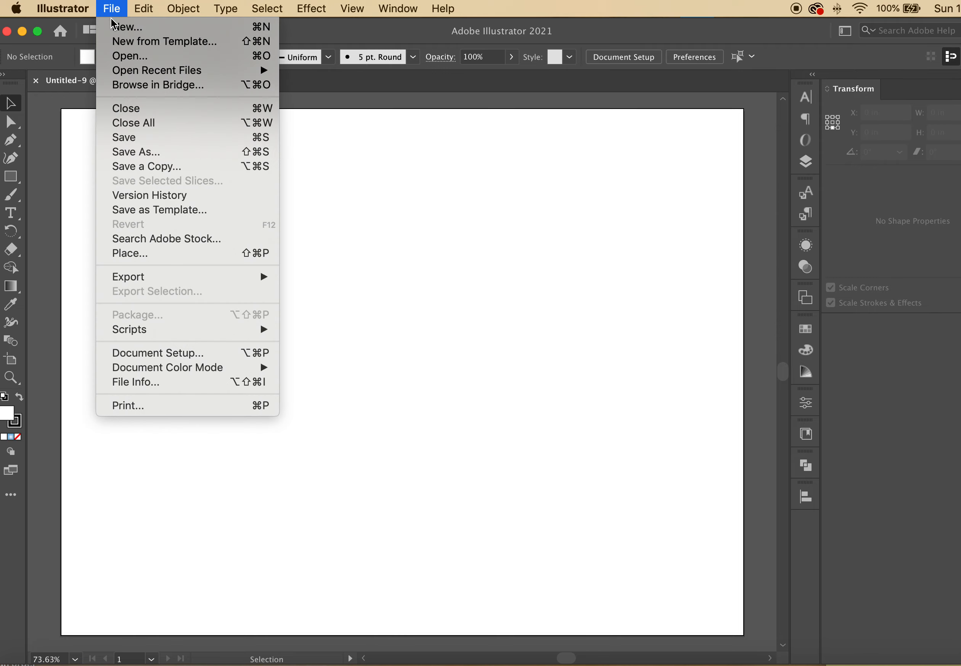
{"action": "left_click", "coordinate": [167, 138]}
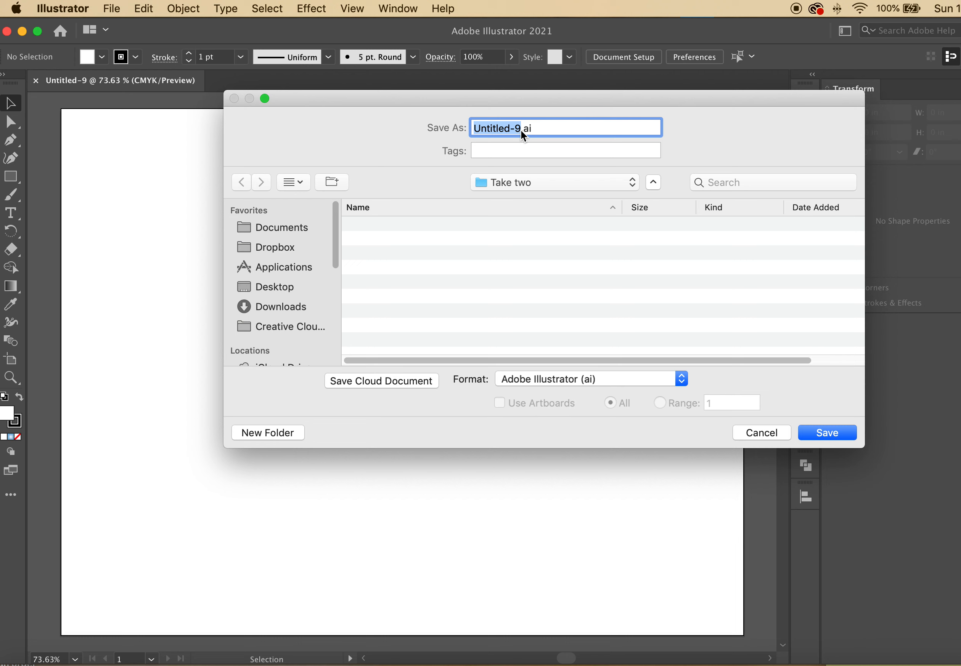
{"action": "type", "text": "Lastname_Firstname_ex1"}
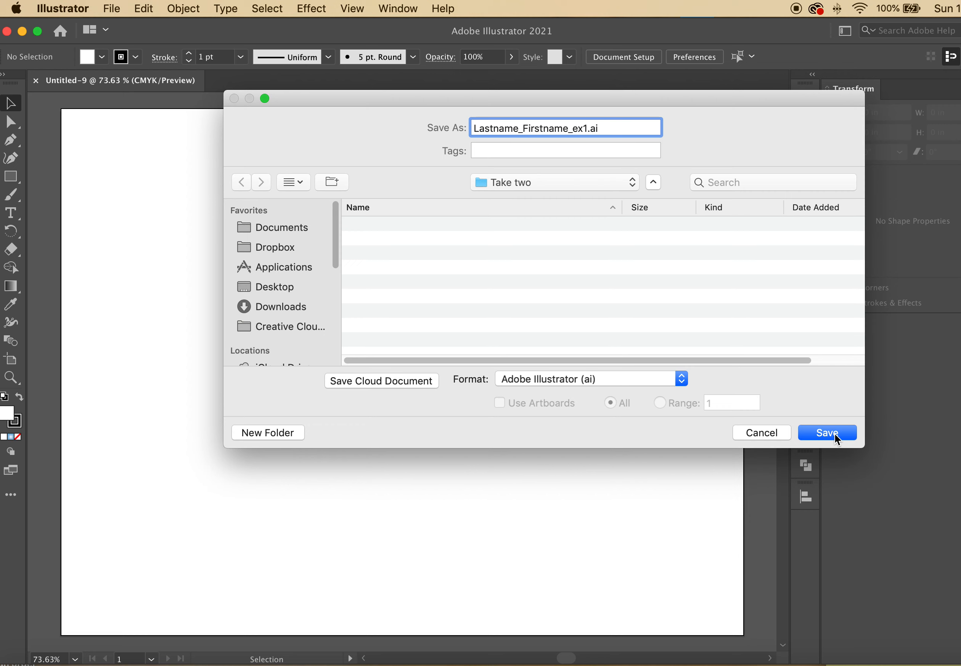
{"action": "left_click", "coordinate": [615, 383]}
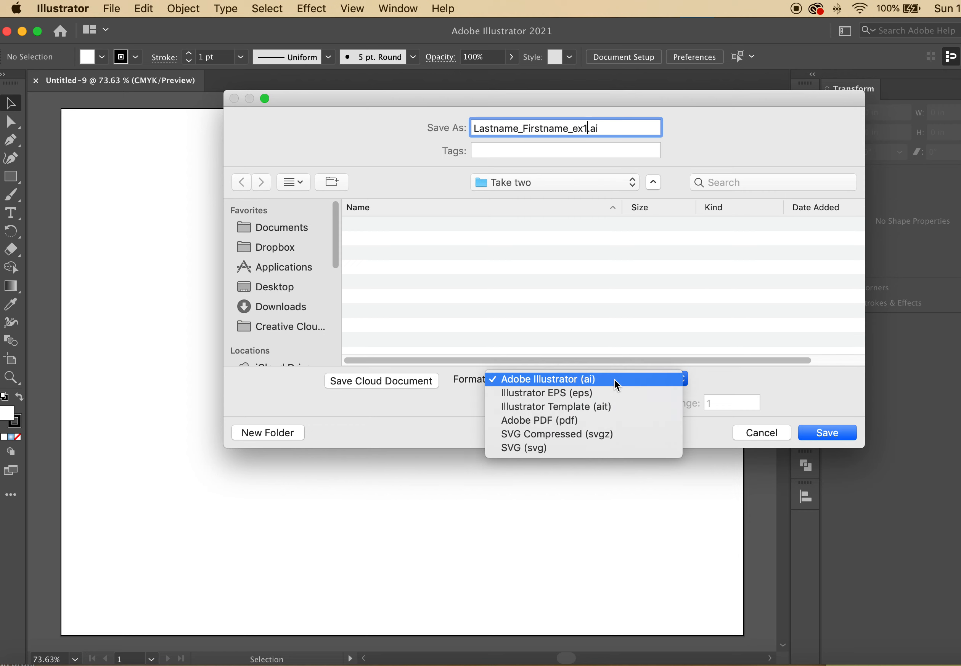
{"action": "left_click", "coordinate": [613, 380]}
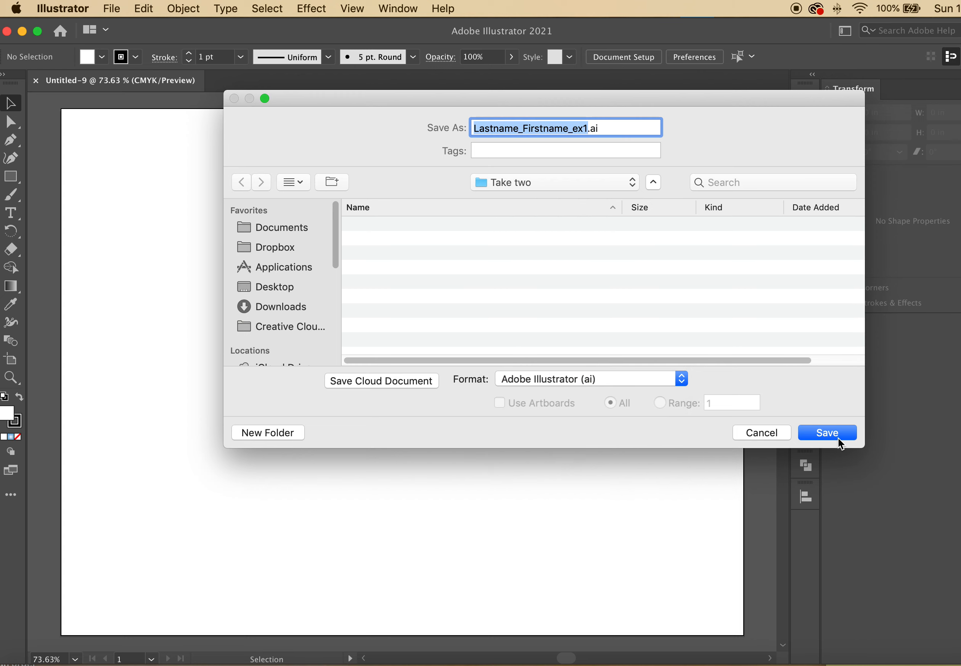
{"action": "left_click", "coordinate": [838, 439]}
{"action": "left_click", "coordinate": [718, 557]}
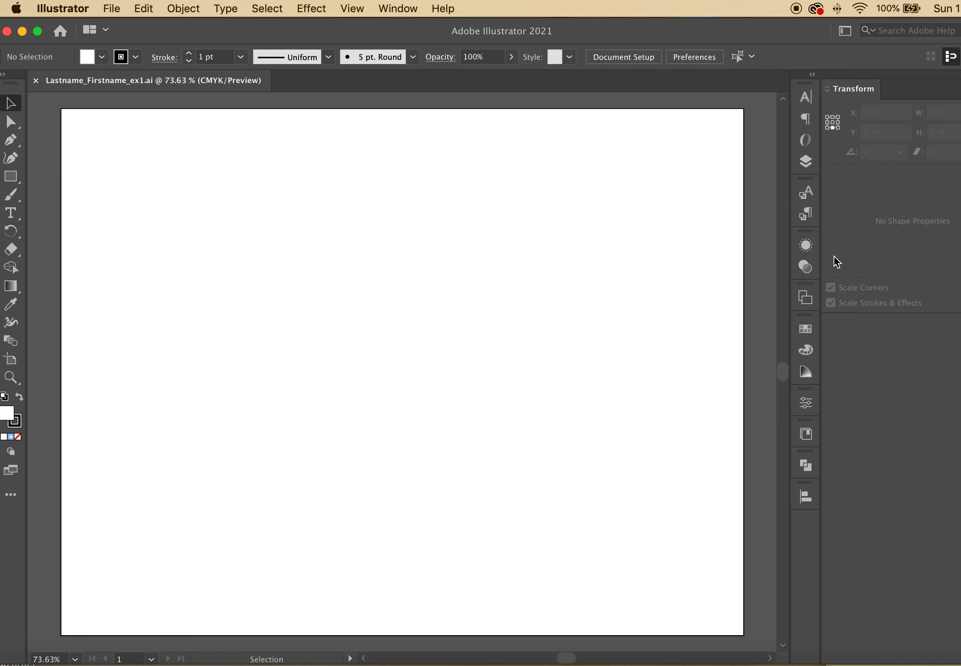
Switch Illustrator to the Typography workspace
{"action": "left_click", "coordinate": [806, 162]}
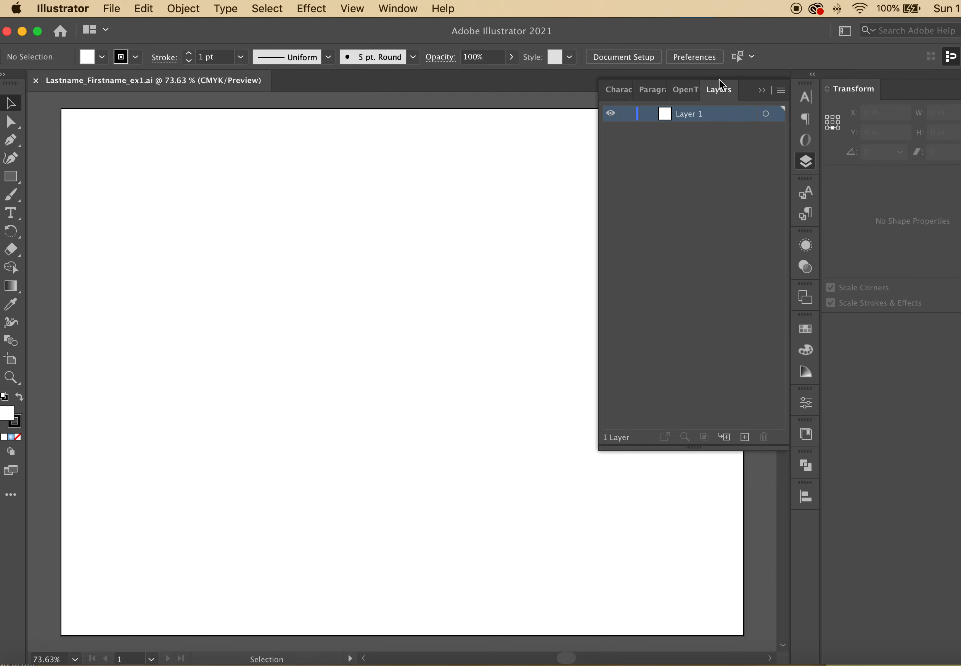
{"action": "left_click", "coordinate": [762, 91]}
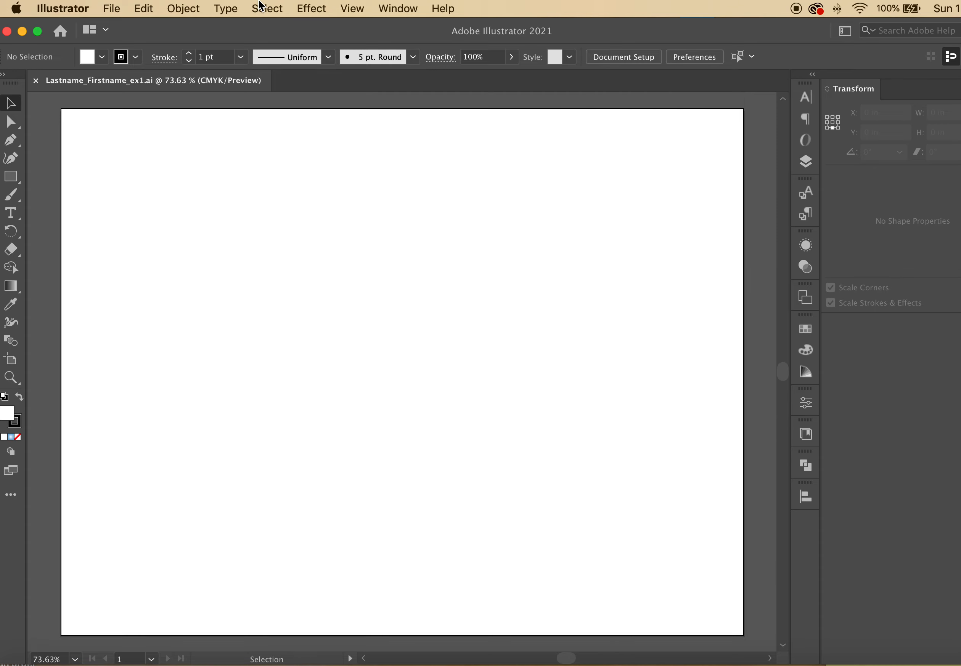
{"action": "left_click", "coordinate": [395, 8]}
{"action": "mouse_move", "coordinate": [409, 106]}
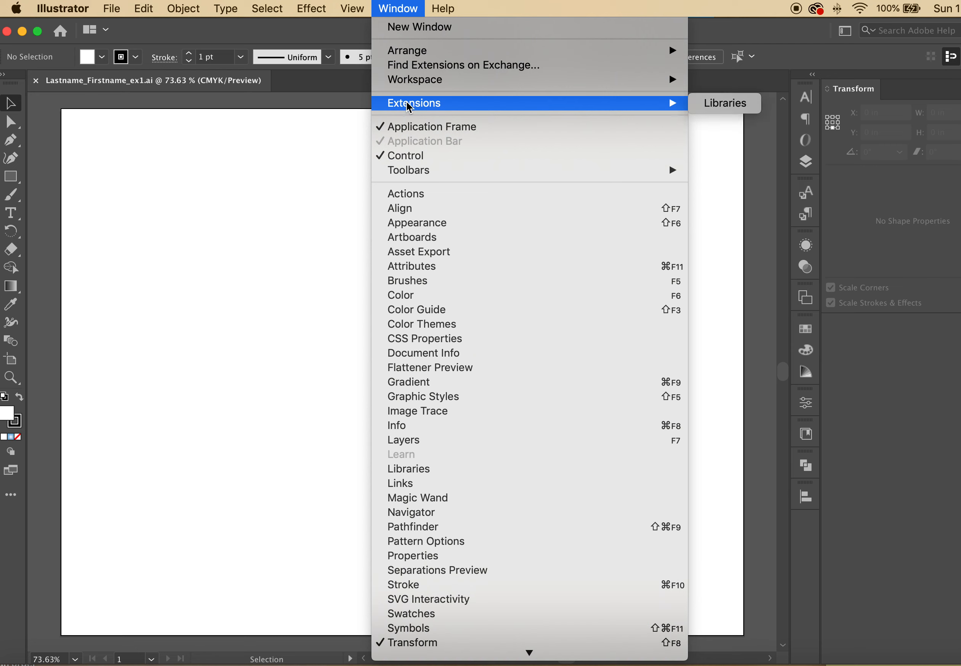
{"action": "mouse_move", "coordinate": [419, 79]}
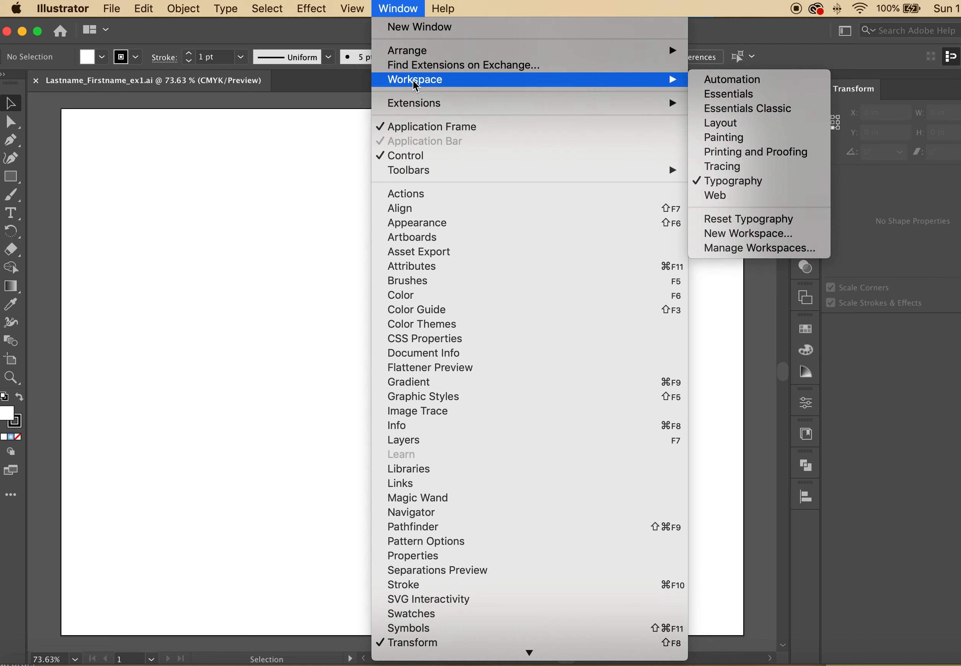
{"action": "left_click", "coordinate": [717, 180]}
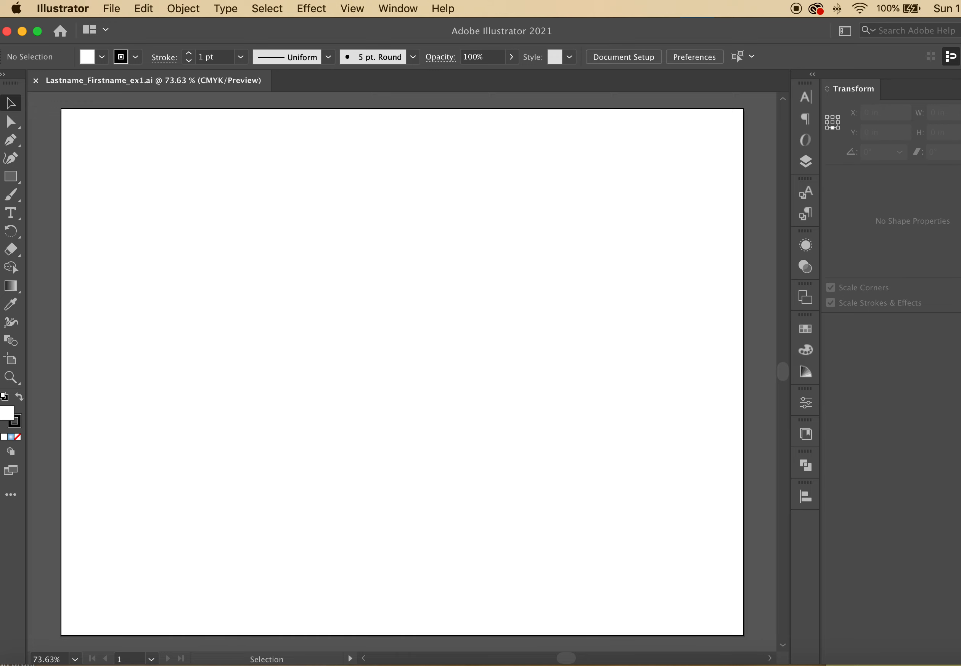
Narrow the Illustrator window and re-dock the Transform panel at the right edge
{"action": "left_click", "coordinate": [954, 239]}
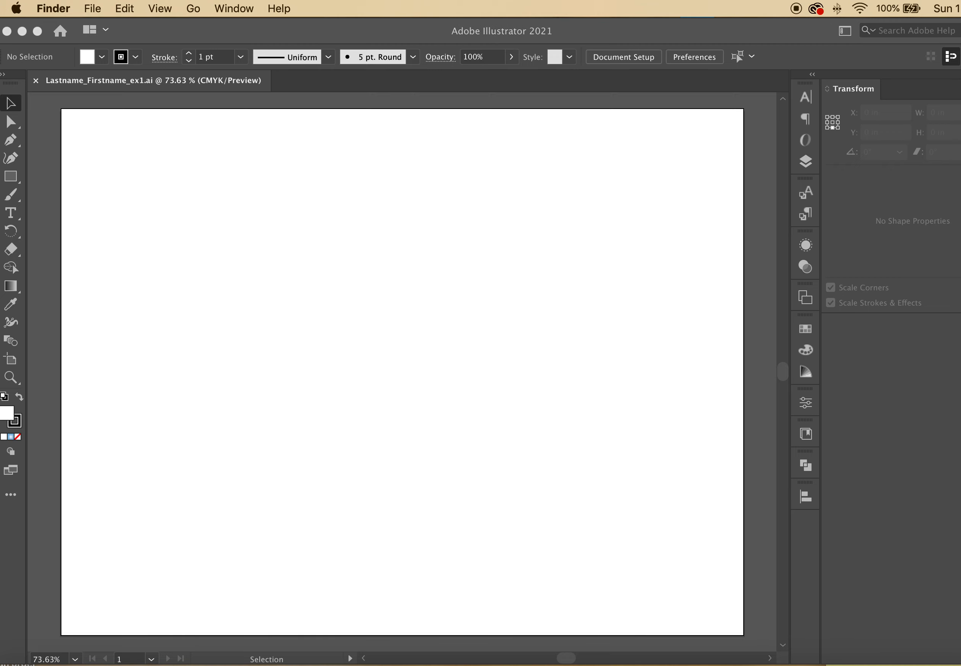
{"action": "key", "text": "super+Tab"}
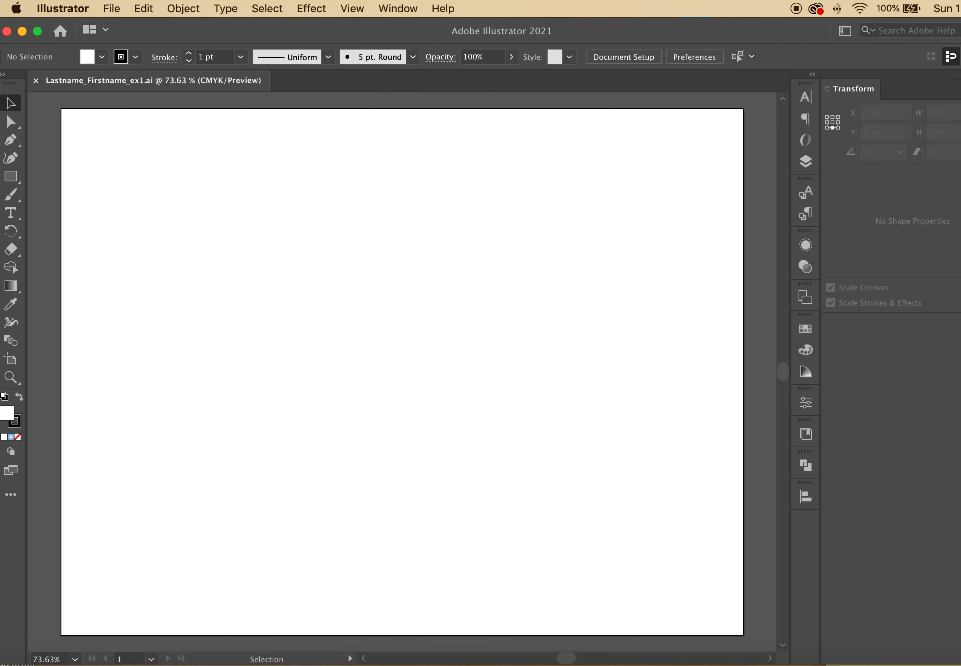
{"action": "left_click_drag", "start_coordinate": [960, 244], "coordinate": [956, 247]}
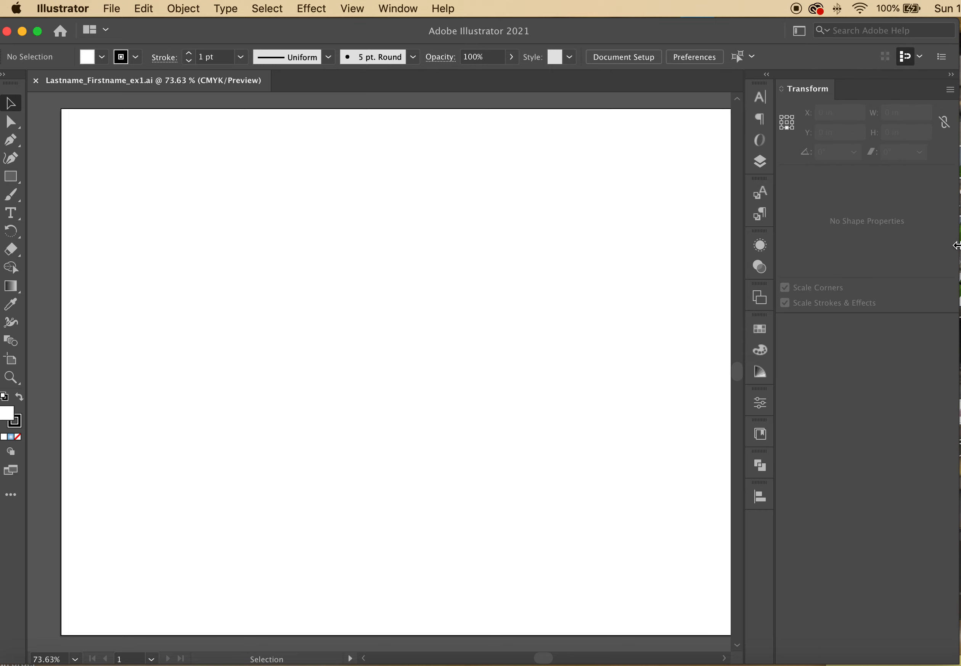
{"action": "left_click_drag", "start_coordinate": [829, 96], "coordinate": [678, 157]}
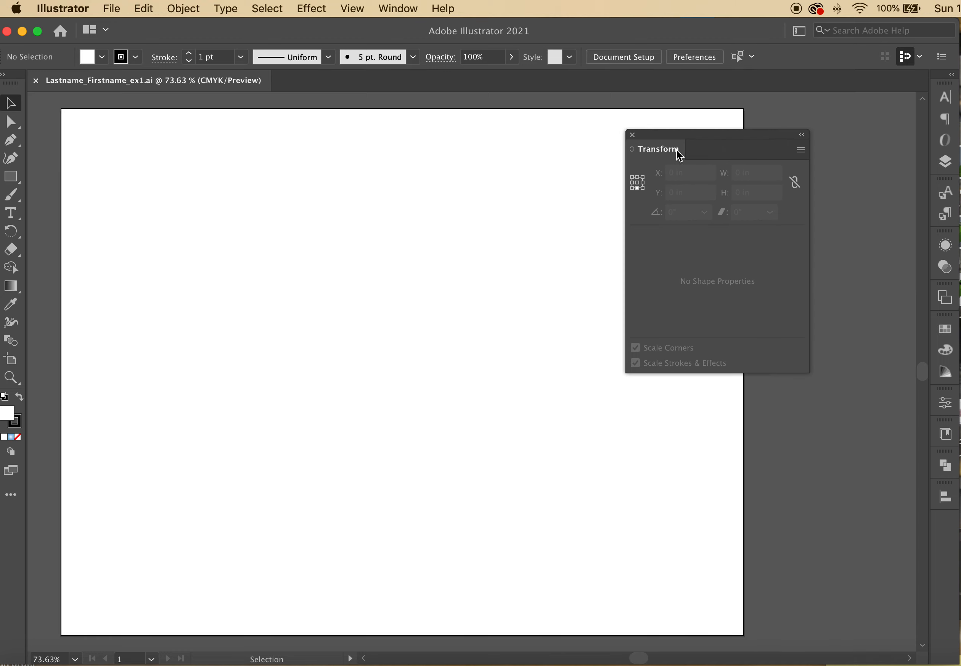
{"action": "left_click", "coordinate": [632, 135]}
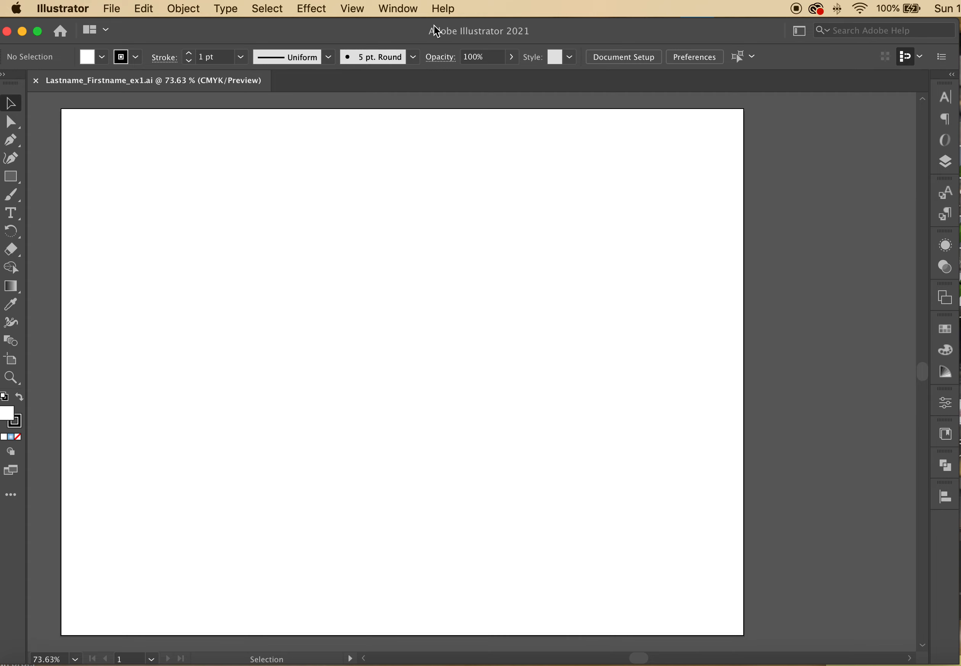
{"action": "left_click", "coordinate": [404, 9]}
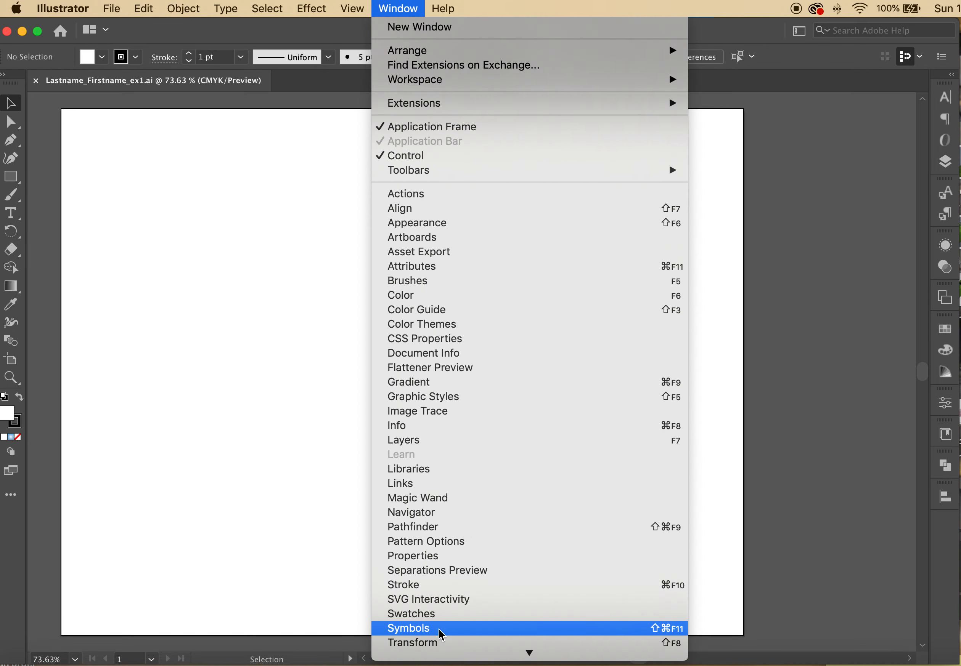
{"action": "left_click", "coordinate": [440, 644]}
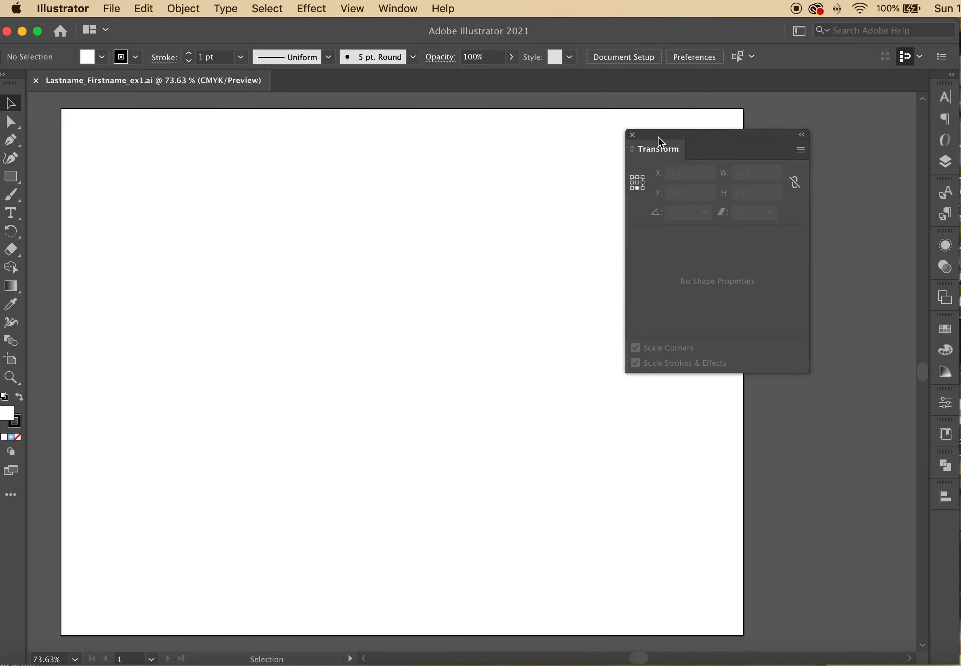
{"action": "left_click_drag", "start_coordinate": [658, 136], "coordinate": [956, 136]}
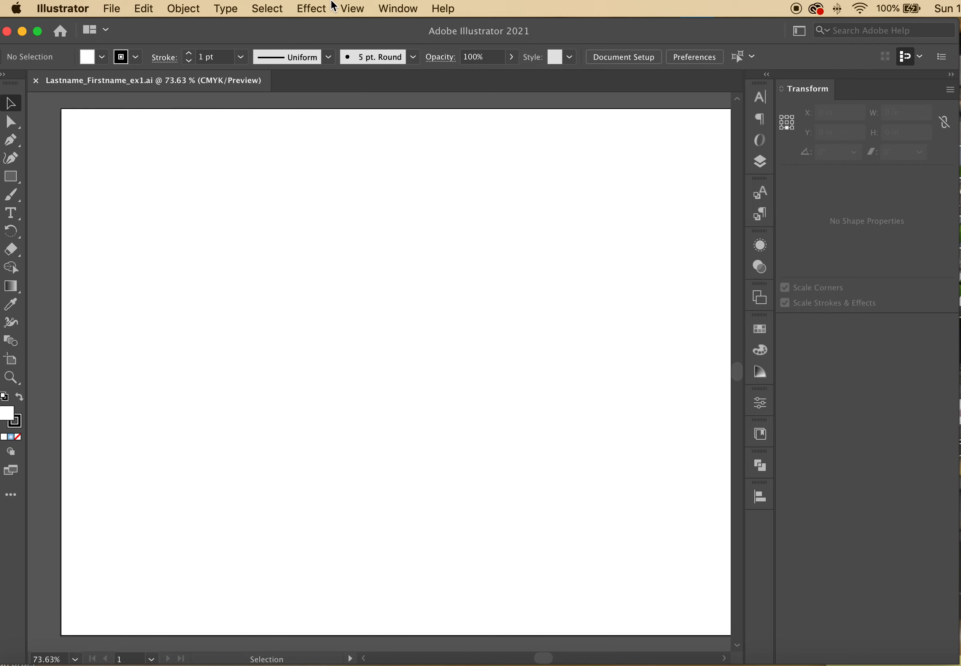
Show rulers and drag two horizontal guides onto the page
{"action": "left_click", "coordinate": [352, 8]}
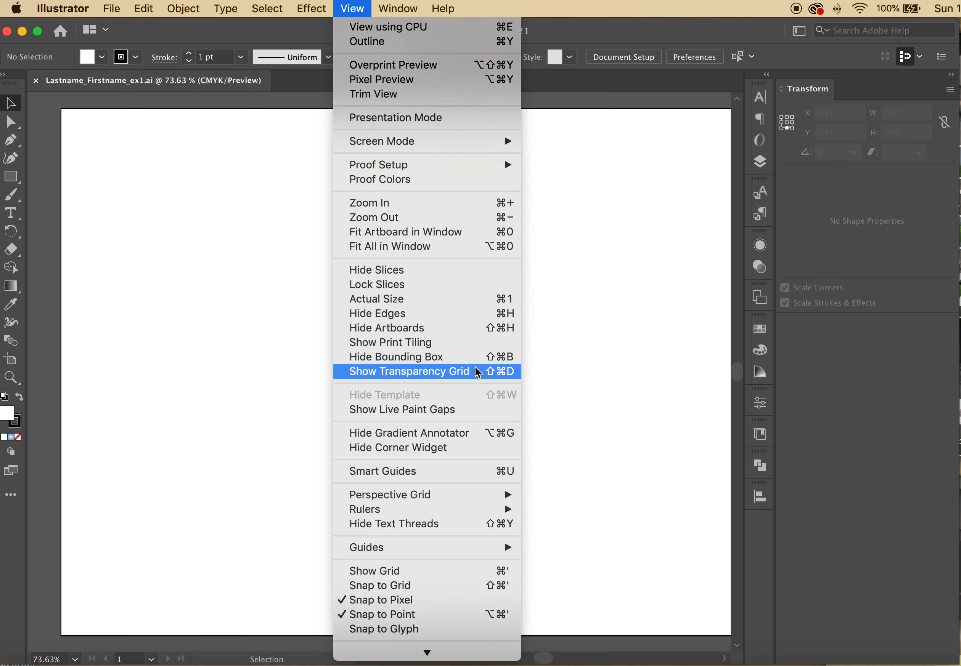
{"action": "mouse_move", "coordinate": [460, 515]}
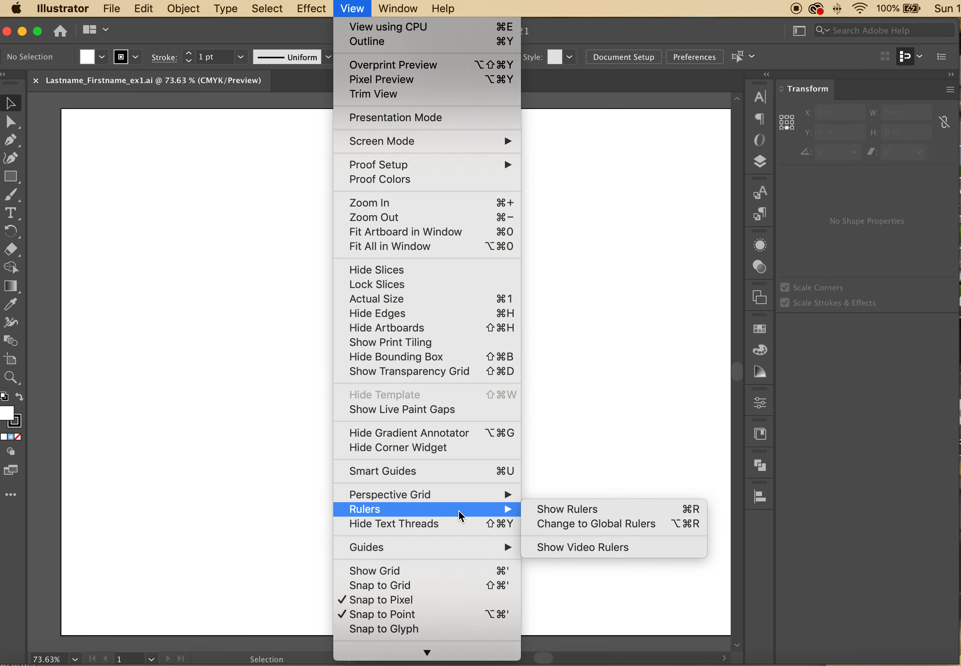
{"action": "left_click", "coordinate": [548, 509]}
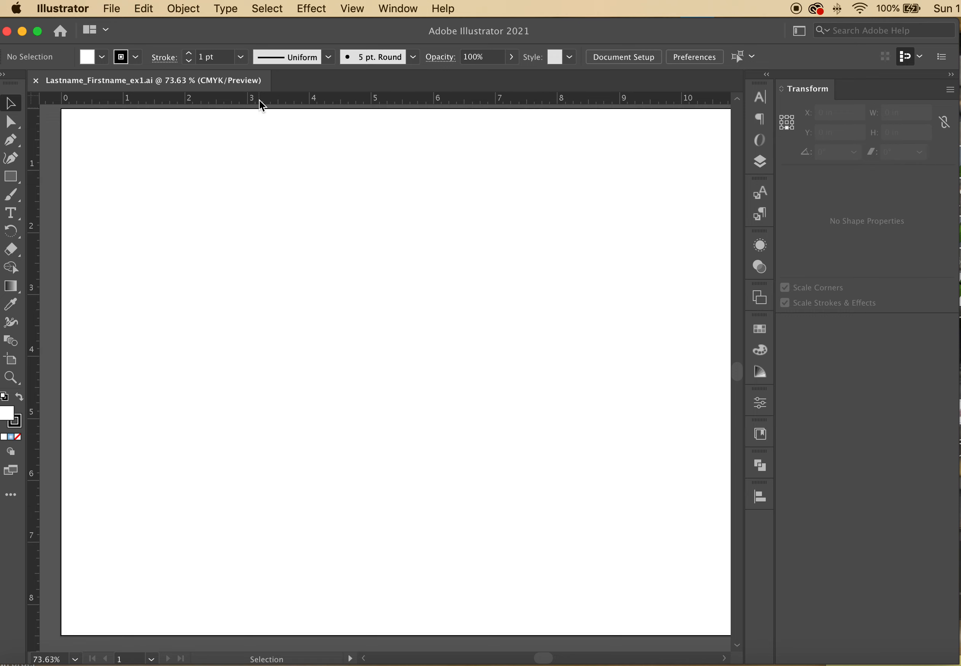
{"action": "left_click_drag", "start_coordinate": [259, 101], "coordinate": [274, 209]}
{"action": "left_click_drag", "start_coordinate": [290, 101], "coordinate": [292, 513]}
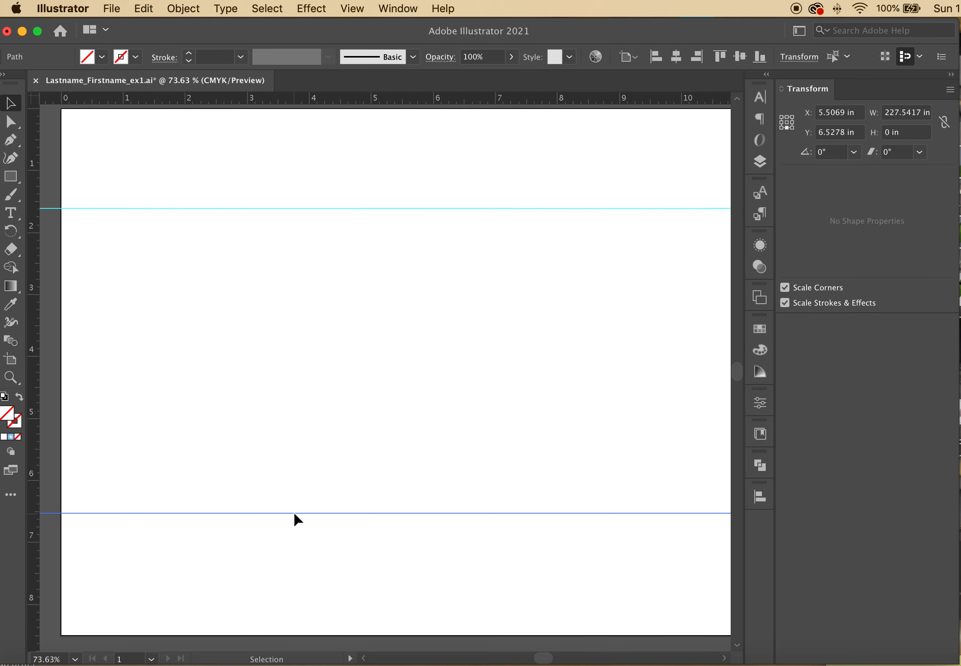
Add four vertical guides: near the left edge, the right edge, and two near centre
{"action": "left_click_drag", "start_coordinate": [36, 130], "coordinate": [134, 136]}
{"action": "left_click_drag", "start_coordinate": [37, 149], "coordinate": [674, 143]}
{"action": "left_click_drag", "start_coordinate": [37, 170], "coordinate": [398, 166]}
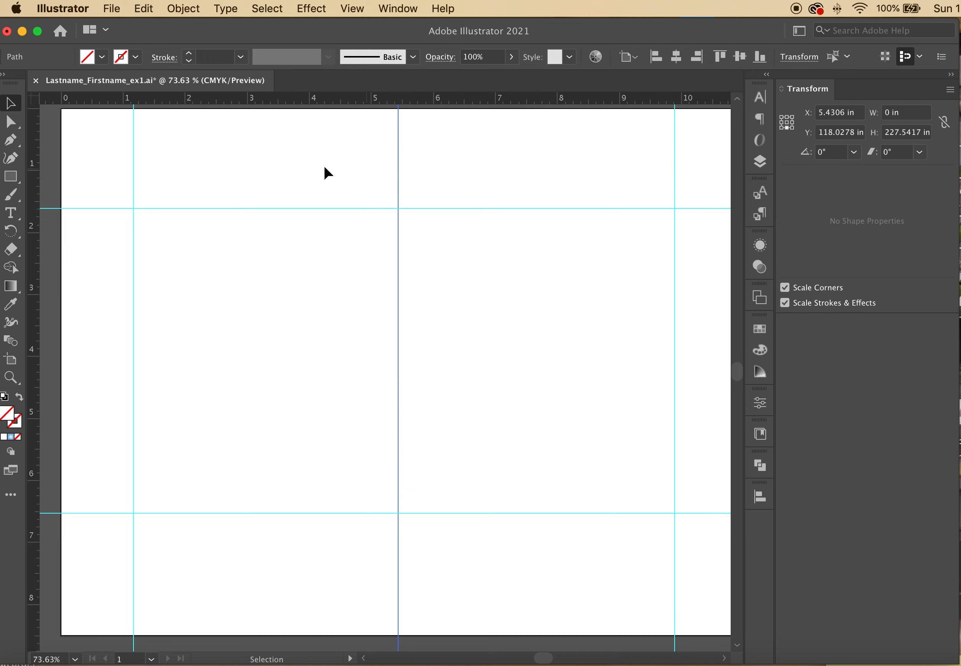
{"action": "left_click_drag", "start_coordinate": [32, 199], "coordinate": [447, 180]}
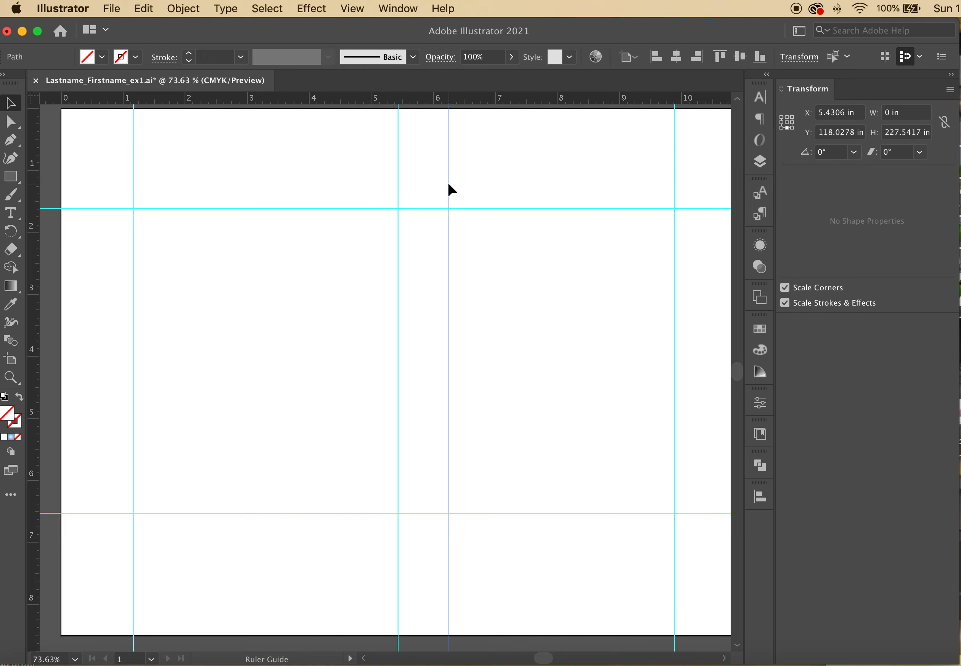
{"action": "left_click", "coordinate": [211, 257]}
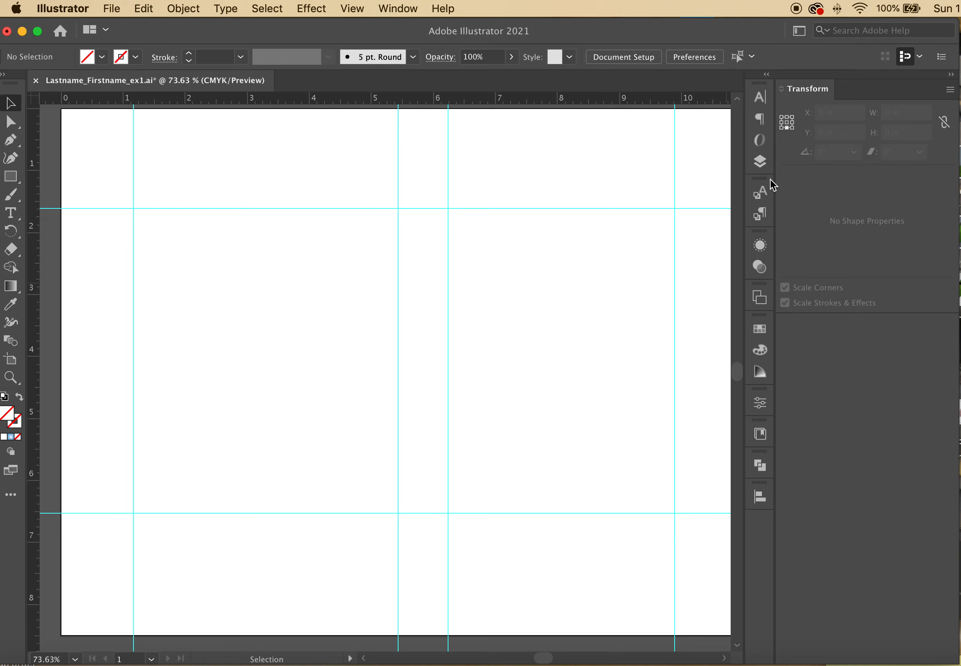
{"action": "left_click", "coordinate": [759, 162]}
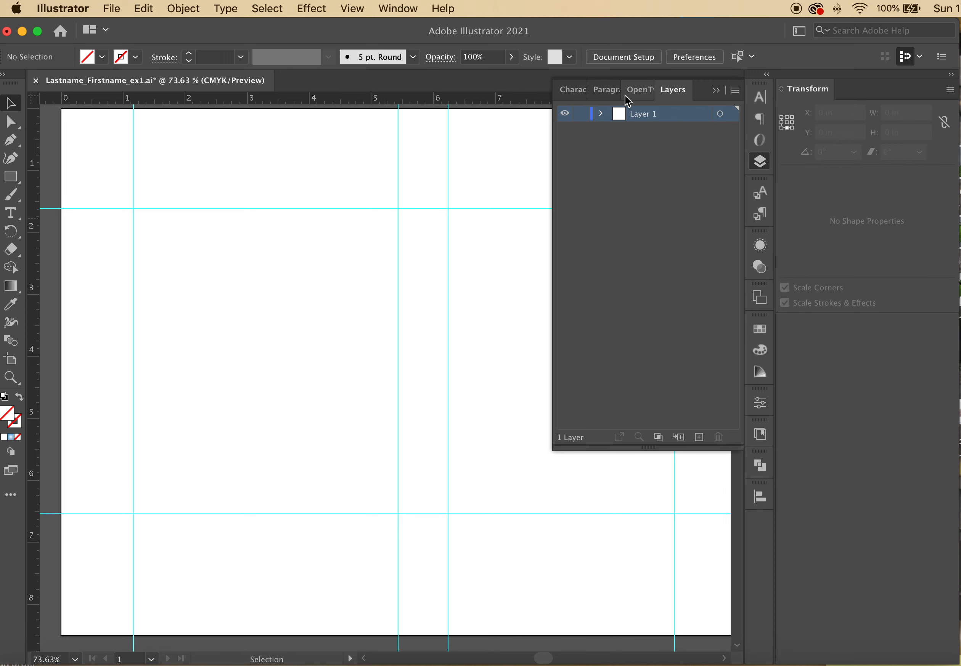
Add Layer 2 and Layer 3 in the Layers panel
{"action": "left_click", "coordinate": [715, 91]}
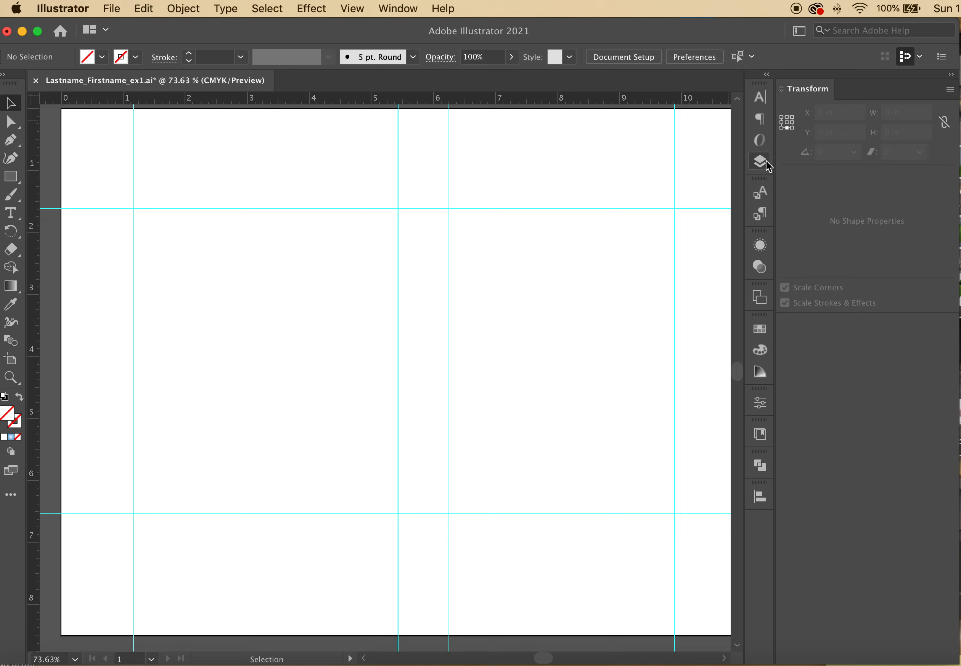
{"action": "left_click", "coordinate": [759, 164]}
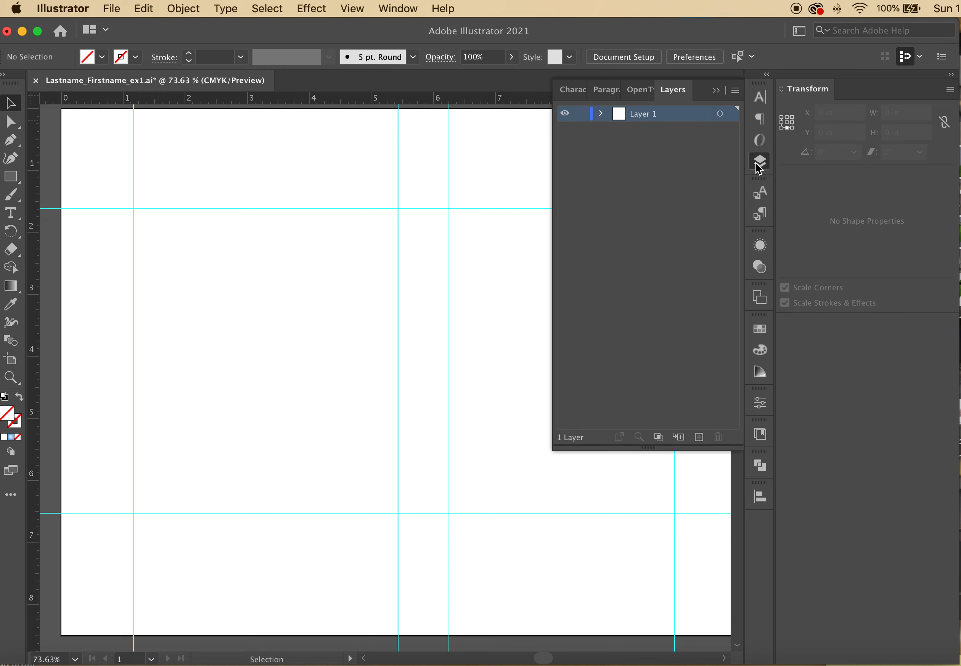
{"action": "left_click", "coordinate": [697, 437]}
{"action": "left_click", "coordinate": [697, 438]}
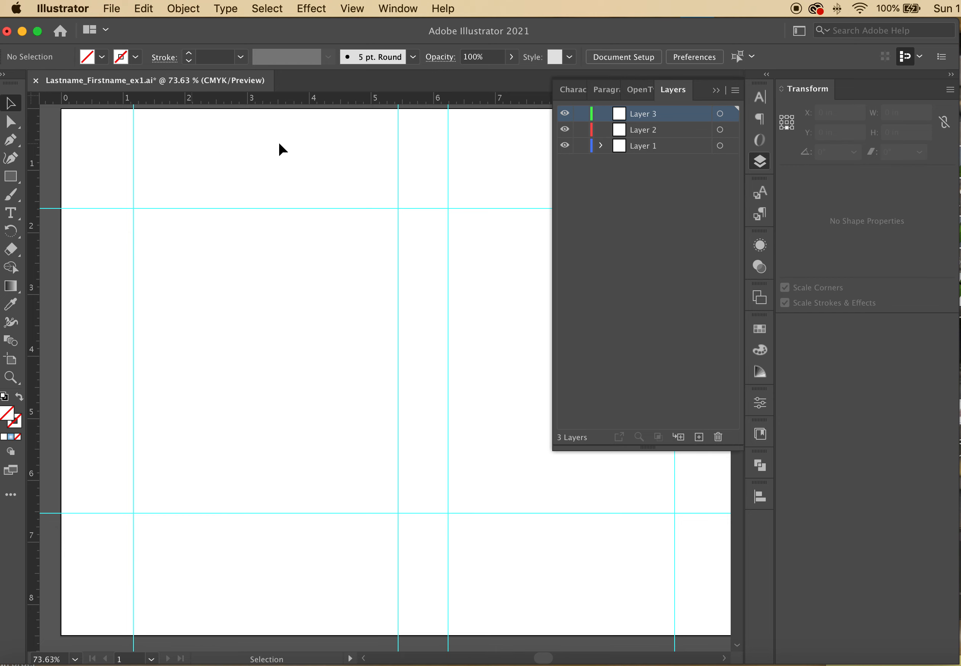
{"action": "left_click", "coordinate": [642, 144]}
{"action": "left_click", "coordinate": [133, 151]}
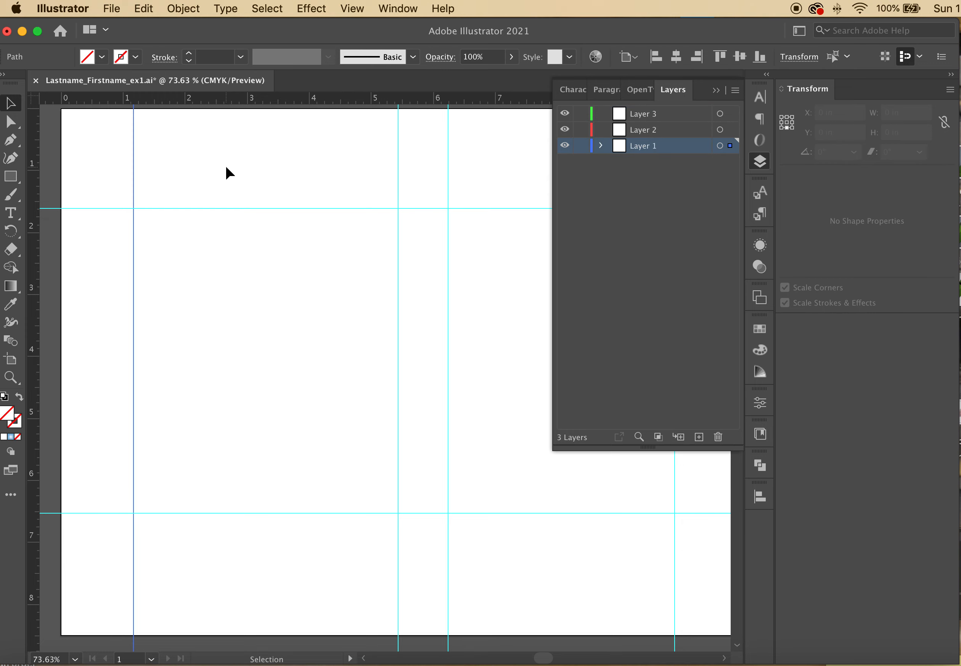
{"action": "left_click_drag", "start_coordinate": [64, 174], "coordinate": [340, 341]}
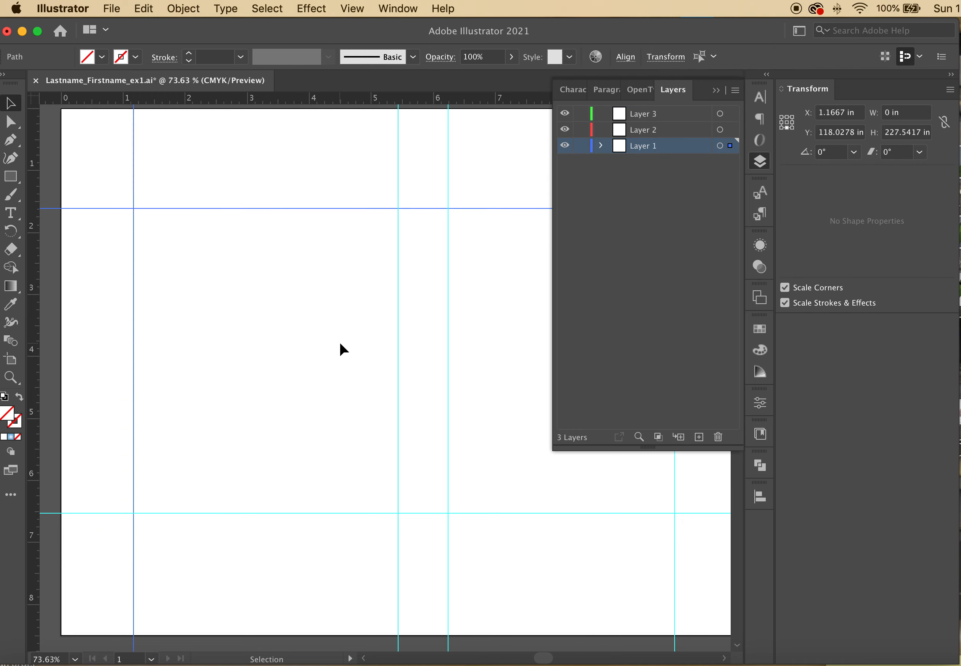
{"action": "left_click", "coordinate": [118, 184]}
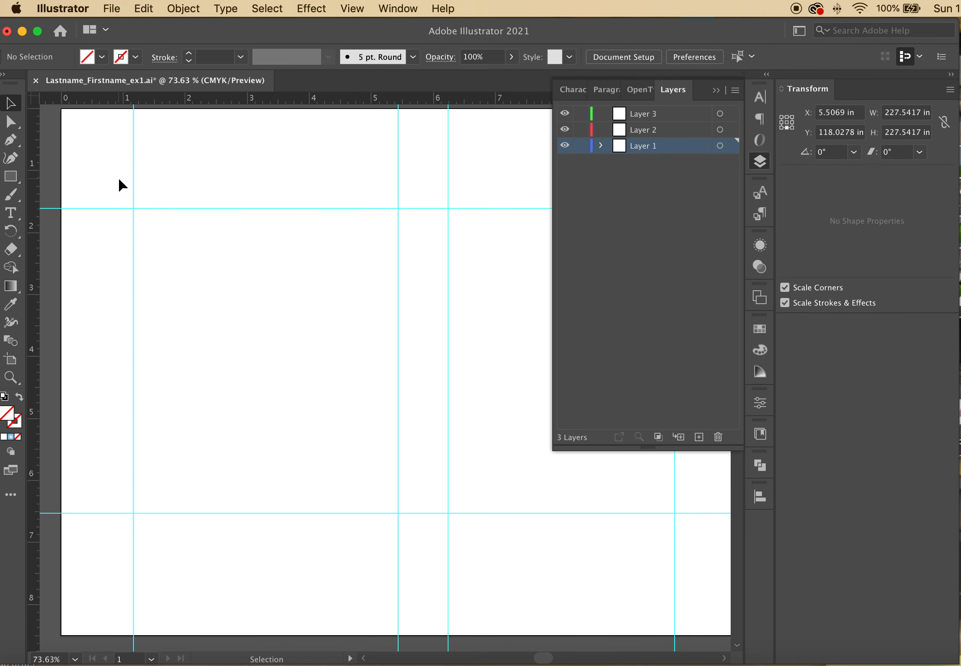
Rename Layer 1 to 'guides', then select the leftmost vertical guide's X position
{"action": "double_click", "coordinate": [651, 146]}
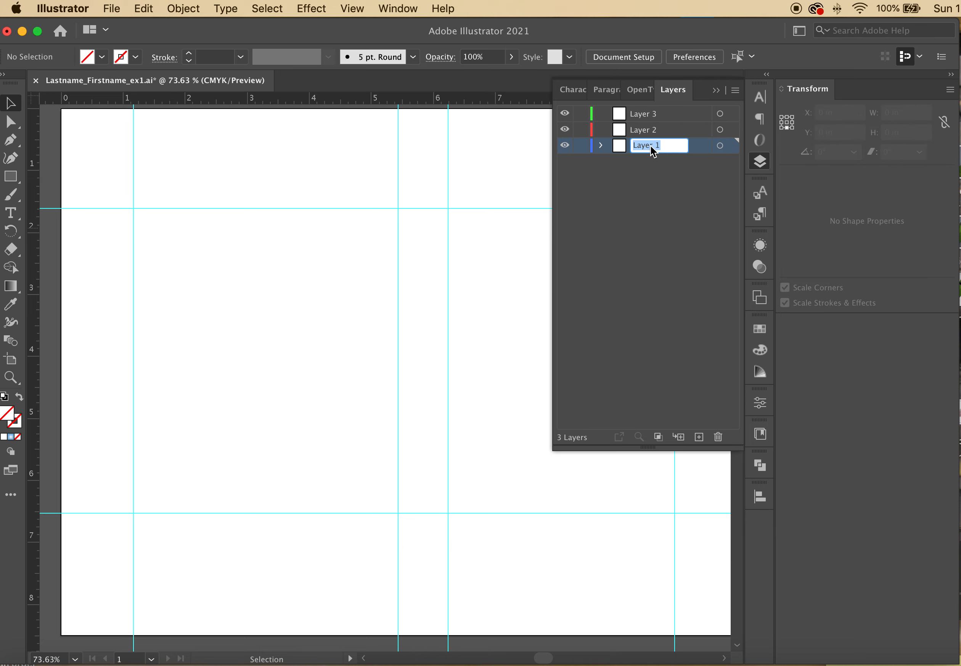
{"action": "type", "text": "guides"}
{"action": "key", "text": "Return"}
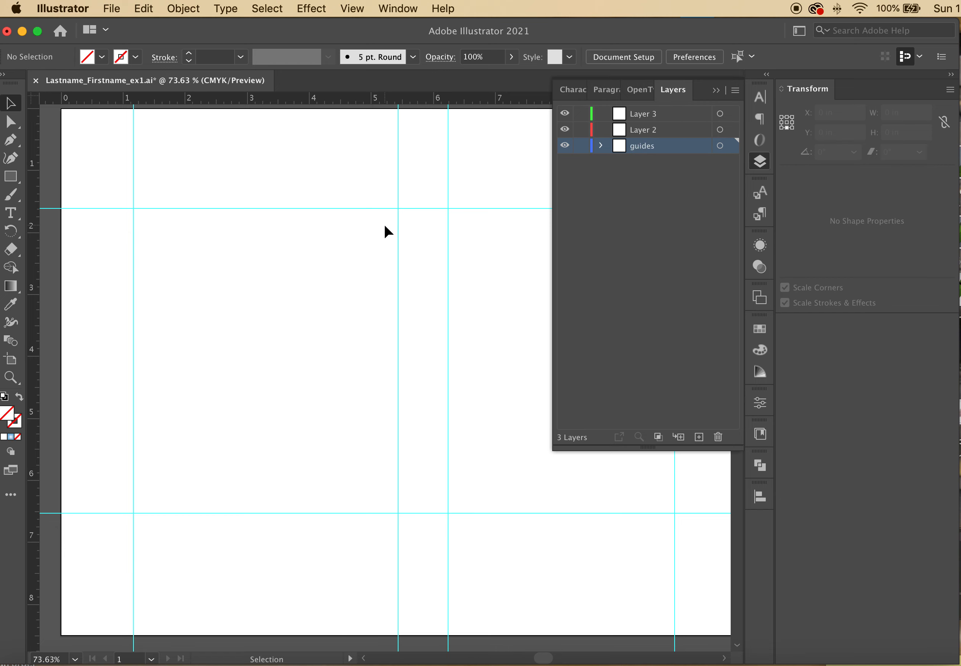
{"action": "left_click", "coordinate": [717, 92]}
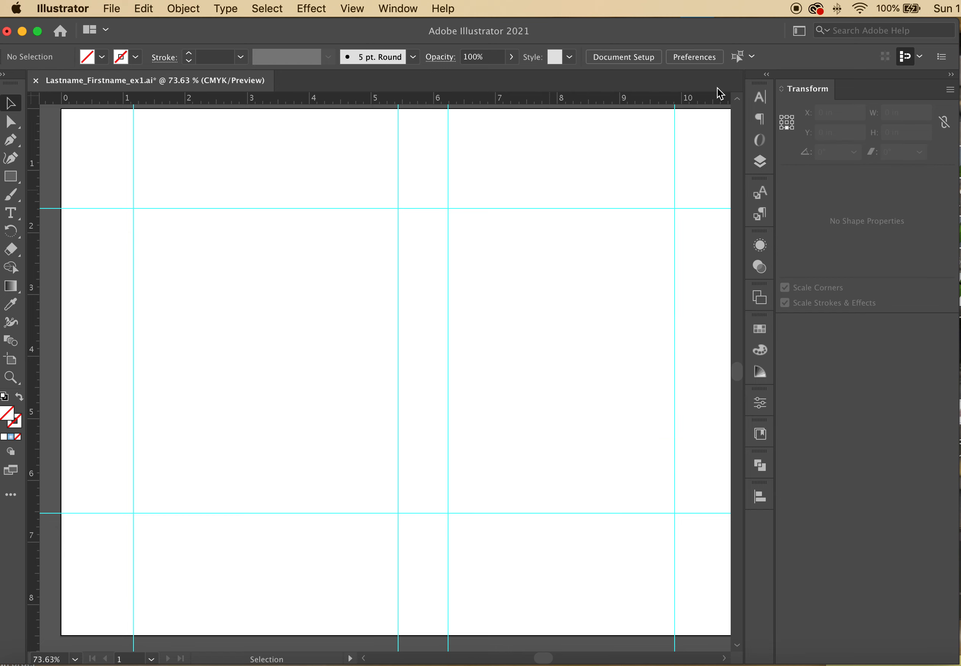
{"action": "left_click", "coordinate": [92, 161]}
{"action": "left_click", "coordinate": [133, 161]}
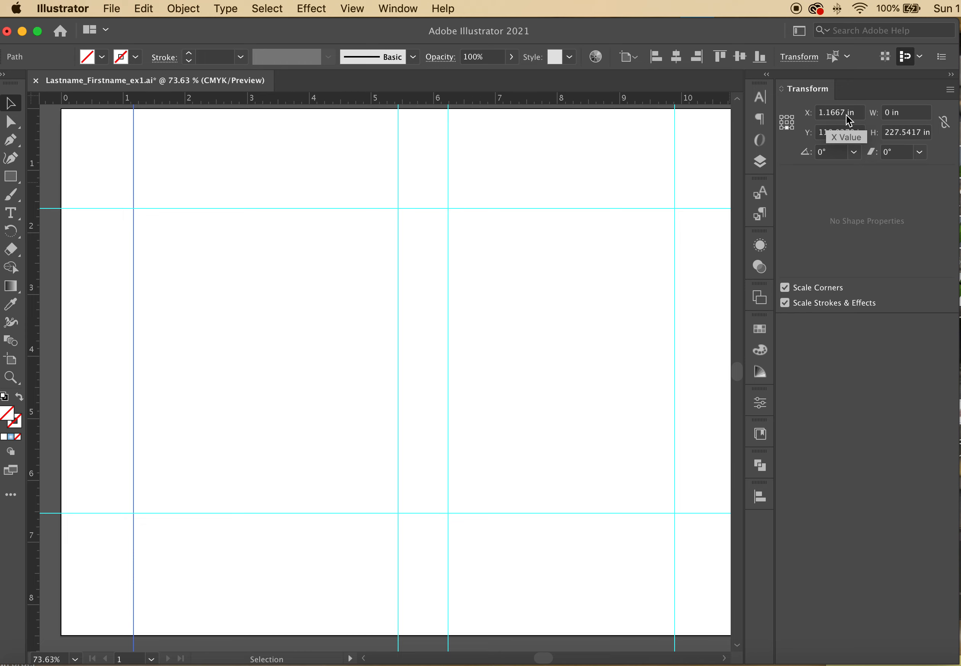
{"action": "left_click_drag", "start_coordinate": [845, 116], "coordinate": [816, 114]}
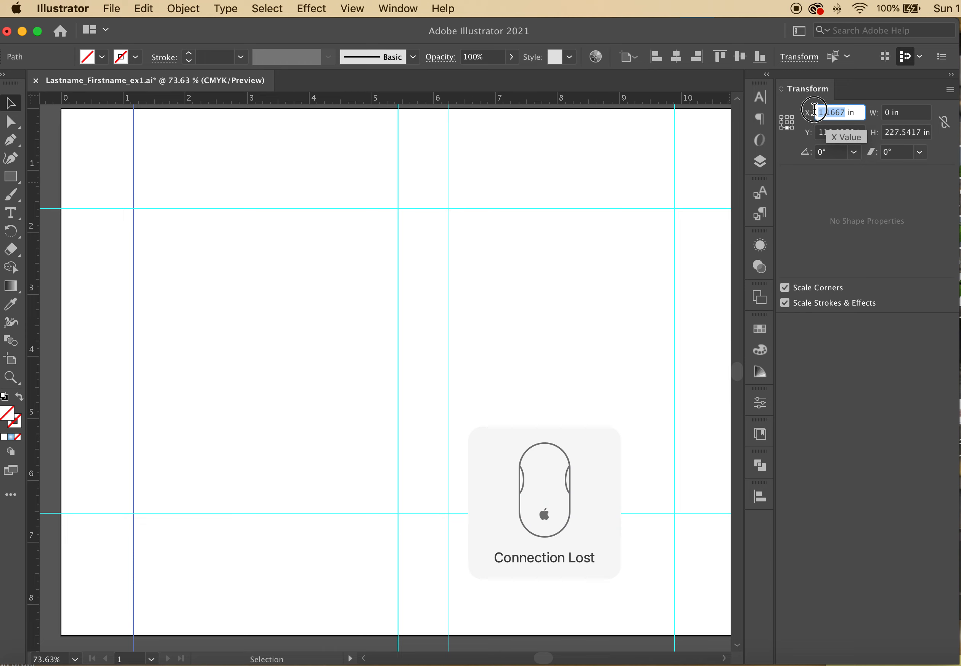
Position the leftmost vertical guide at X 1 in
{"action": "type", "text": "1"}
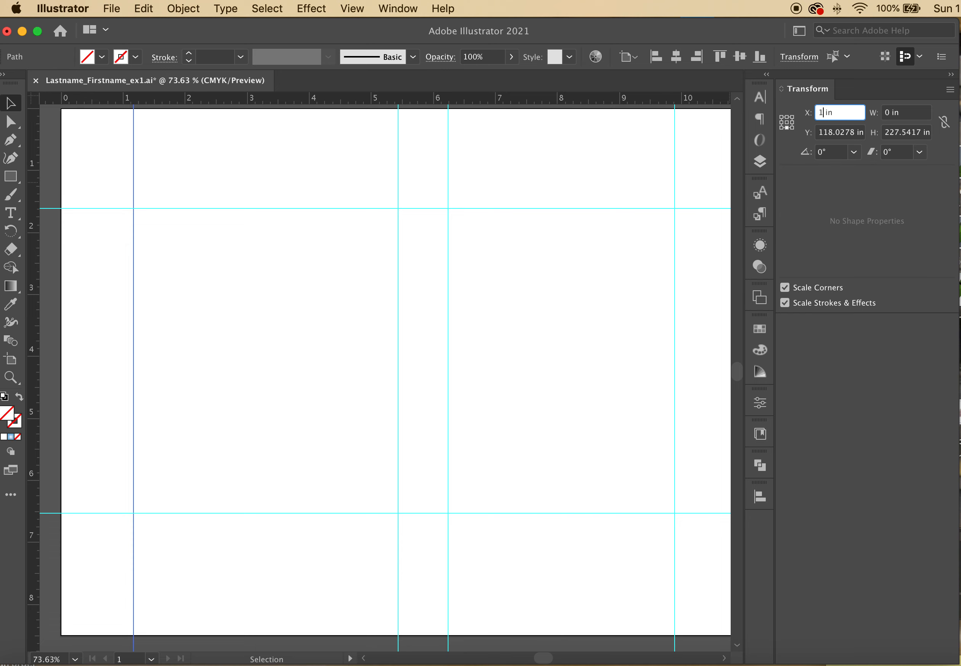
{"action": "key", "text": "Return"}
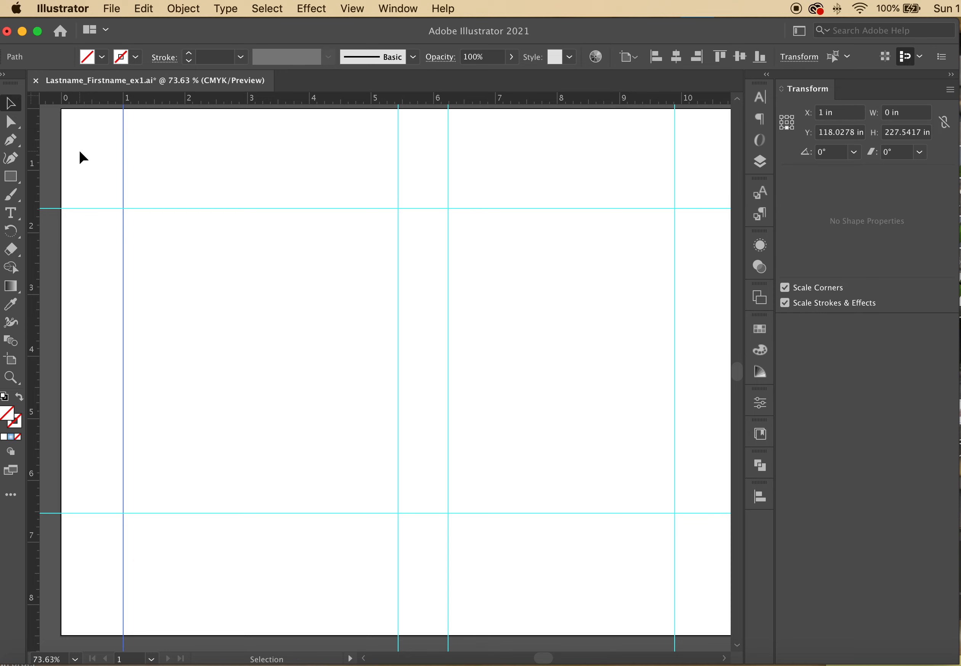
{"action": "scroll", "coordinate": [80, 151], "scroll_direction": "up", "scroll_amount": 3}
{"action": "scroll", "coordinate": [79, 157], "scroll_direction": "down", "scroll_amount": 1}
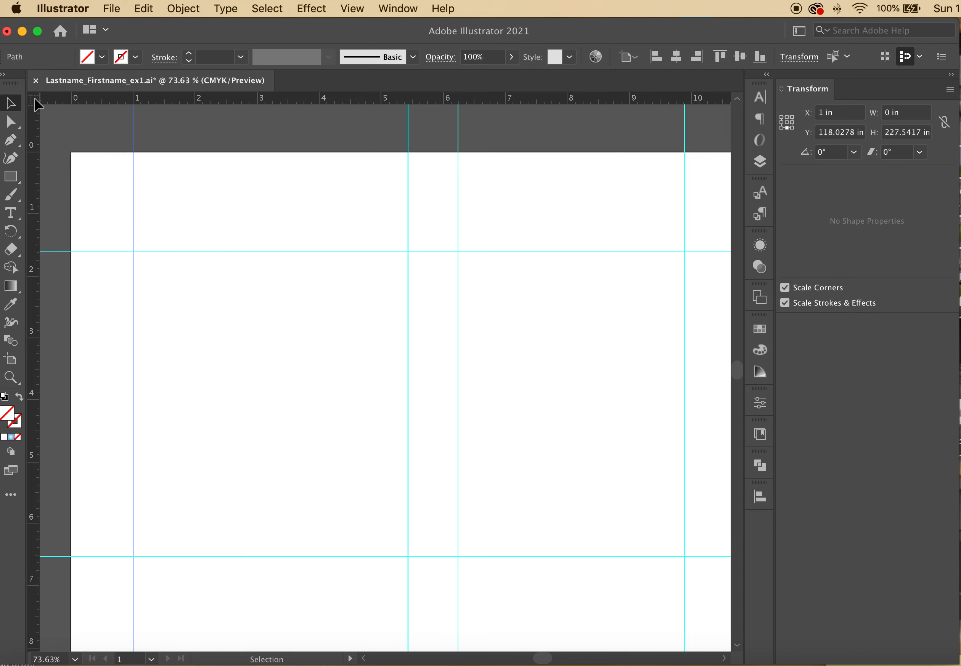
Reset the ruler origin and move the rightmost vertical guide to X 10 in
{"action": "left_click_drag", "start_coordinate": [34, 100], "coordinate": [176, 215]}
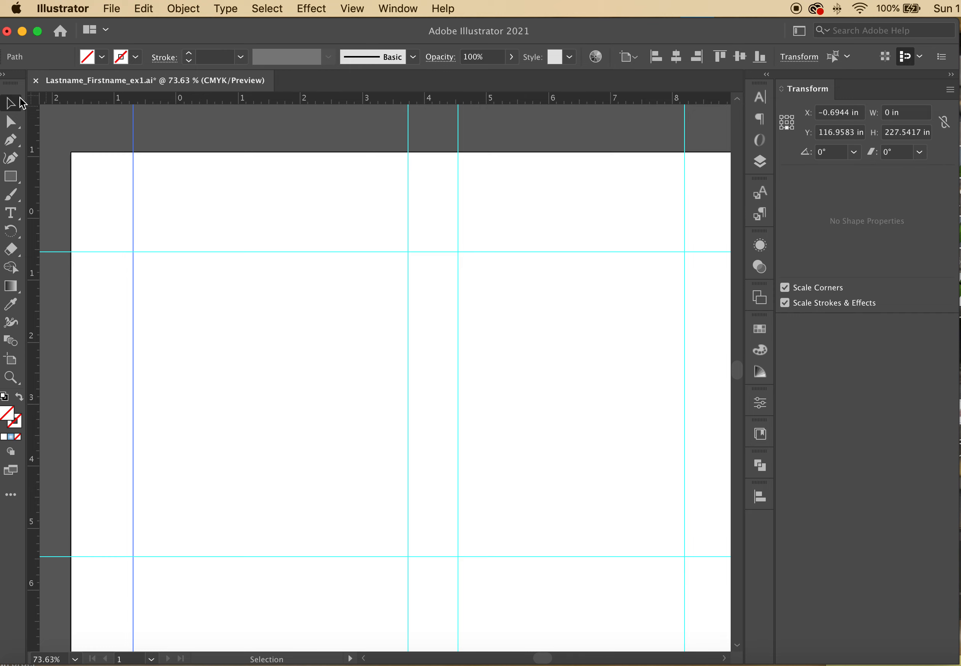
{"action": "double_click", "coordinate": [34, 97]}
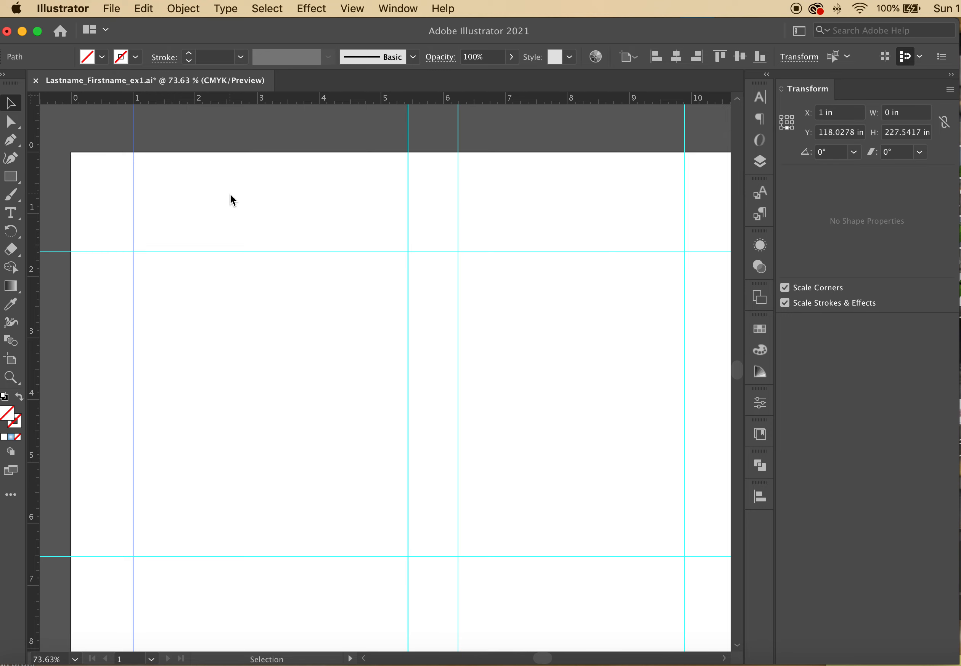
{"action": "left_click", "coordinate": [684, 197]}
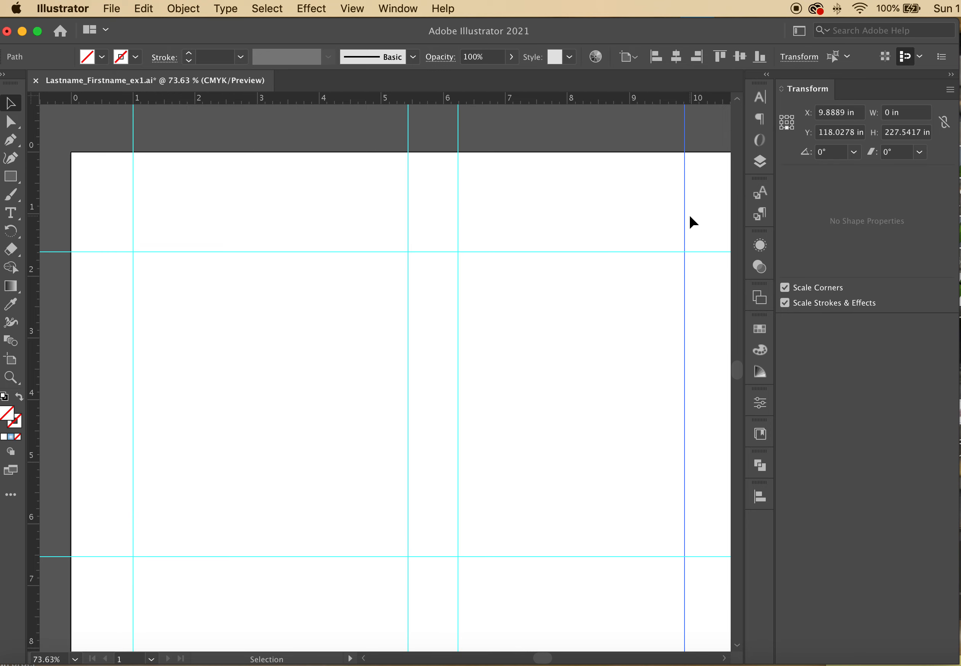
{"action": "scroll", "coordinate": [688, 212], "scroll_direction": "down", "scroll_amount": 3}
{"action": "scroll", "coordinate": [688, 214], "scroll_direction": "right", "scroll_amount": 2}
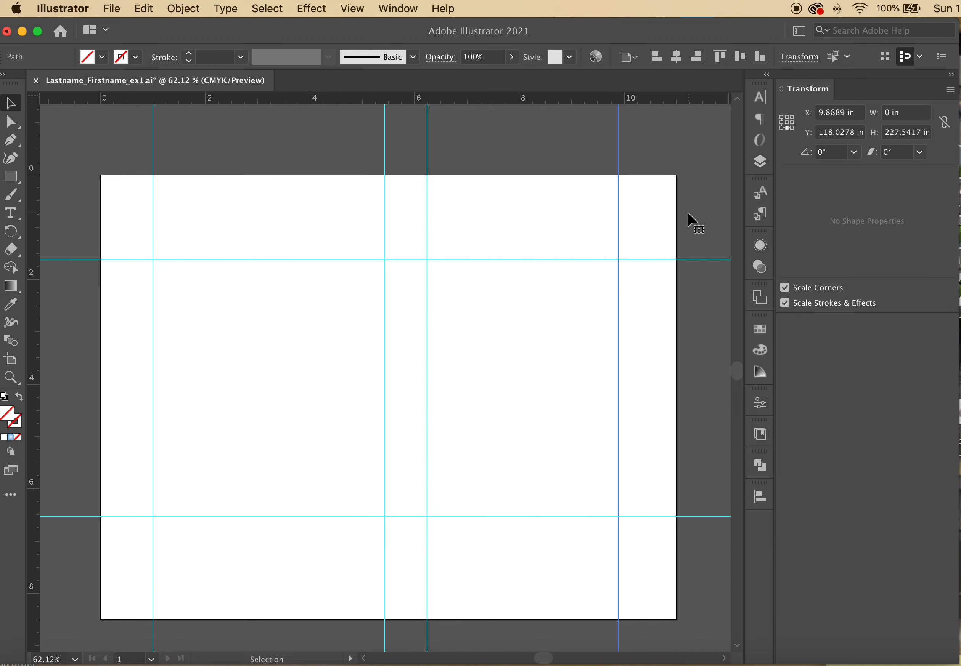
{"action": "scroll", "coordinate": [688, 214], "scroll_direction": "up", "scroll_amount": 2}
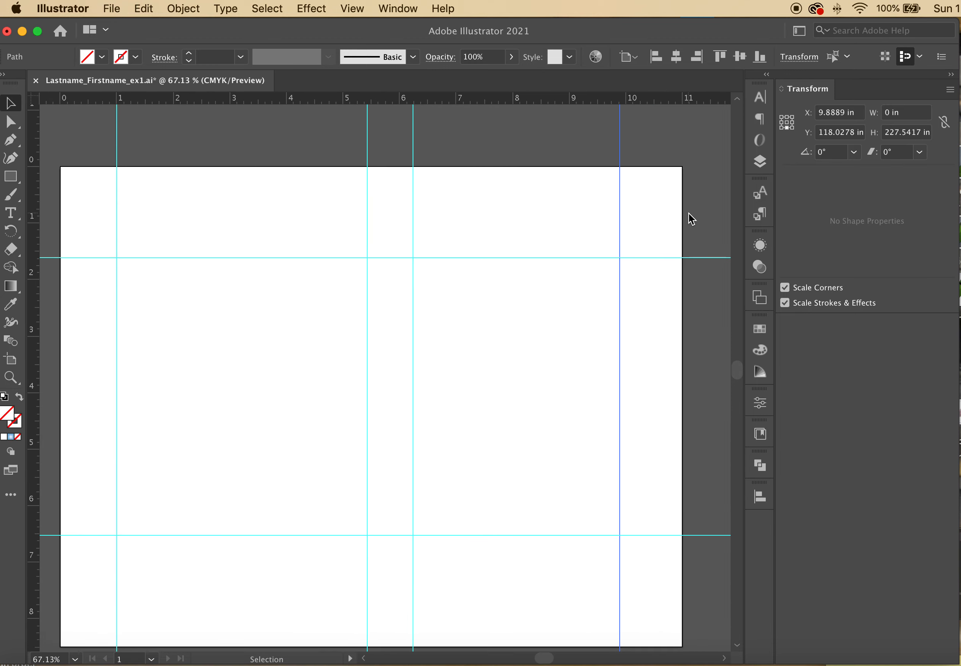
{"action": "scroll", "coordinate": [688, 213], "scroll_direction": "down", "scroll_amount": 1}
{"action": "scroll", "coordinate": [688, 213], "scroll_direction": "left", "scroll_amount": 1}
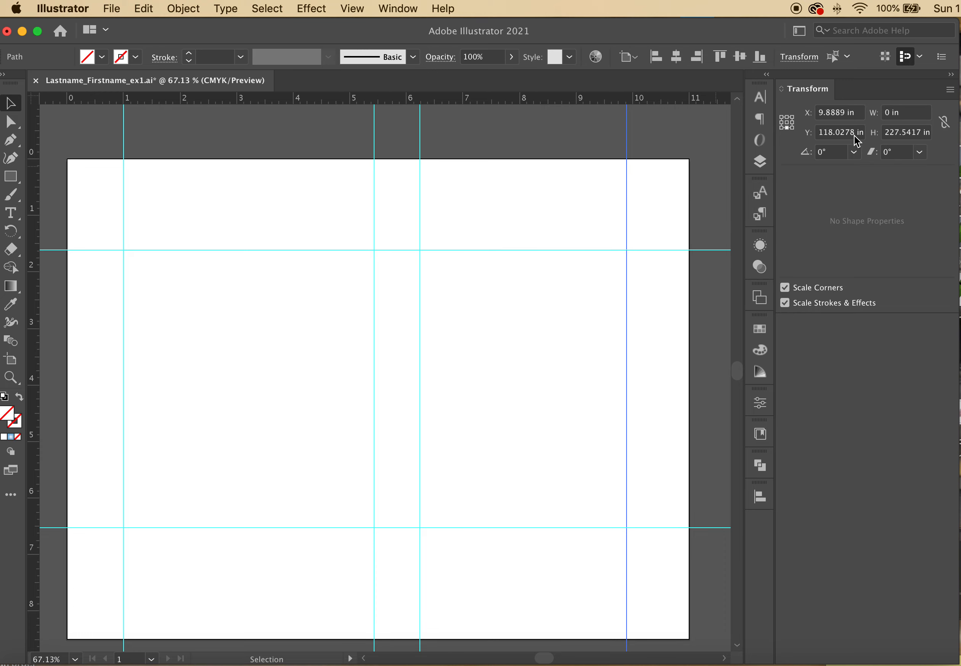
{"action": "left_click", "coordinate": [851, 112]}
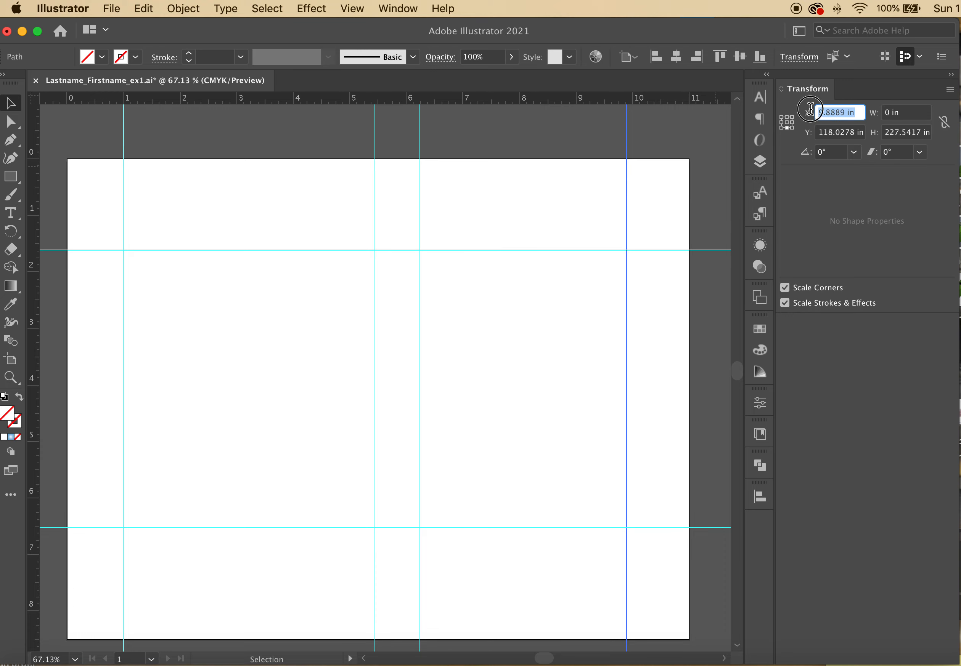
{"action": "type", "text": "10"}
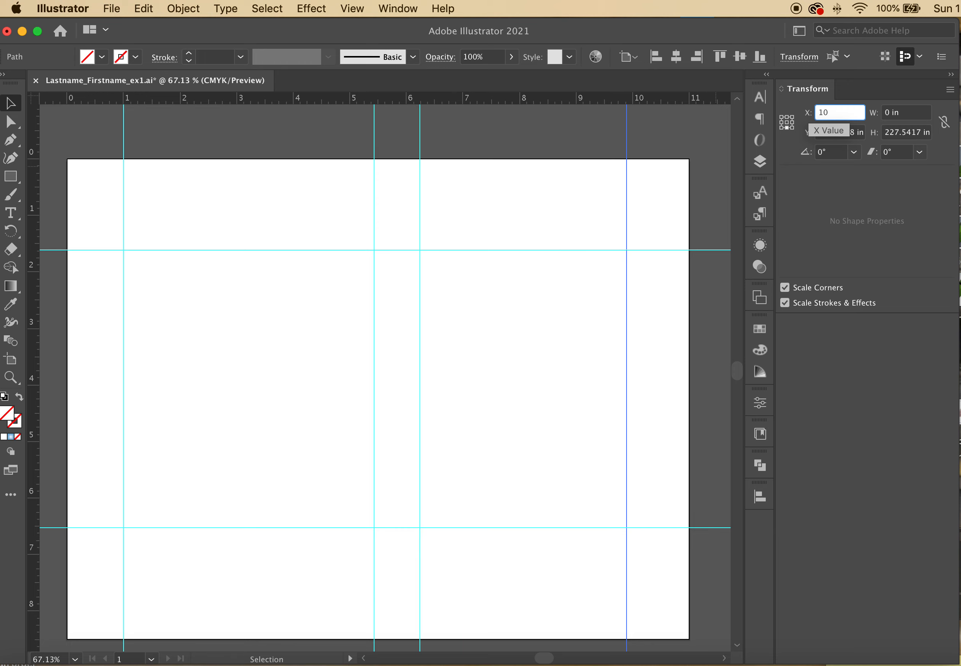
{"action": "key", "text": "Return"}
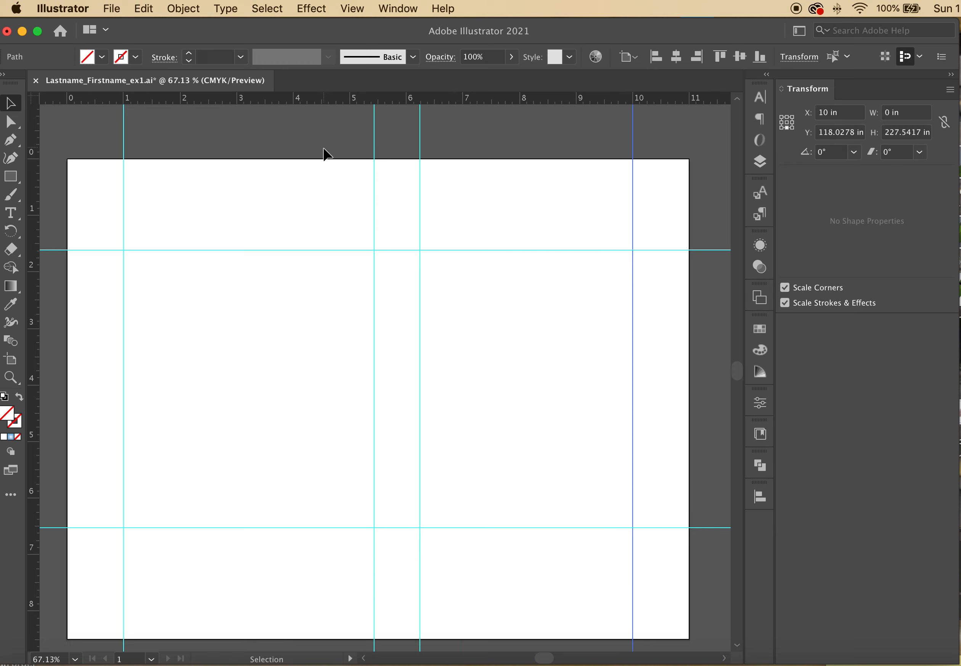
Place the two middle vertical guides at X 5 in and X 6 in
{"action": "left_click", "coordinate": [376, 204]}
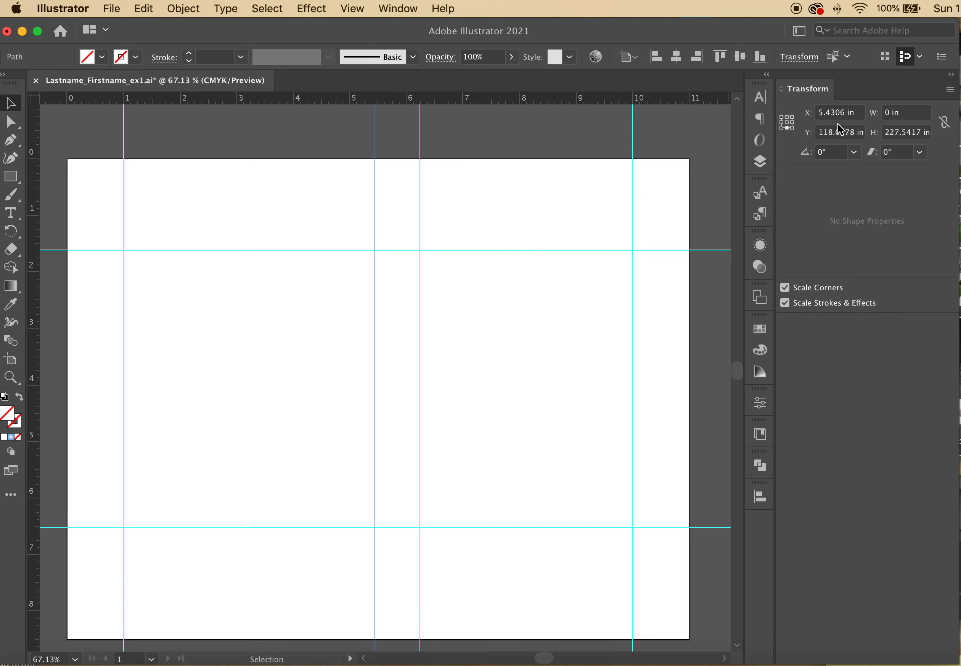
{"action": "double_click", "coordinate": [855, 114]}
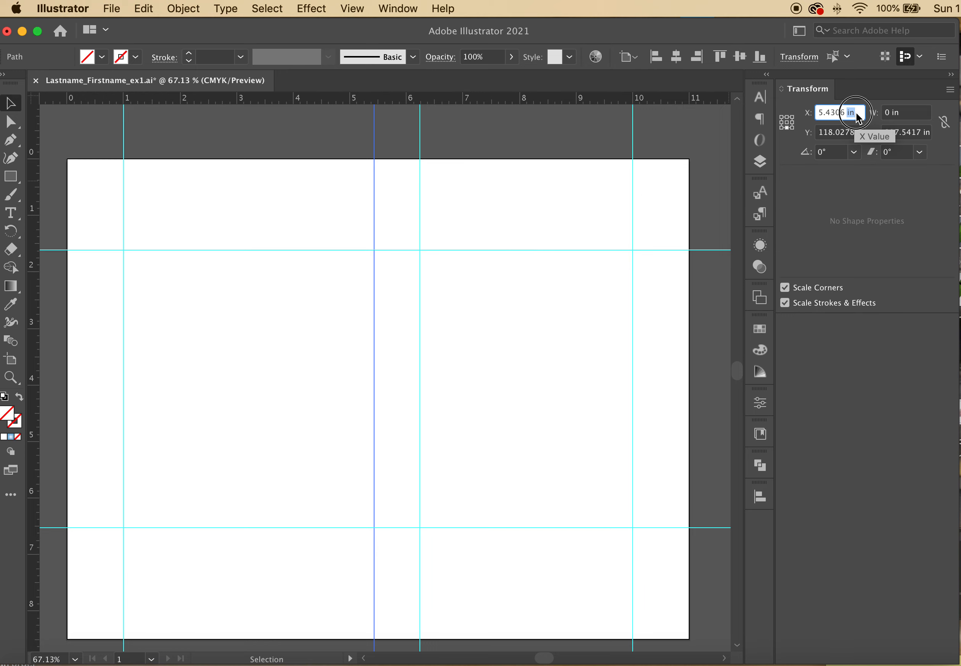
{"action": "left_click", "coordinate": [856, 115]}
{"action": "type", "text": "5"}
{"action": "key", "text": "Return"}
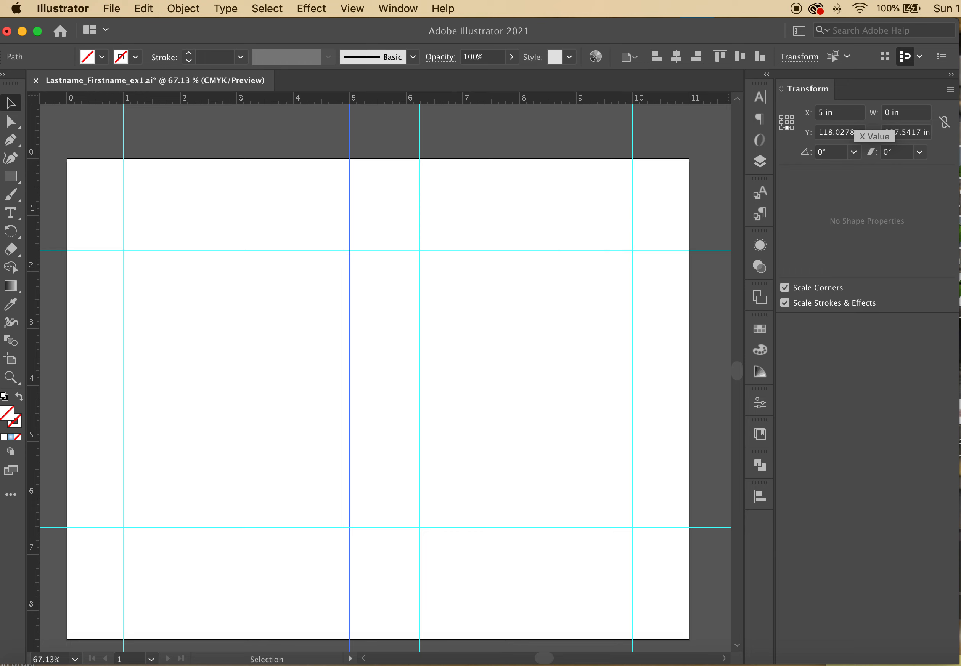
{"action": "left_click", "coordinate": [396, 172]}
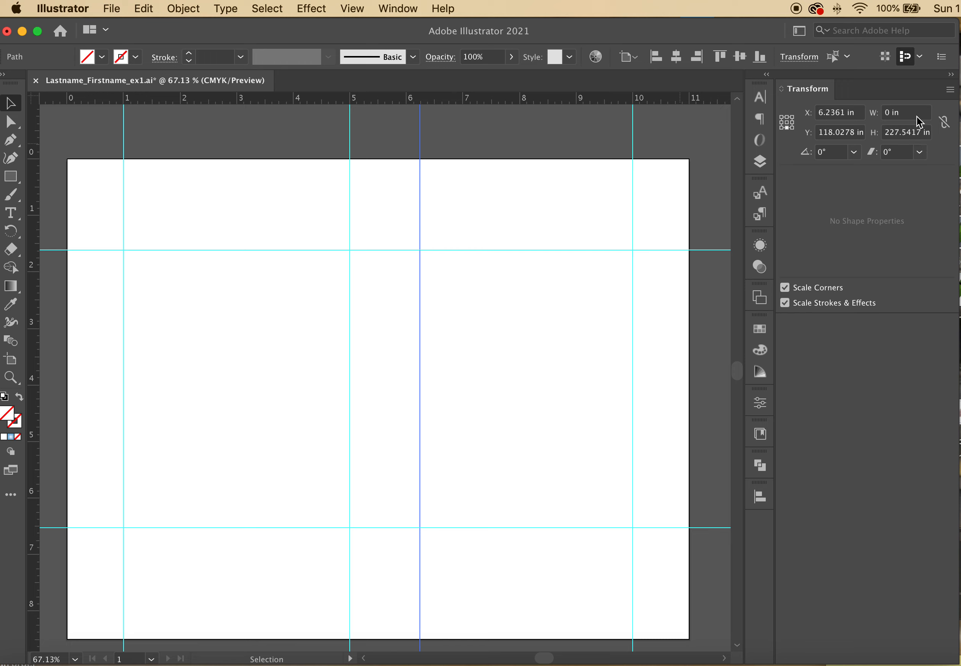
{"action": "left_click", "coordinate": [846, 114]}
{"action": "type", "text": "6"}
{"action": "key", "text": "Return"}
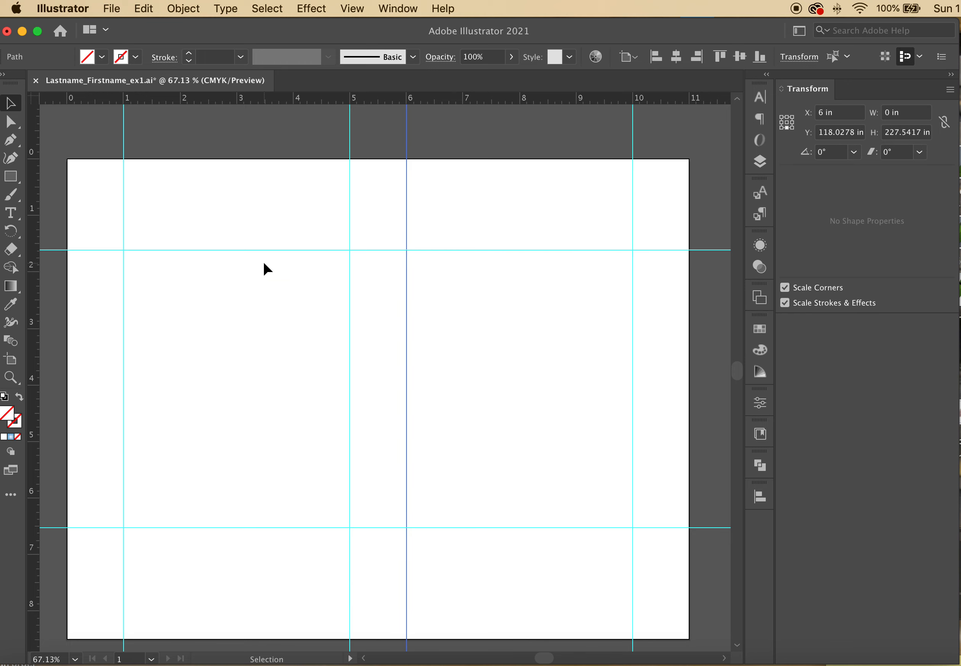
Set the upper and lower horizontal guides to Y 2.25 in and 6.25 in
{"action": "left_click_drag", "start_coordinate": [177, 223], "coordinate": [211, 332]}
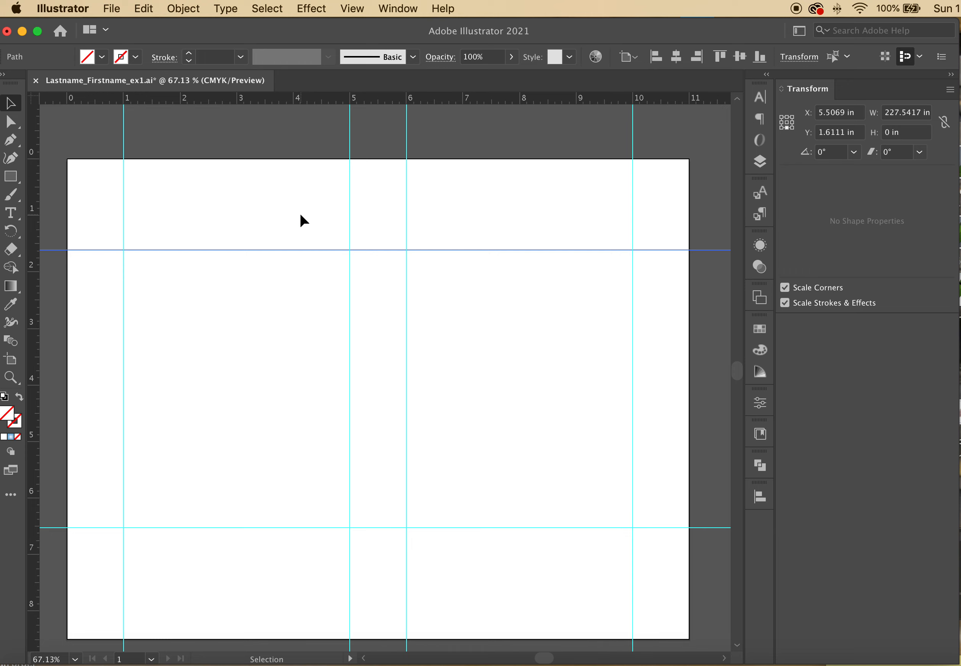
{"action": "left_click", "coordinate": [835, 135]}
{"action": "type", "text": "2.25"}
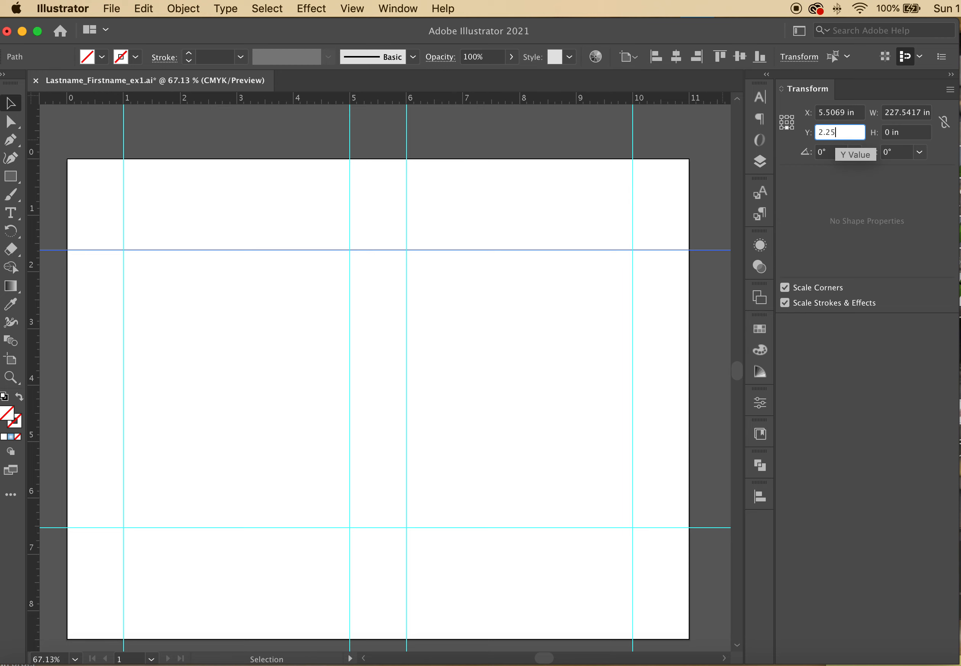
{"action": "key", "text": "Return"}
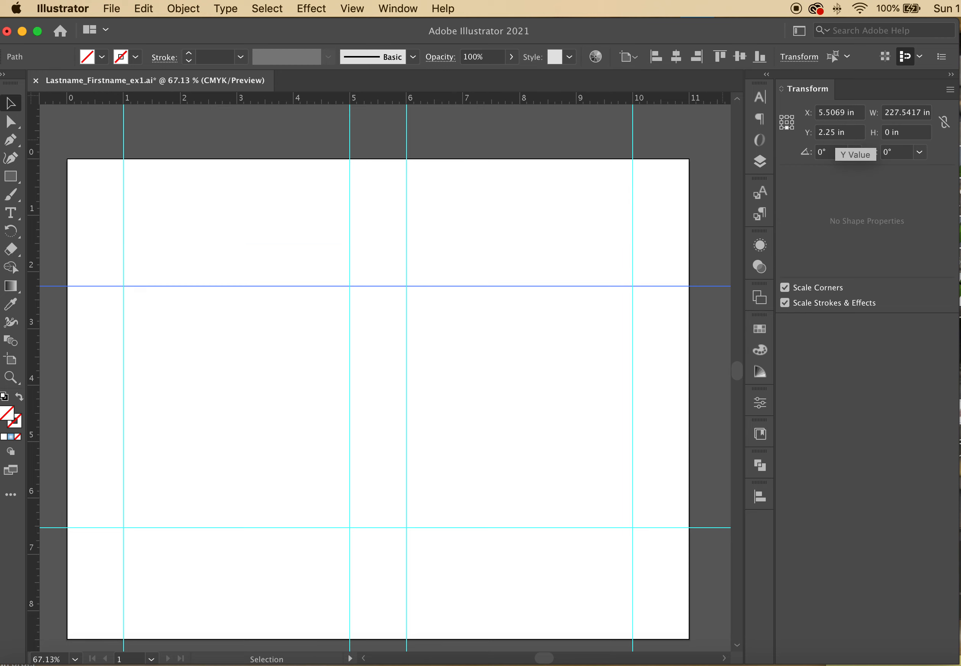
{"action": "left_click_drag", "start_coordinate": [513, 495], "coordinate": [529, 560]}
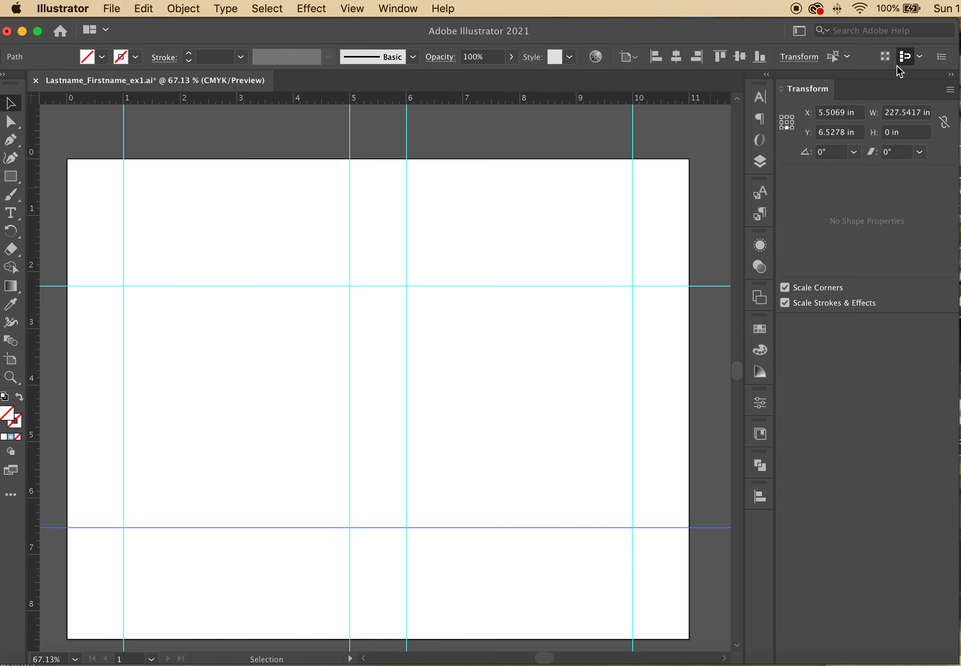
{"action": "left_click", "coordinate": [839, 130]}
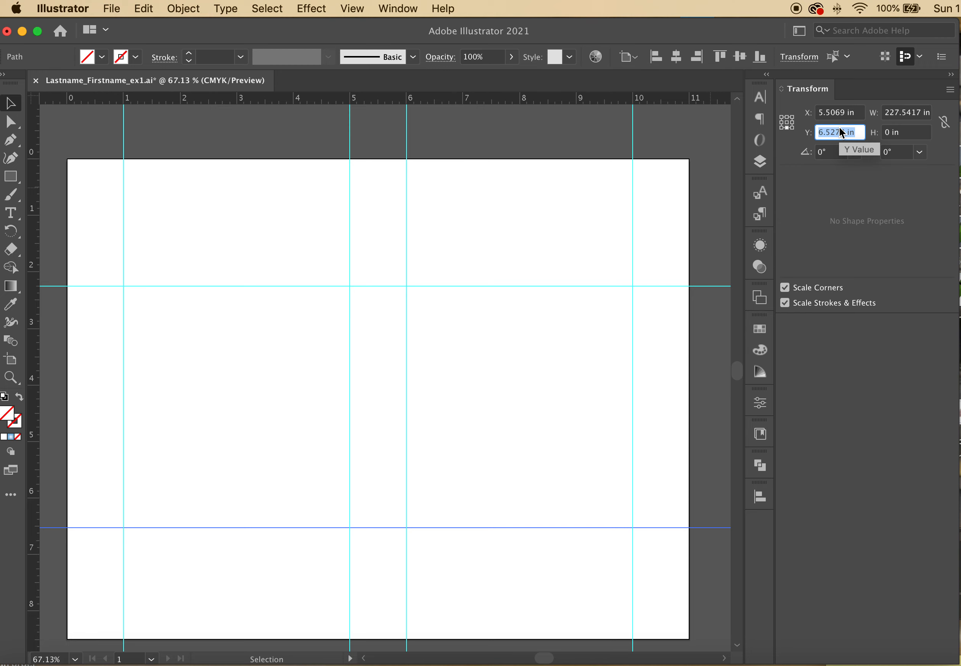
{"action": "type", "text": "25"}
{"action": "key", "text": "Return"}
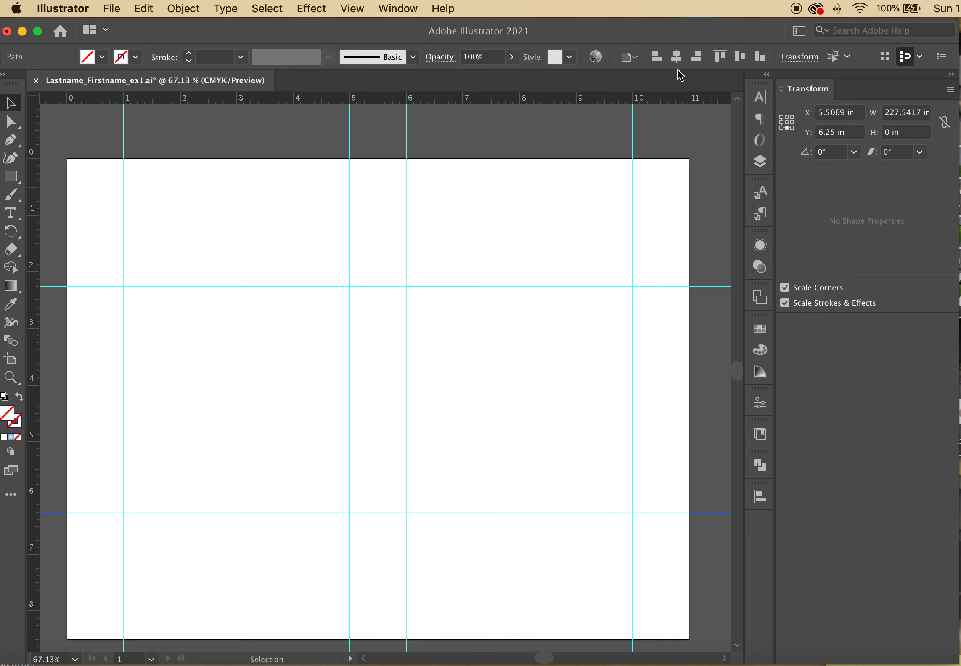
{"action": "left_click", "coordinate": [256, 239]}
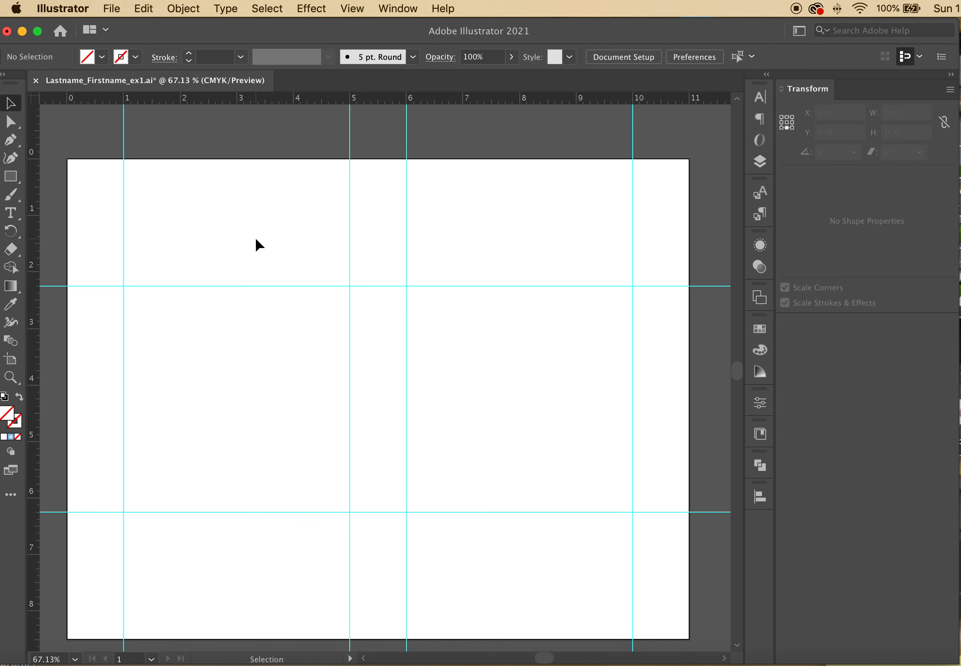
Lock the guides layer and rename Layer 2 to 'frames'
{"action": "left_click", "coordinate": [759, 161]}
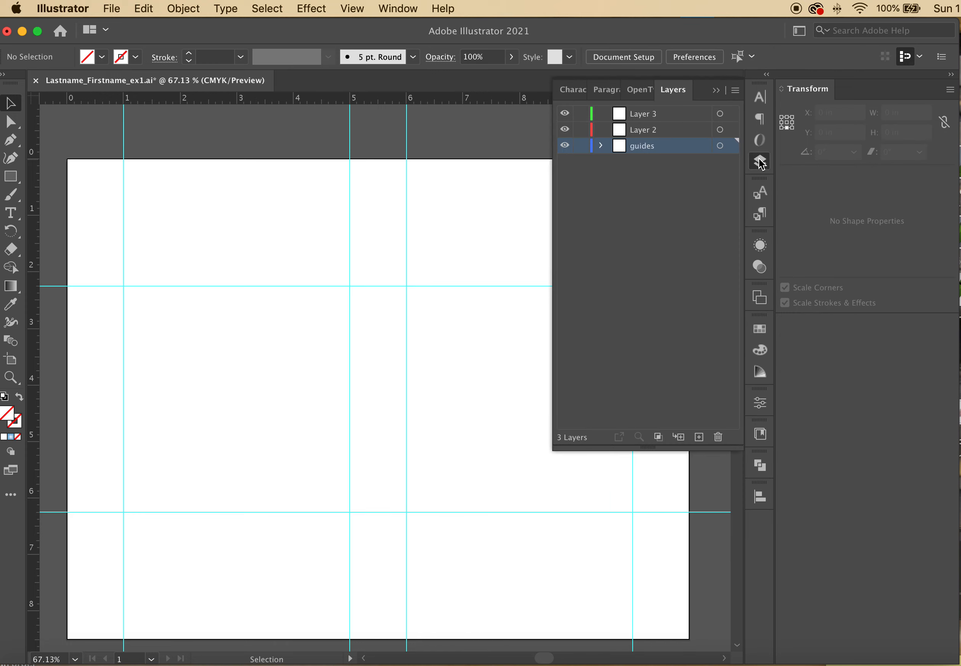
{"action": "left_click", "coordinate": [581, 146]}
{"action": "left_click", "coordinate": [652, 133]}
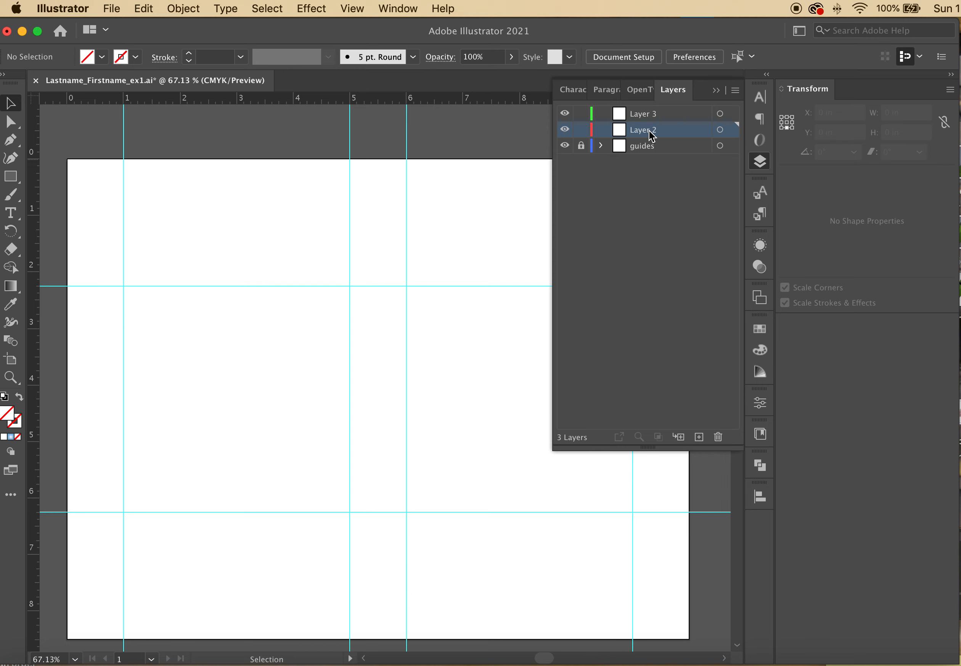
{"action": "double_click", "coordinate": [649, 131]}
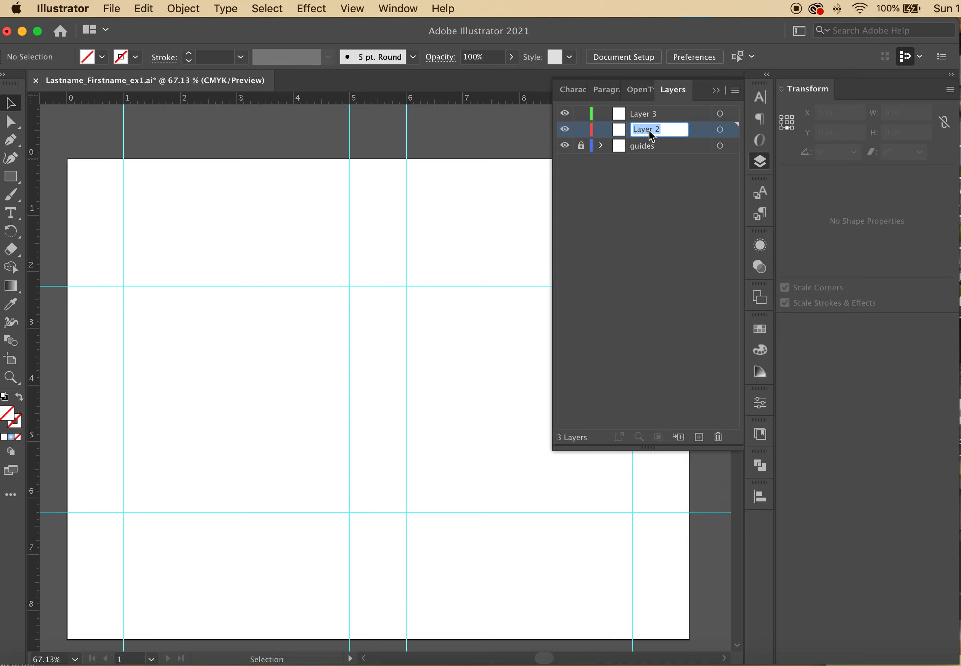
{"action": "type", "text": "frames"}
{"action": "key", "text": "Return"}
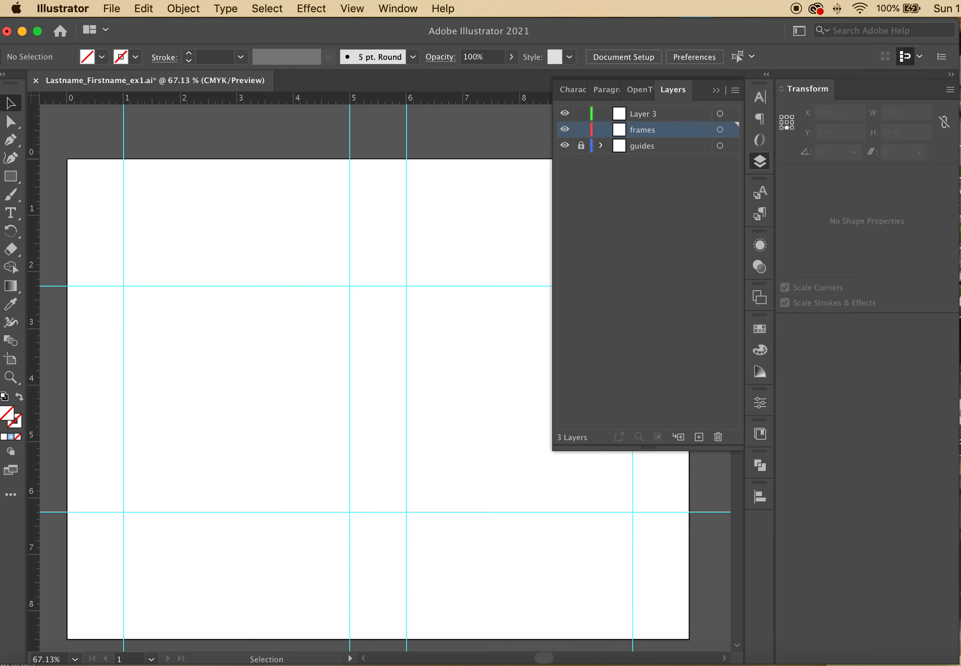
Add a layer named 'contents', rename Layer 3 to 'text', and make frames active
{"action": "left_click", "coordinate": [698, 438]}
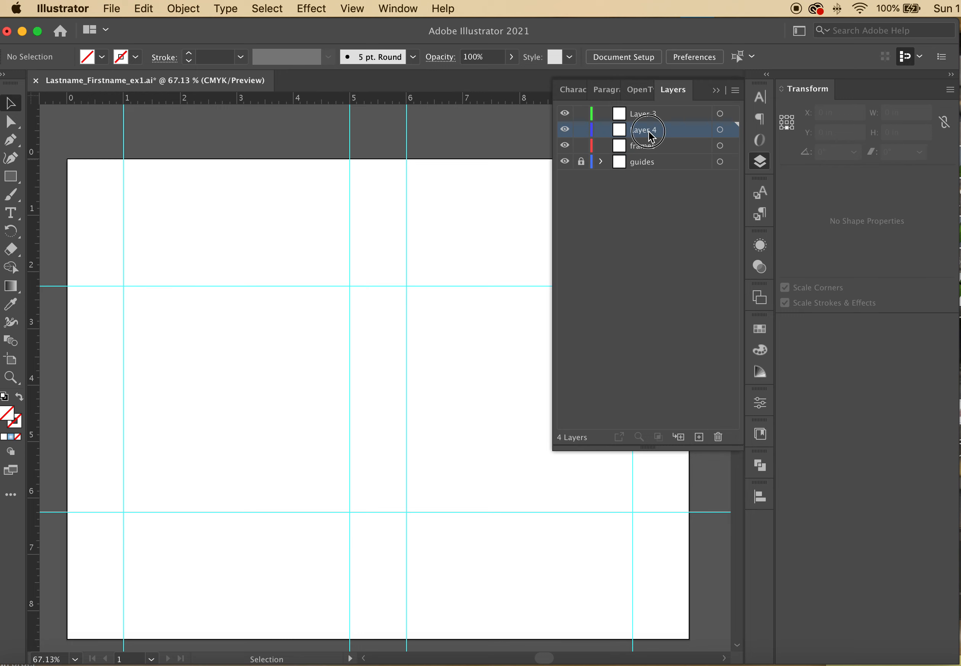
{"action": "double_click", "coordinate": [648, 131]}
{"action": "type", "text": "contents"}
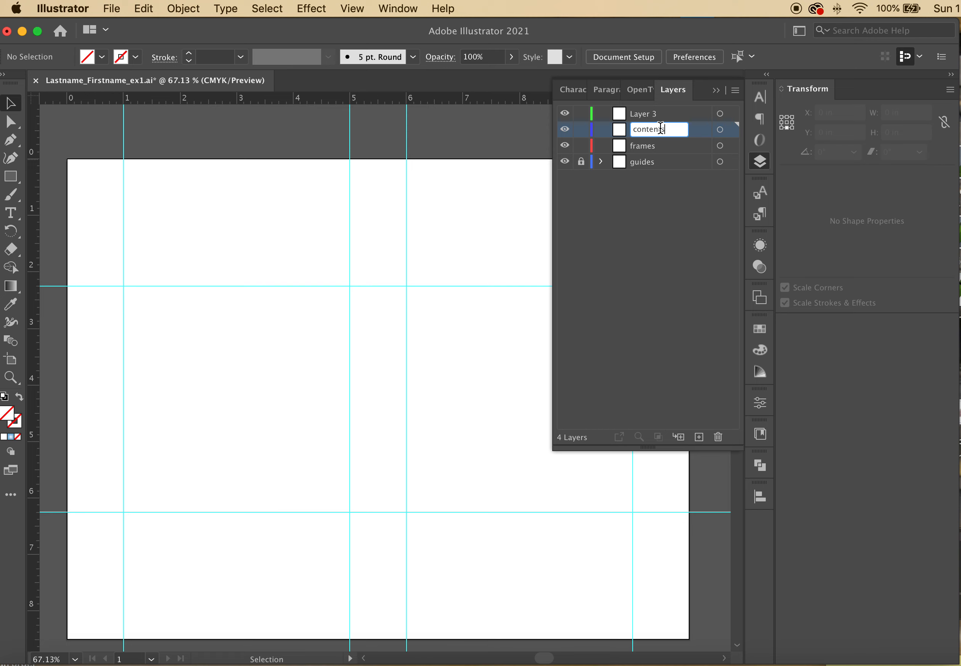
{"action": "double_click", "coordinate": [650, 118]}
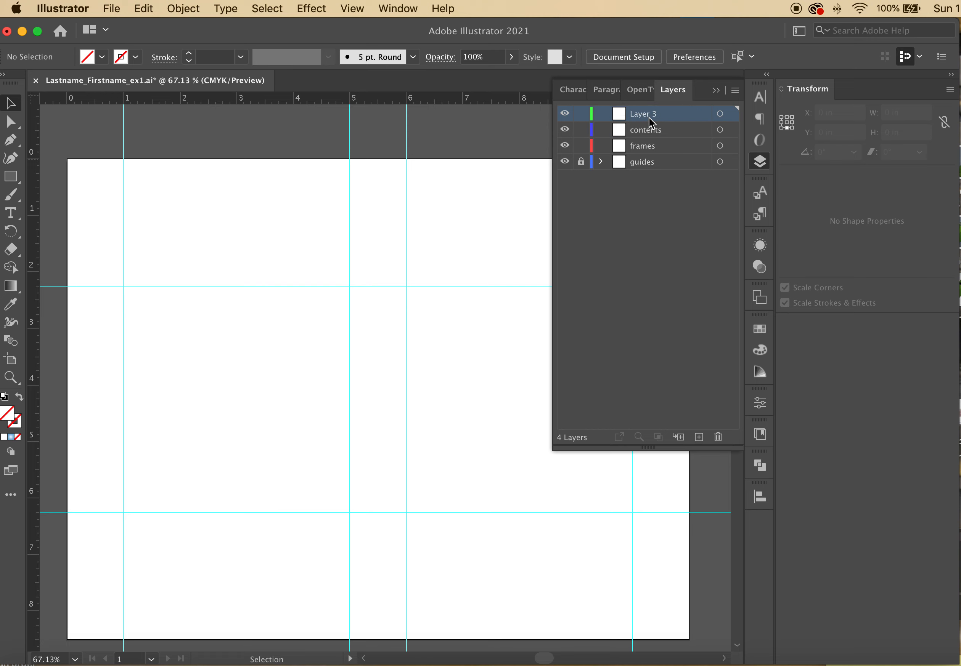
{"action": "type", "text": "tex"}
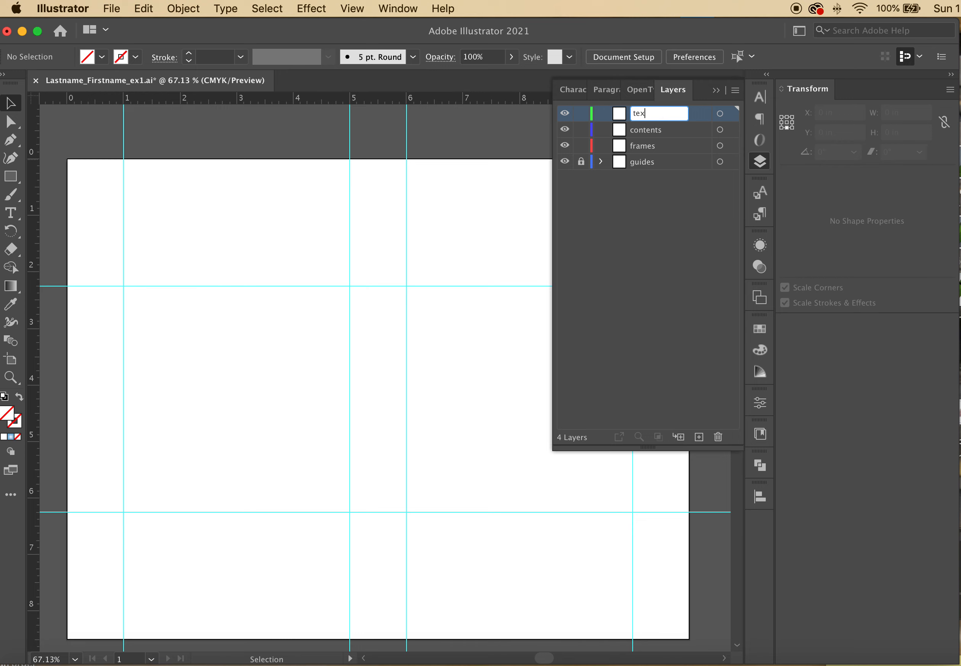
{"action": "type", "text": "t"}
{"action": "key", "text": "Return"}
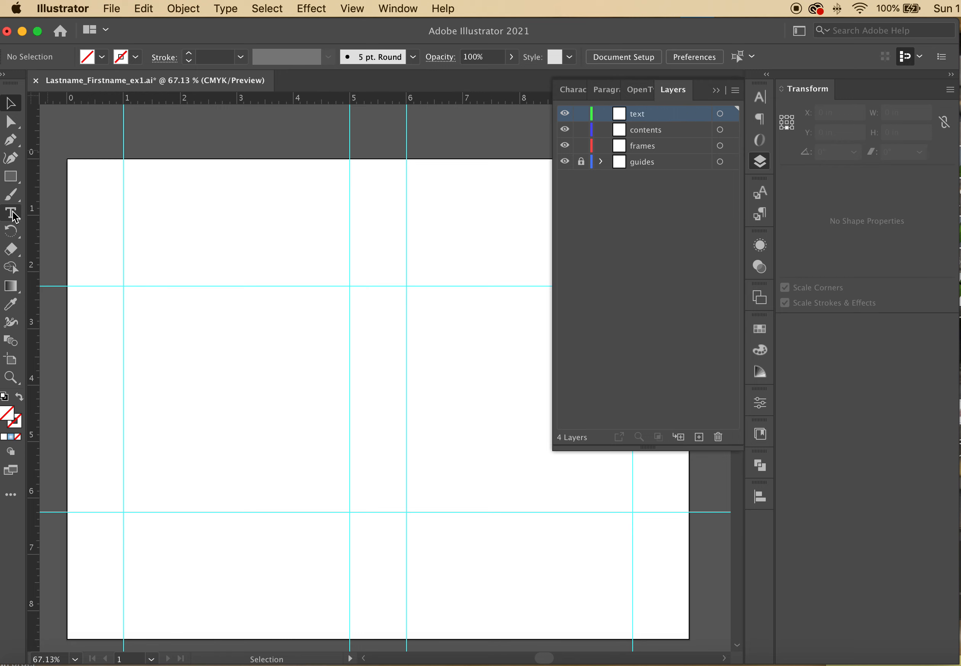
{"action": "left_click", "coordinate": [647, 146]}
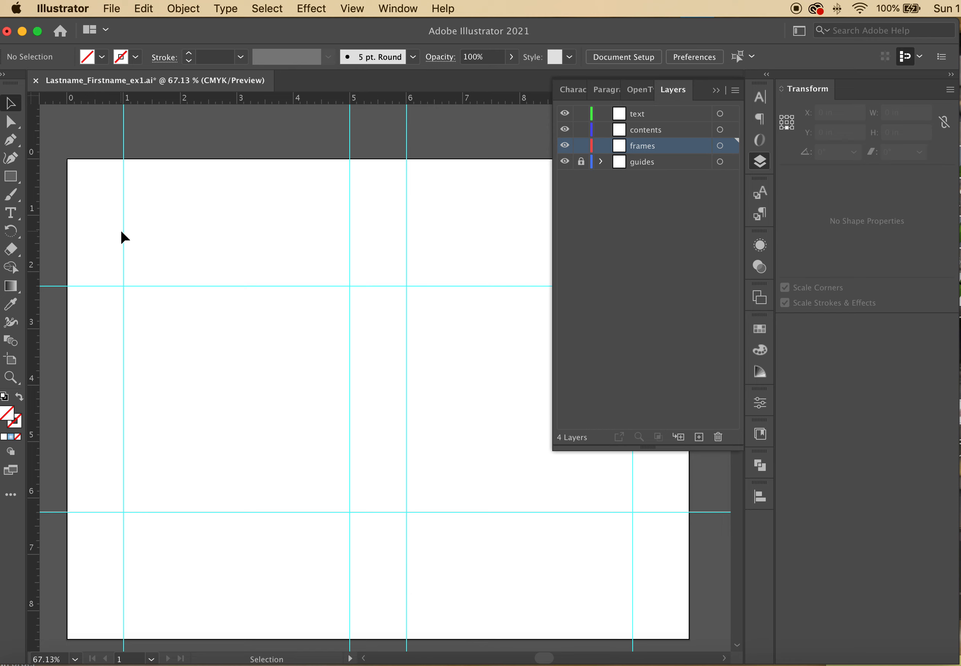
Pick the Rectangle tool with the stroke swatch active, then draw and delete a test rectangle
{"action": "left_click", "coordinate": [12, 178]}
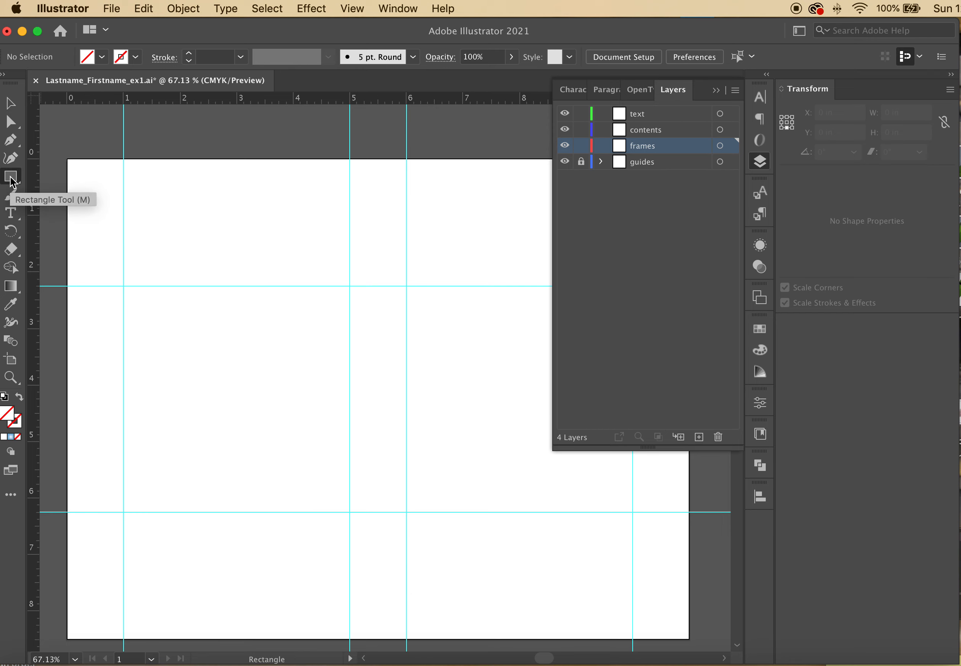
{"action": "left_click", "coordinate": [19, 426]}
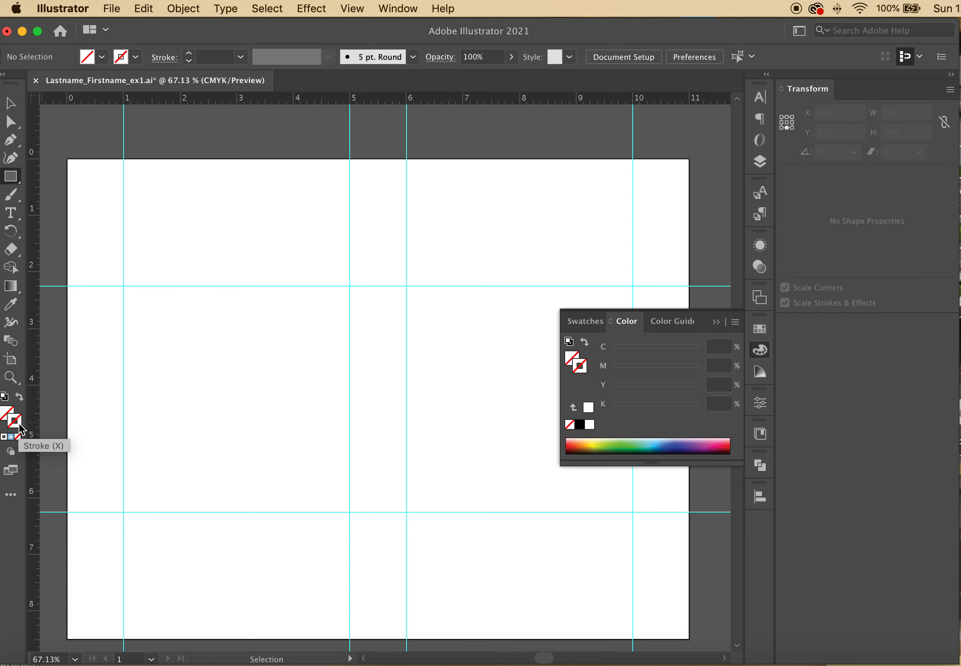
{"action": "left_click", "coordinate": [10, 415]}
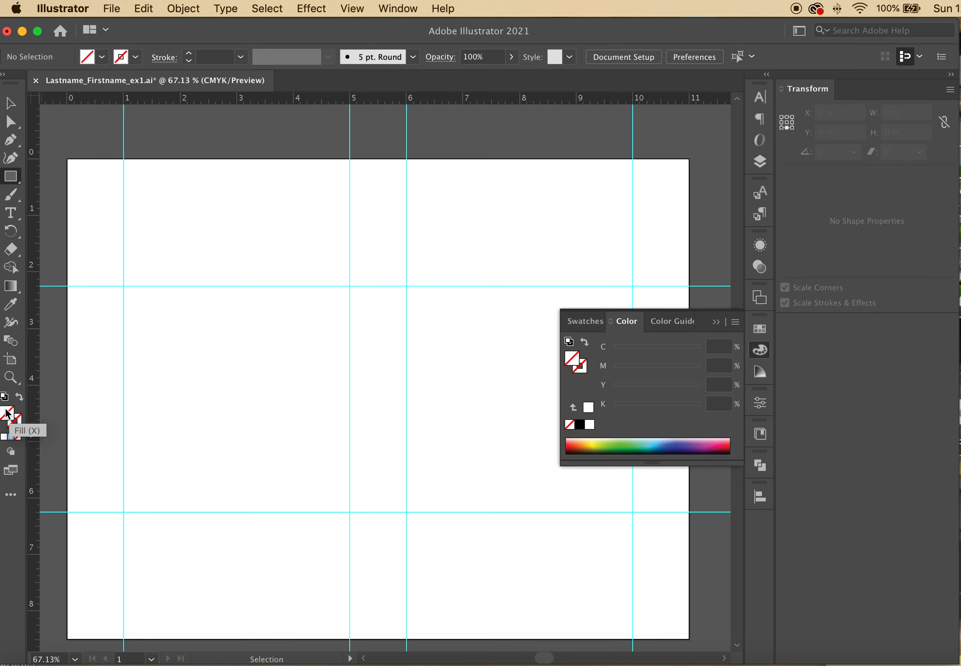
{"action": "left_click", "coordinate": [20, 421]}
{"action": "left_click", "coordinate": [10, 414]}
{"action": "left_click", "coordinate": [21, 421]}
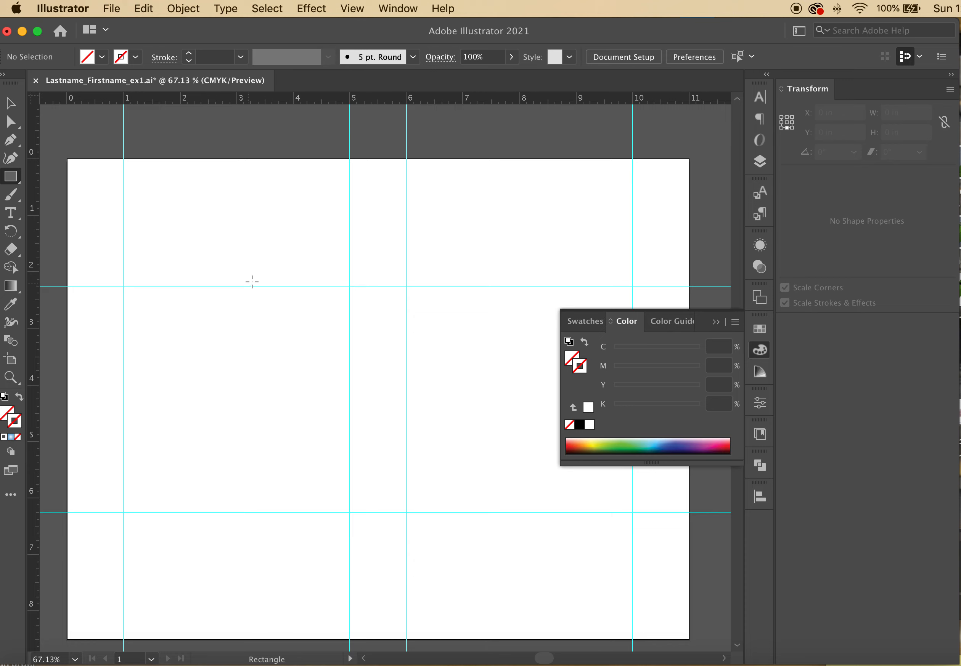
{"action": "left_click_drag", "start_coordinate": [191, 217], "coordinate": [370, 382]}
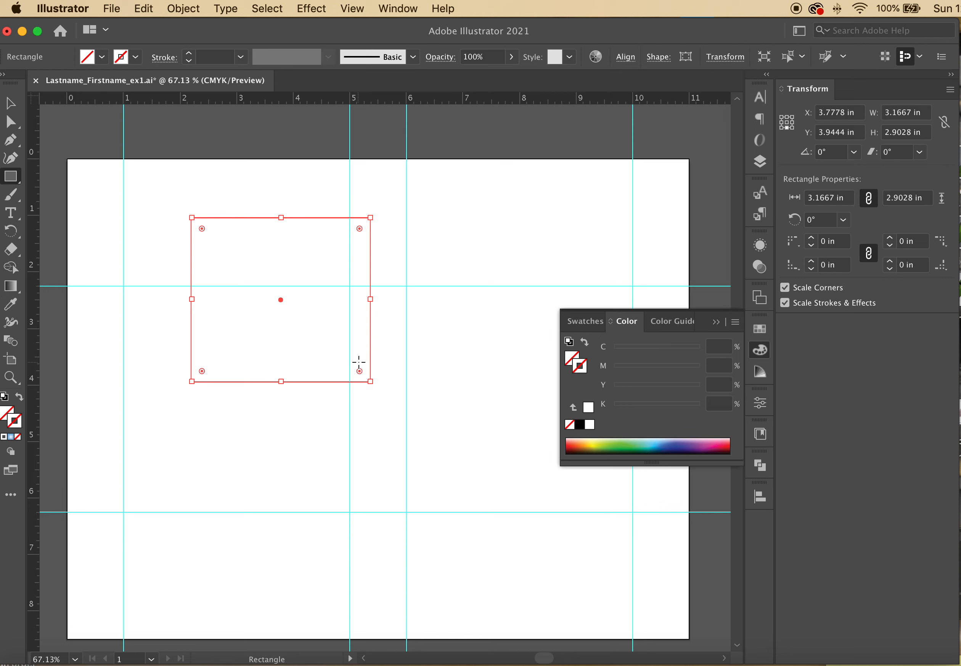
{"action": "key", "text": "Delete"}
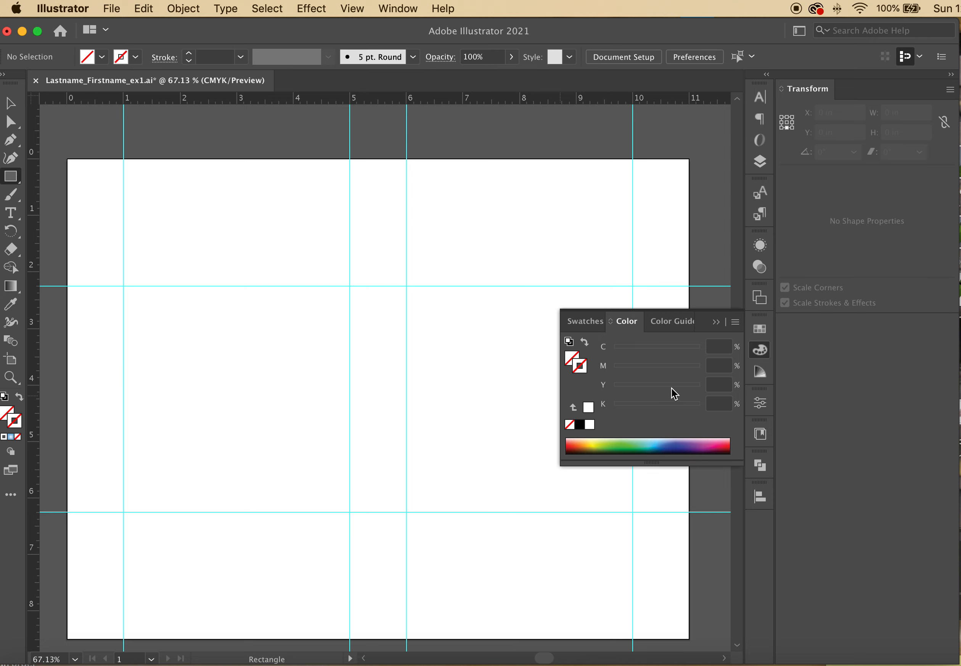
Set the stroke colour to Black from the Swatches panel
{"action": "left_click", "coordinate": [761, 335]}
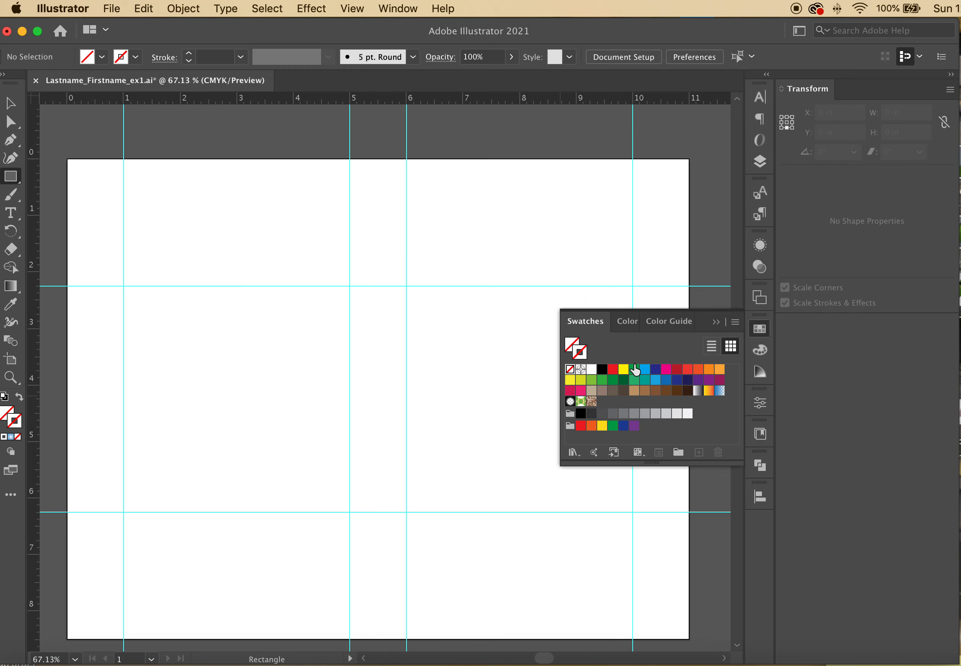
{"action": "left_click", "coordinate": [761, 335]}
{"action": "left_click", "coordinate": [761, 335]}
{"action": "left_click", "coordinate": [765, 354]}
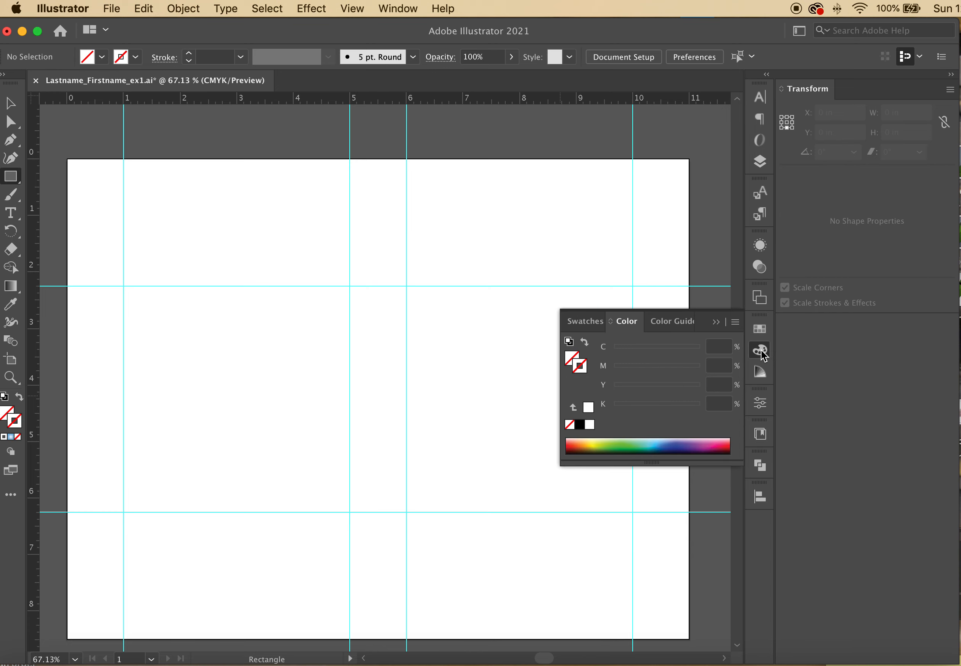
{"action": "left_click", "coordinate": [760, 331]}
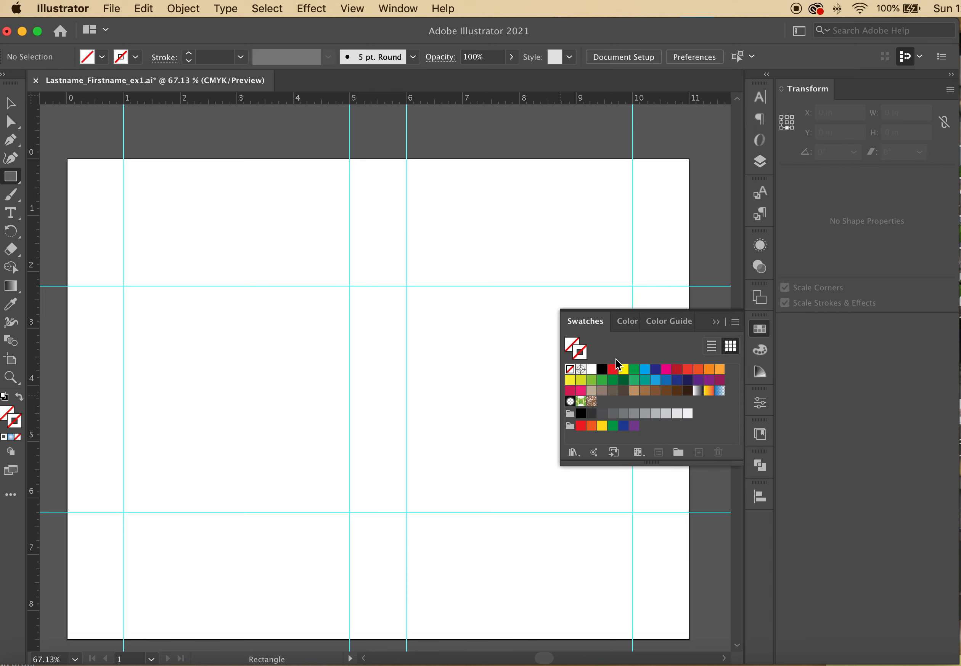
{"action": "left_click", "coordinate": [602, 370]}
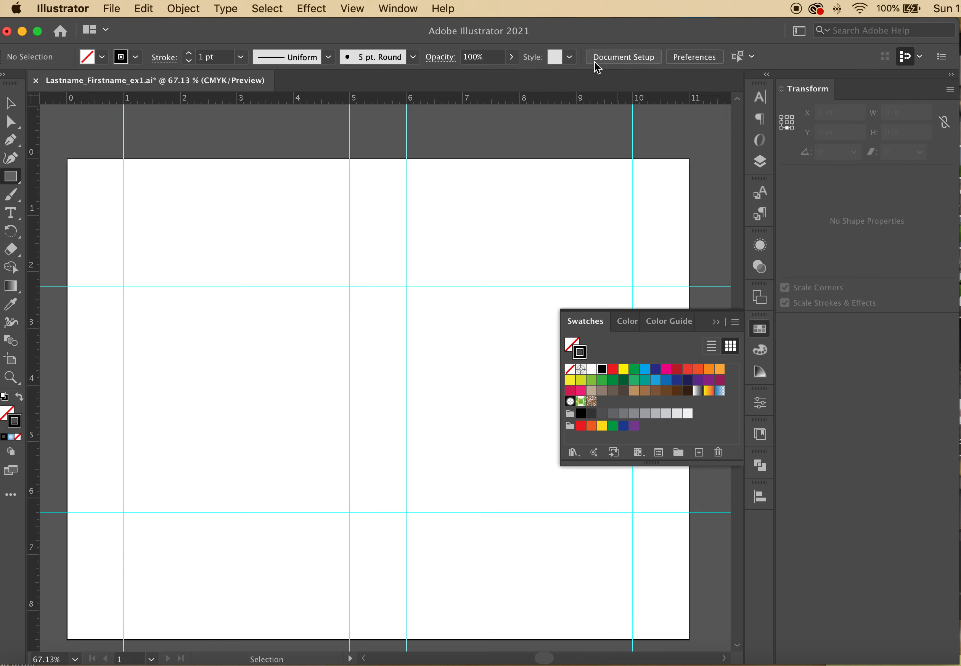
Check the stroke weight options and keep the stroke at 1 pt
{"action": "left_click", "coordinate": [571, 59]}
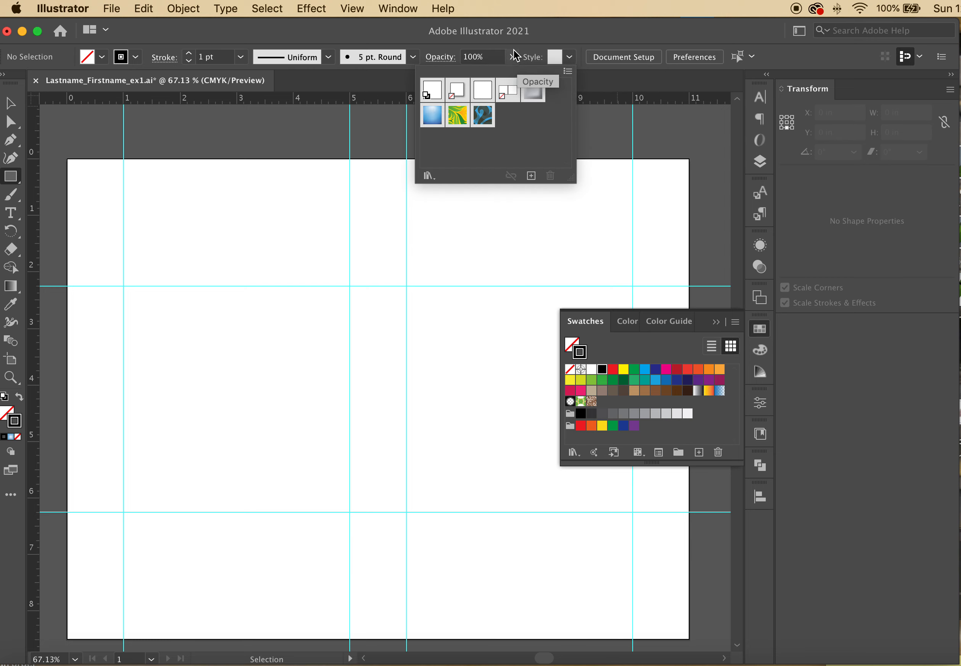
{"action": "left_click", "coordinate": [536, 36]}
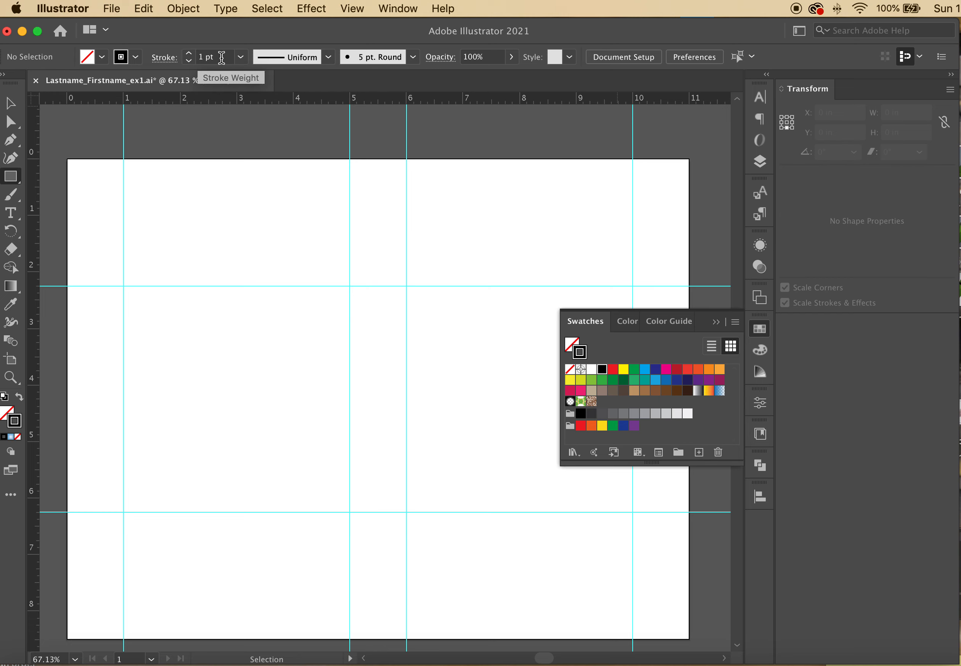
{"action": "left_click", "coordinate": [304, 59]}
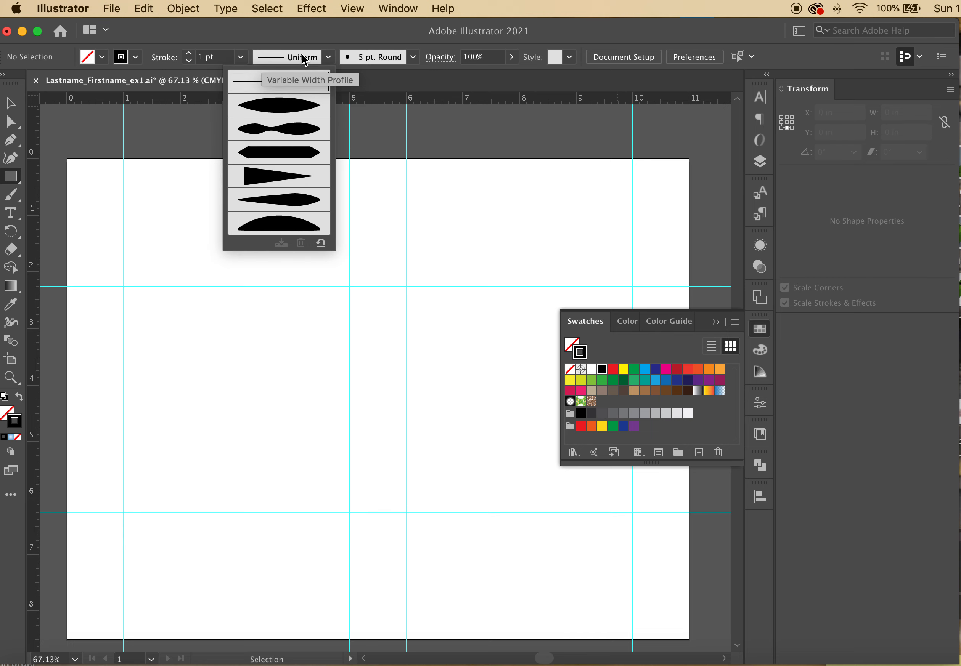
{"action": "left_click", "coordinate": [304, 59]}
{"action": "left_click", "coordinate": [240, 57]}
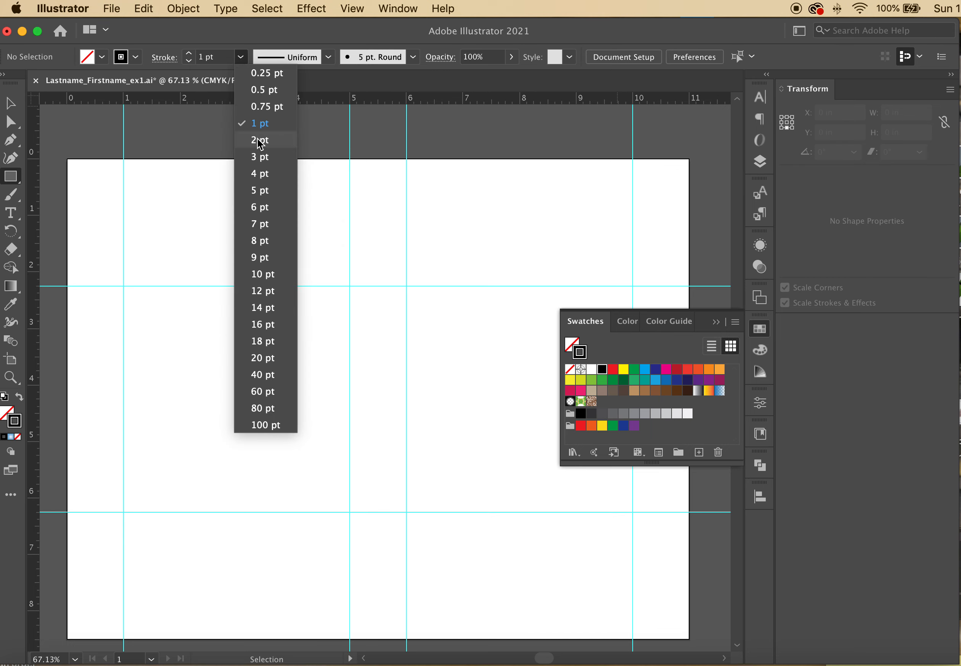
{"action": "left_click", "coordinate": [396, 178]}
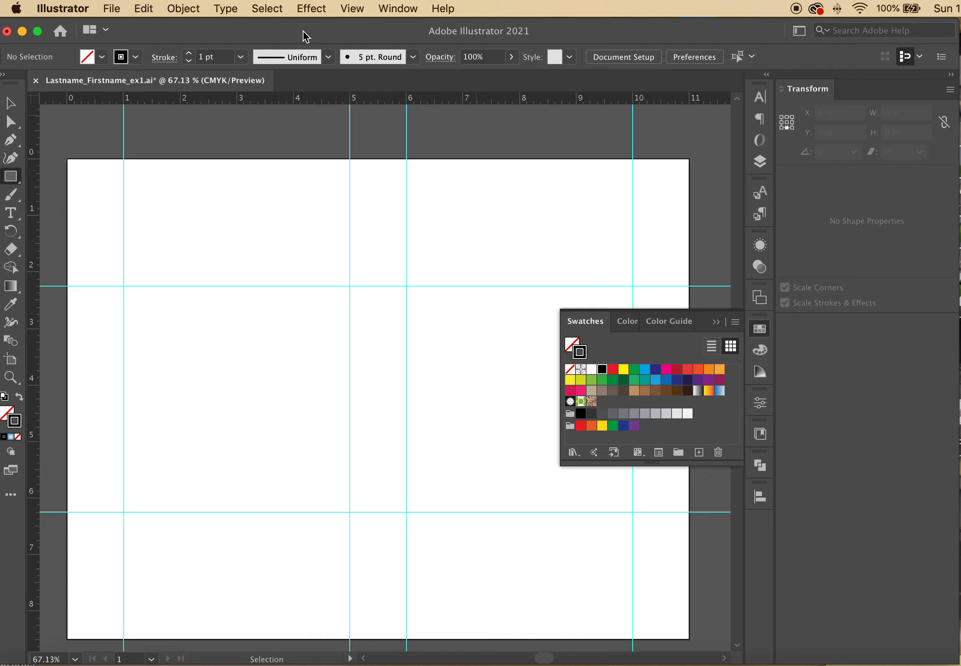
{"action": "left_click", "coordinate": [396, 9]}
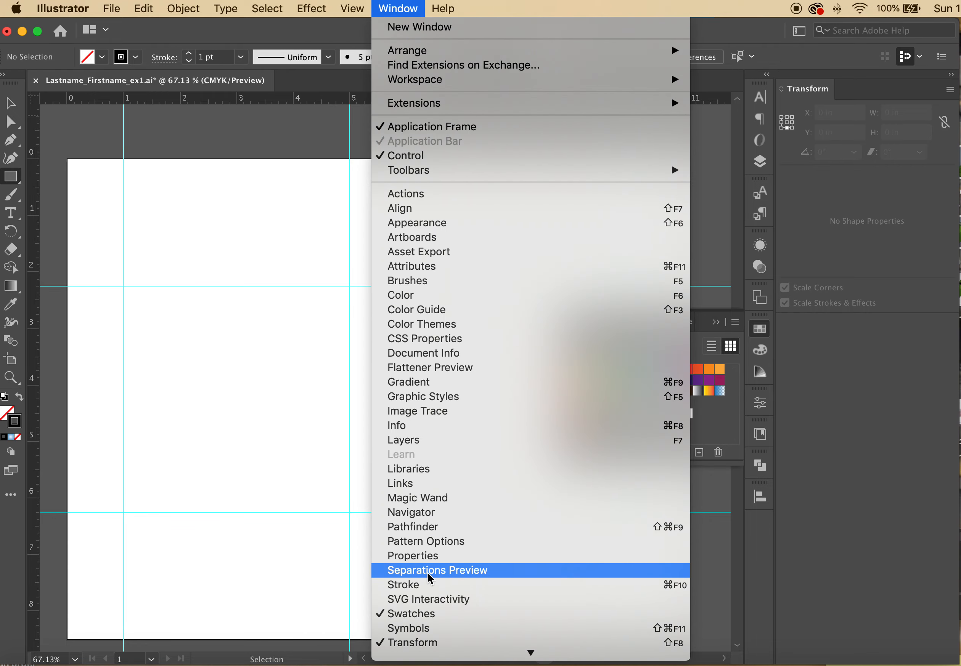
Dock the Stroke and Gradient panels, set Align Stroke to Inside, and collapse the panel
{"action": "left_click", "coordinate": [429, 591]}
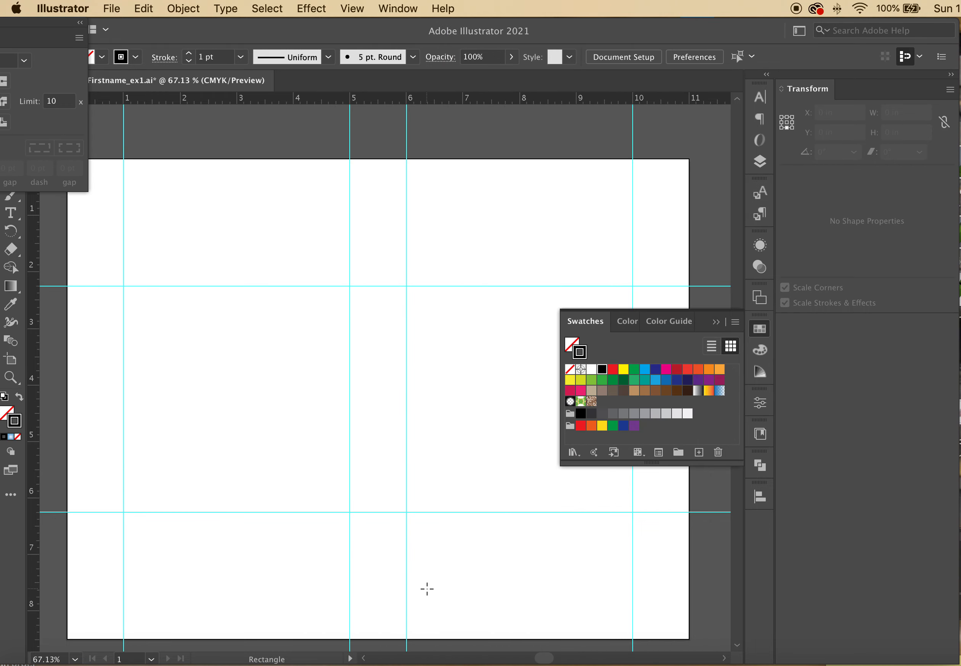
{"action": "mouse_move", "coordinate": [67, 41]}
{"action": "left_mouse_down"}
{"action": "mouse_move", "coordinate": [482, 273]}
{"action": "mouse_move", "coordinate": [518, 276]}
{"action": "left_mouse_up"}
{"action": "mouse_move", "coordinate": [401, 281]}
{"action": "left_mouse_down"}
{"action": "mouse_move", "coordinate": [476, 273]}
{"action": "mouse_move", "coordinate": [562, 313]}
{"action": "mouse_move", "coordinate": [599, 368]}
{"action": "mouse_move", "coordinate": [602, 451]}
{"action": "mouse_move", "coordinate": [574, 505]}
{"action": "mouse_move", "coordinate": [552, 500]}
{"action": "mouse_move", "coordinate": [714, 542]}
{"action": "mouse_move", "coordinate": [756, 531]}
{"action": "mouse_move", "coordinate": [635, 526]}
{"action": "mouse_move", "coordinate": [718, 549]}
{"action": "mouse_move", "coordinate": [752, 527]}
{"action": "left_mouse_up"}
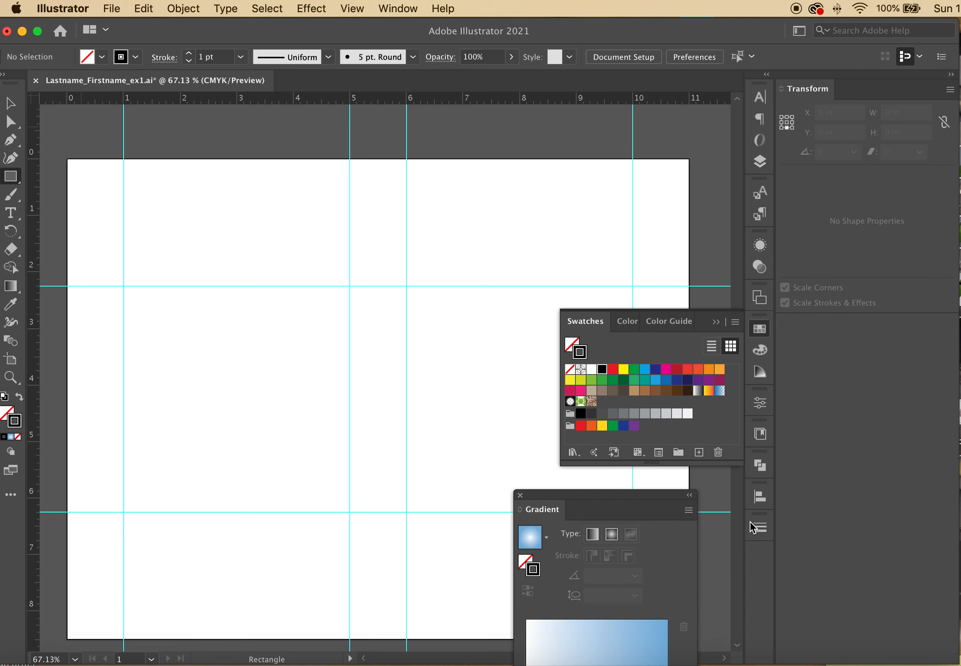
{"action": "left_click_drag", "start_coordinate": [549, 510], "coordinate": [755, 563]}
{"action": "left_click", "coordinate": [759, 529]}
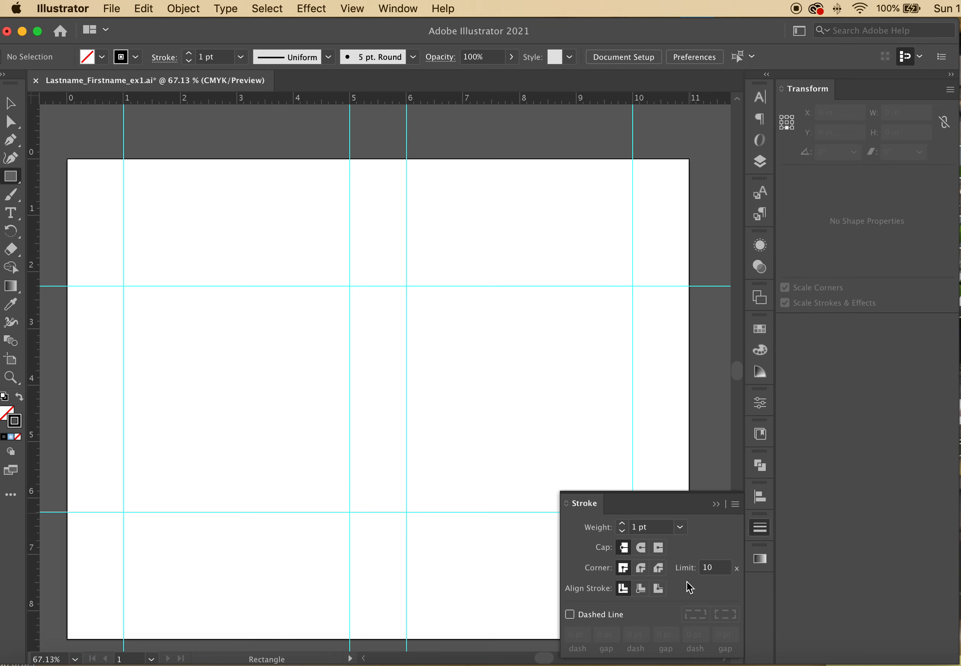
{"action": "left_click", "coordinate": [641, 589]}
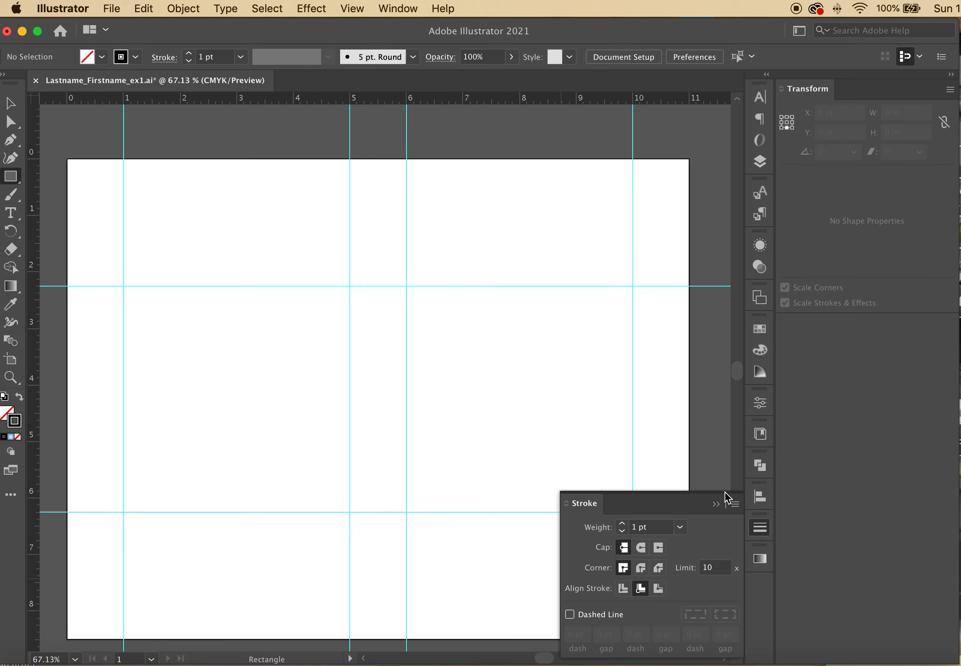
{"action": "left_click", "coordinate": [715, 504]}
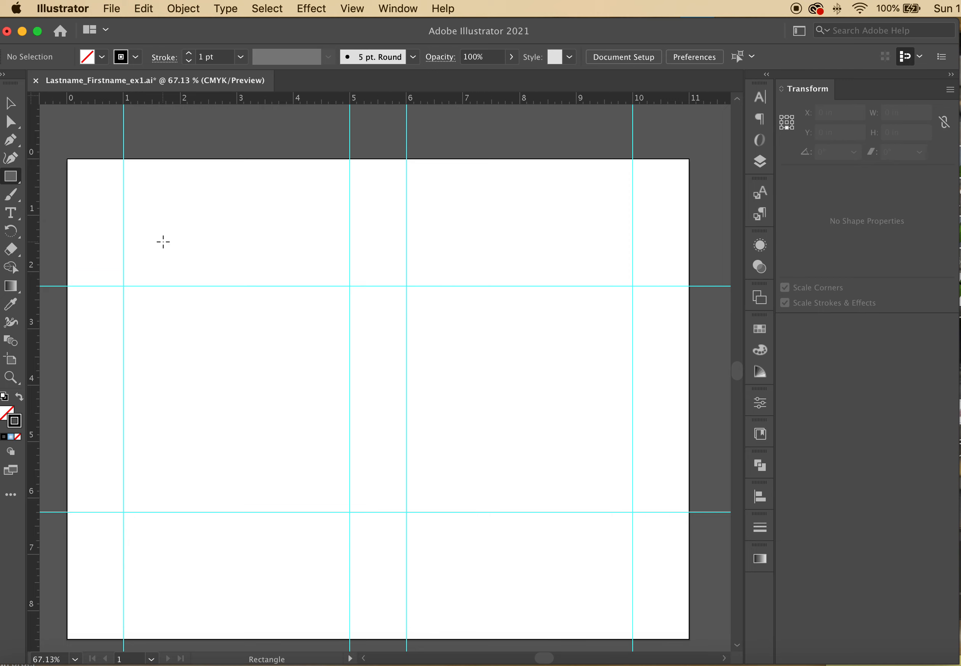
Discard a rough freehand rectangle and open the exact-size Rectangle dialog instead
{"action": "left_click_drag", "start_coordinate": [149, 213], "coordinate": [347, 404]}
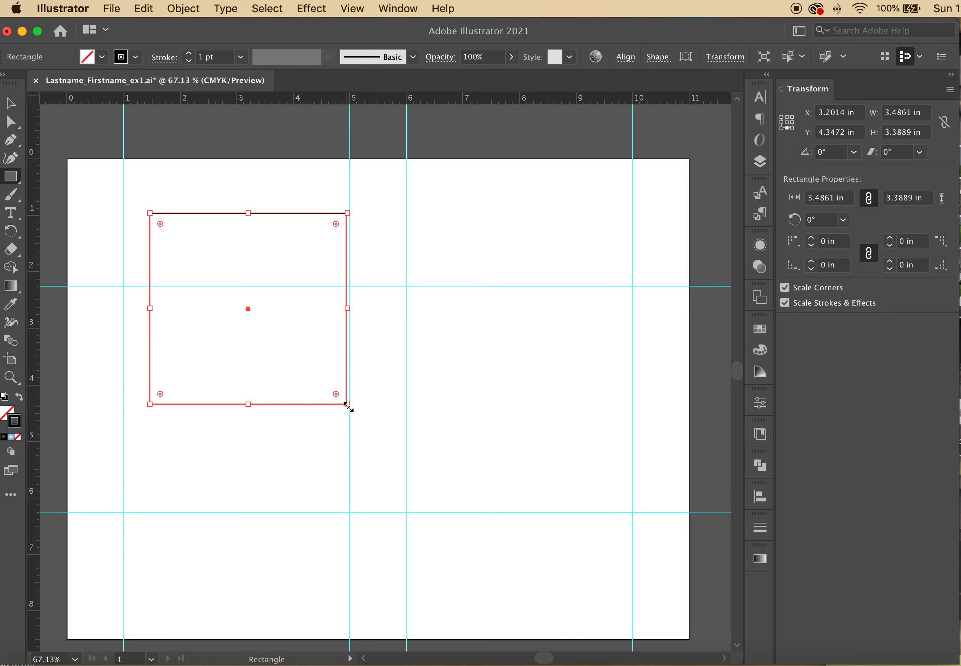
{"action": "key", "text": "Delete"}
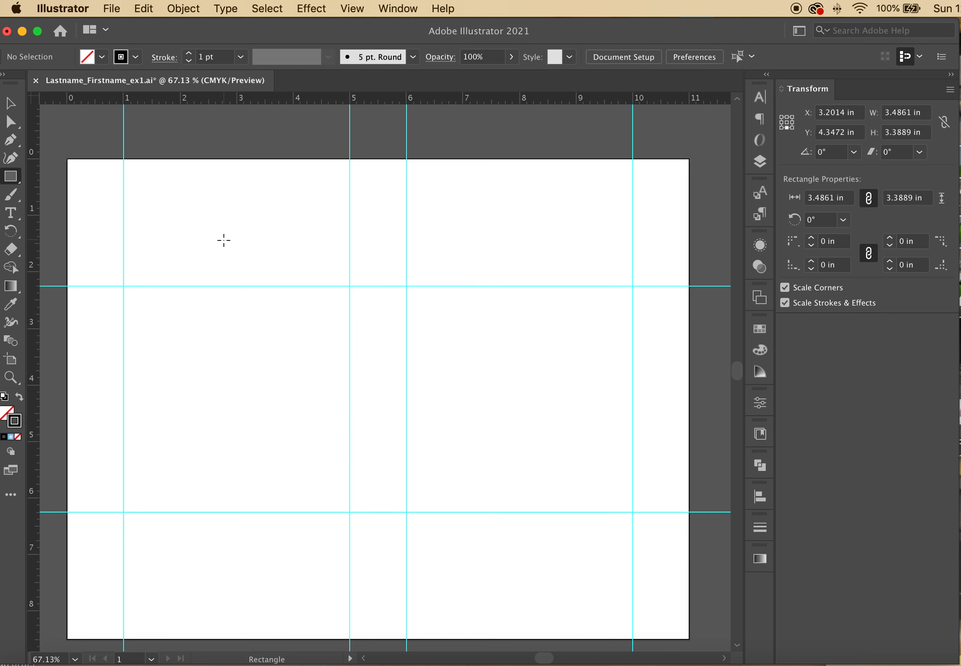
{"action": "left_click", "coordinate": [223, 233]}
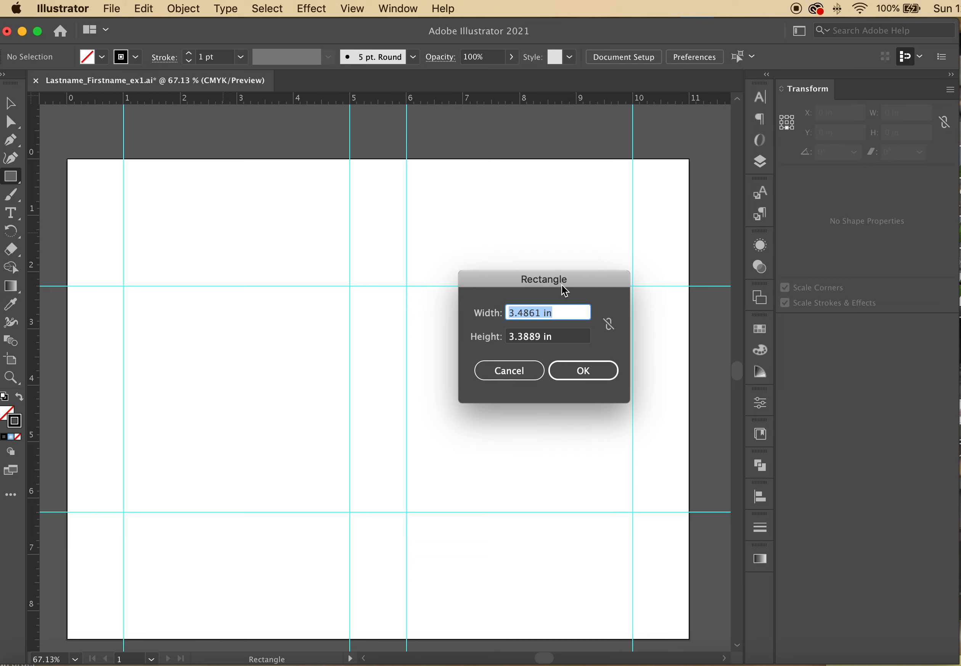
{"action": "left_click_drag", "start_coordinate": [555, 281], "coordinate": [404, 289]}
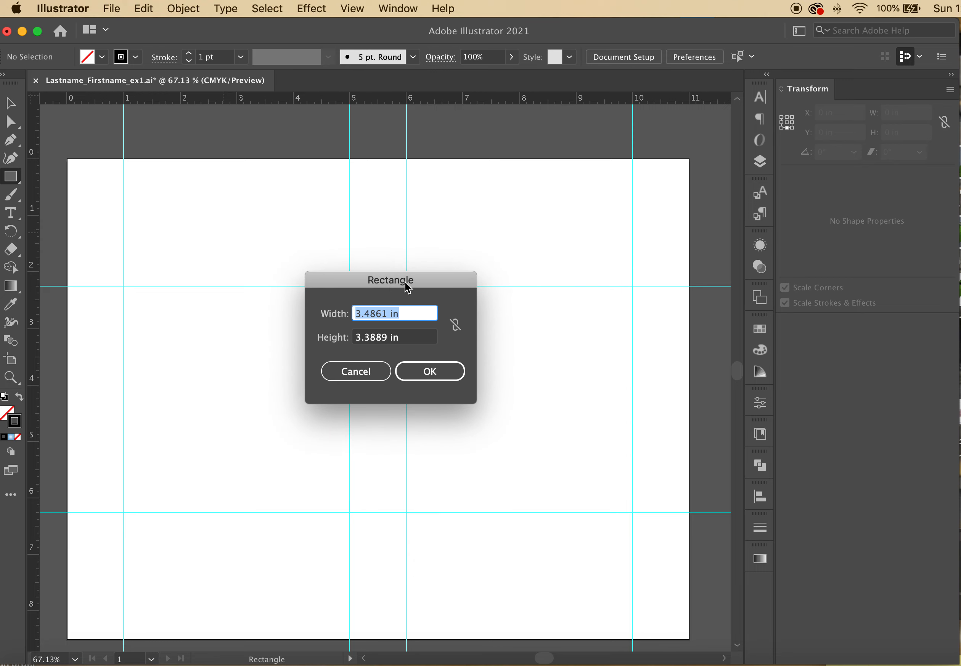
Create a 4 in × 4 in square and drag it onto the upper-left guides
{"action": "double_click", "coordinate": [410, 310]}
{"action": "triple_click", "coordinate": [411, 310]}
{"action": "type", "text": "4"}
{"action": "left_click", "coordinate": [397, 337]}
{"action": "triple_click", "coordinate": [396, 337]}
{"action": "type", "text": "4"}
{"action": "left_click", "coordinate": [445, 376]}
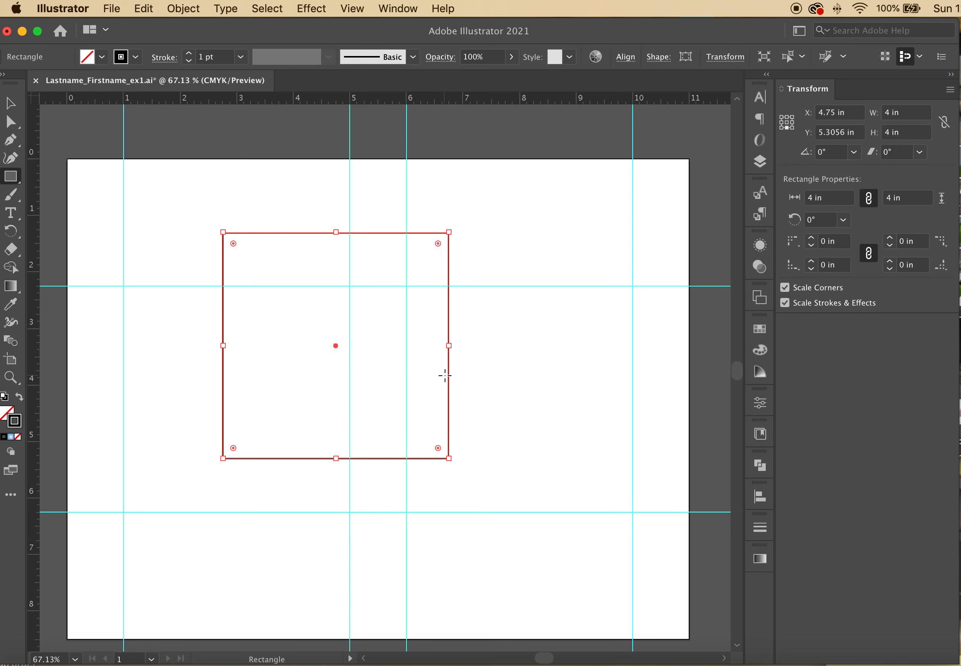
{"action": "left_click", "coordinate": [8, 105]}
{"action": "left_click_drag", "start_coordinate": [267, 235], "coordinate": [169, 290]}
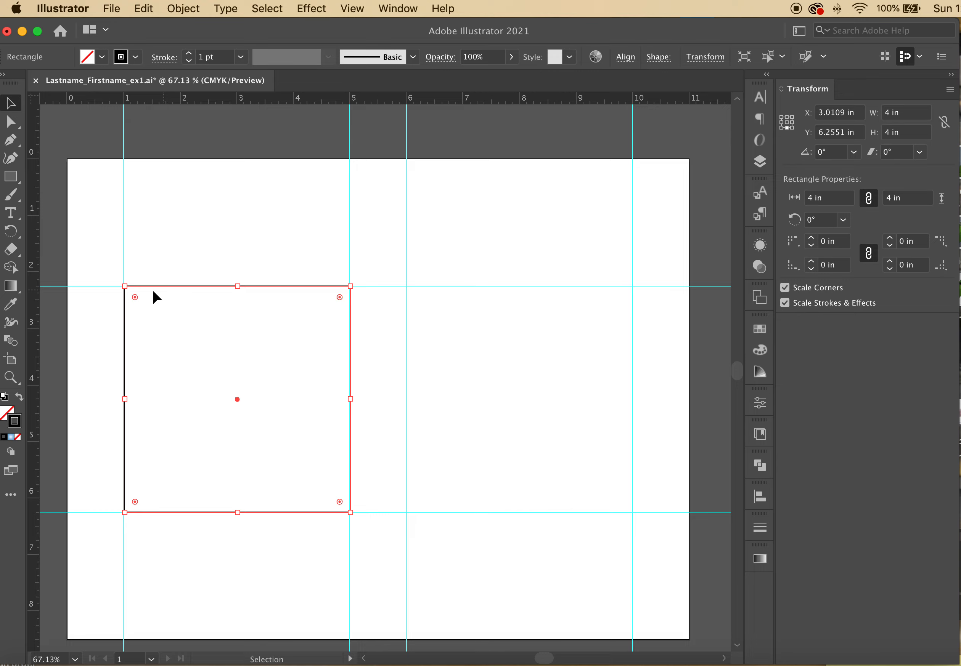
Zoom in closely on the square's top-left corner
{"action": "left_click", "coordinate": [12, 378]}
{"action": "left_click_drag", "start_coordinate": [115, 279], "coordinate": [476, 418]}
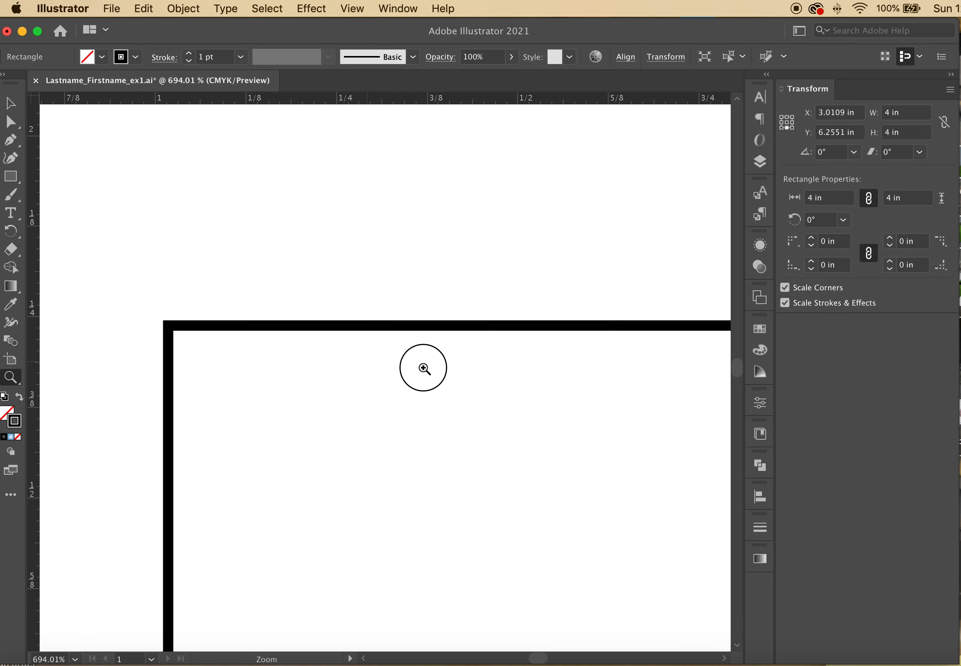
{"action": "left_click_drag", "start_coordinate": [402, 367], "coordinate": [643, 381]}
Snap the square onto the guide intersection at X 3 in, Y 6.25 in, then fit the page
{"action": "left_click", "coordinate": [19, 106]}
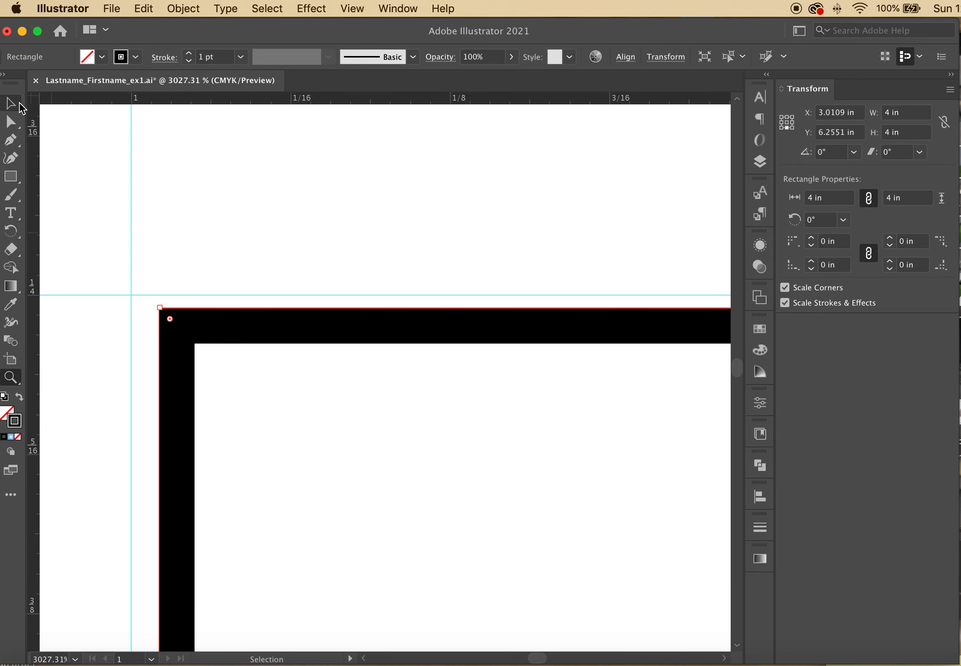
{"action": "left_click", "coordinate": [388, 10]}
{"action": "mouse_move", "coordinate": [352, 9]}
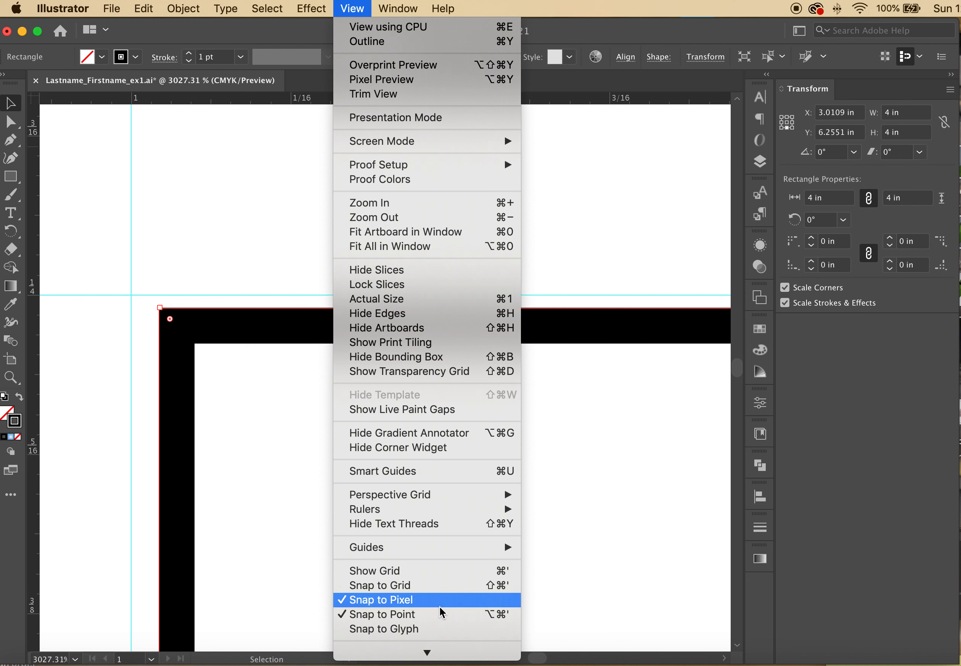
{"action": "left_click", "coordinate": [248, 222]}
{"action": "left_click", "coordinate": [263, 323]}
{"action": "left_click_drag", "start_coordinate": [264, 324], "coordinate": [242, 318]}
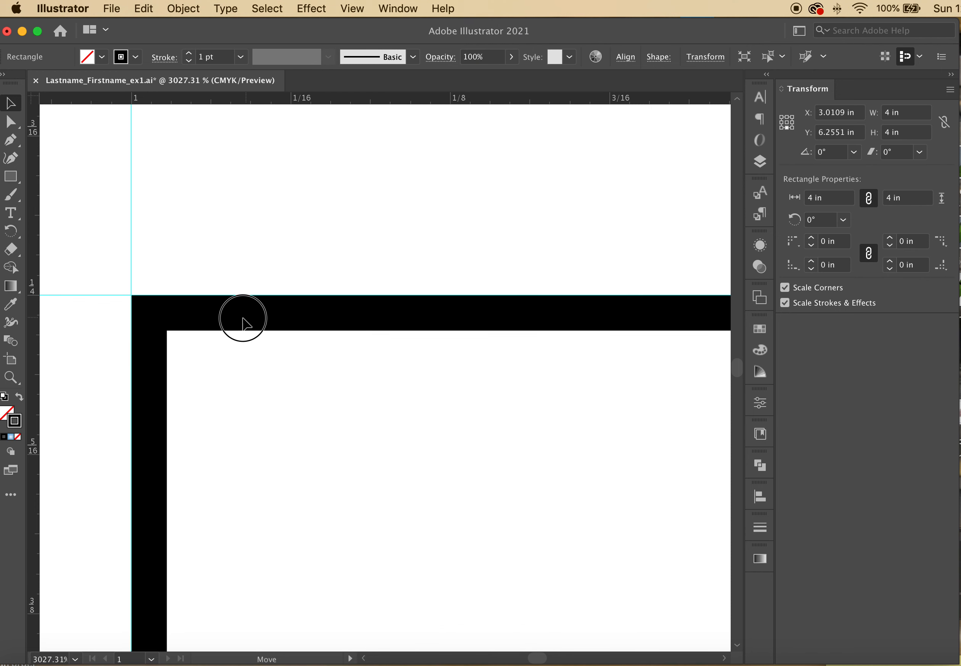
{"action": "left_click", "coordinate": [397, 9]}
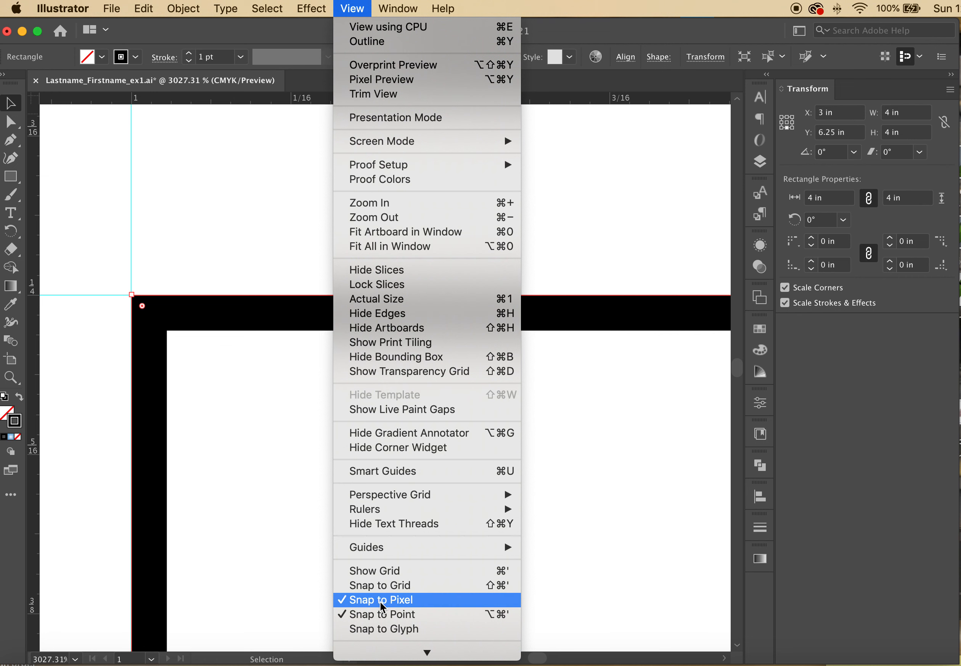
{"action": "left_click", "coordinate": [277, 247]}
{"action": "left_click_drag", "start_coordinate": [253, 319], "coordinate": [278, 324]}
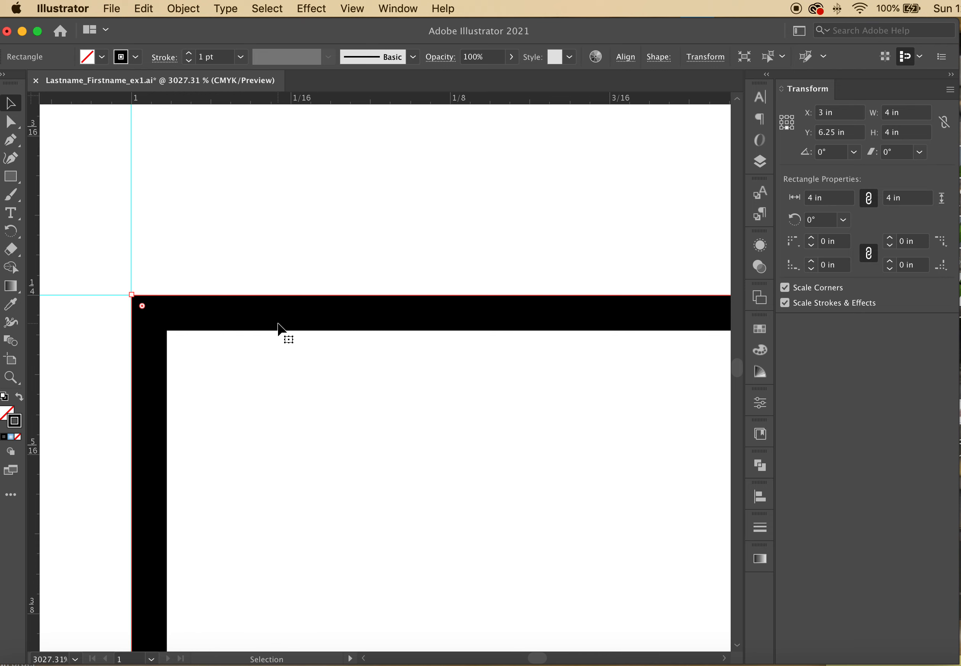
{"action": "key", "text": "super+0"}
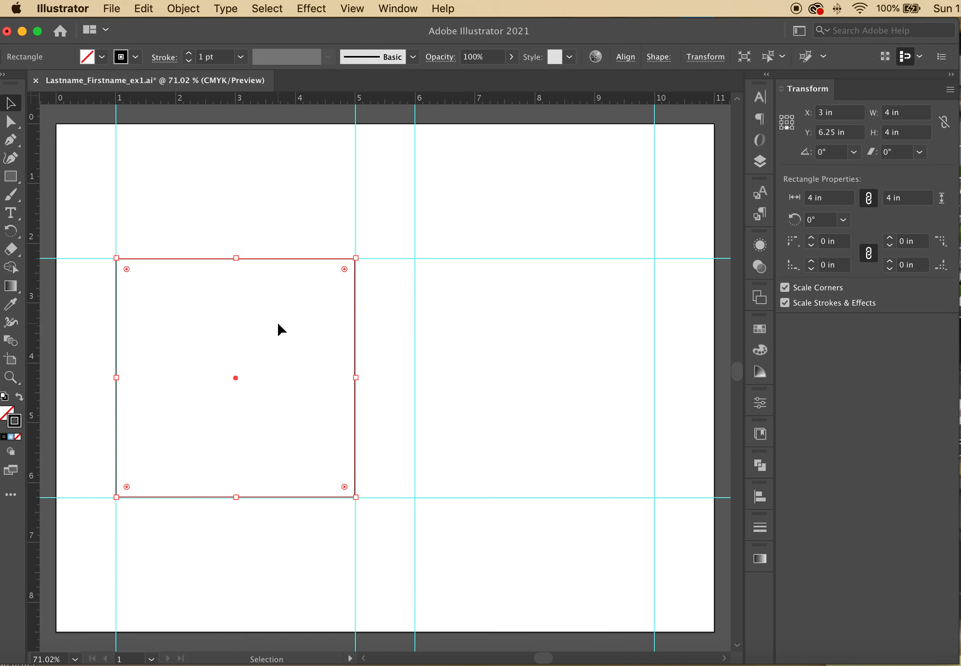
Try moving the square 5 in horizontally with Object > Transform > Move, then undo it
{"action": "left_click", "coordinate": [300, 229]}
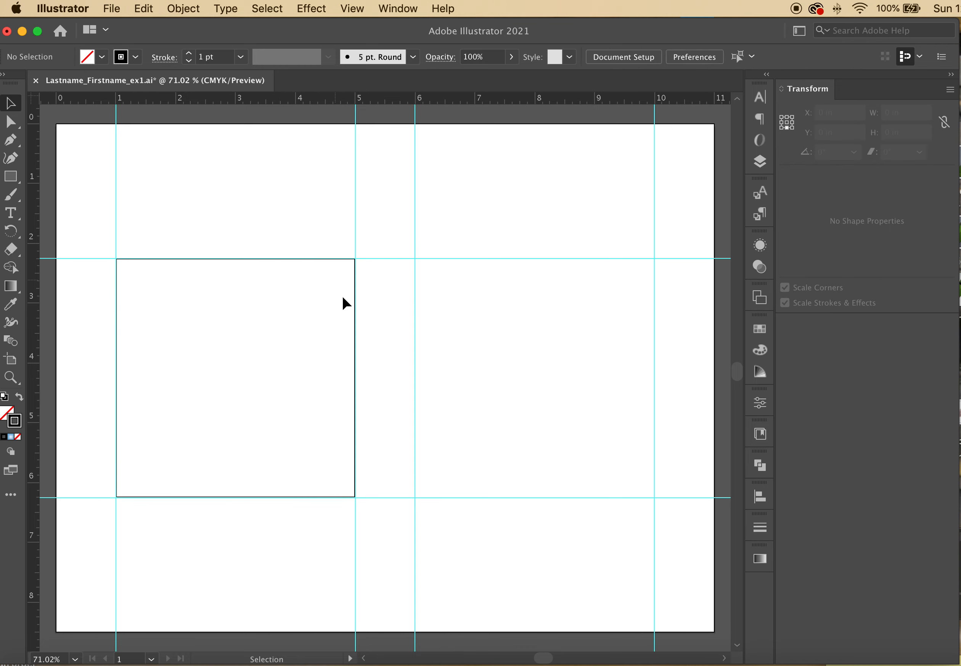
{"action": "left_click", "coordinate": [326, 259]}
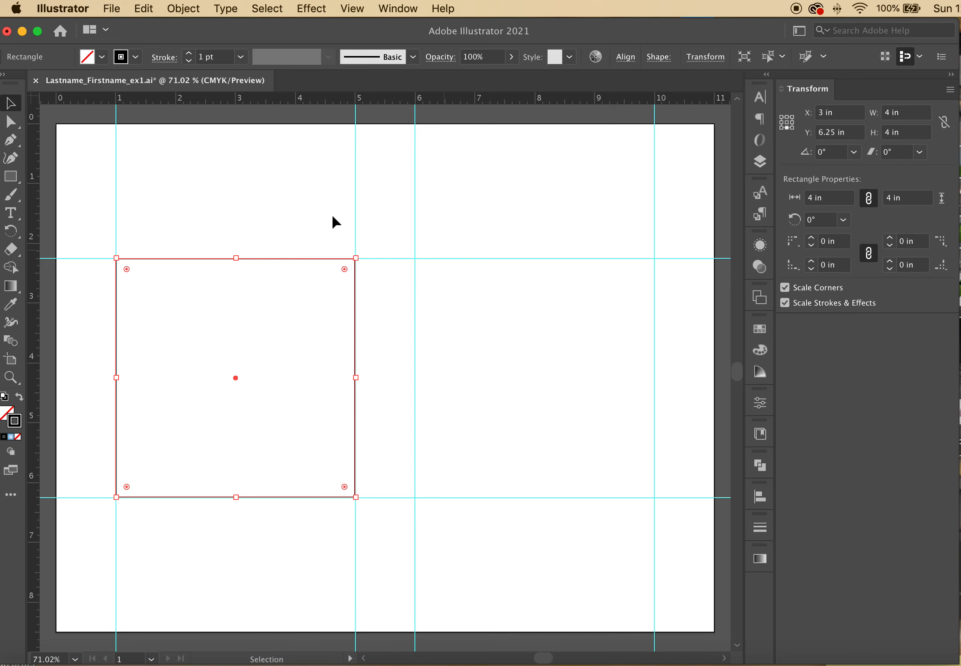
{"action": "left_click", "coordinate": [168, 6]}
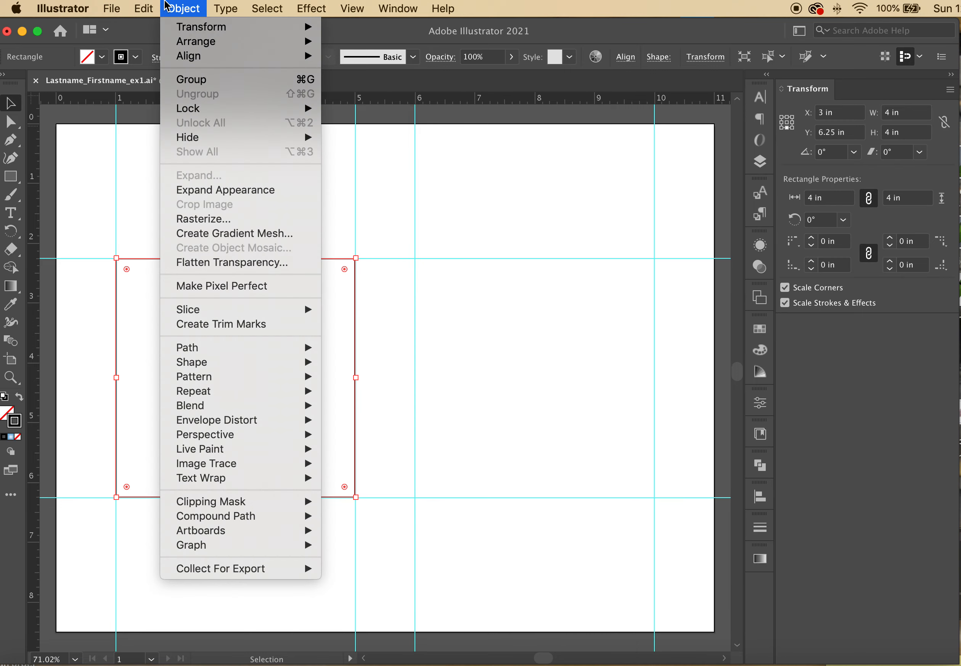
{"action": "mouse_move", "coordinate": [252, 27]}
{"action": "left_click", "coordinate": [366, 65]}
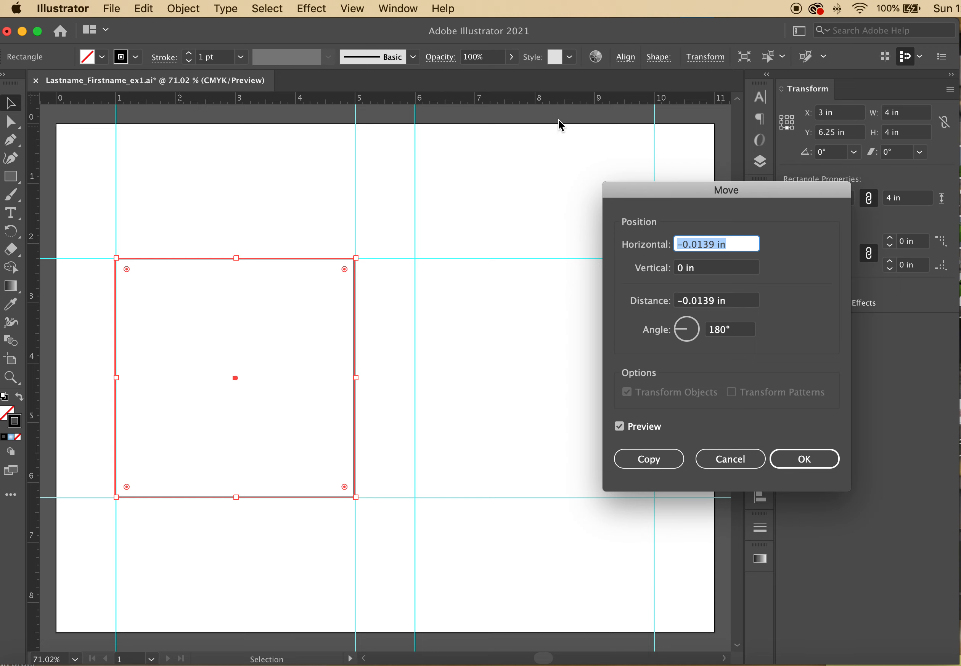
{"action": "left_click_drag", "start_coordinate": [722, 192], "coordinate": [574, 366]}
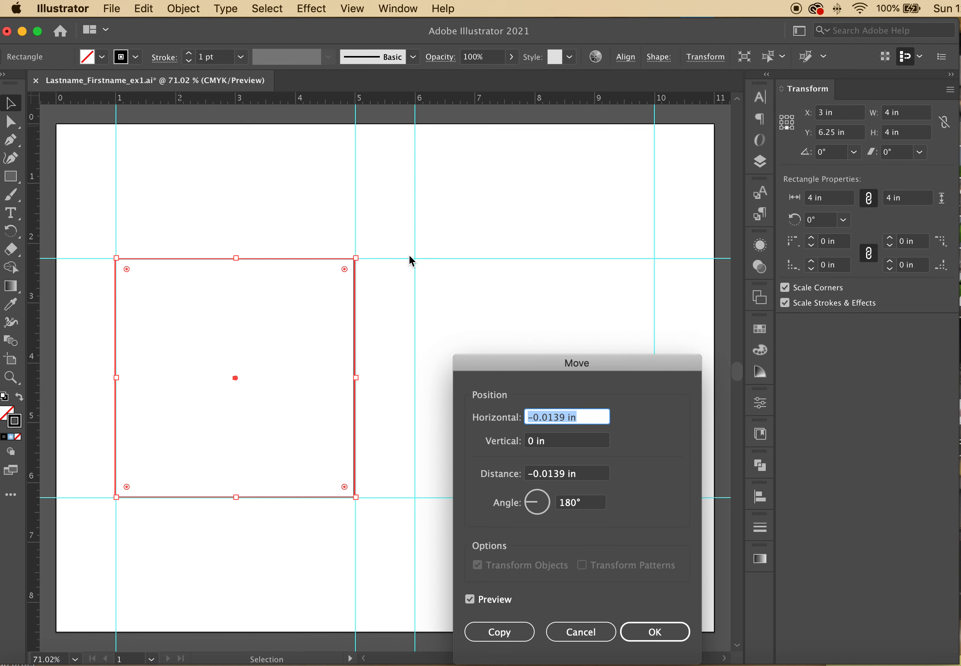
{"action": "left_click", "coordinate": [602, 420]}
{"action": "double_click", "coordinate": [593, 421]}
{"action": "type", "text": "5"}
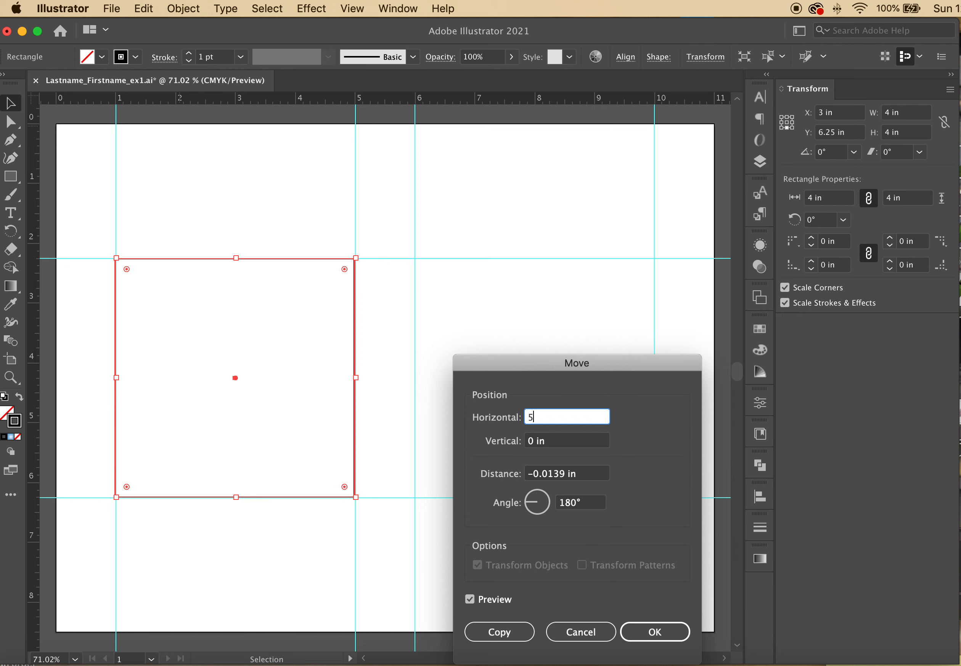
{"action": "left_click", "coordinate": [560, 441]}
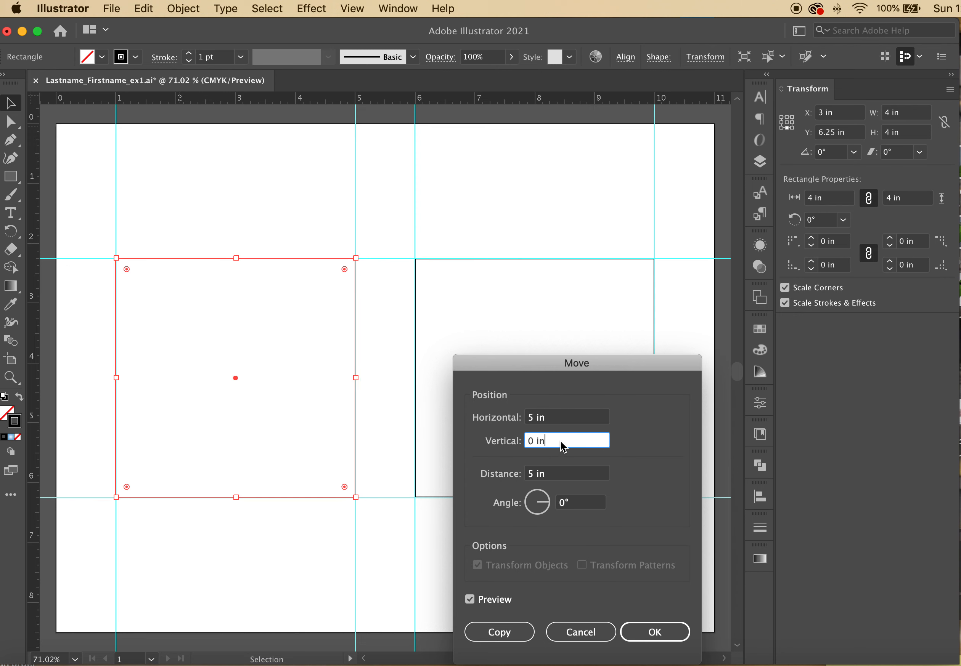
{"action": "left_click", "coordinate": [563, 419]}
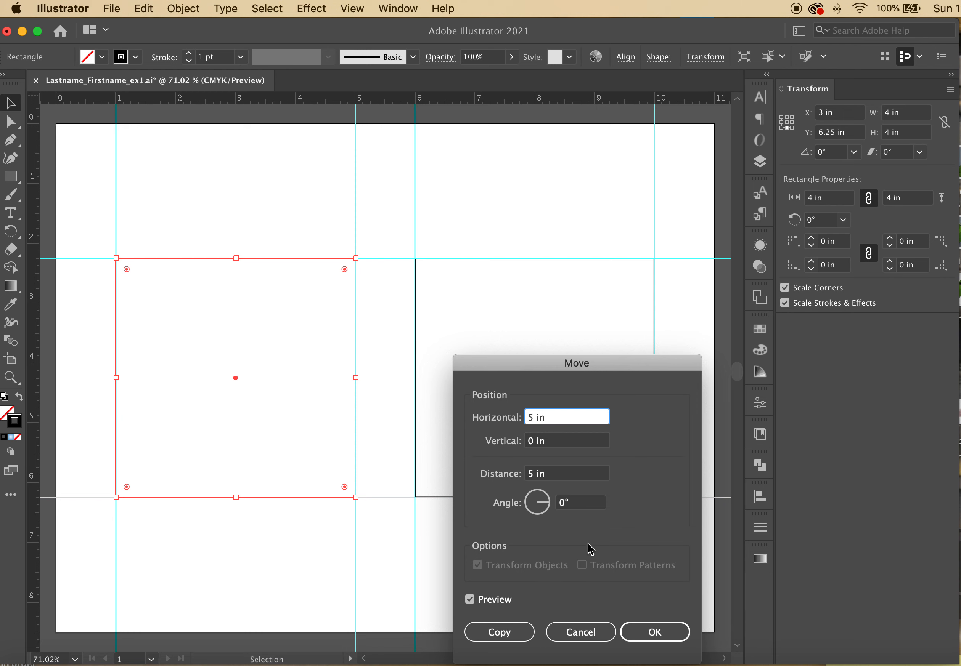
{"action": "left_click", "coordinate": [654, 632]}
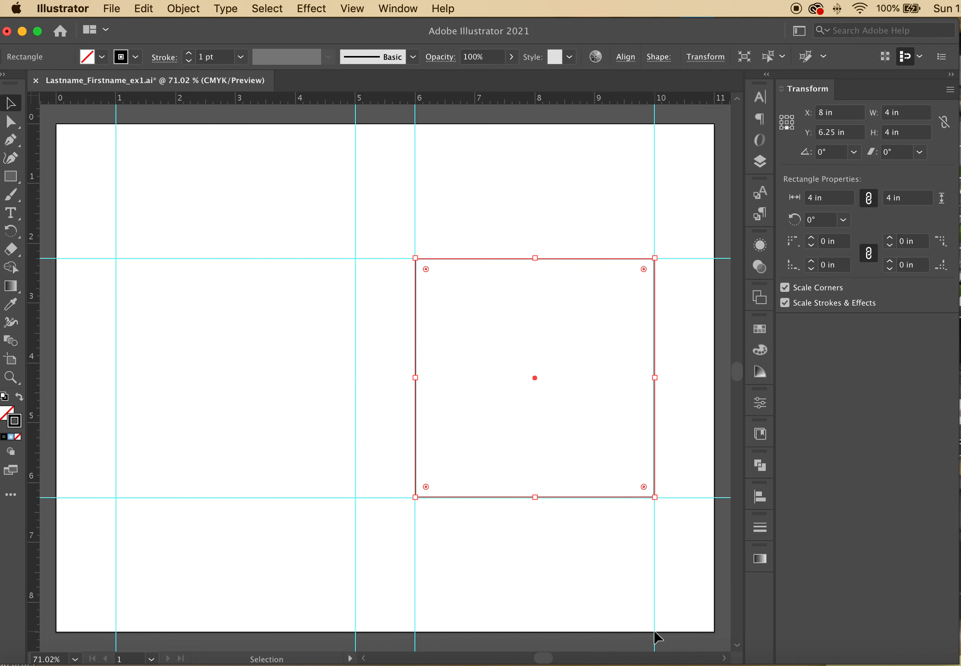
{"action": "key", "text": "super+z"}
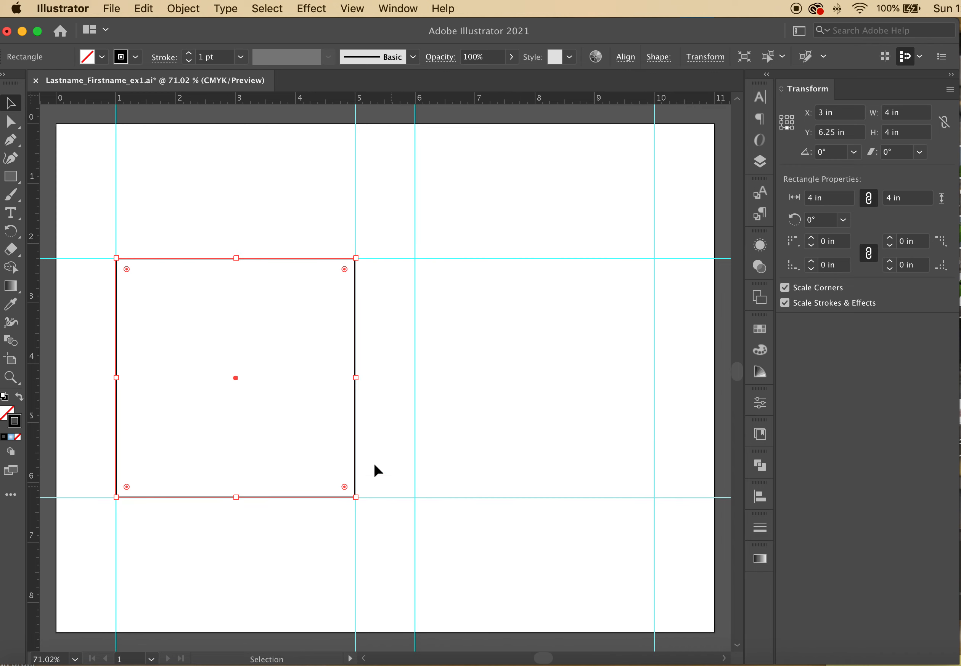
Copy the square 5 in to the right and marquee-select both squares
{"action": "left_click", "coordinate": [184, 8]}
{"action": "mouse_move", "coordinate": [293, 27]}
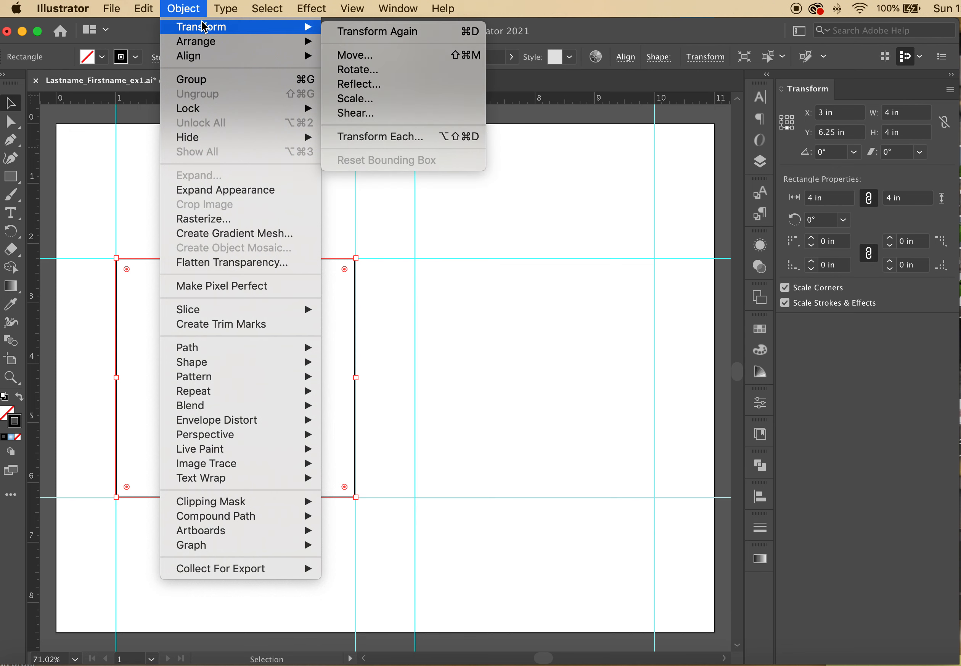
{"action": "left_click", "coordinate": [349, 60]}
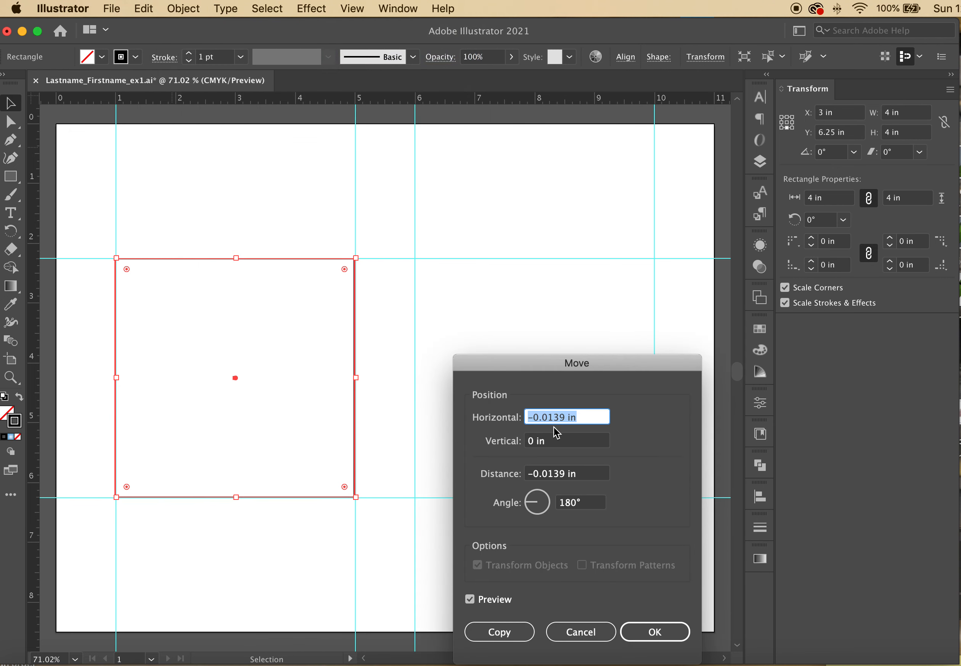
{"action": "type", "text": "5"}
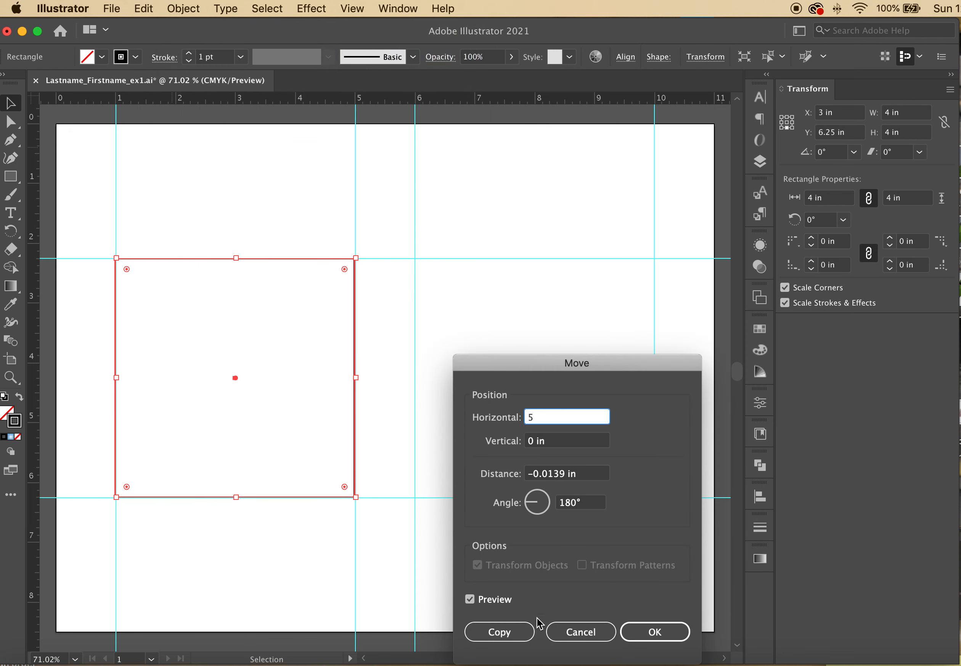
{"action": "left_click", "coordinate": [517, 629]}
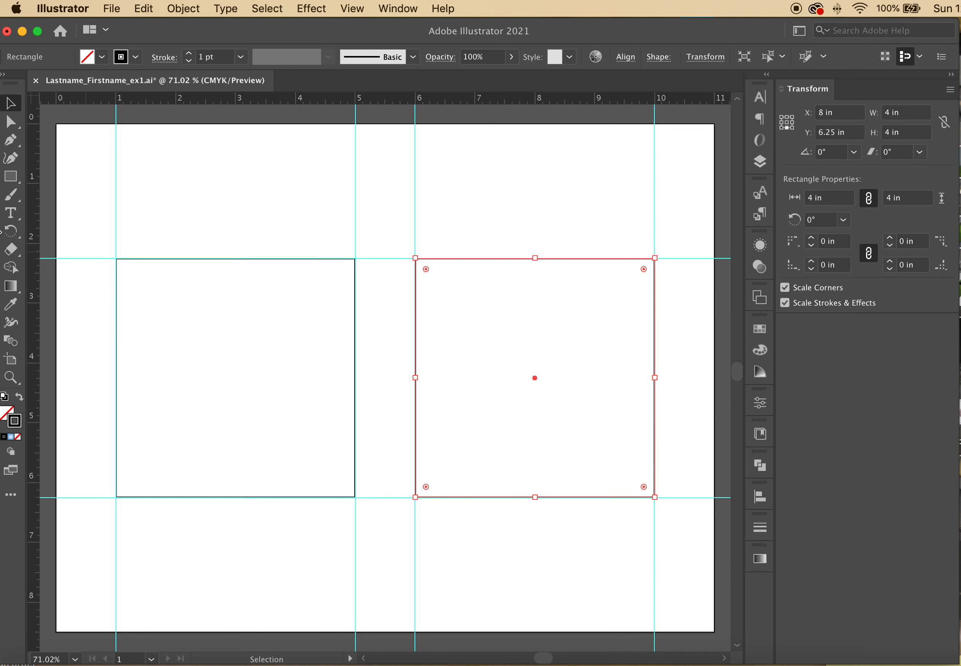
{"action": "left_click", "coordinate": [416, 205]}
{"action": "left_click_drag", "start_coordinate": [343, 237], "coordinate": [453, 280]}
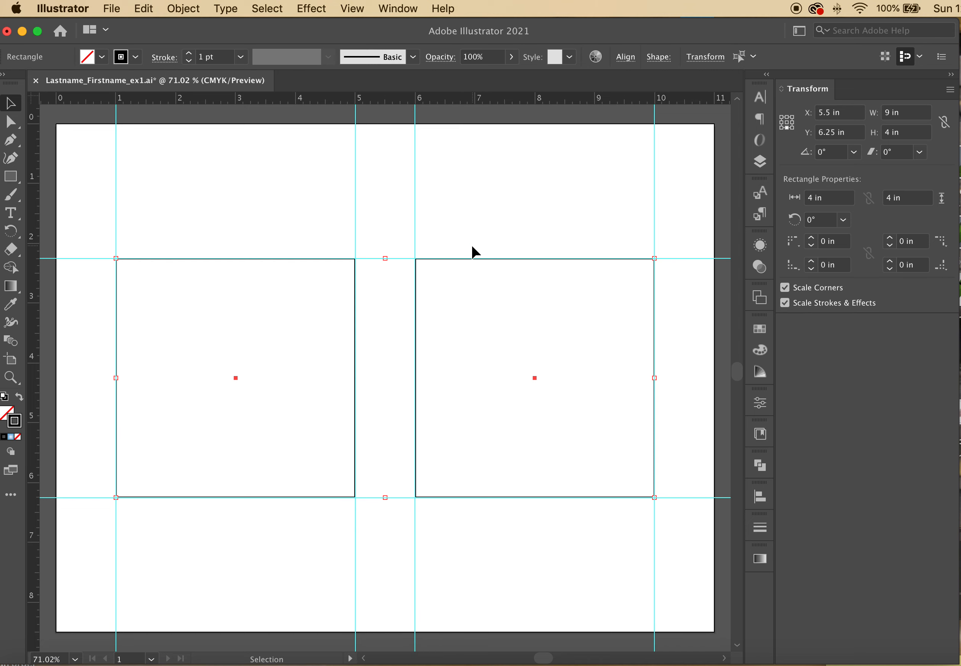
Set both squares' stroke weight to 0.5 pt and deselect them
{"action": "left_click", "coordinate": [240, 57]}
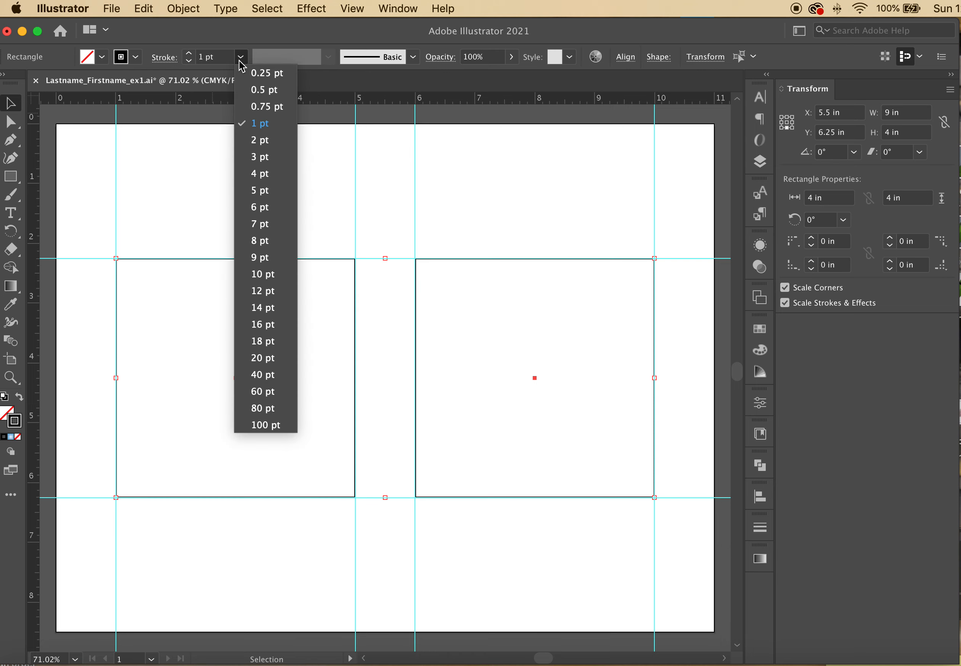
{"action": "left_click", "coordinate": [260, 92]}
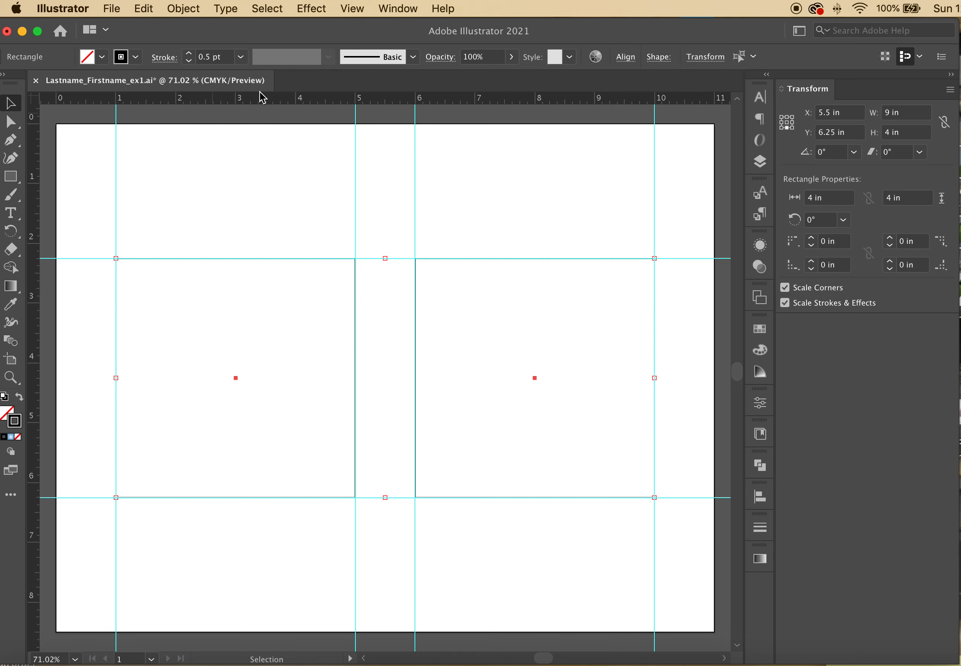
{"action": "left_click", "coordinate": [276, 205]}
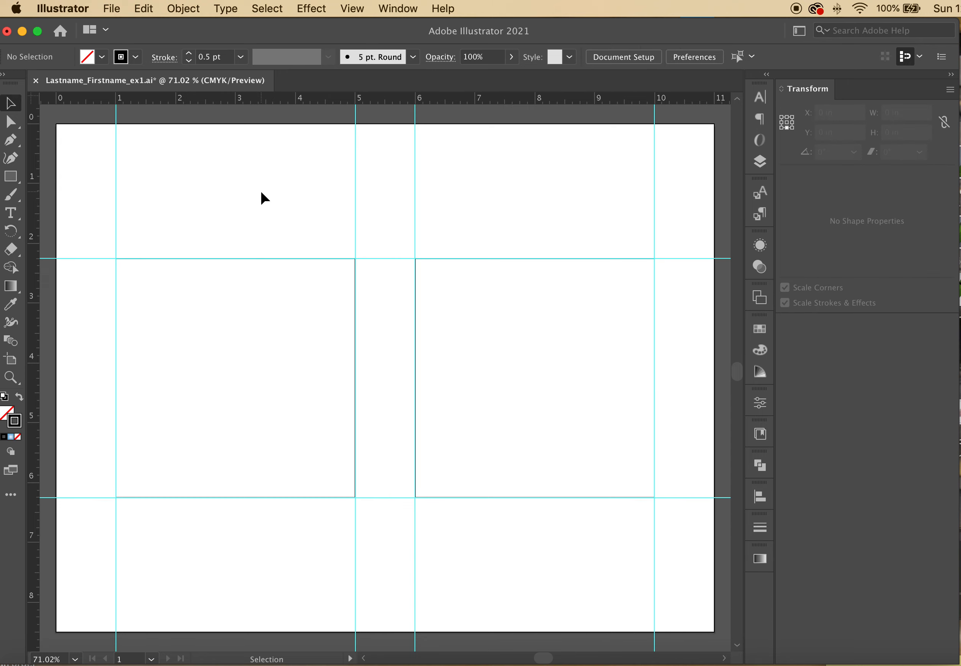
{"action": "left_click_drag", "start_coordinate": [270, 214], "coordinate": [468, 299]}
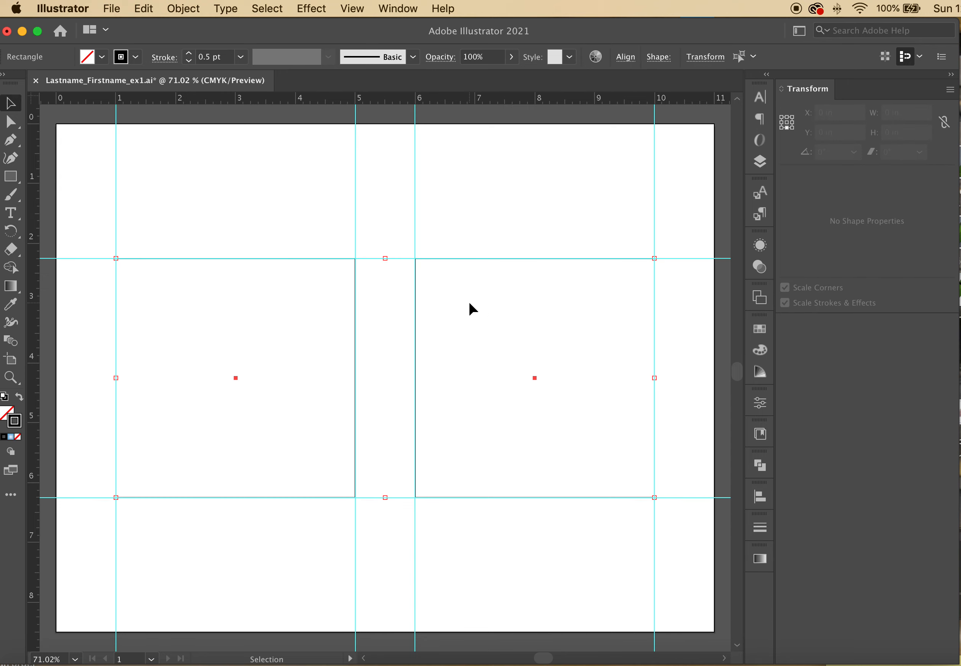
{"action": "left_click", "coordinate": [297, 204]}
{"action": "left_click_drag", "start_coordinate": [297, 204], "coordinate": [531, 317]}
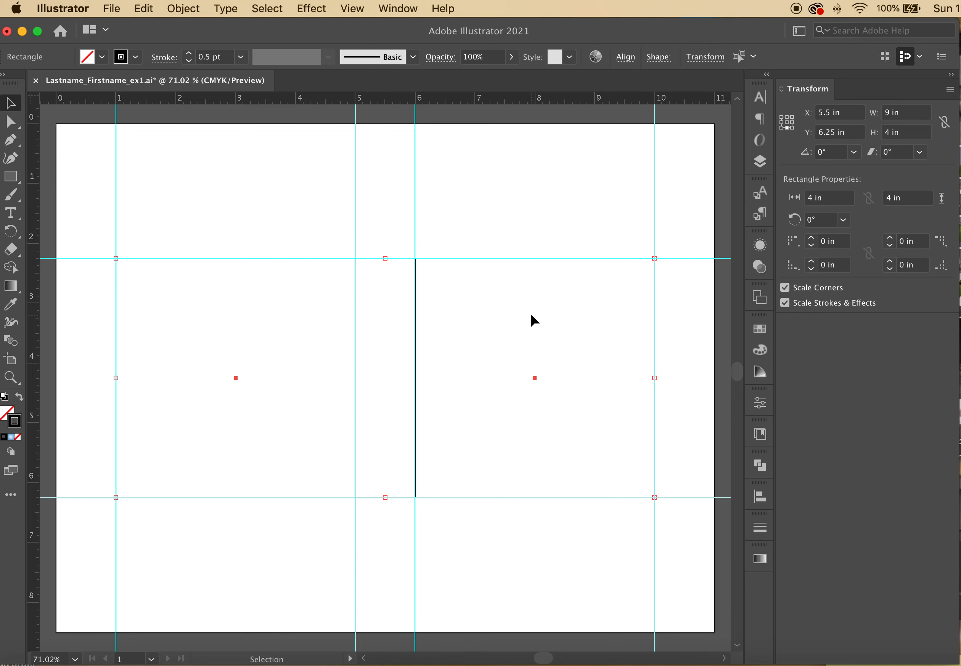
{"action": "left_click", "coordinate": [499, 219]}
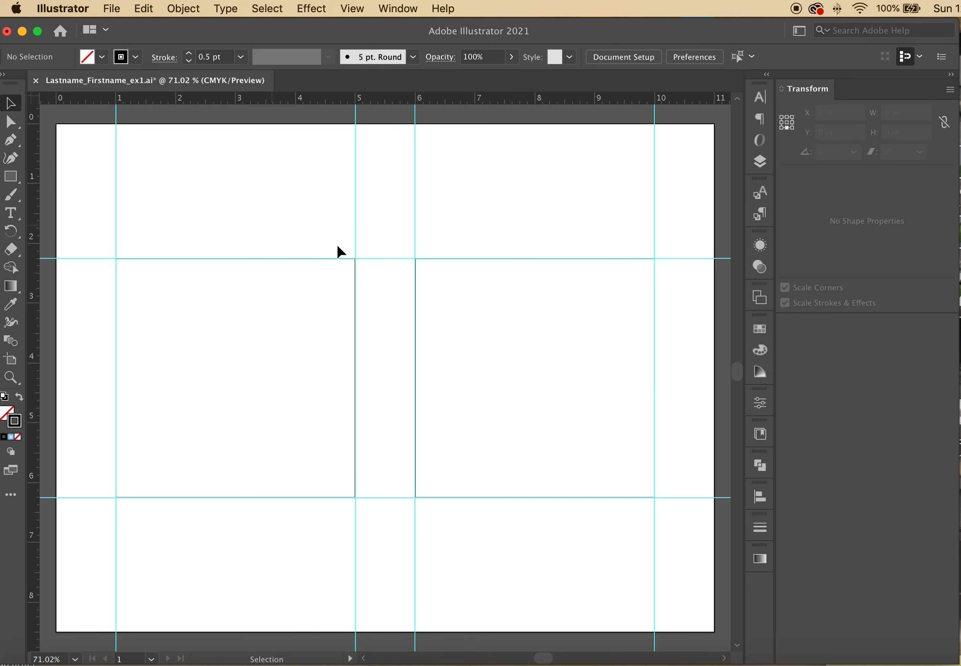
Lock the frames layer and make the text layer active
{"action": "left_click", "coordinate": [759, 161]}
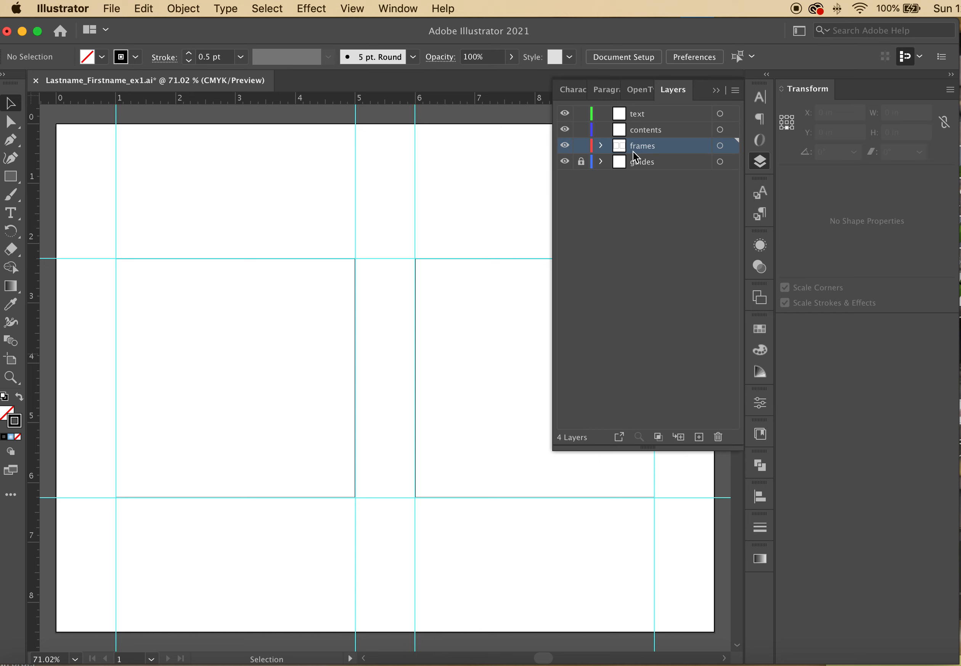
{"action": "left_click", "coordinate": [581, 146]}
{"action": "left_click", "coordinate": [645, 119]}
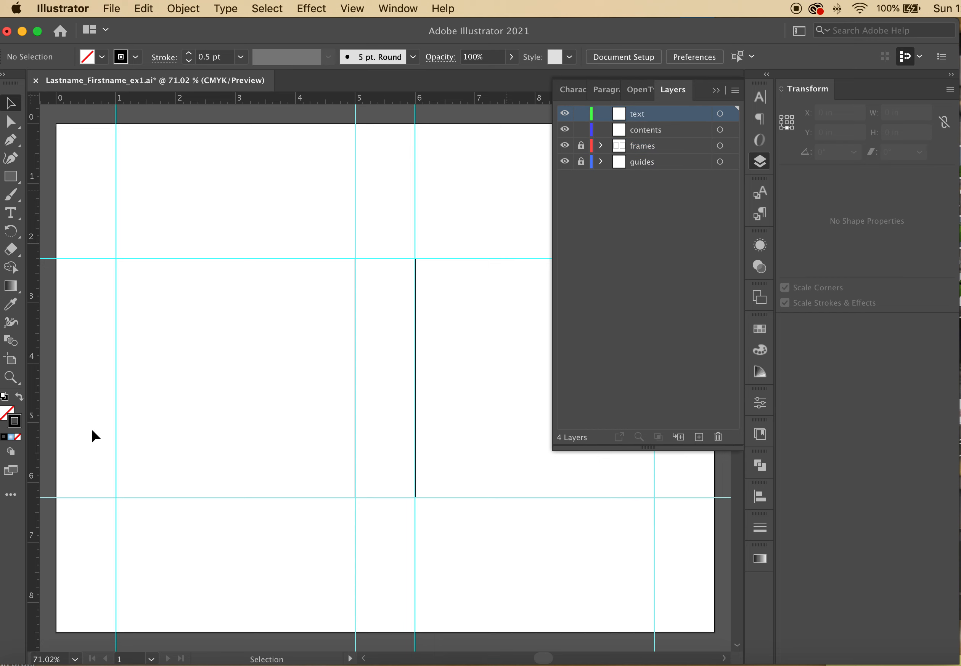
Use the Type tool to select and delete the Lorem ipsum text below the left square
{"action": "left_click", "coordinate": [14, 213]}
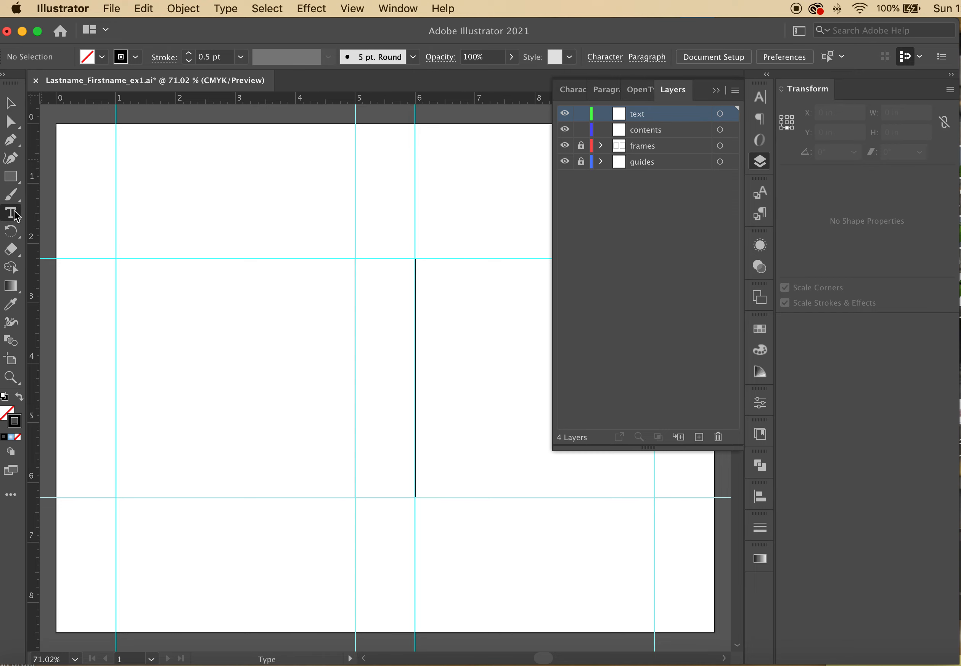
{"action": "left_click_drag", "start_coordinate": [111, 510], "coordinate": [292, 548]}
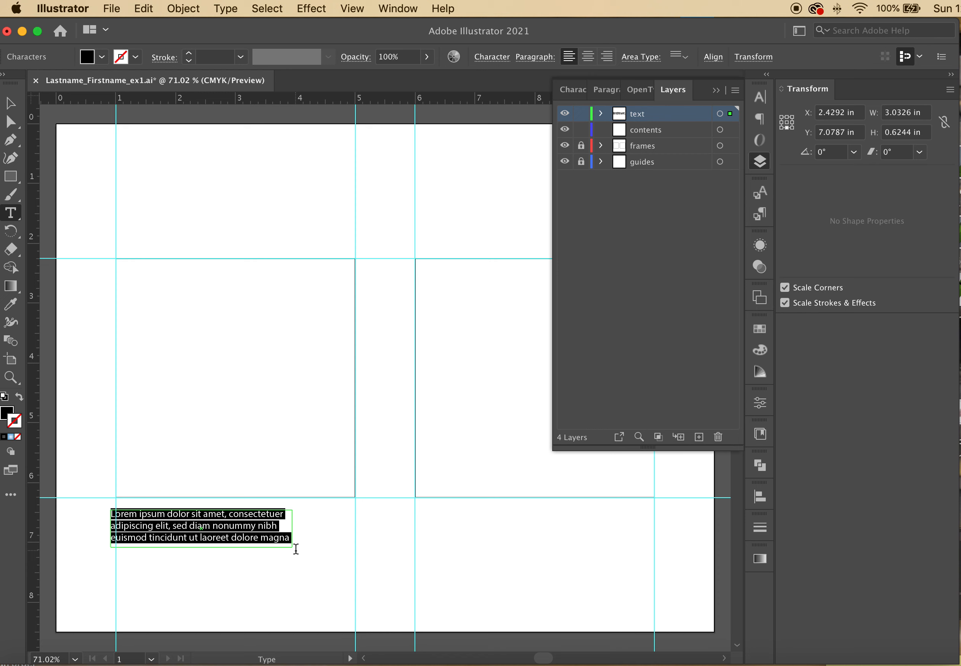
{"action": "key", "text": "super+z"}
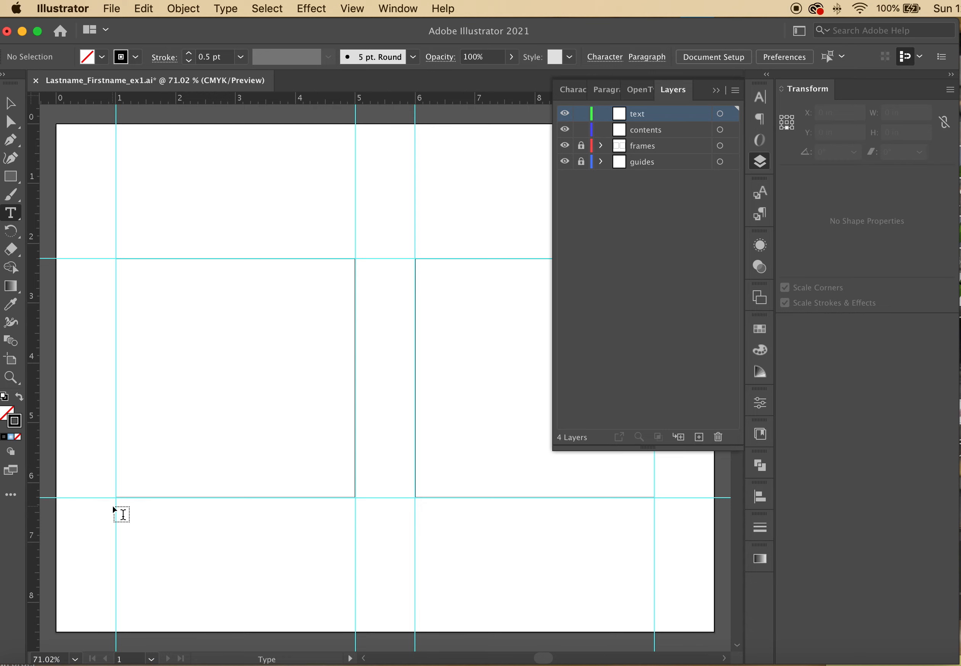
{"action": "left_click_drag", "start_coordinate": [113, 507], "coordinate": [141, 519]}
{"action": "left_click", "coordinate": [141, 519]}
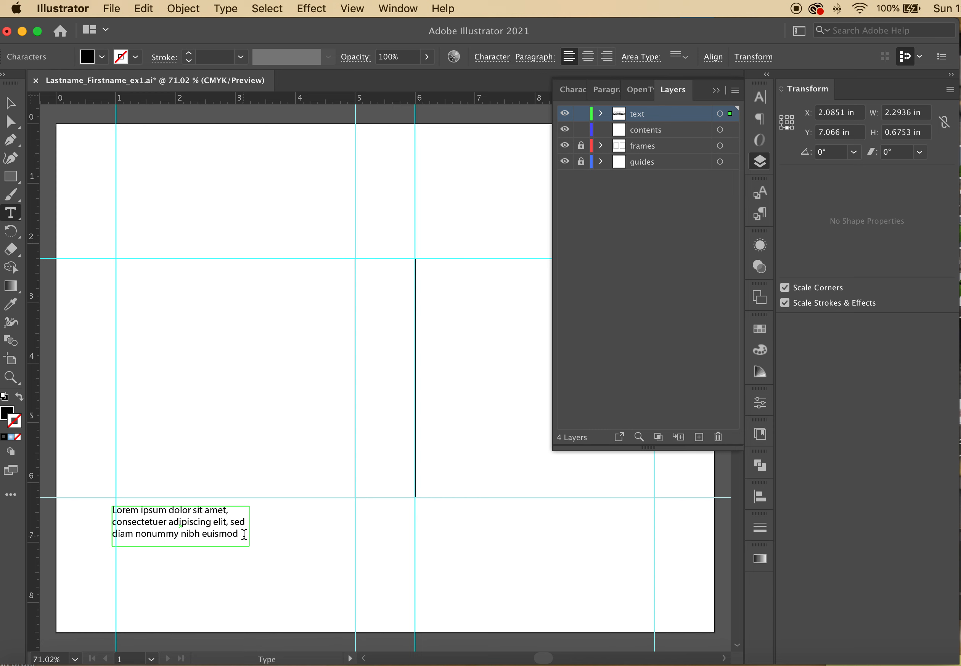
{"action": "left_click_drag", "start_coordinate": [244, 534], "coordinate": [109, 503]}
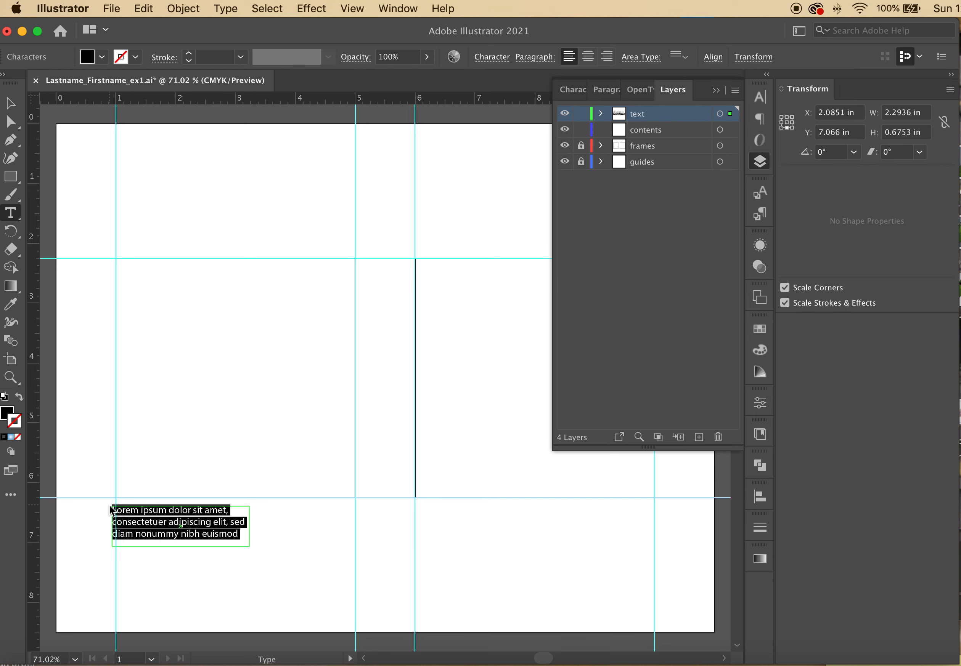
{"action": "left_click", "coordinate": [199, 523]}
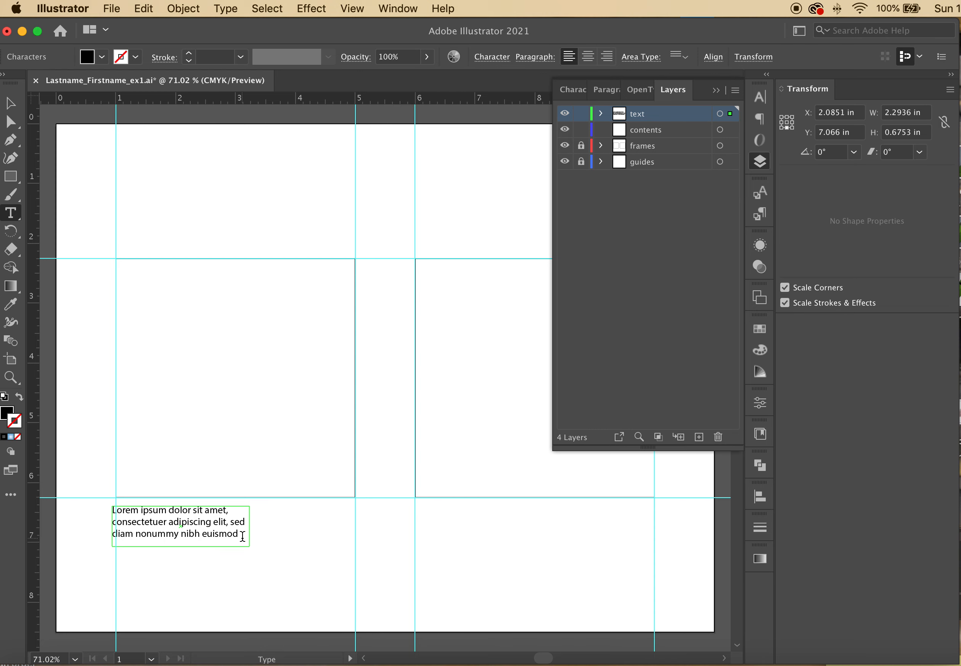
{"action": "left_click", "coordinate": [242, 537]}
{"action": "left_click_drag", "start_coordinate": [243, 537], "coordinate": [110, 514]}
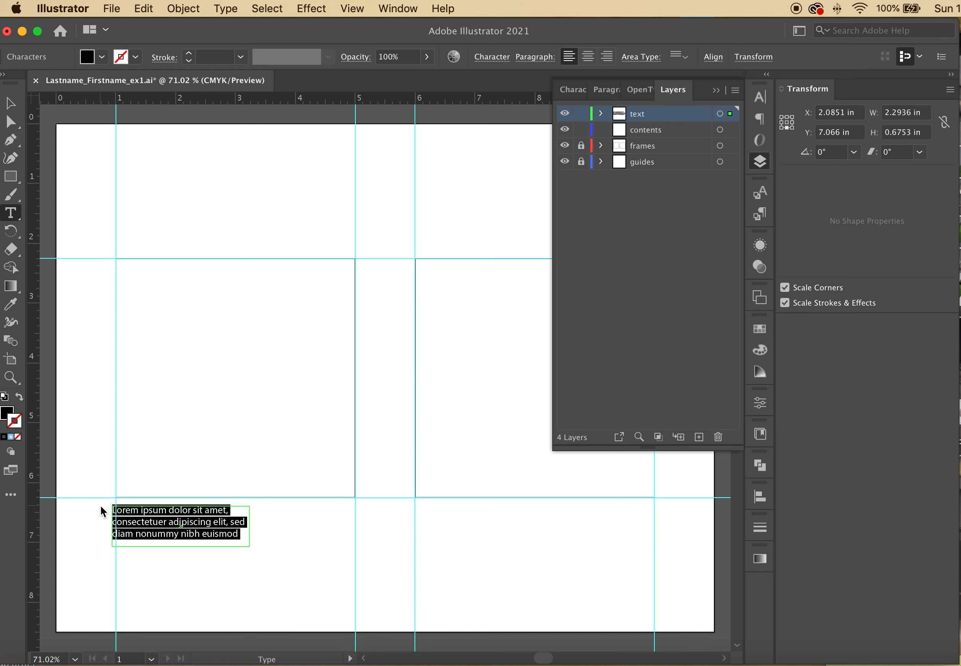
{"action": "left_click", "coordinate": [147, 521]}
{"action": "left_click_drag", "start_coordinate": [245, 530], "coordinate": [101, 487]}
{"action": "key", "text": "BackSpace"}
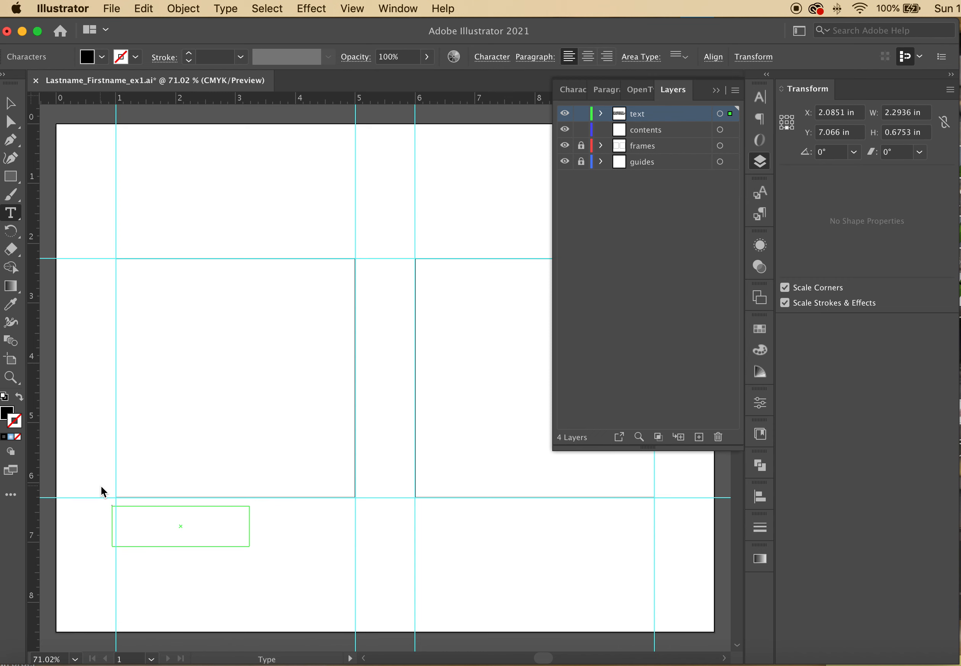
Type 'Ferocious' in the empty caption frame, then replace it with 'Crowded'
{"action": "left_click", "coordinate": [154, 527]}
{"action": "type", "text": "Ferocious"}
{"action": "left_click", "coordinate": [184, 516]}
{"action": "left_click_drag", "start_coordinate": [183, 516], "coordinate": [92, 502]}
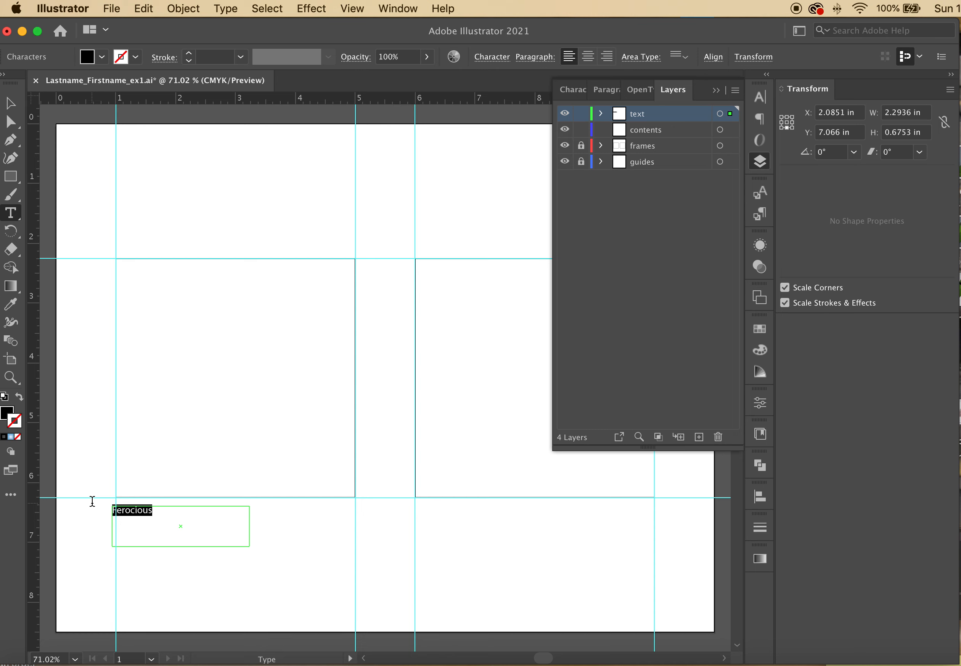
{"action": "type", "text": "Crowded"}
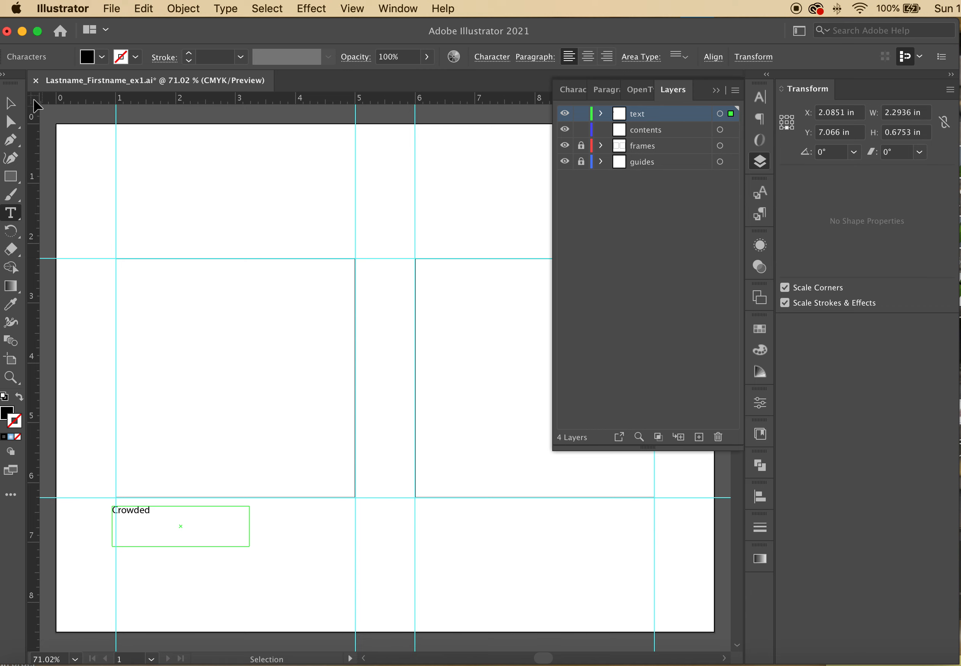
Set the Crowded caption to Myriad Pro Regular 12 pt and nudge it right to X 2.2379 in
{"action": "left_click", "coordinate": [10, 103]}
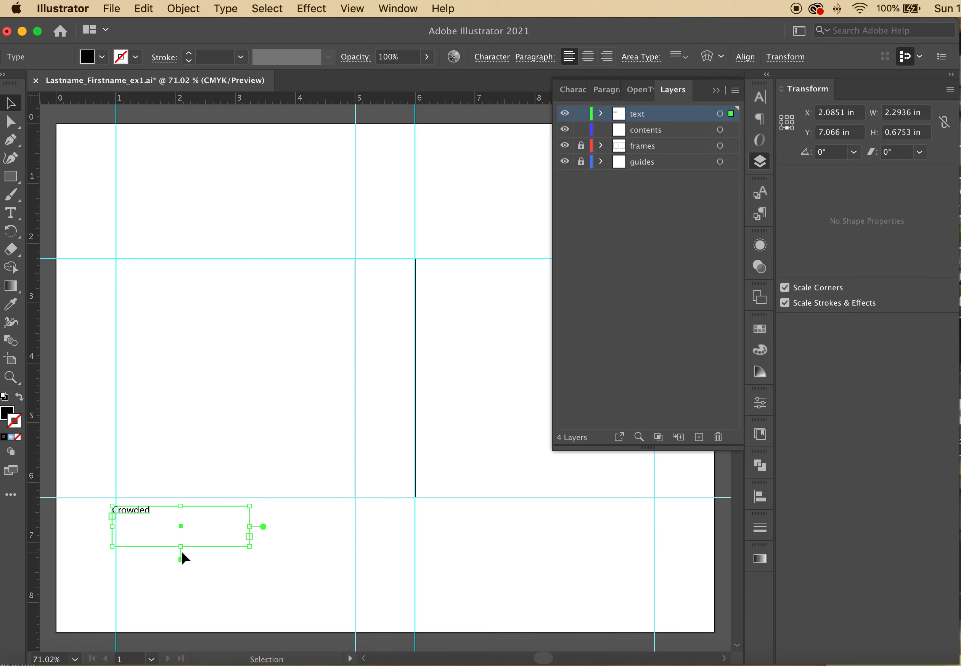
{"action": "left_click", "coordinate": [191, 521]}
{"action": "left_click", "coordinate": [169, 513]}
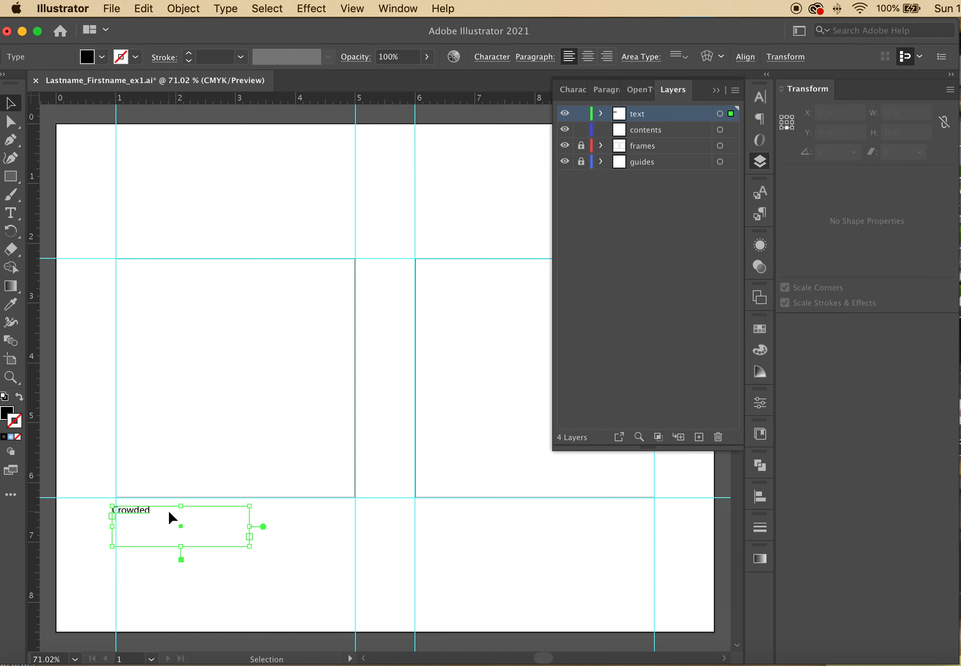
{"action": "left_click", "coordinate": [758, 96]}
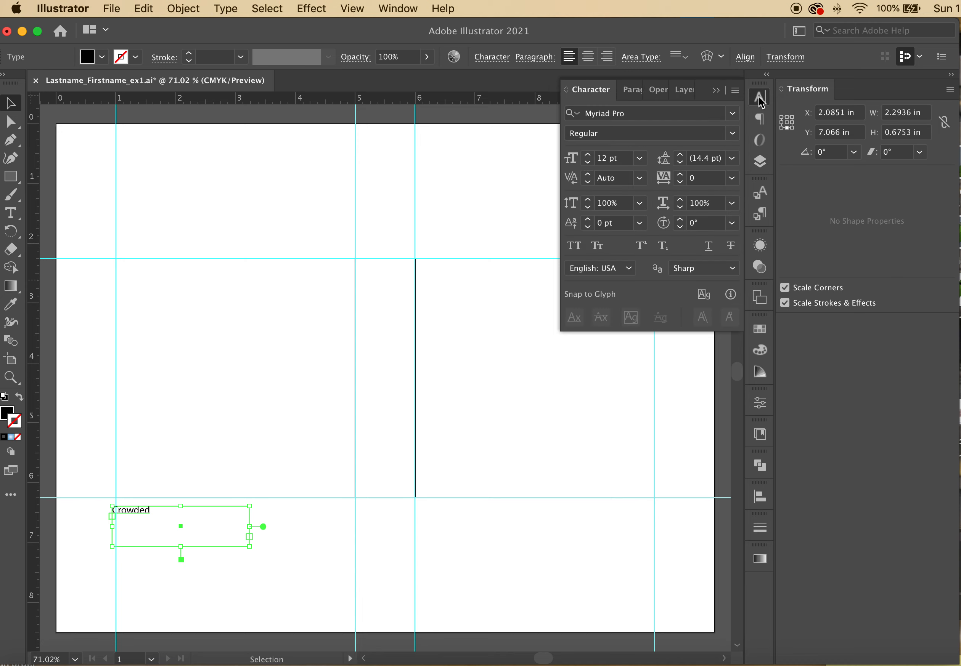
{"action": "left_click", "coordinate": [649, 115]}
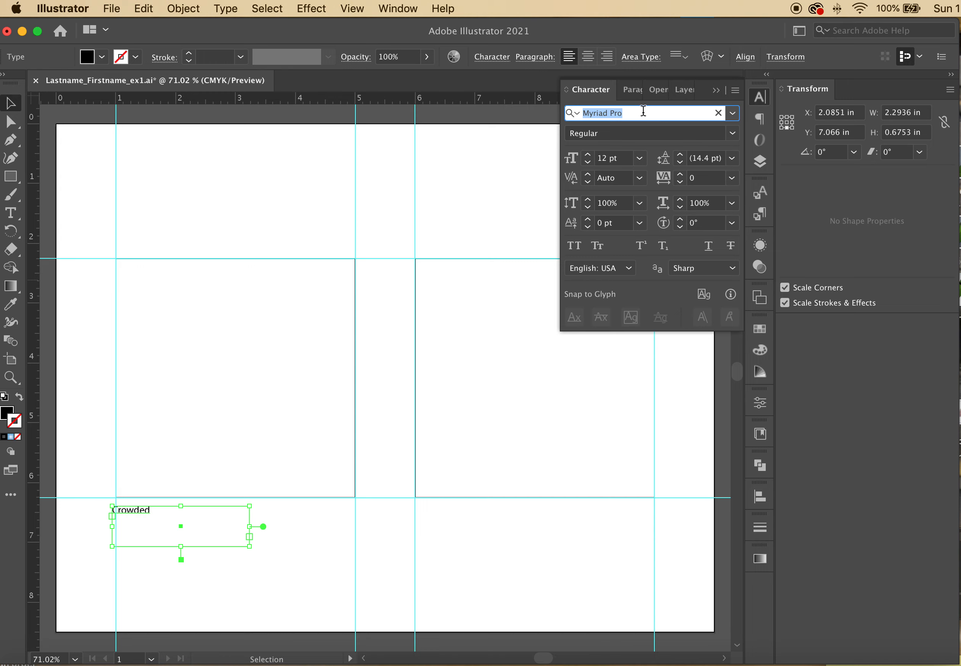
{"action": "left_click", "coordinate": [733, 116]}
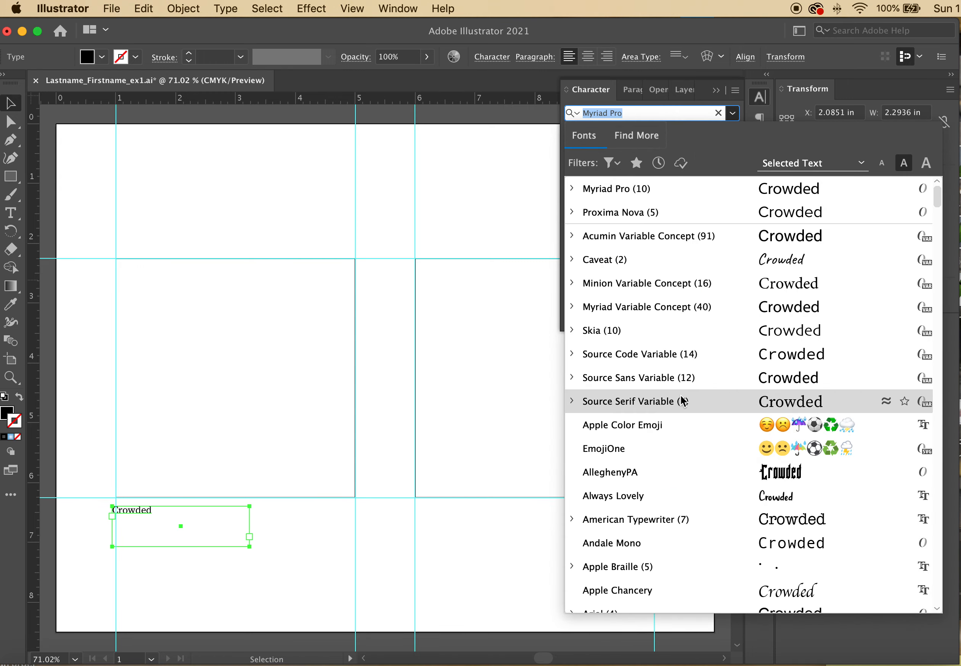
{"action": "left_click", "coordinate": [671, 184]}
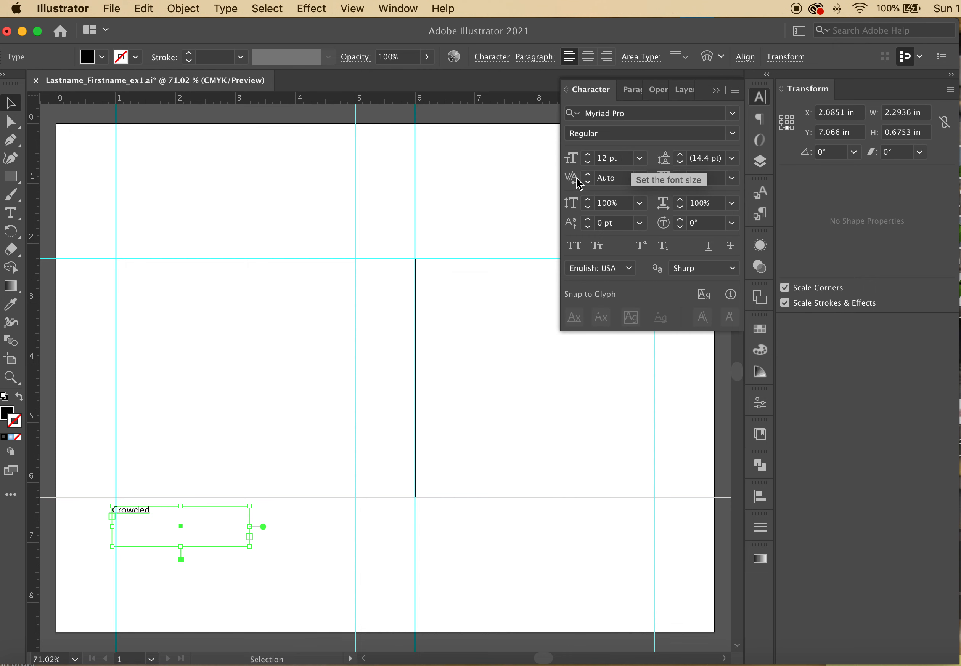
{"action": "left_click", "coordinate": [153, 465]}
{"action": "left_click_drag", "start_coordinate": [139, 518], "coordinate": [153, 520]}
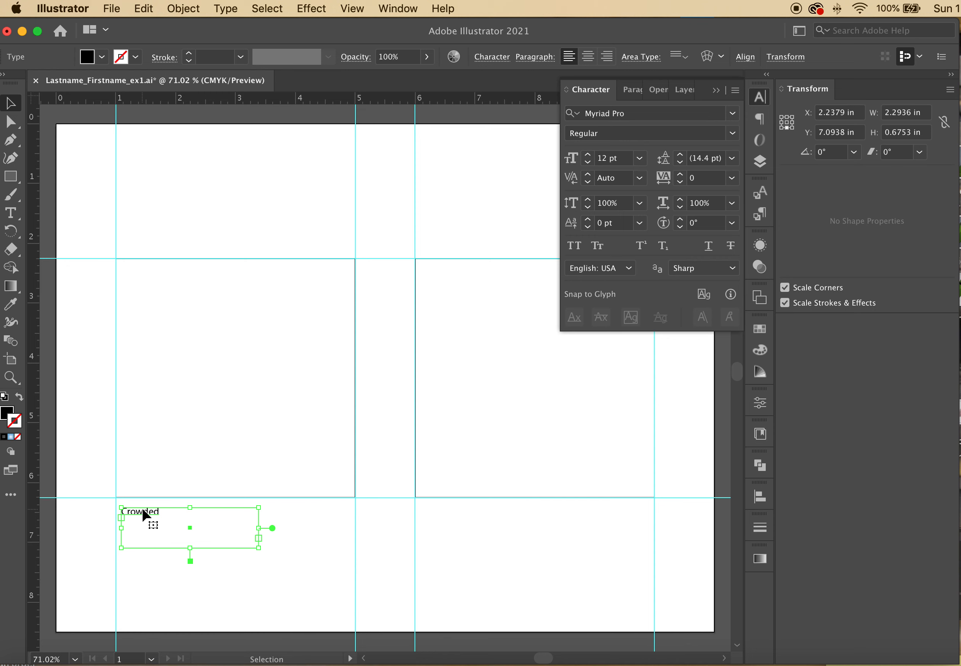
Duplicate the Crowded caption and place the copy under the right square at X 7.3125 in, Y 7.3135 in
{"action": "left_click_drag", "start_coordinate": [144, 514], "coordinate": [427, 521]}
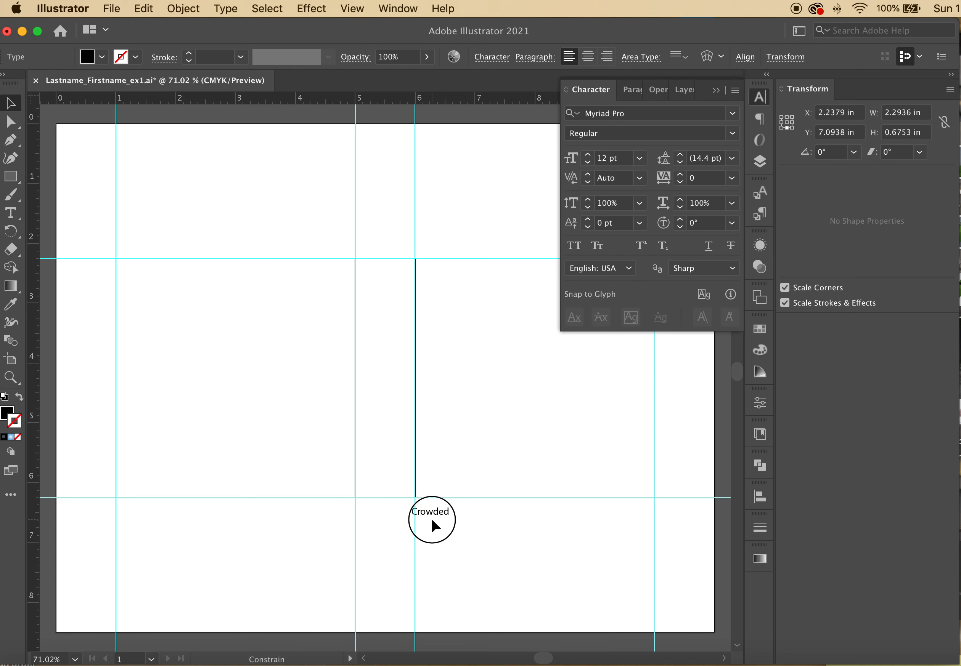
{"action": "mouse_move", "coordinate": [432, 521]}
{"action": "left_mouse_down"}
{"action": "mouse_move", "coordinate": [393, 513]}
{"action": "mouse_move", "coordinate": [434, 513]}
{"action": "mouse_move", "coordinate": [385, 512]}
{"action": "mouse_move", "coordinate": [426, 507]}
{"action": "mouse_move", "coordinate": [354, 507]}
{"action": "mouse_move", "coordinate": [420, 509]}
{"action": "left_mouse_up"}
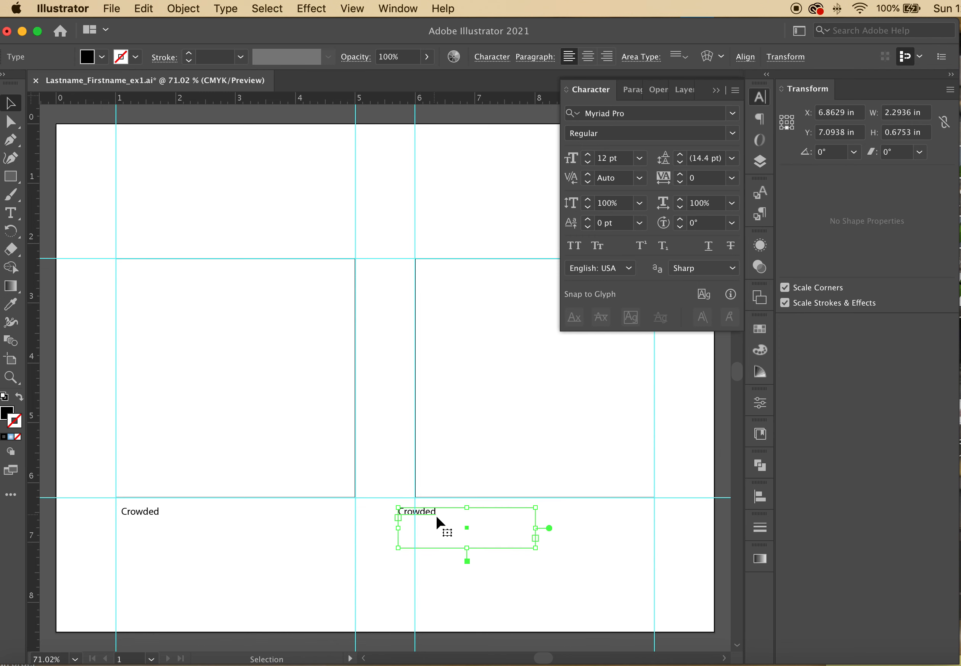
{"action": "key", "text": "super+z"}
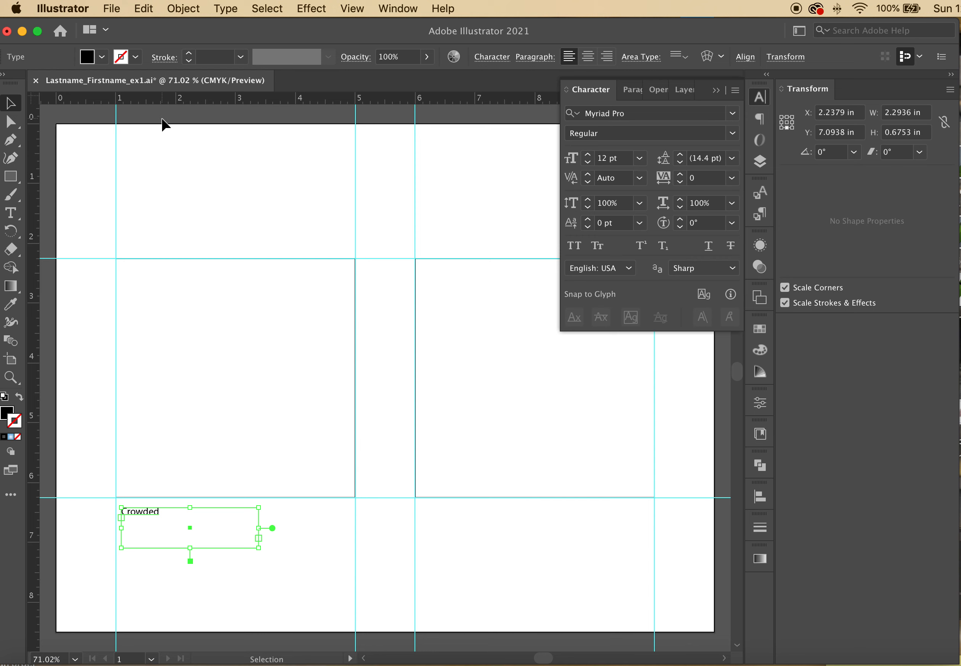
{"action": "left_click", "coordinate": [175, 515]}
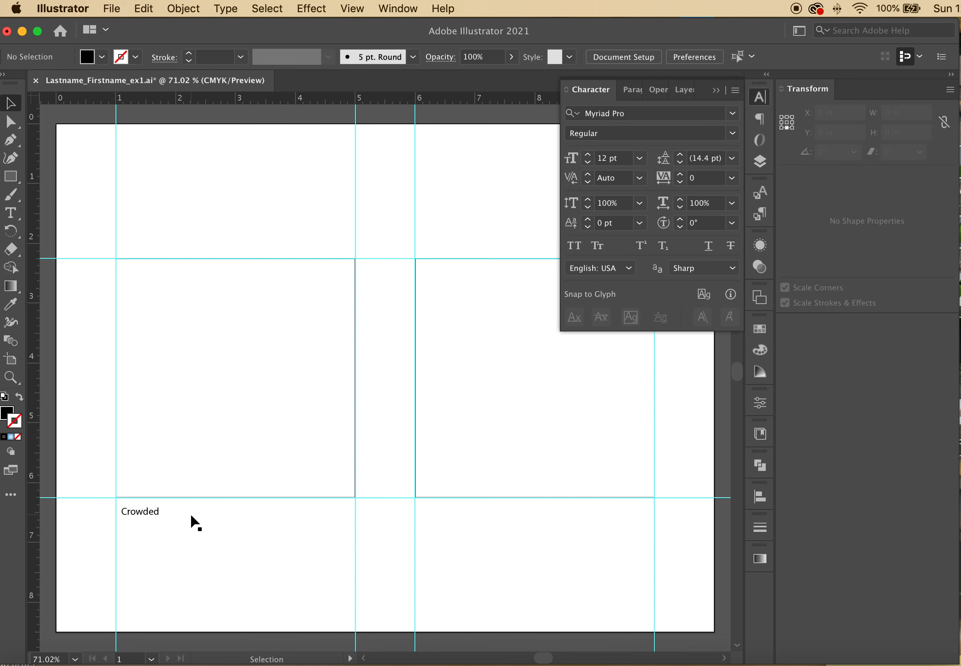
{"action": "left_click", "coordinate": [154, 514]}
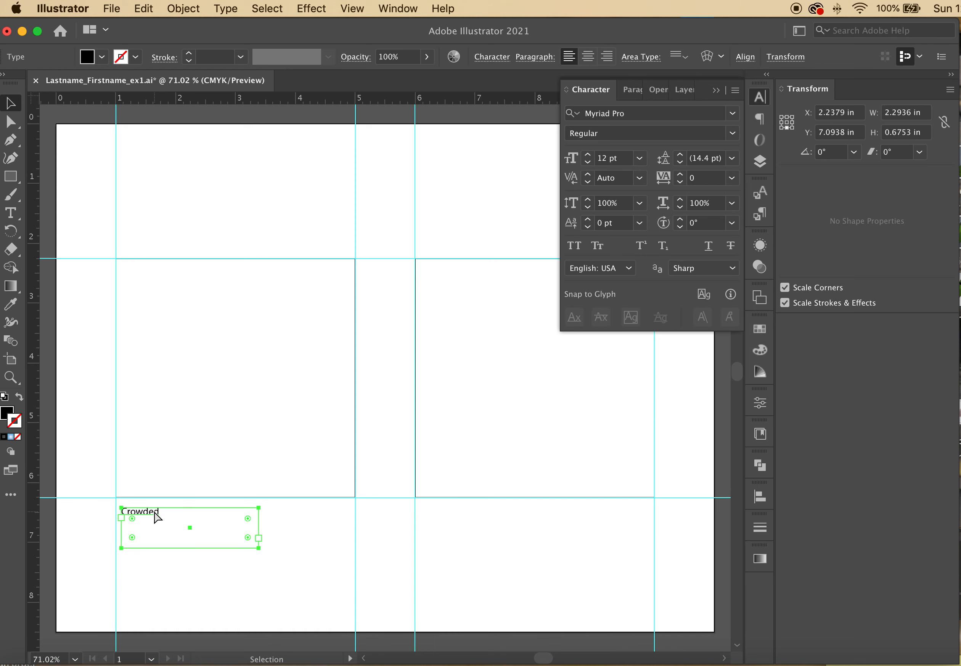
{"action": "key", "text": "super+v"}
{"action": "left_click_drag", "start_coordinate": [376, 379], "coordinate": [386, 555]}
{"action": "left_click", "coordinate": [377, 313]}
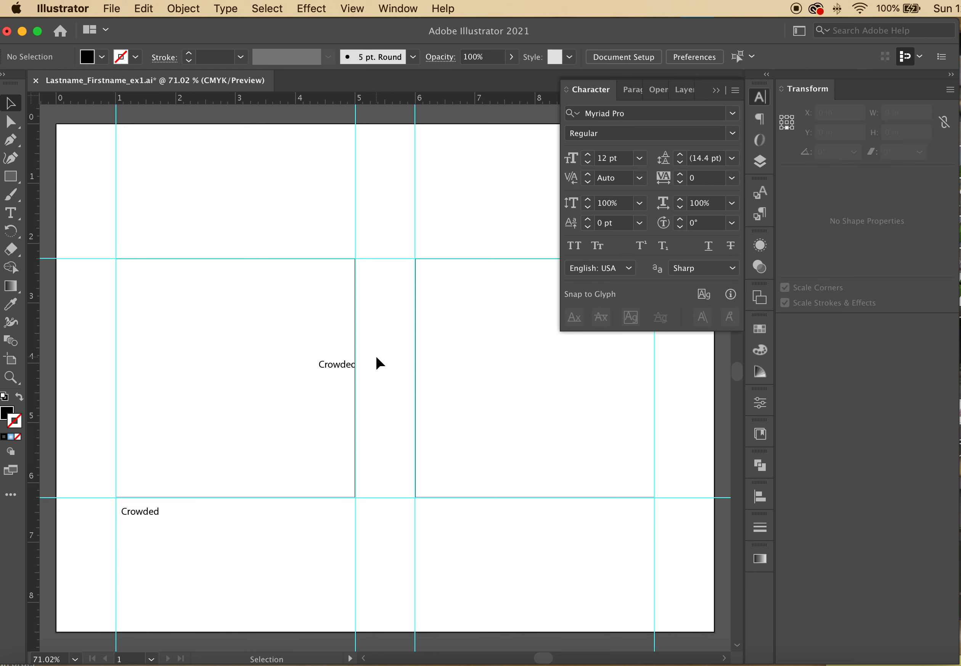
{"action": "left_click_drag", "start_coordinate": [352, 368], "coordinate": [450, 529]}
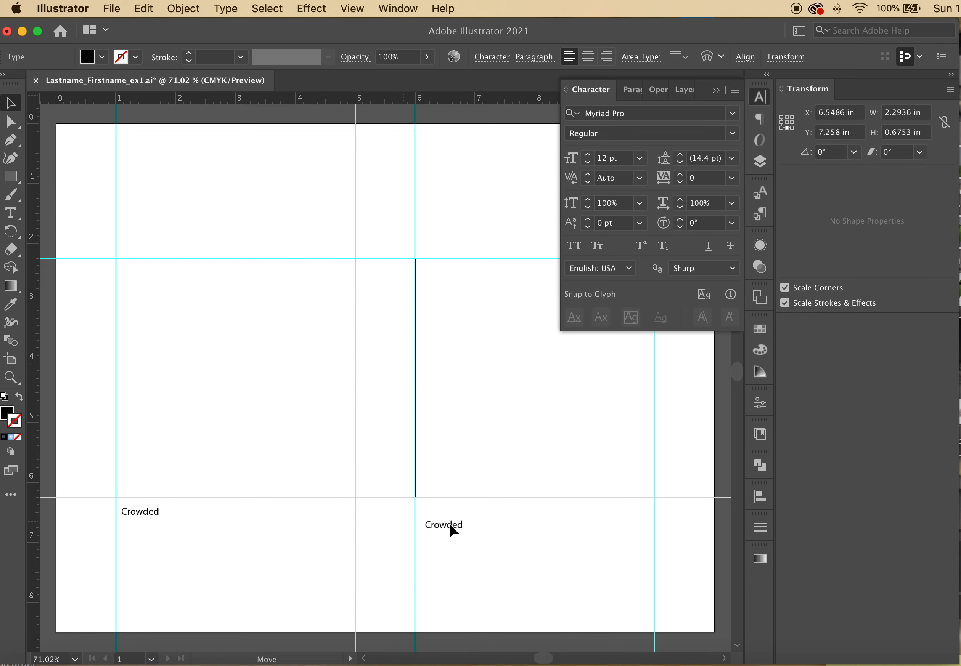
Change the copied caption under the right square to read 'Alone'
{"action": "left_click", "coordinate": [11, 213]}
{"action": "double_click", "coordinate": [474, 522]}
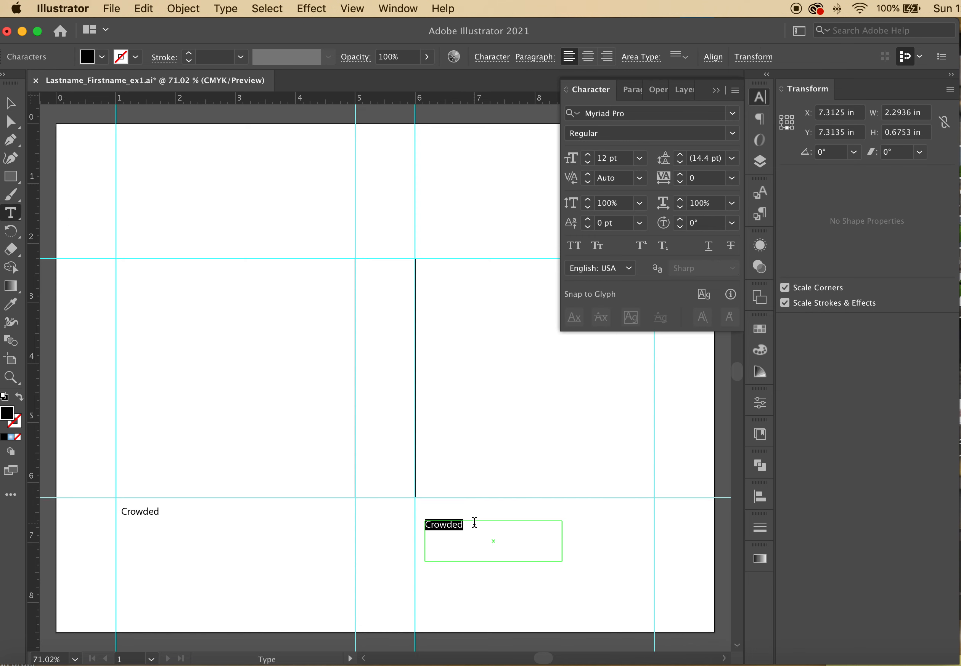
{"action": "type", "text": "Alone"}
{"action": "key", "text": "Escape"}
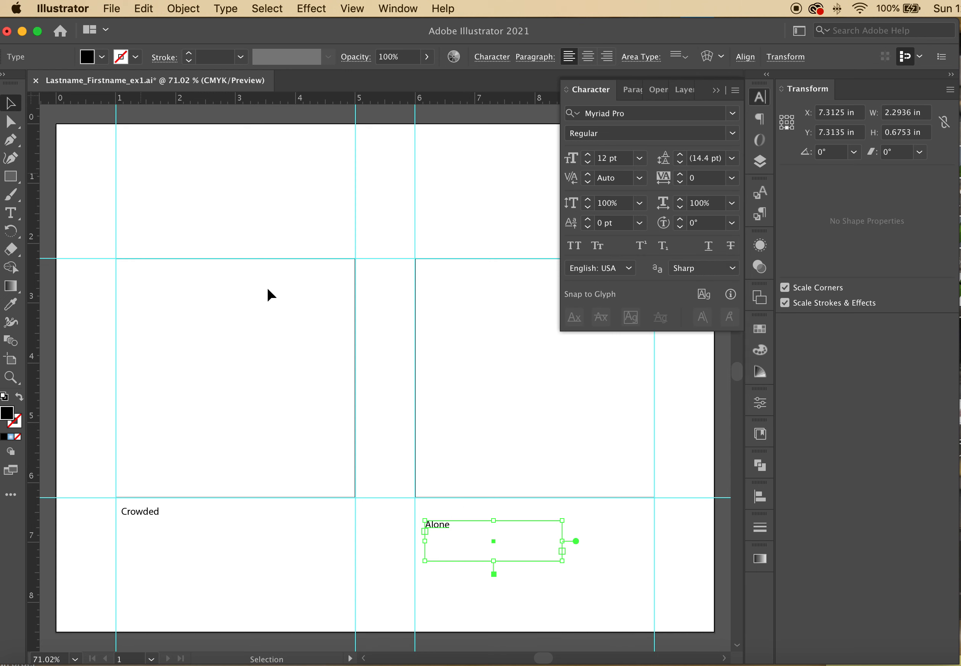
{"action": "left_click", "coordinate": [462, 586]}
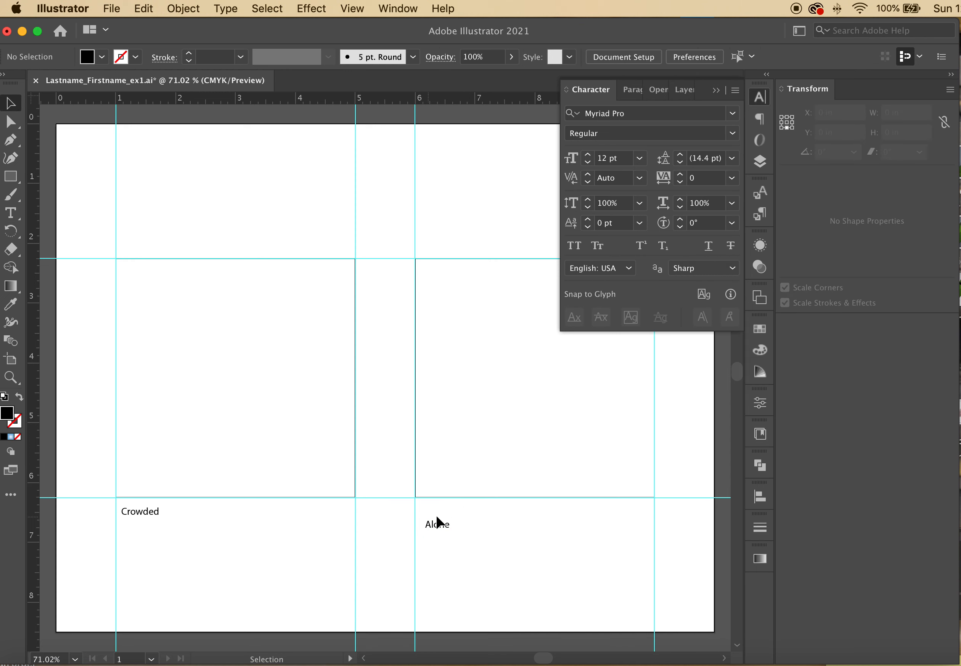
Nudge the Crowded caption slightly upward, then select both captions
{"action": "left_click_drag", "start_coordinate": [153, 513], "coordinate": [150, 516]}
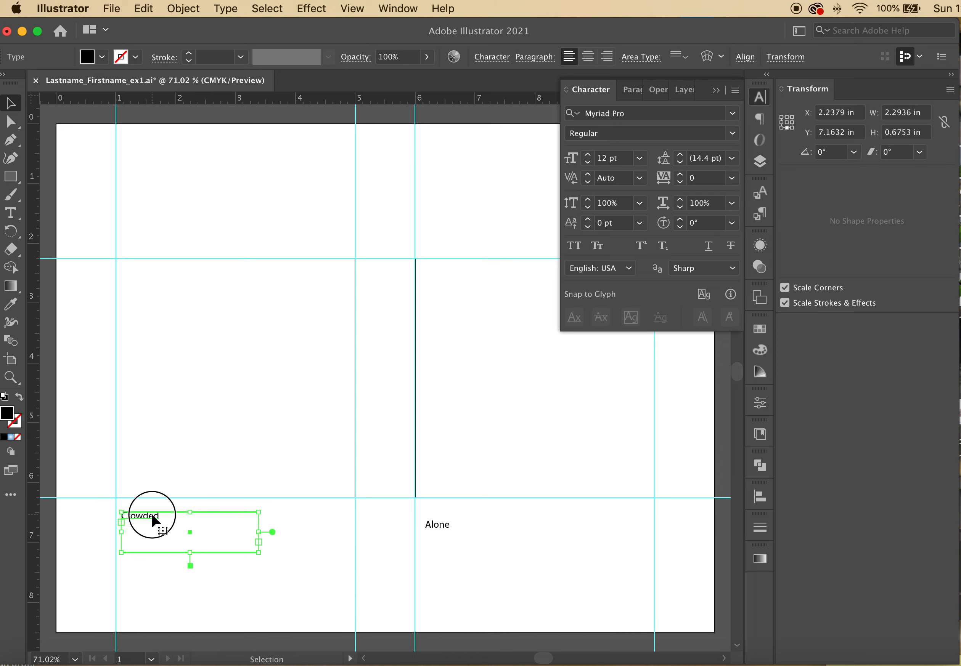
{"action": "left_click", "coordinate": [157, 489]}
{"action": "left_click_drag", "start_coordinate": [158, 512], "coordinate": [154, 510]}
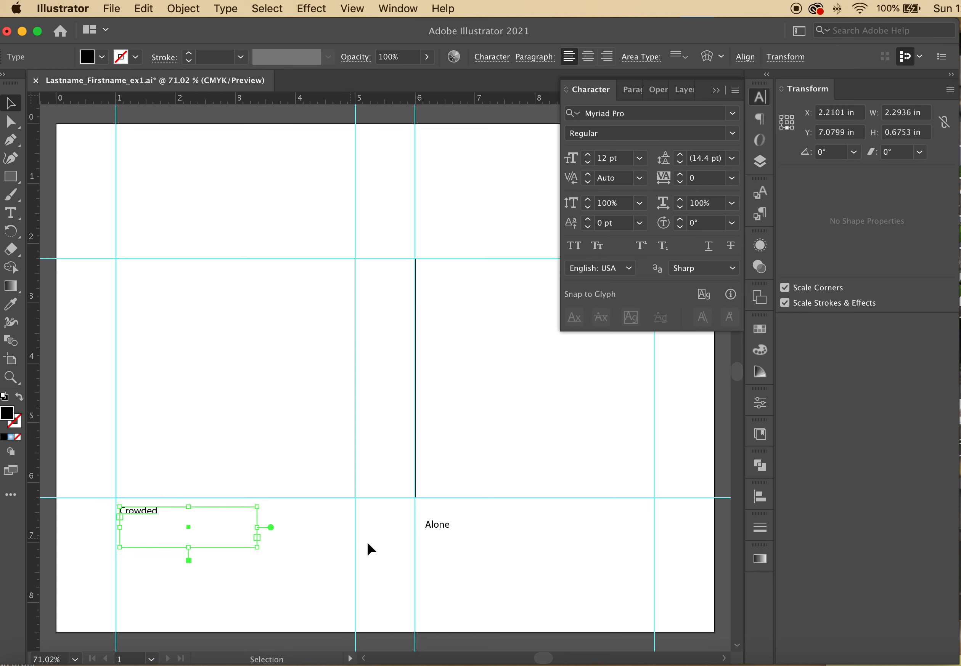
{"action": "left_click", "coordinate": [435, 529], "text": "shift"}
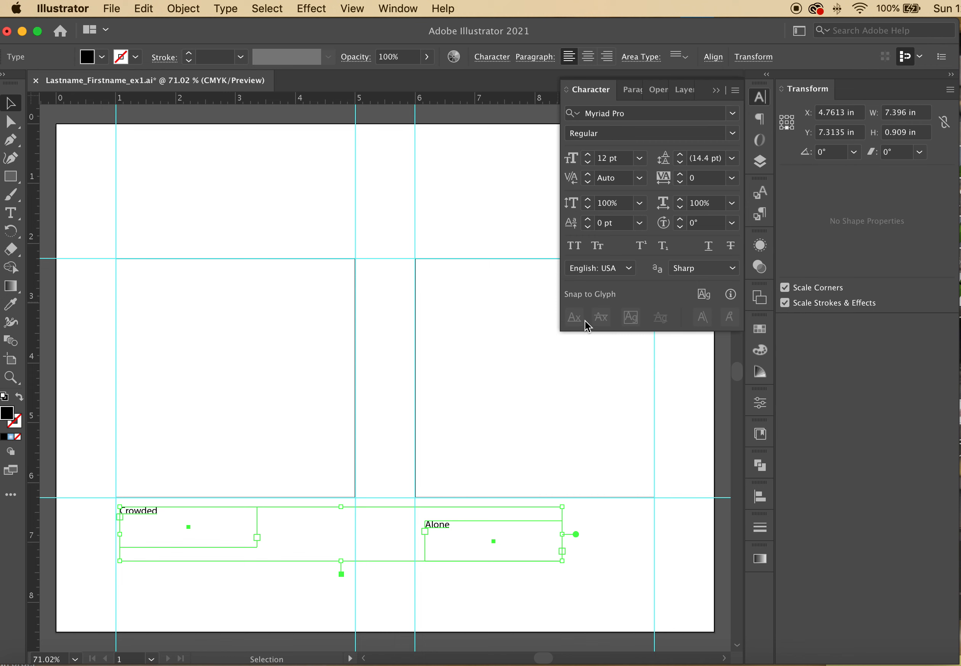
Try horizontal and top alignment on the two captions in the Align panel
{"action": "left_click", "coordinate": [713, 58]}
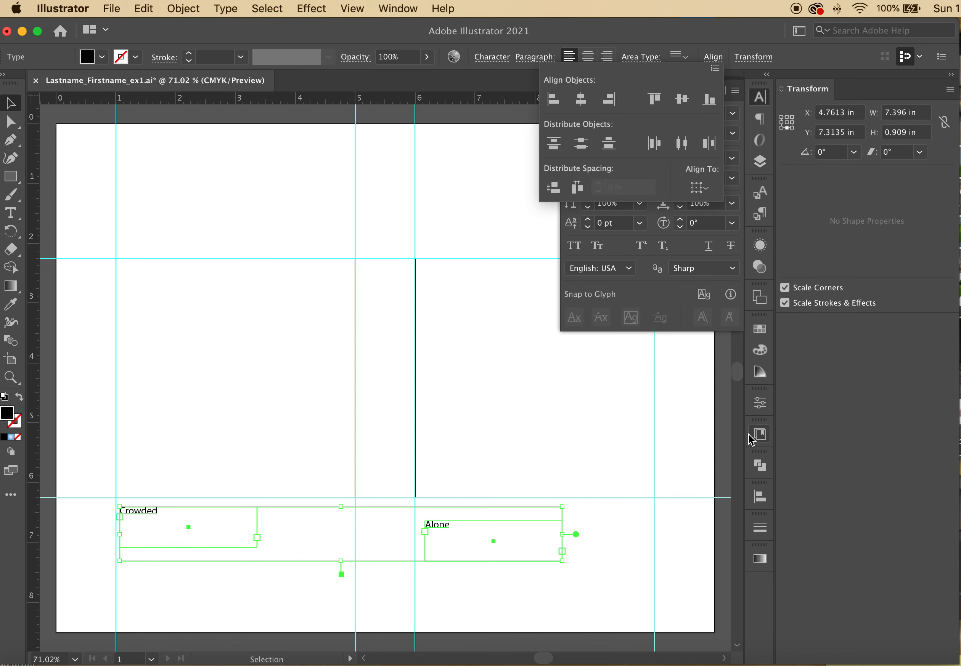
{"action": "left_click", "coordinate": [759, 498]}
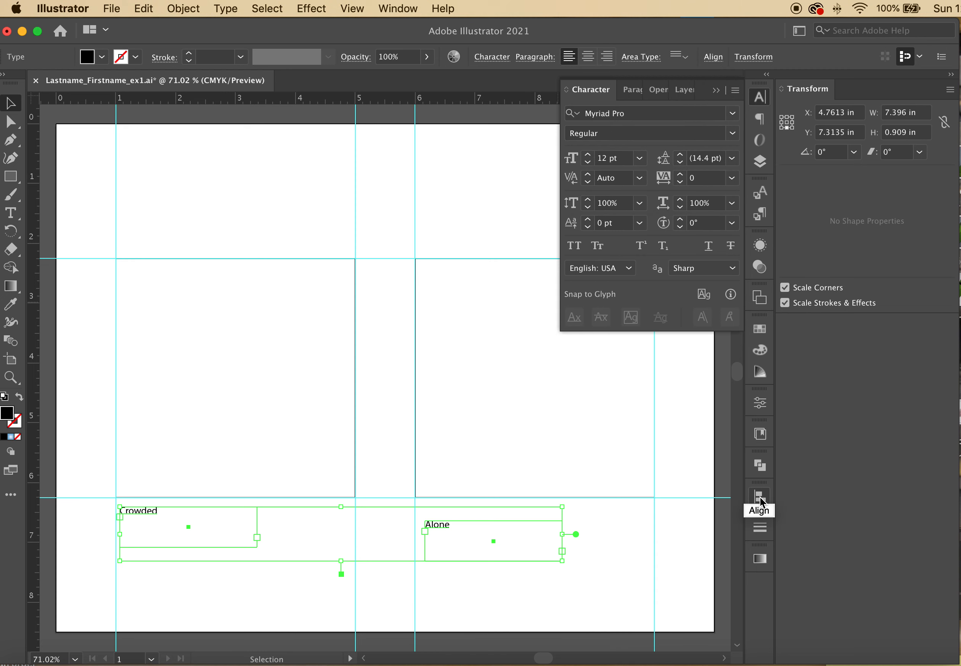
{"action": "left_click", "coordinate": [715, 91]}
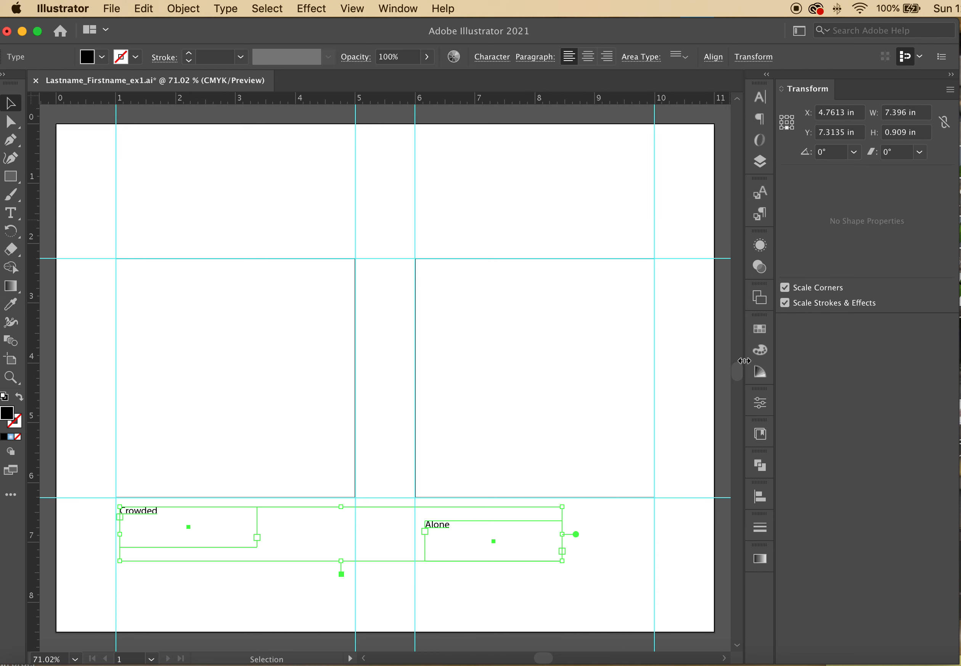
{"action": "left_click", "coordinate": [761, 499]}
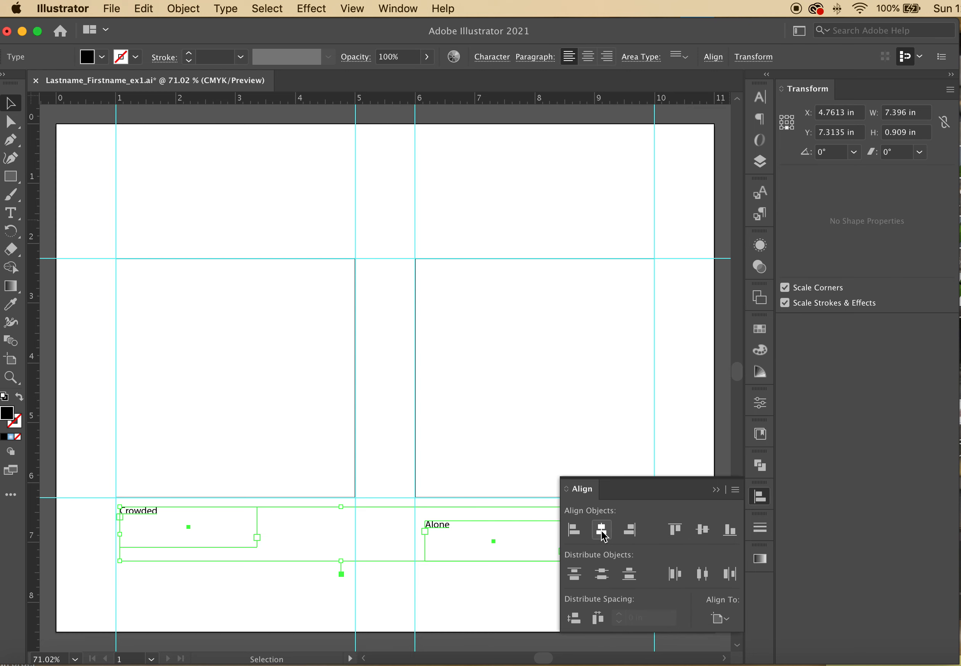
{"action": "left_click", "coordinate": [578, 532]}
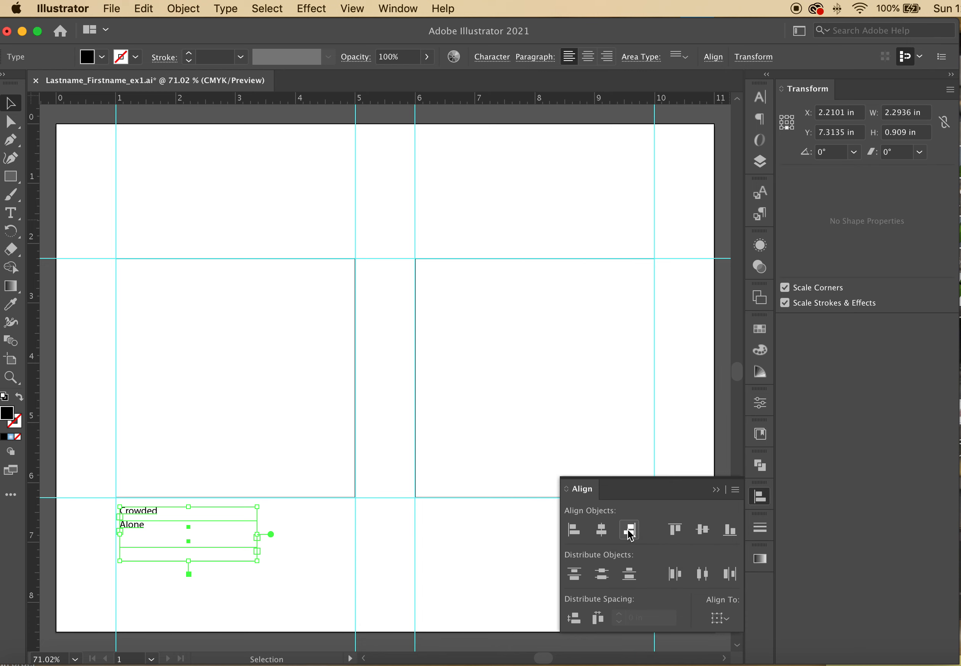
{"action": "left_click", "coordinate": [675, 535]}
{"action": "left_click", "coordinate": [604, 450]}
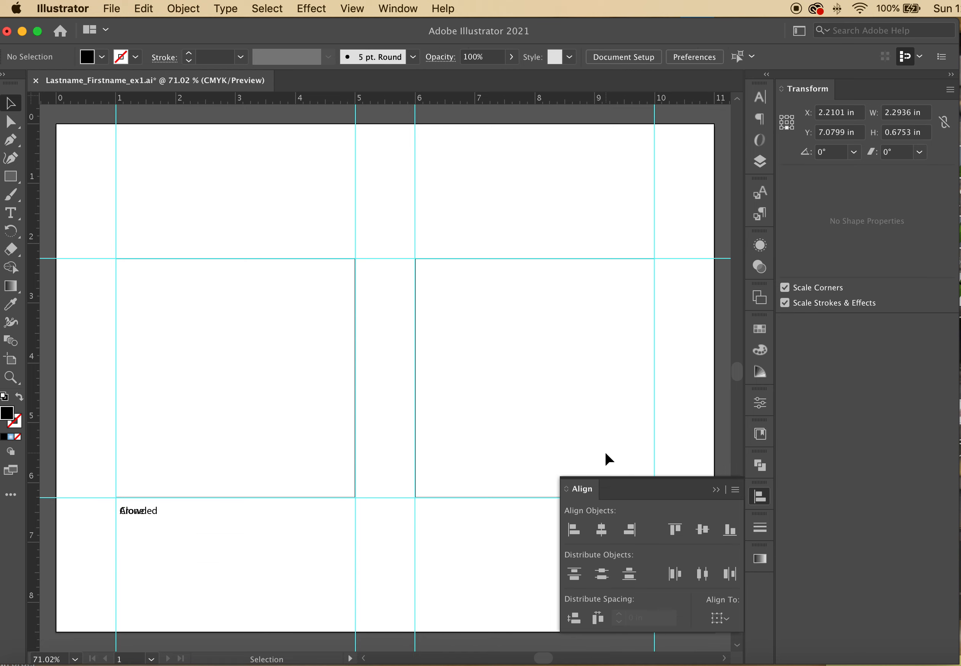
{"action": "left_click", "coordinate": [716, 490]}
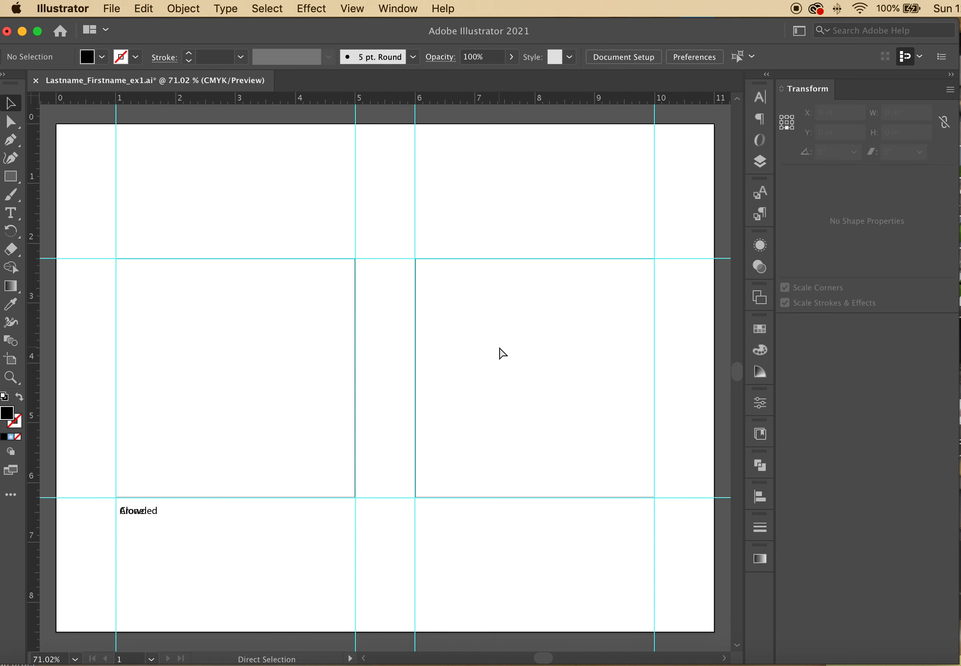
Undo that alignment and top-align Crowded and Alone so they sit level
{"action": "key", "text": "super+z"}
{"action": "key", "text": "super+z"}
{"action": "key", "text": "super+z"}
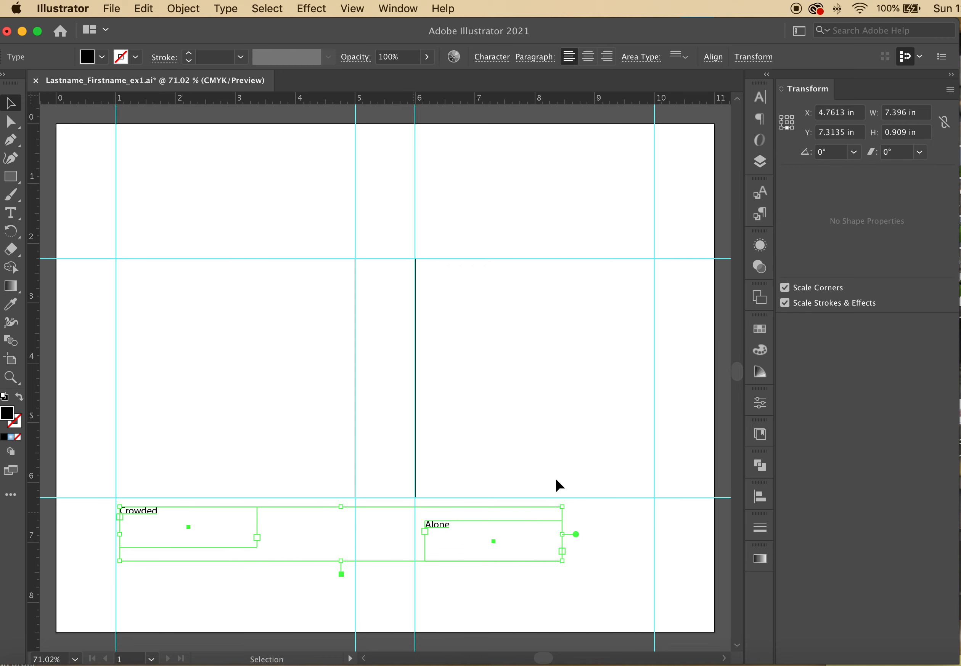
{"action": "left_click", "coordinate": [759, 497]}
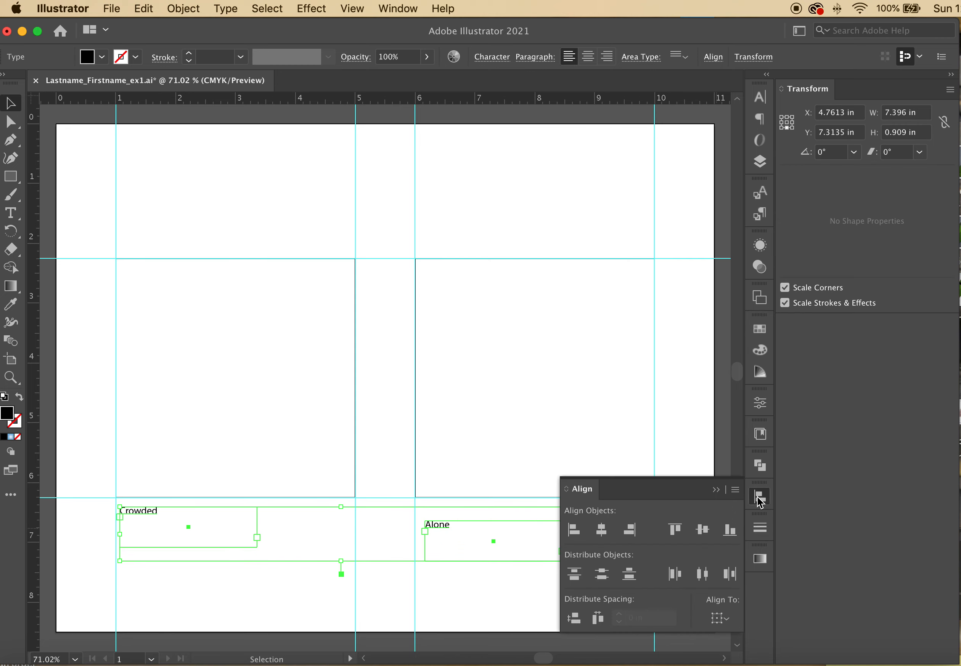
{"action": "left_click", "coordinate": [675, 530]}
{"action": "left_click", "coordinate": [546, 404]}
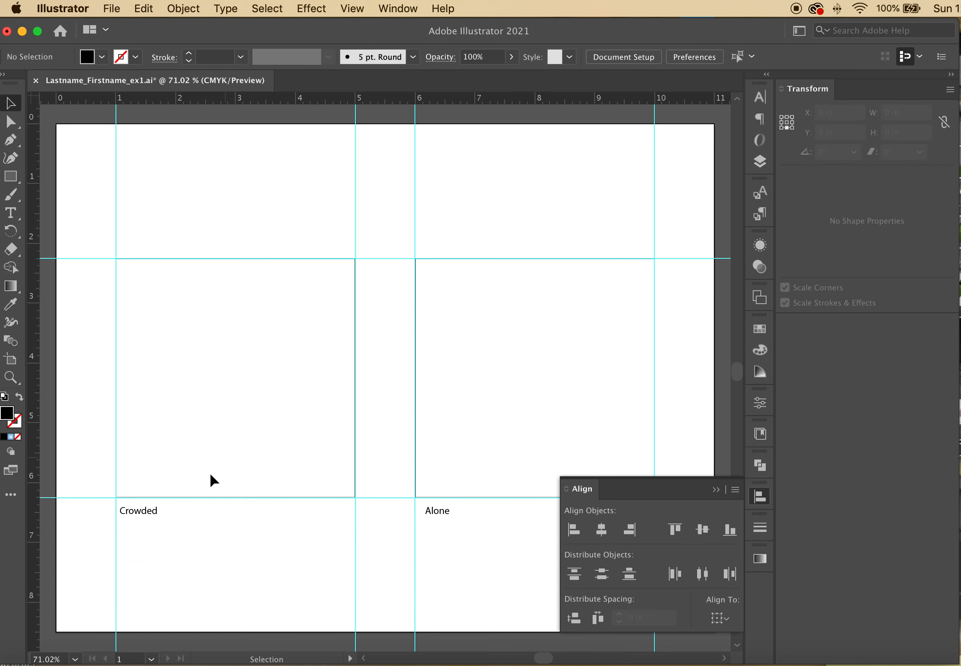
Unlock the frames layer and left-align Crowded with the left square's edge
{"action": "left_click", "coordinate": [759, 161]}
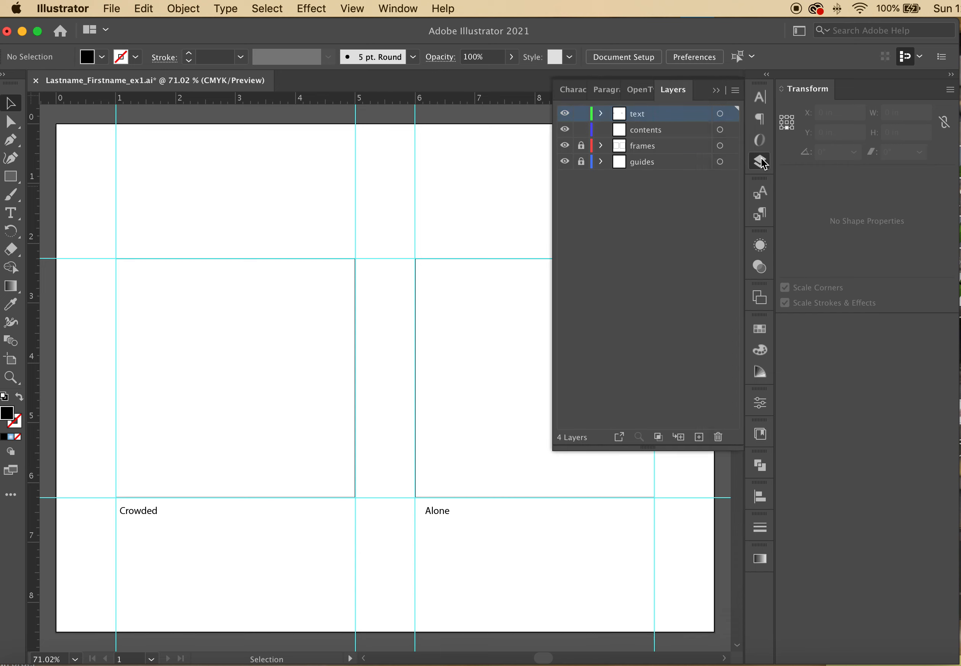
{"action": "left_click", "coordinate": [581, 145]}
{"action": "left_click_drag", "start_coordinate": [94, 476], "coordinate": [185, 551]}
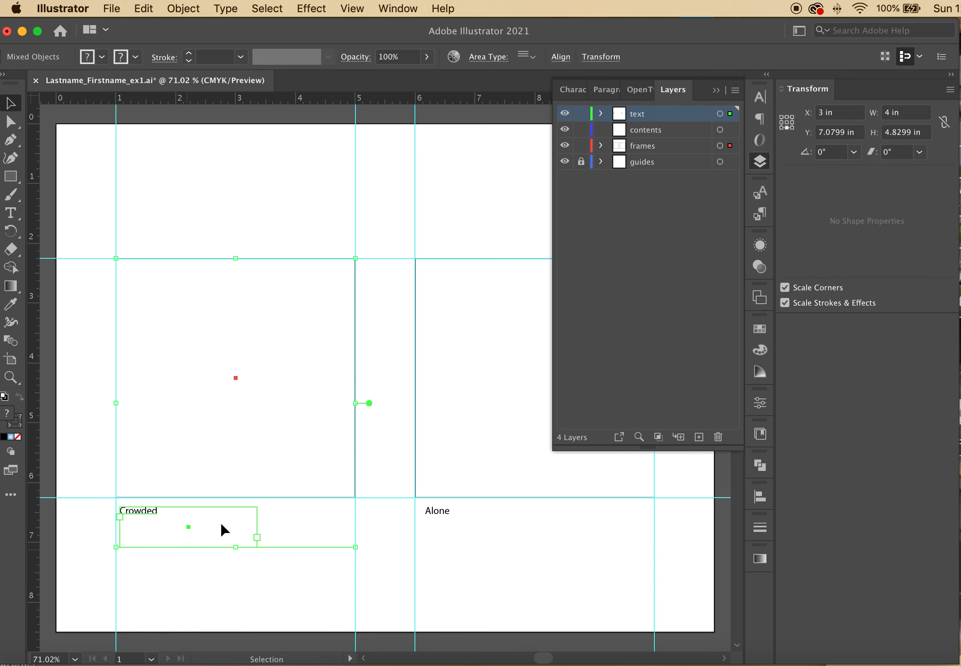
{"action": "left_click", "coordinate": [760, 501]}
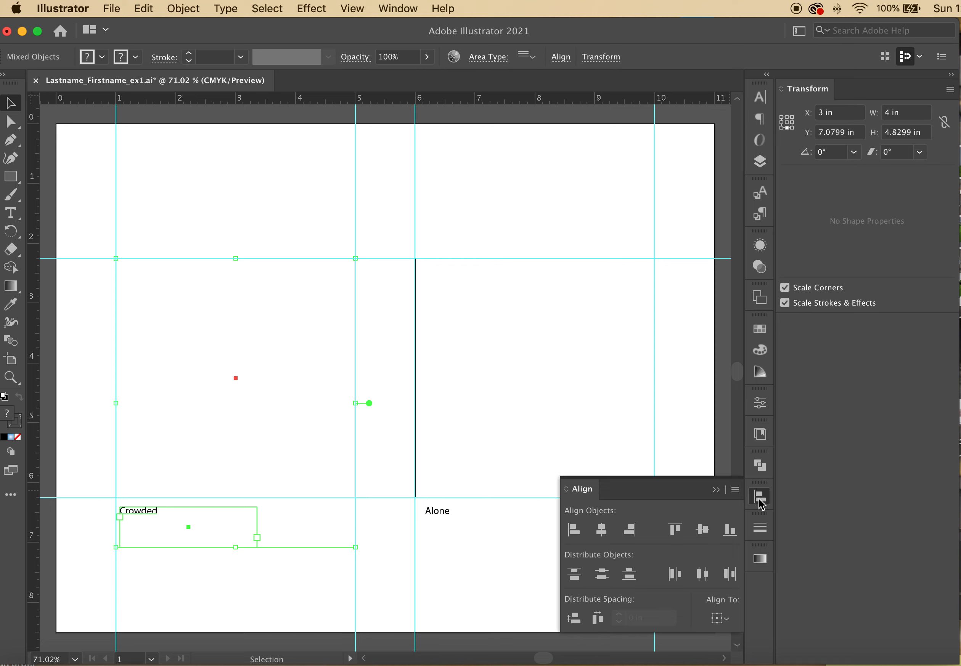
{"action": "left_click", "coordinate": [574, 530]}
Left-align the Alone caption with the right square's left edge
{"action": "left_click_drag", "start_coordinate": [410, 477], "coordinate": [475, 559]}
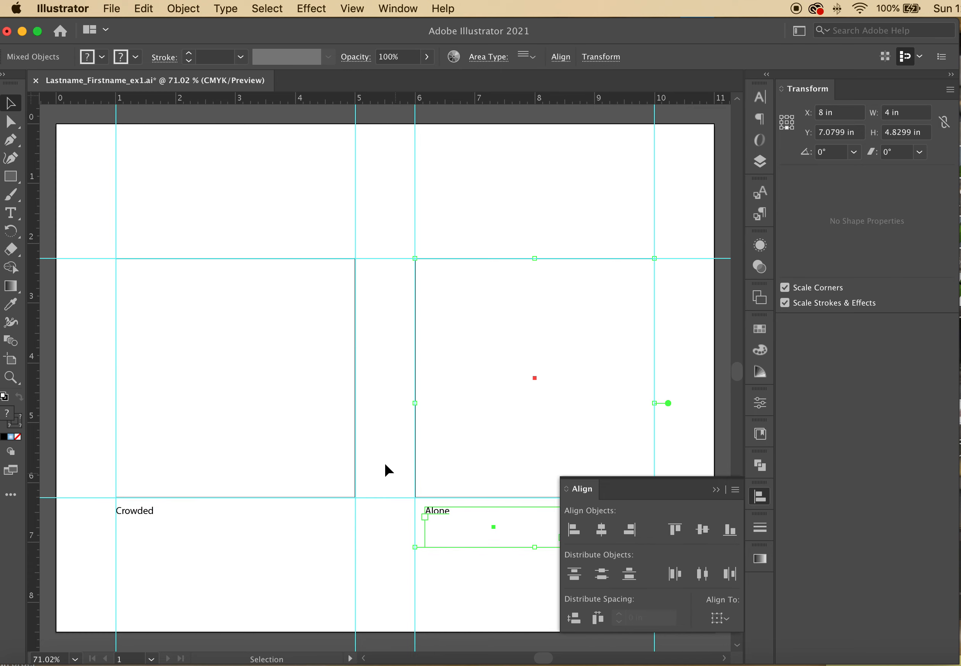
{"action": "left_click", "coordinate": [397, 469]}
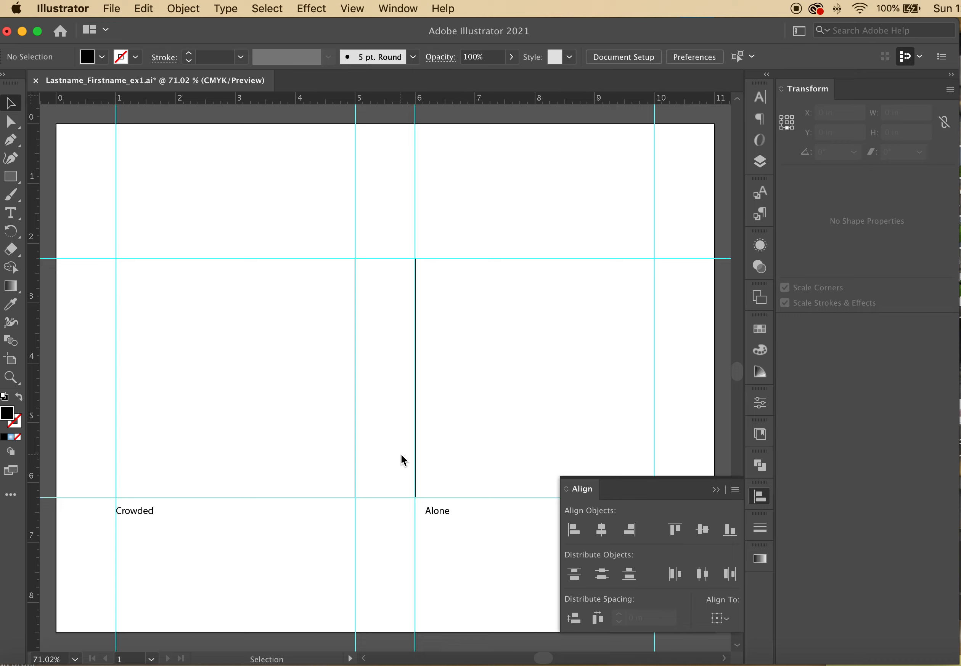
{"action": "left_click", "coordinate": [416, 478]}
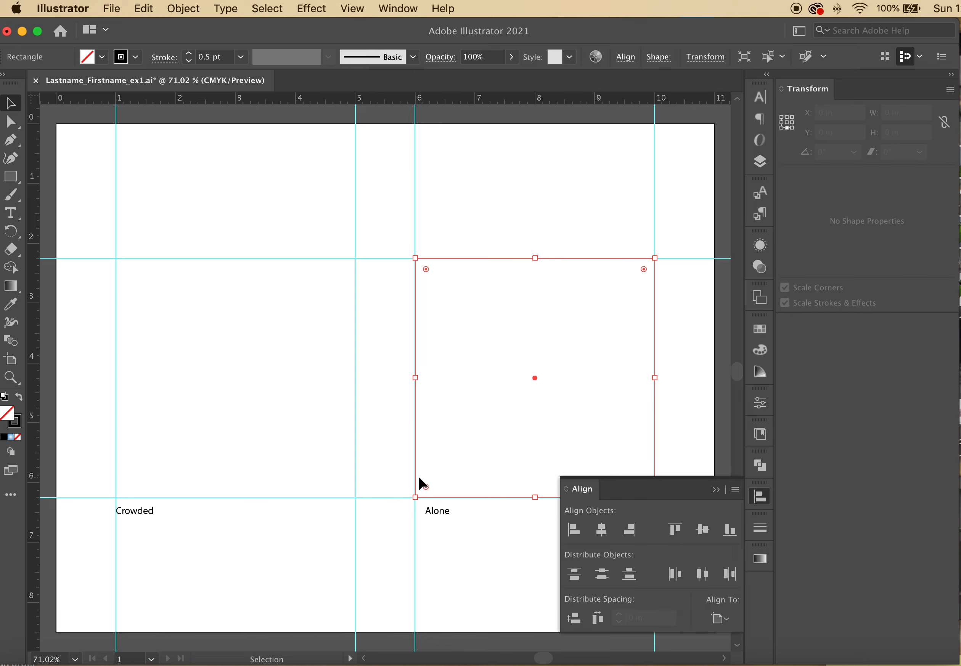
{"action": "left_click_drag", "start_coordinate": [399, 446], "coordinate": [477, 546]}
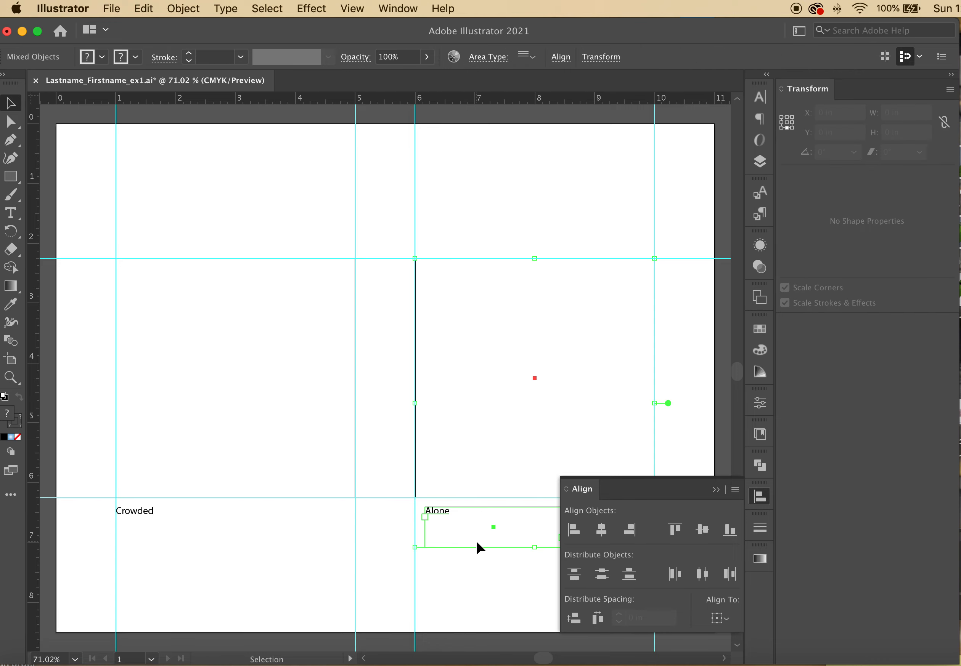
{"action": "left_click", "coordinate": [572, 537]}
{"action": "left_click", "coordinate": [401, 432]}
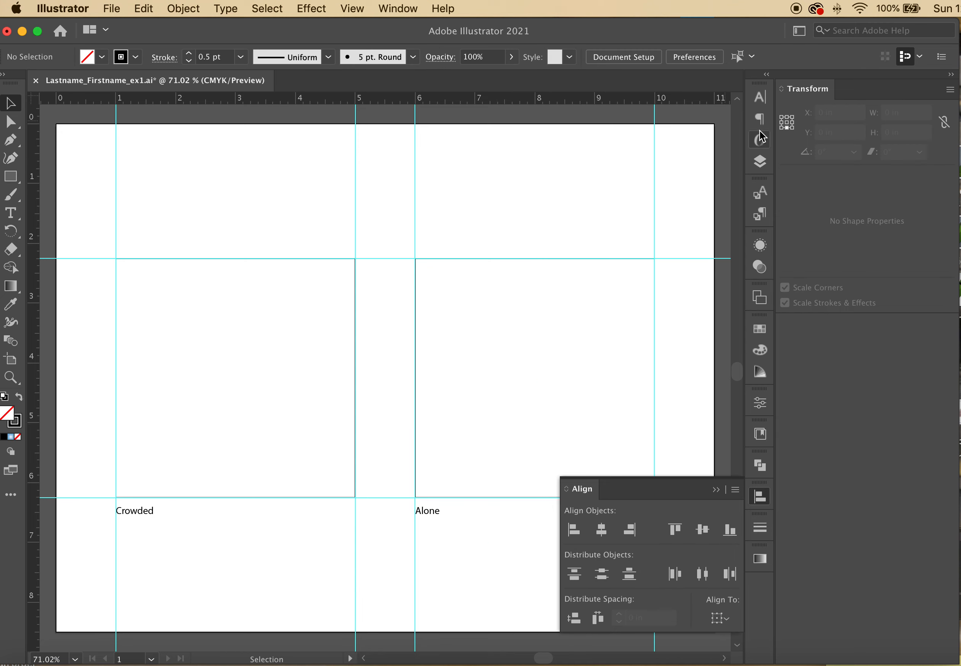
Lock the frames and text layers in the Layers panel
{"action": "left_click", "coordinate": [759, 161]}
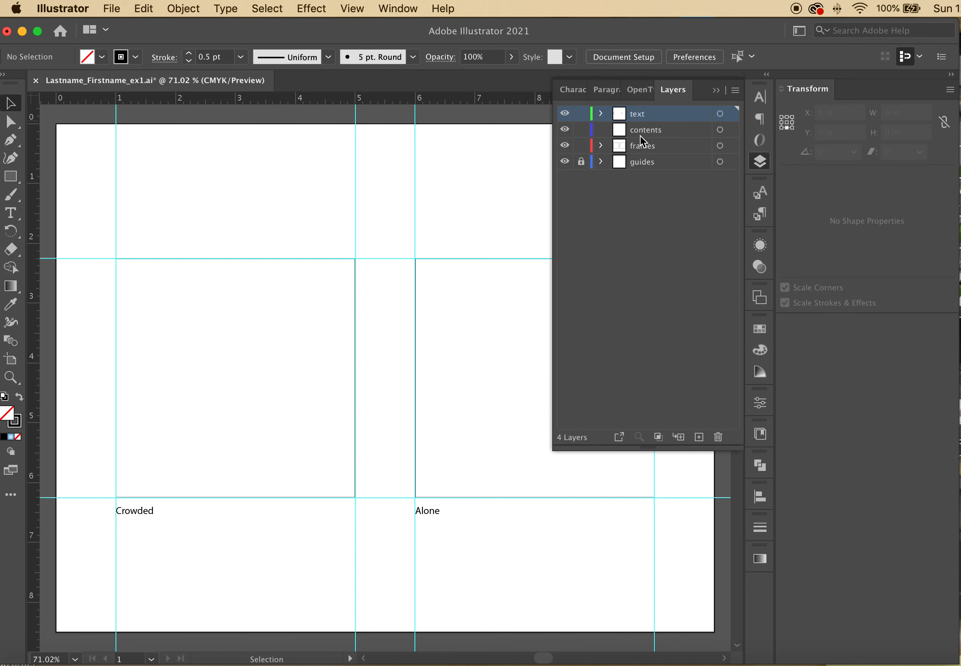
{"action": "left_click", "coordinate": [580, 145]}
{"action": "left_click", "coordinate": [580, 114]}
Save the letter layout document
{"action": "left_click", "coordinate": [110, 10]}
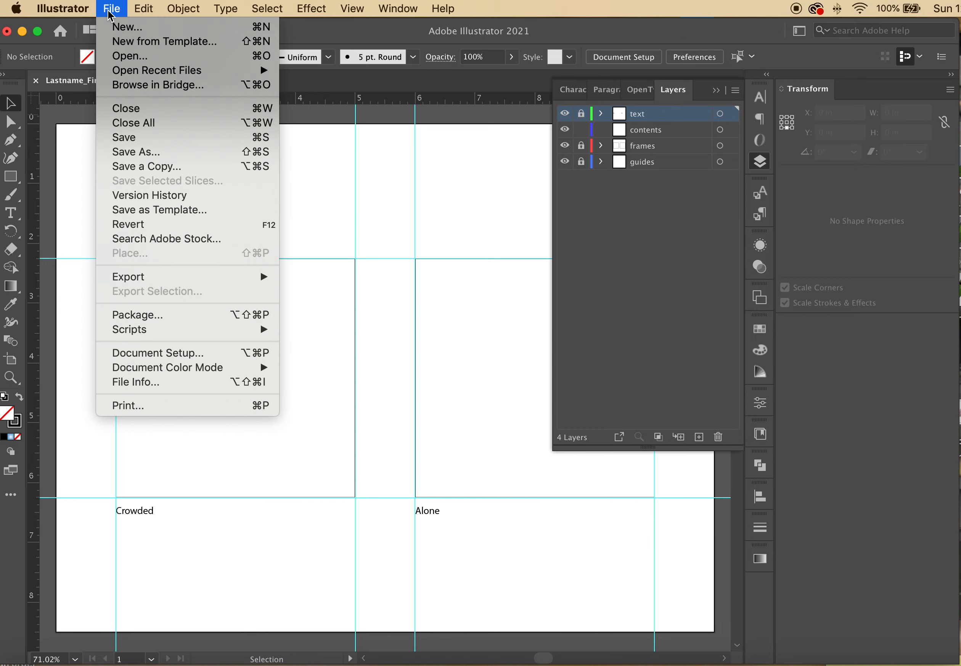
{"action": "left_click", "coordinate": [159, 142]}
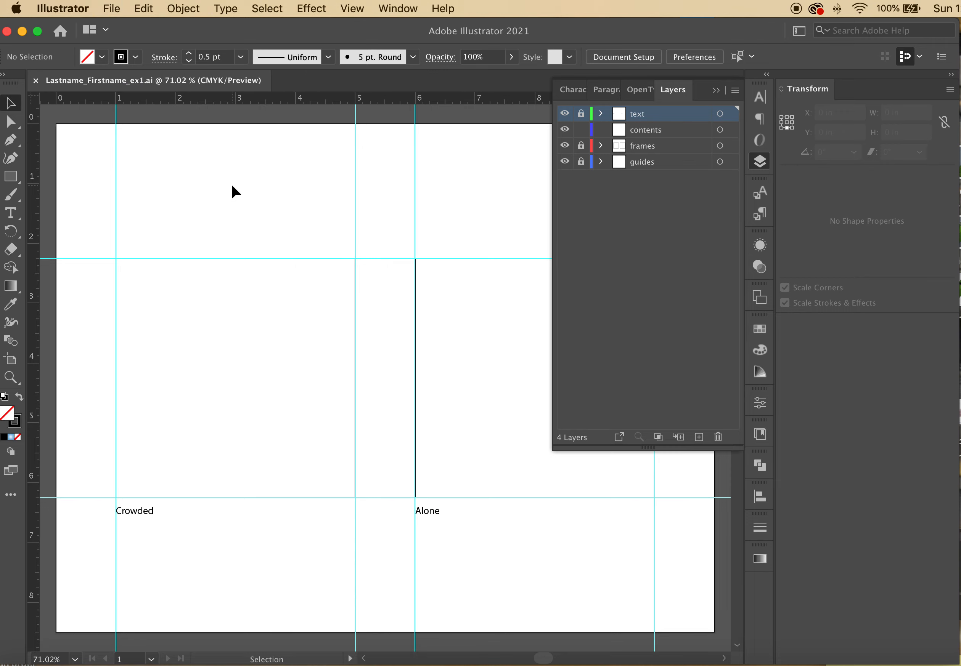
{"action": "key", "text": "super+n"}
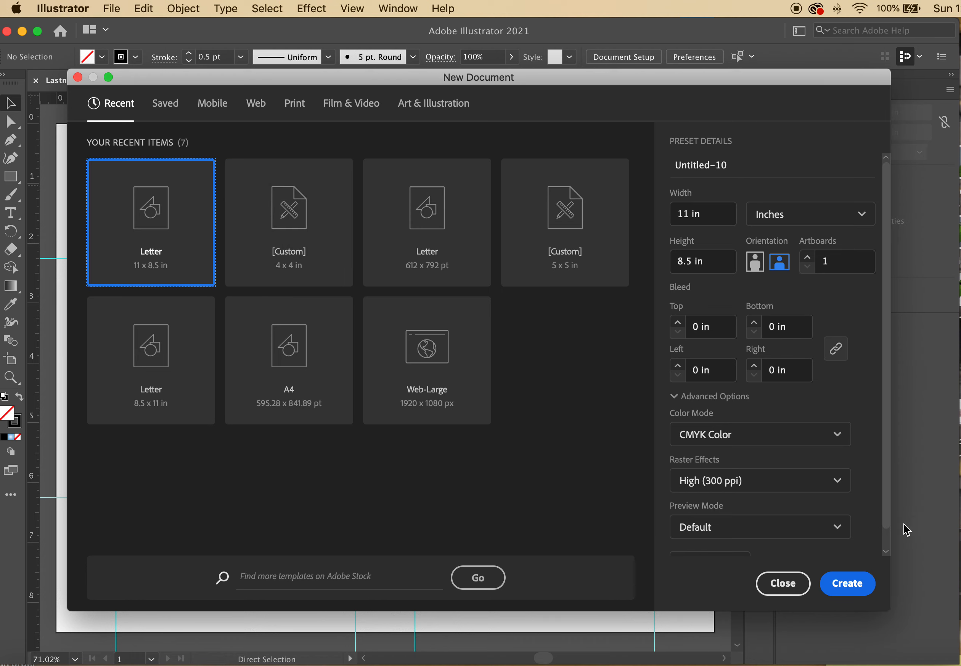
{"action": "left_click", "coordinate": [776, 587]}
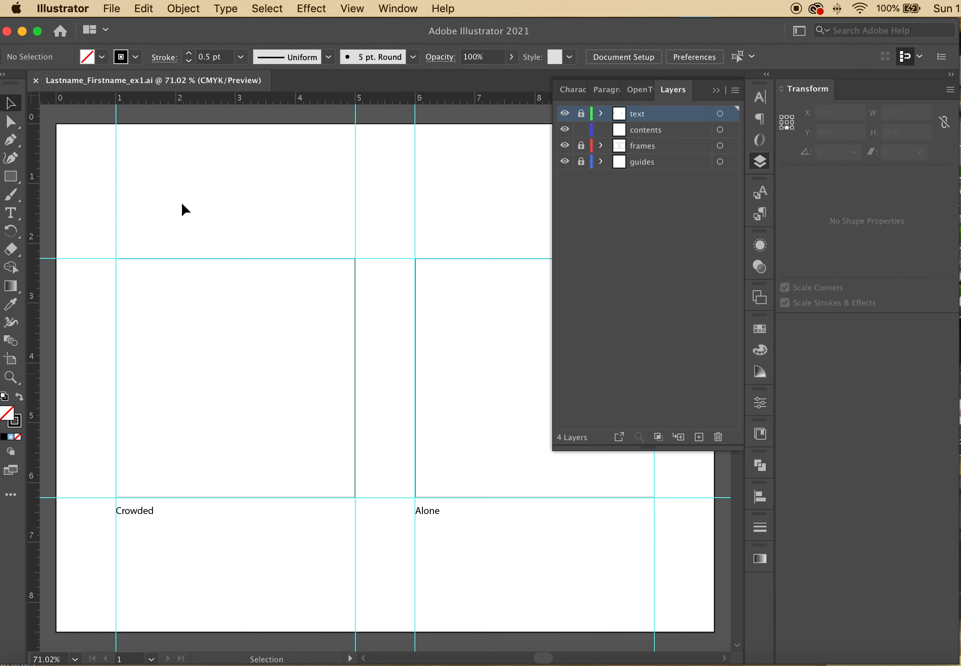
Create a new document 4 in wide and 4 in high
{"action": "left_click", "coordinate": [106, 13]}
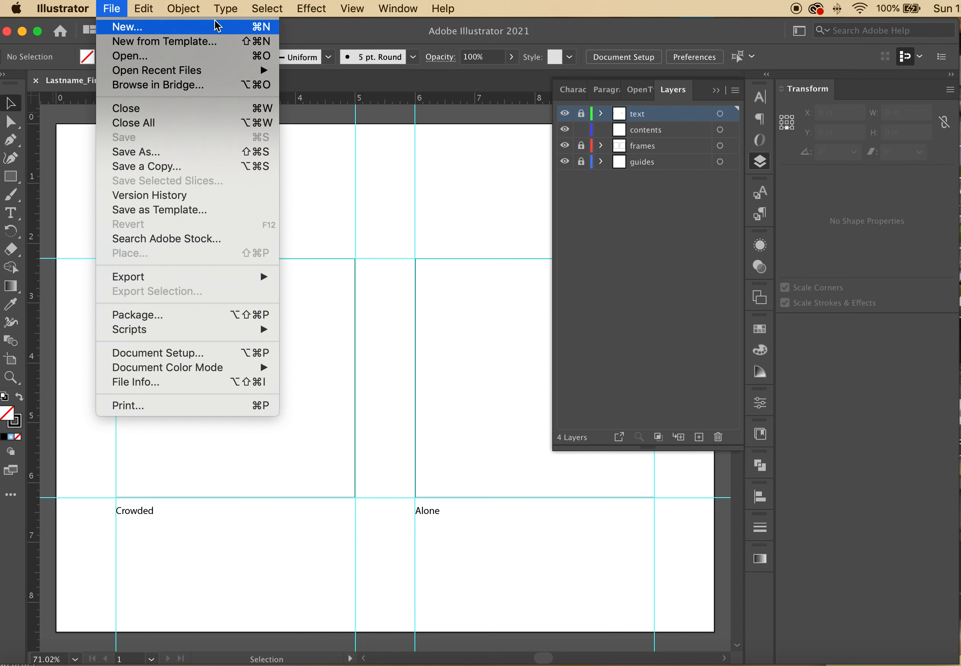
{"action": "left_click", "coordinate": [259, 26]}
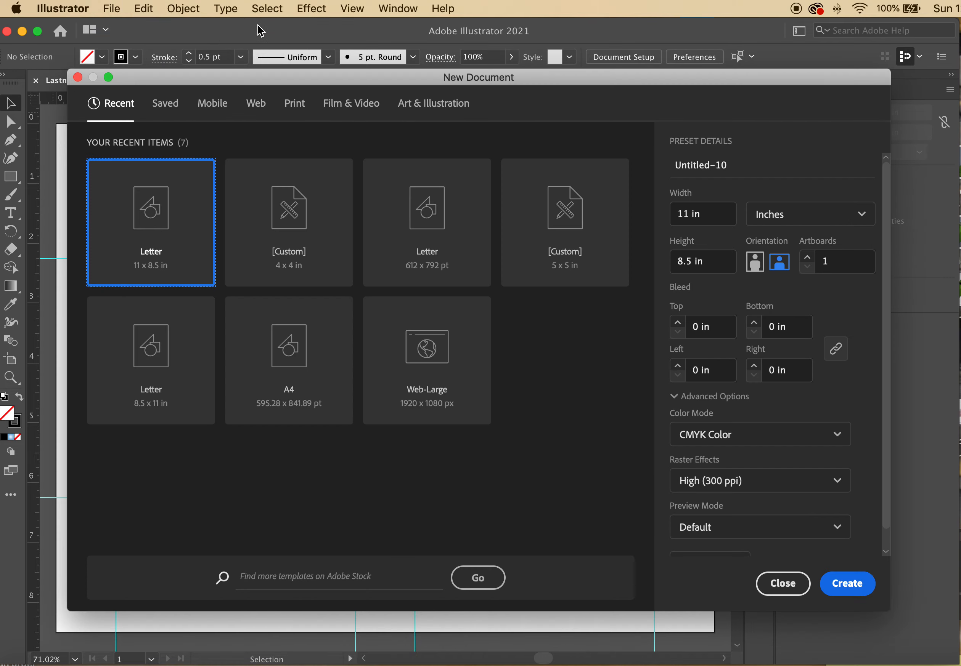
{"action": "left_click", "coordinate": [713, 220]}
{"action": "type", "text": "4"}
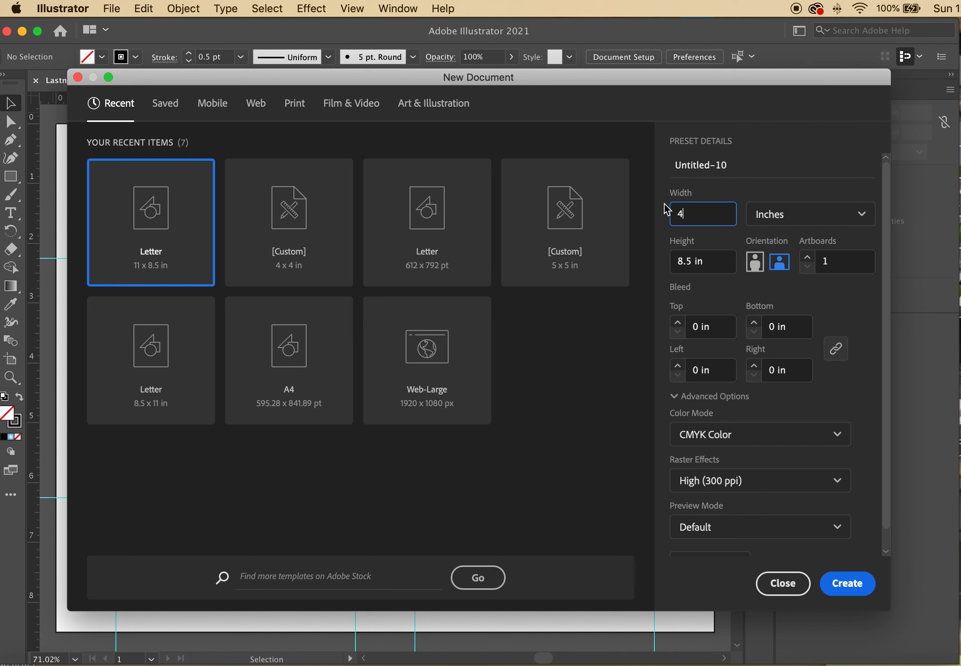
{"action": "left_click", "coordinate": [722, 267]}
{"action": "type", "text": "4"}
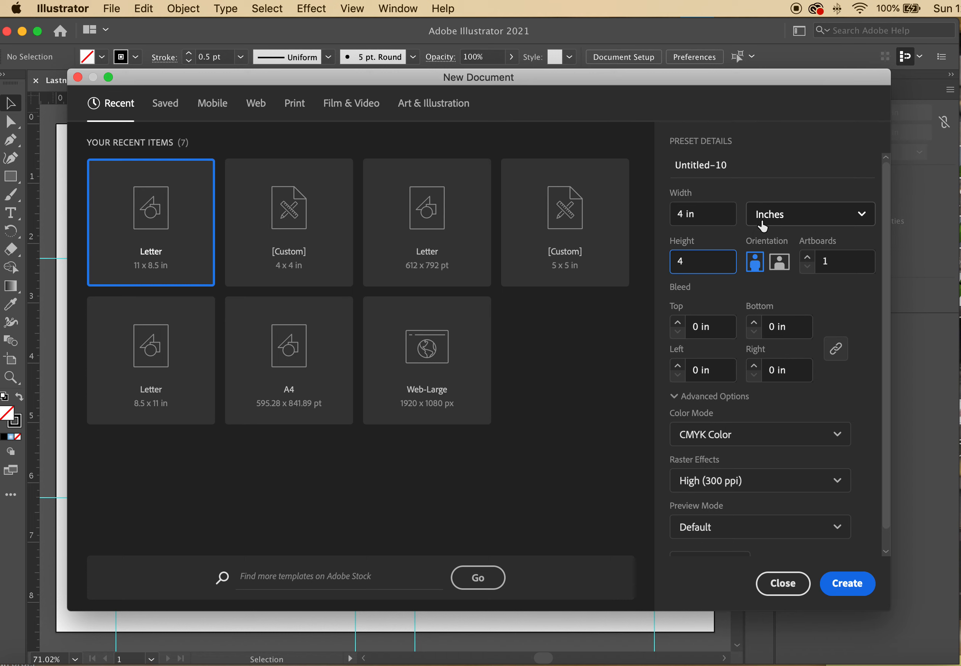
{"action": "left_click", "coordinate": [721, 219]}
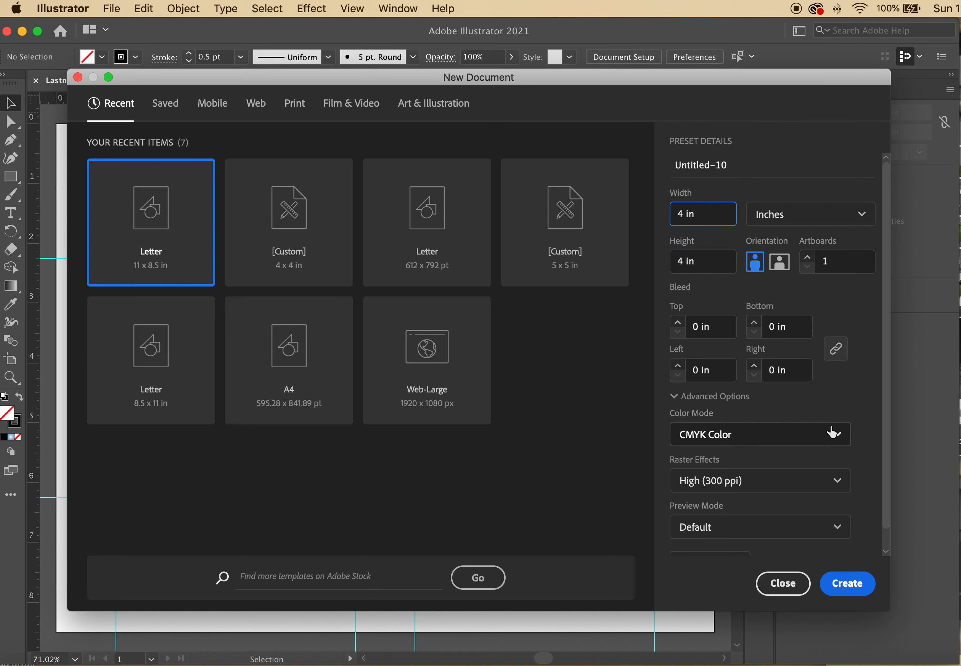
{"action": "left_click", "coordinate": [857, 586]}
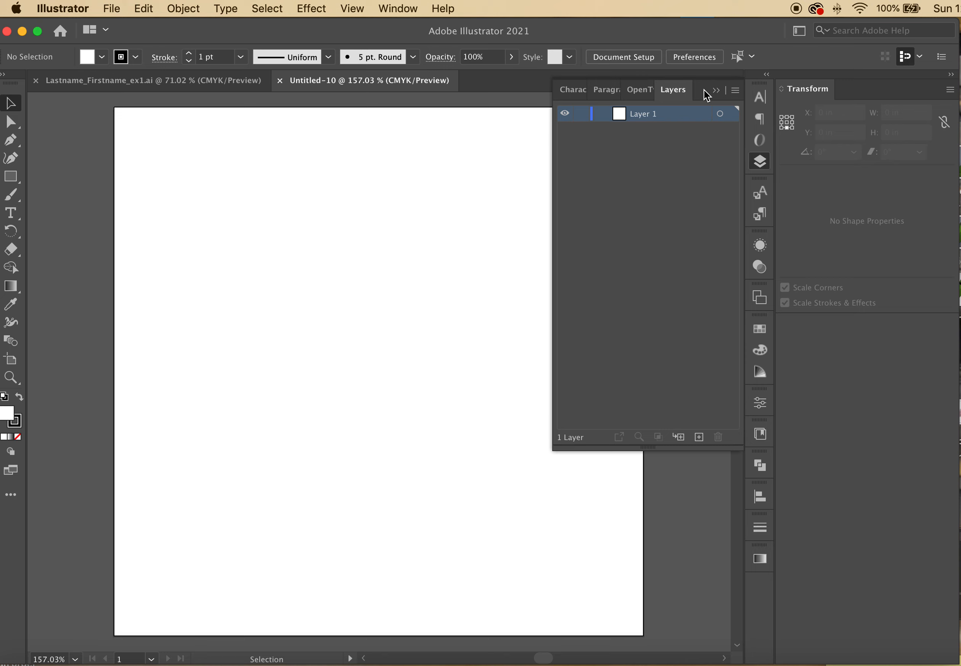
Set new shapes to a black fill with no stroke
{"action": "left_click", "coordinate": [716, 93]}
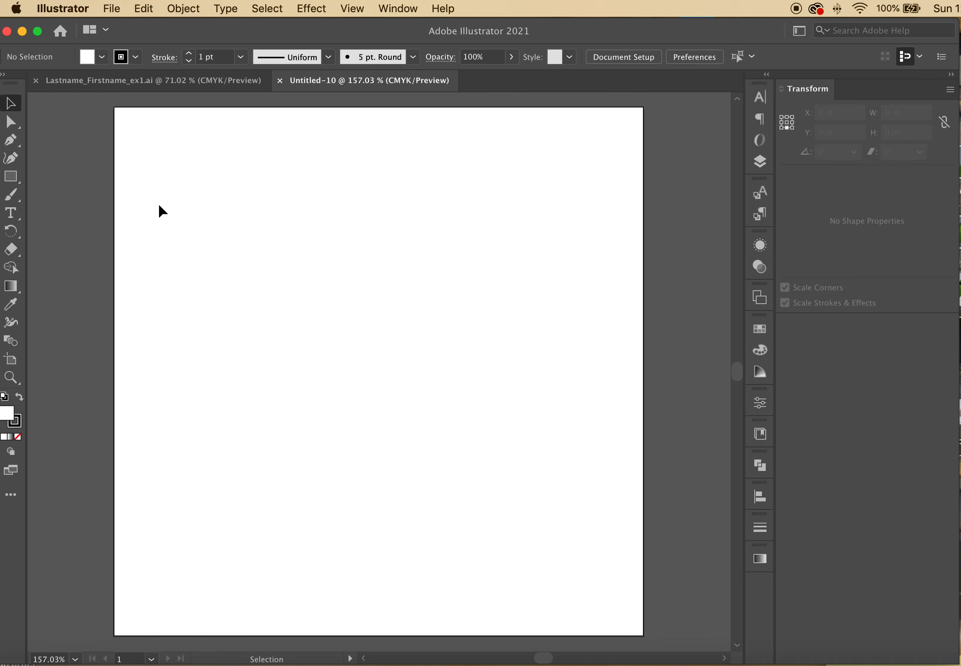
{"action": "left_click", "coordinate": [9, 179]}
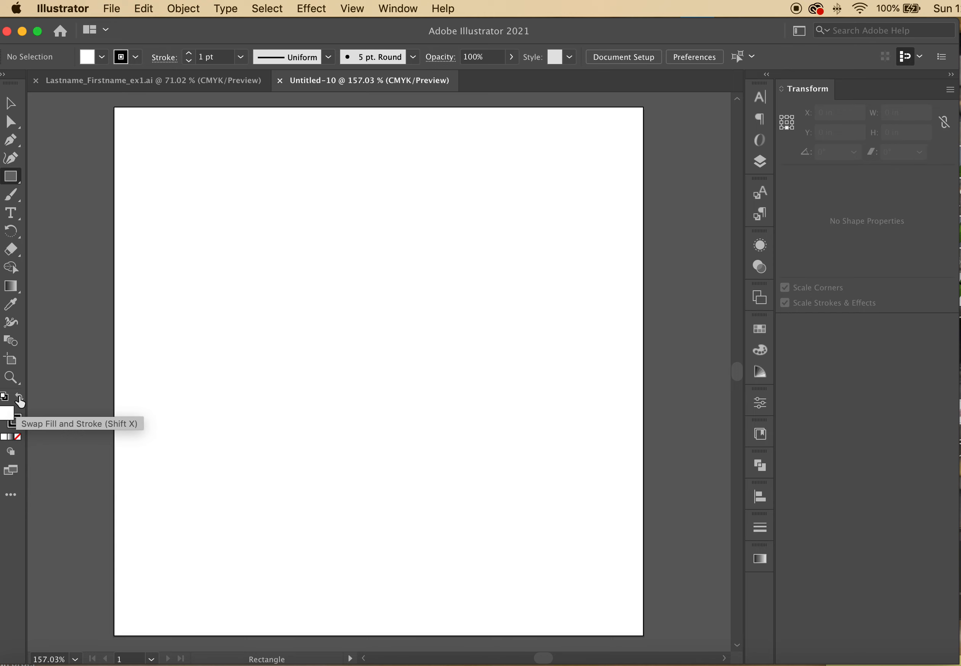
{"action": "left_click", "coordinate": [19, 400]}
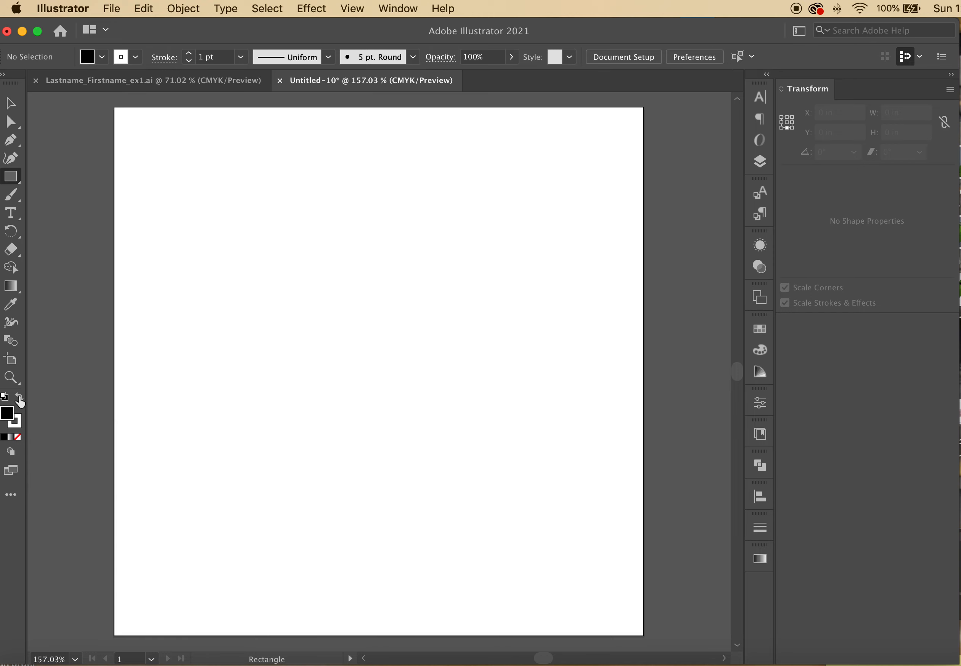
{"action": "left_click", "coordinate": [19, 400]}
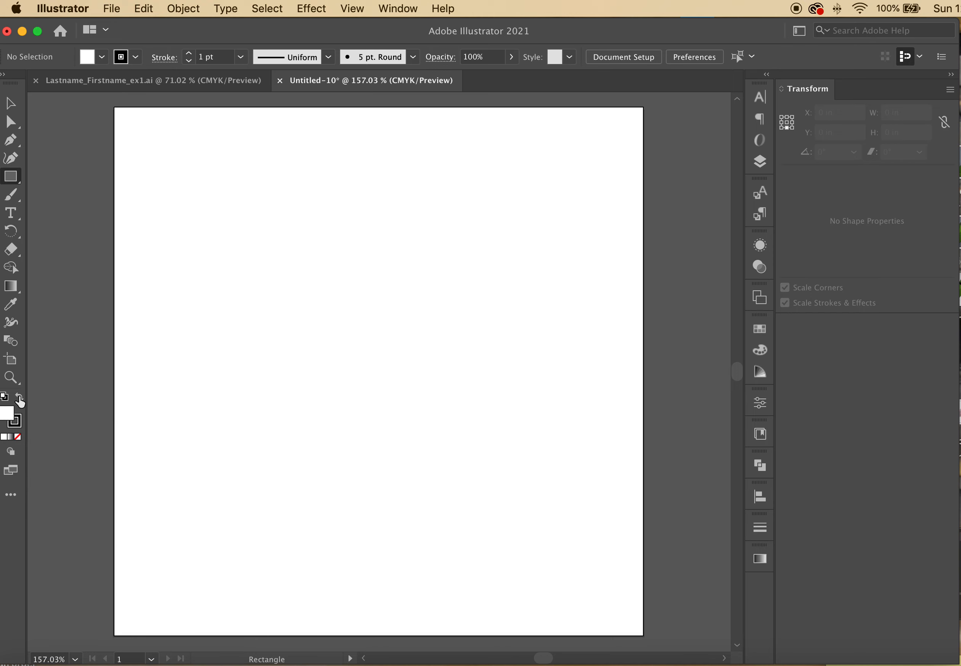
{"action": "left_click", "coordinate": [19, 400]}
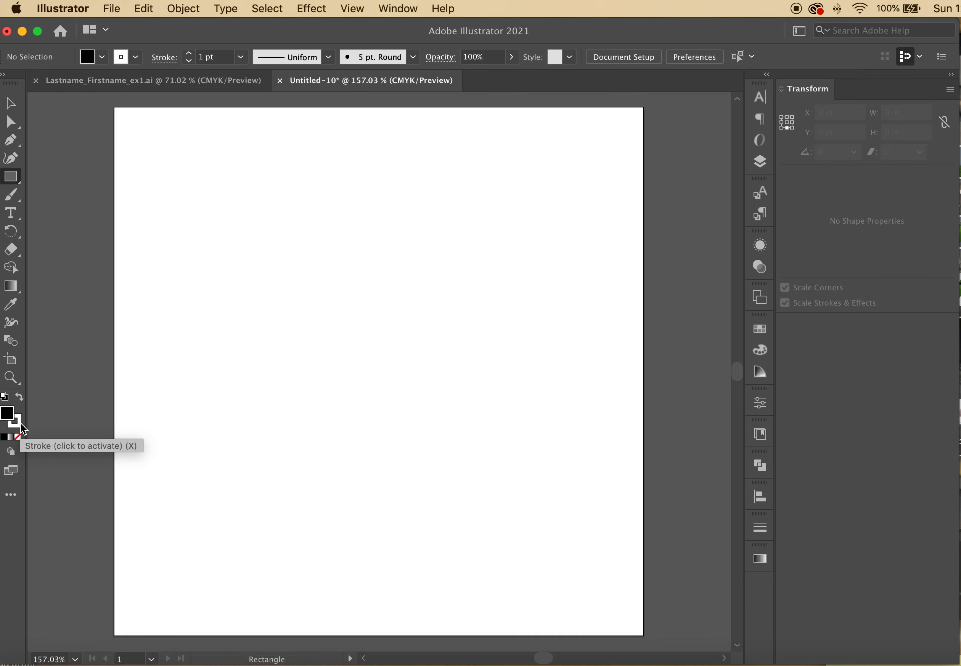
{"action": "left_click", "coordinate": [21, 425]}
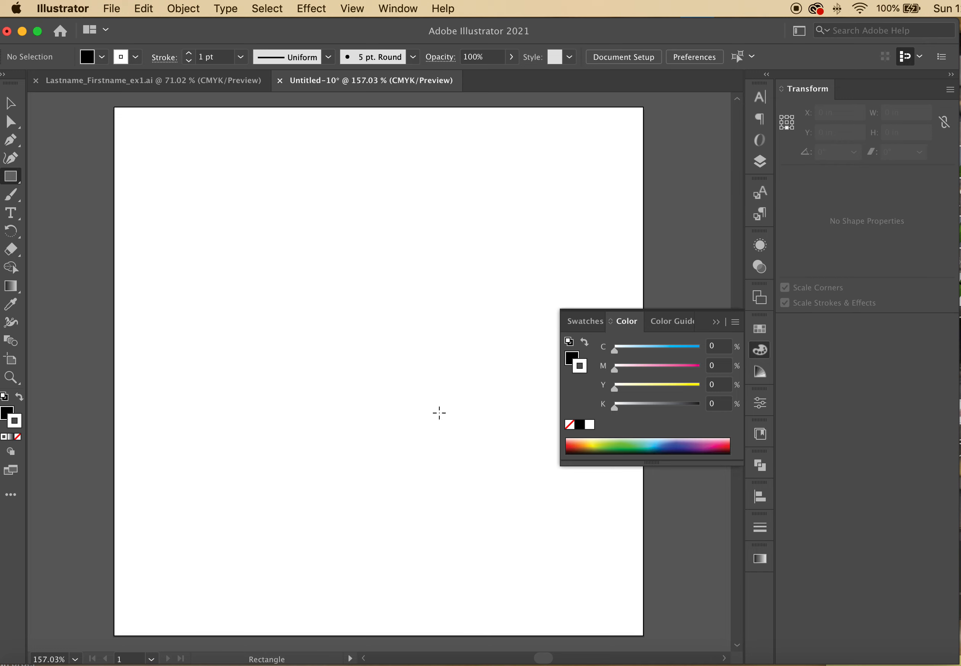
{"action": "left_click", "coordinate": [18, 437]}
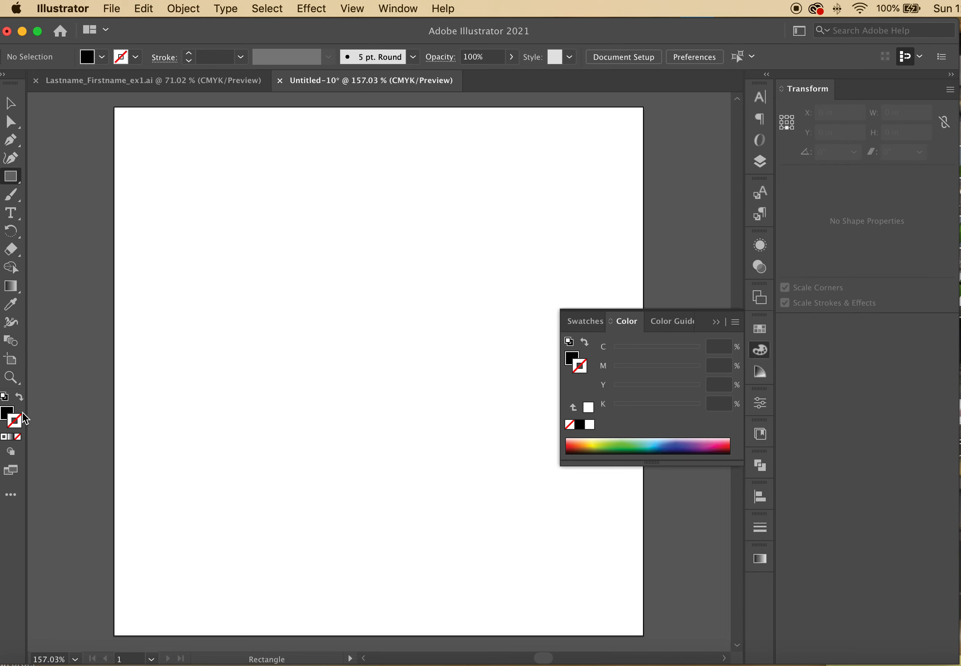
{"action": "left_click", "coordinate": [7, 414]}
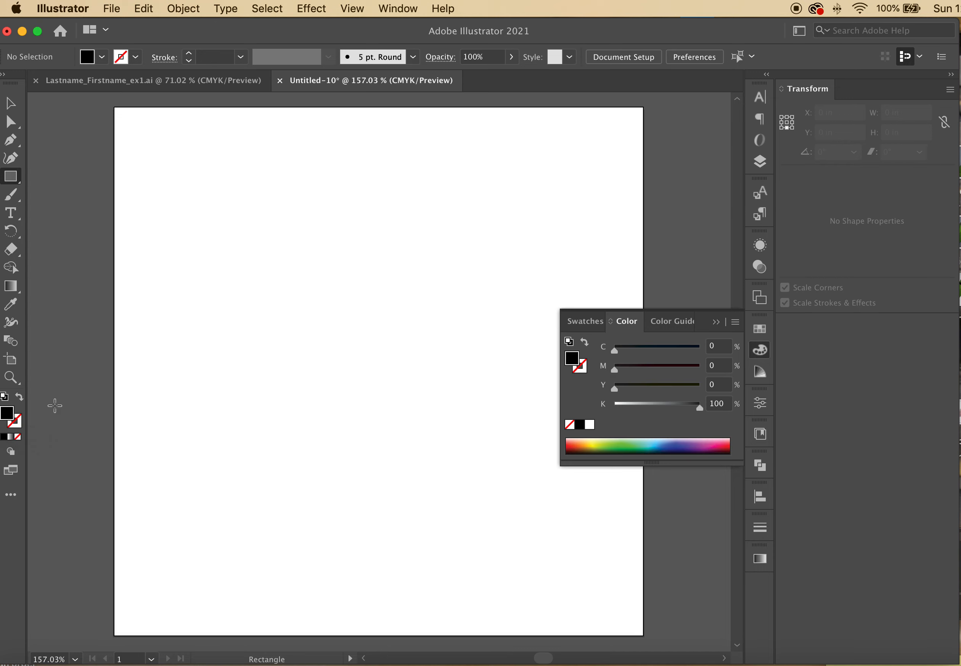
Close the floating colour panel and cancel the exact-size Rectangle dialog
{"action": "left_click", "coordinate": [716, 322]}
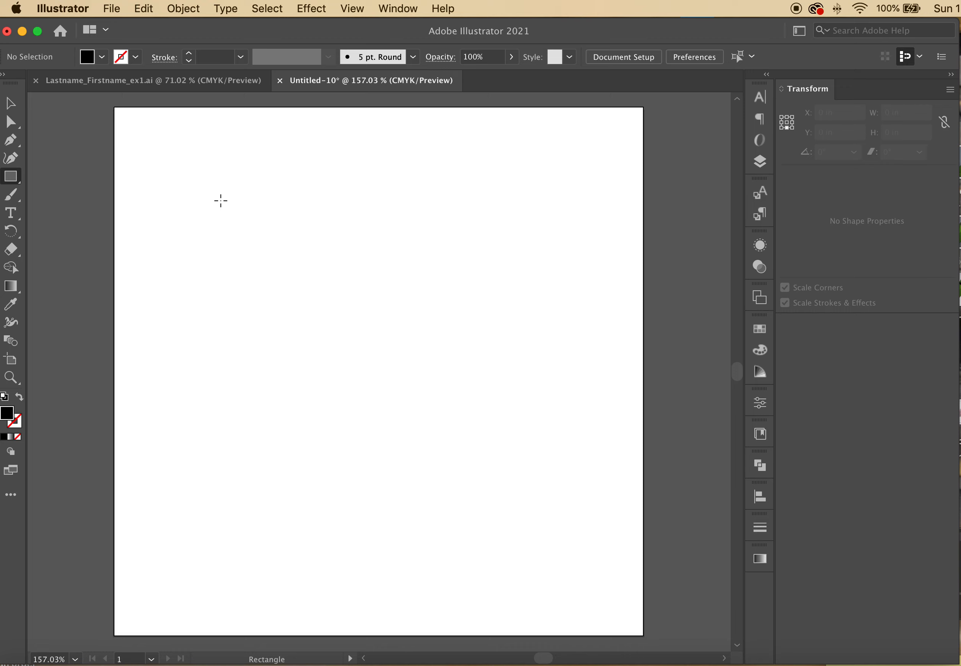
{"action": "left_click", "coordinate": [221, 201]}
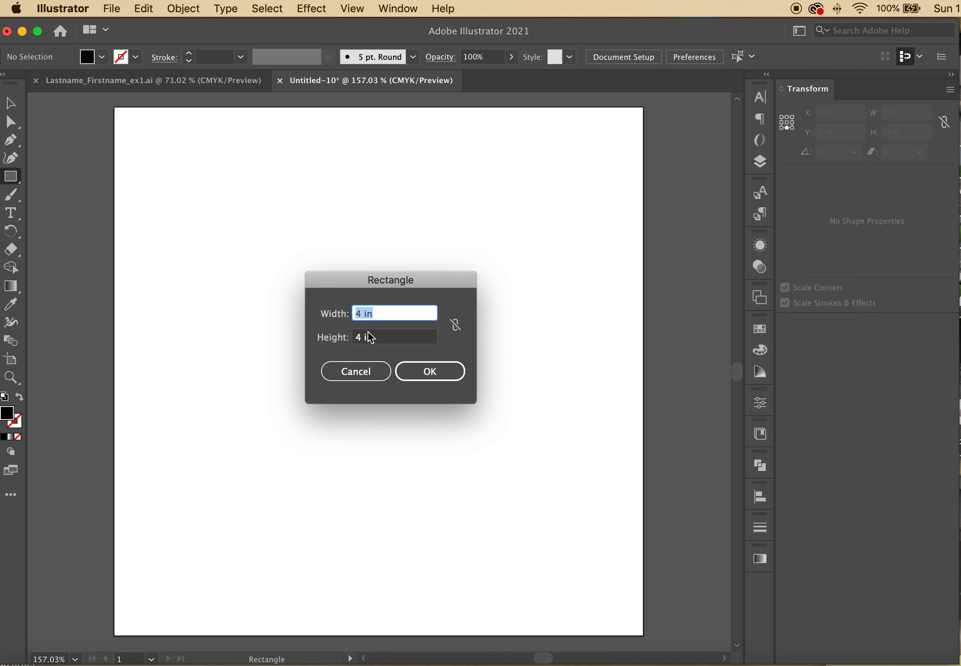
{"action": "left_click", "coordinate": [378, 374]}
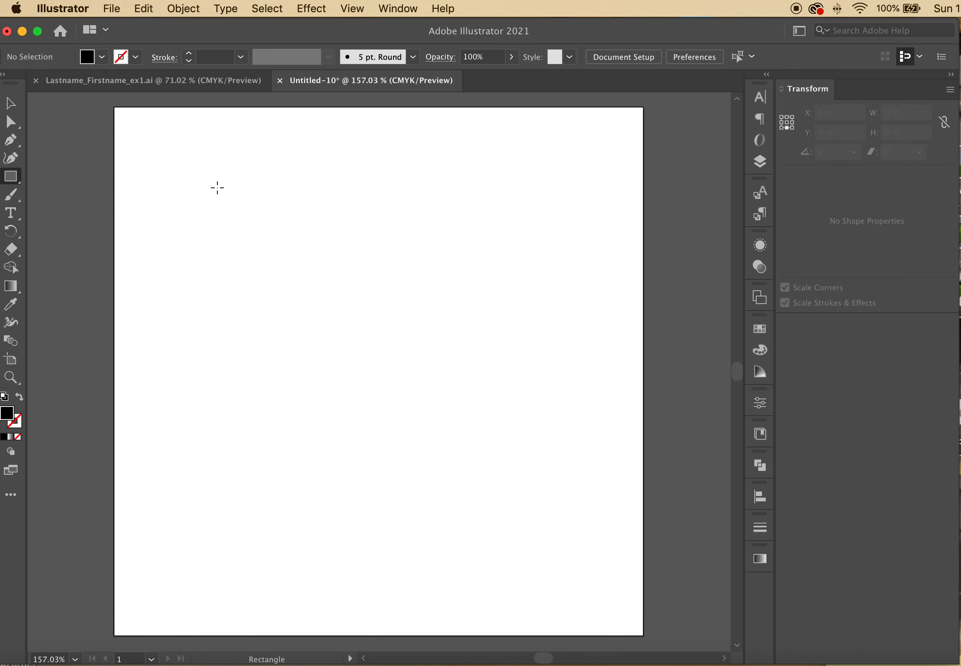
Draw a single small black square near the top-left of the artboard
{"action": "left_click_drag", "start_coordinate": [206, 180], "coordinate": [385, 321]}
{"action": "key", "text": "super+z"}
{"action": "mouse_move", "coordinate": [196, 168]}
{"action": "left_mouse_down"}
{"action": "mouse_move", "coordinate": [208, 189]}
{"action": "mouse_move", "coordinate": [461, 395]}
{"action": "mouse_move", "coordinate": [397, 305]}
{"action": "mouse_move", "coordinate": [238, 381]}
{"action": "mouse_move", "coordinate": [197, 201]}
{"action": "mouse_move", "coordinate": [322, 287]}
{"action": "mouse_move", "coordinate": [249, 318]}
{"action": "mouse_move", "coordinate": [410, 193]}
{"action": "mouse_move", "coordinate": [560, 403]}
{"action": "mouse_move", "coordinate": [355, 342]}
{"action": "mouse_move", "coordinate": [315, 295]}
{"action": "mouse_move", "coordinate": [358, 335]}
{"action": "mouse_move", "coordinate": [353, 279]}
{"action": "mouse_move", "coordinate": [259, 217]}
{"action": "mouse_move", "coordinate": [260, 232]}
{"action": "mouse_move", "coordinate": [261, 219]}
{"action": "mouse_move", "coordinate": [448, 442]}
{"action": "mouse_move", "coordinate": [394, 313]}
{"action": "mouse_move", "coordinate": [326, 290]}
{"action": "mouse_move", "coordinate": [579, 563]}
{"action": "mouse_move", "coordinate": [330, 291]}
{"action": "mouse_move", "coordinate": [386, 372]}
{"action": "mouse_move", "coordinate": [349, 306]}
{"action": "mouse_move", "coordinate": [172, 400]}
{"action": "mouse_move", "coordinate": [323, 362]}
{"action": "mouse_move", "coordinate": [346, 427]}
{"action": "mouse_move", "coordinate": [287, 312]}
{"action": "mouse_move", "coordinate": [304, 322]}
{"action": "mouse_move", "coordinate": [312, 365]}
{"action": "mouse_move", "coordinate": [252, 214]}
{"action": "left_mouse_up"}
{"action": "key", "text": "shift"}
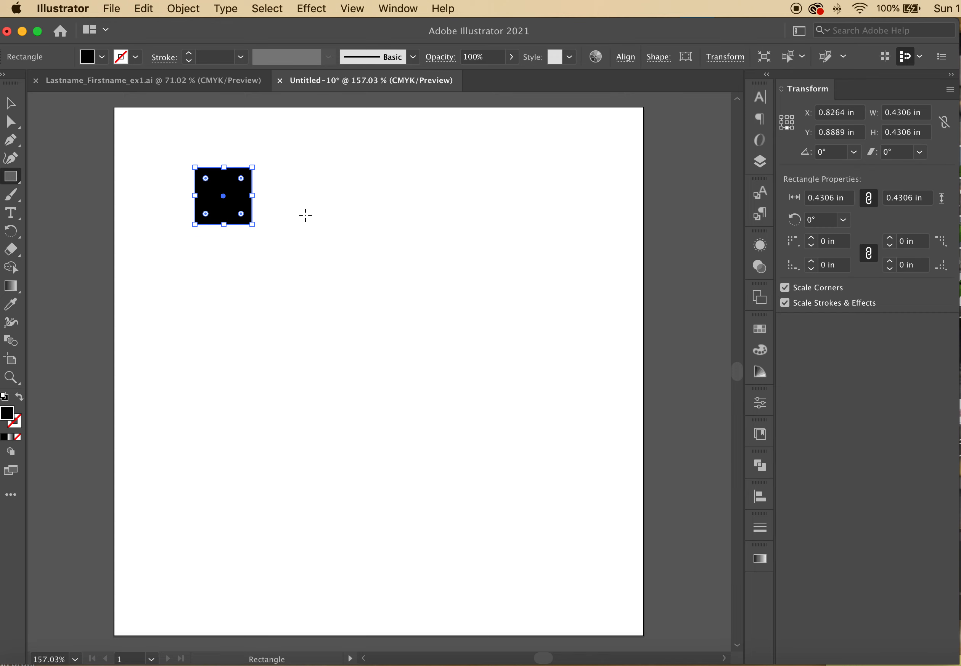
{"action": "left_click_drag", "start_coordinate": [297, 203], "coordinate": [373, 315]}
{"action": "left_click_drag", "start_coordinate": [175, 348], "coordinate": [320, 492]}
{"action": "left_click_drag", "start_coordinate": [368, 454], "coordinate": [432, 518]}
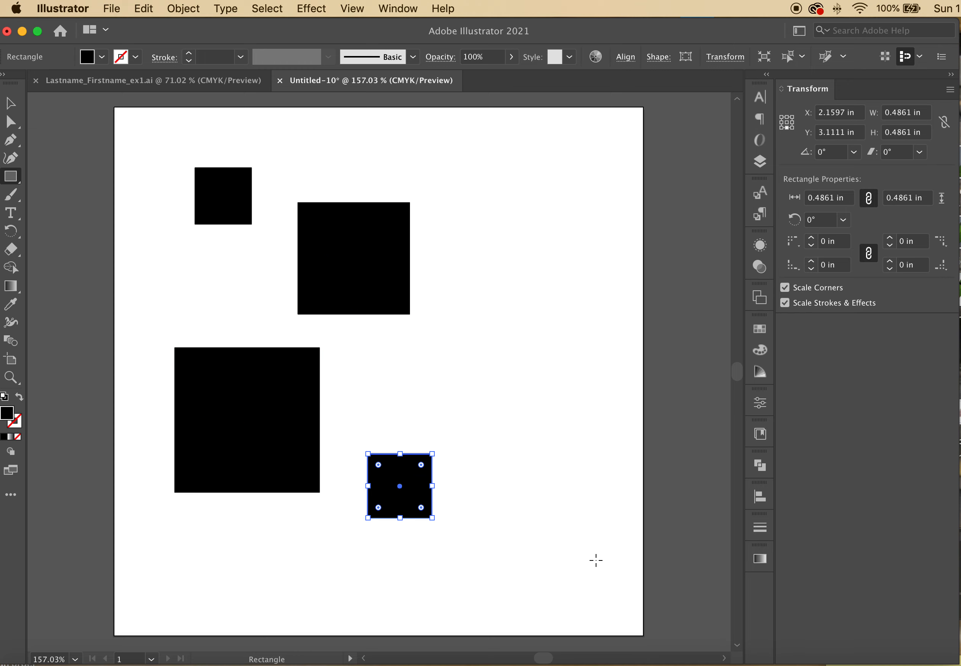
{"action": "key", "text": "super+z"}
{"action": "key", "text": "super+z"}
{"action": "key", "text": "super+z"}
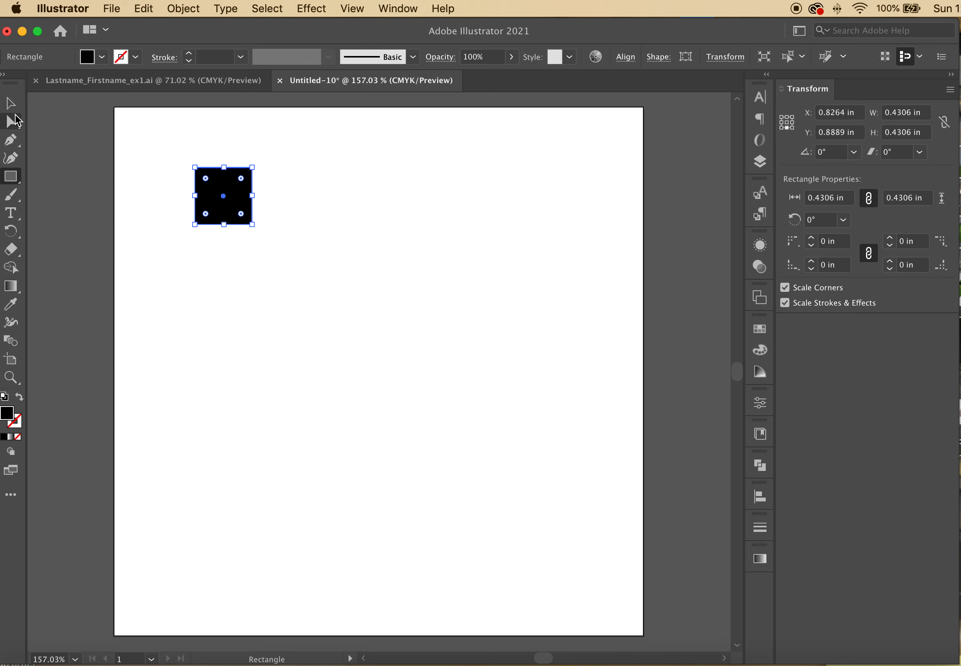
Move the square and make copies so four equal squares are scattered across the top
{"action": "left_click", "coordinate": [11, 103]}
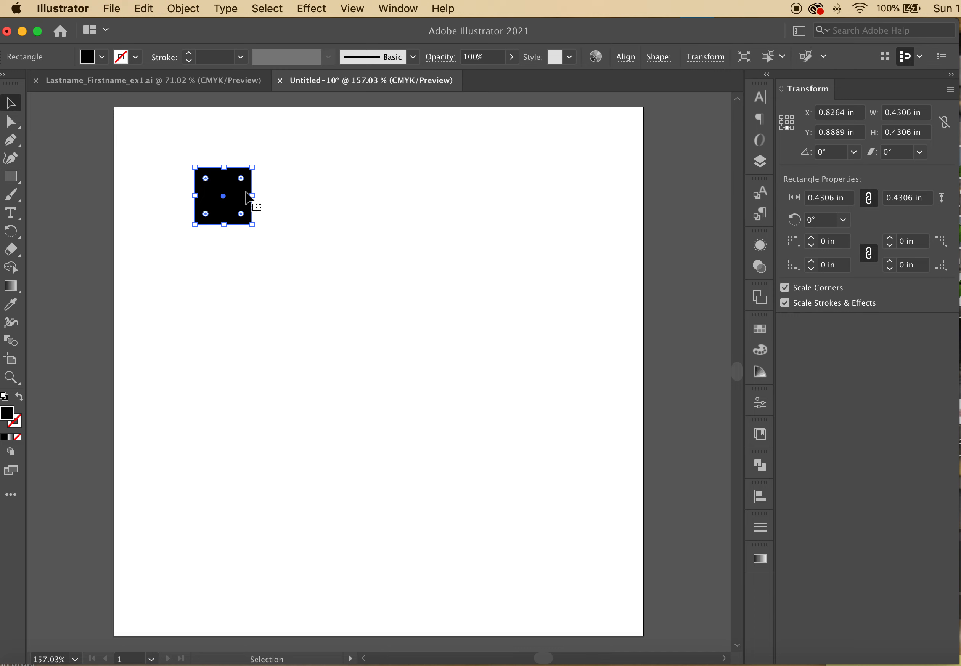
{"action": "left_click_drag", "start_coordinate": [239, 199], "coordinate": [294, 213]}
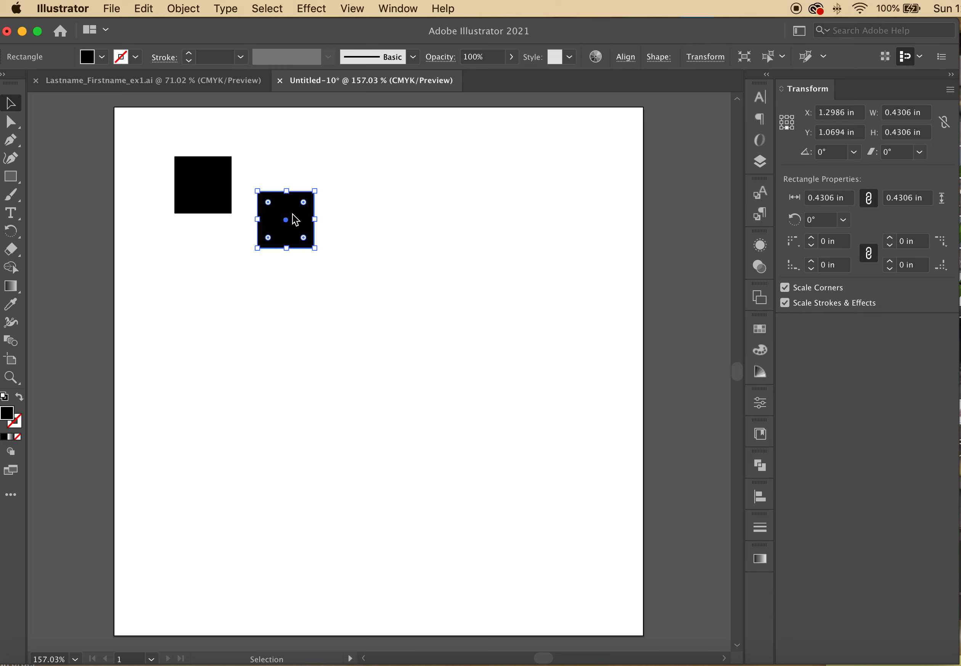
{"action": "left_click", "coordinate": [291, 211]}
{"action": "left_click_drag", "start_coordinate": [291, 210], "coordinate": [492, 247], "text": "alt"}
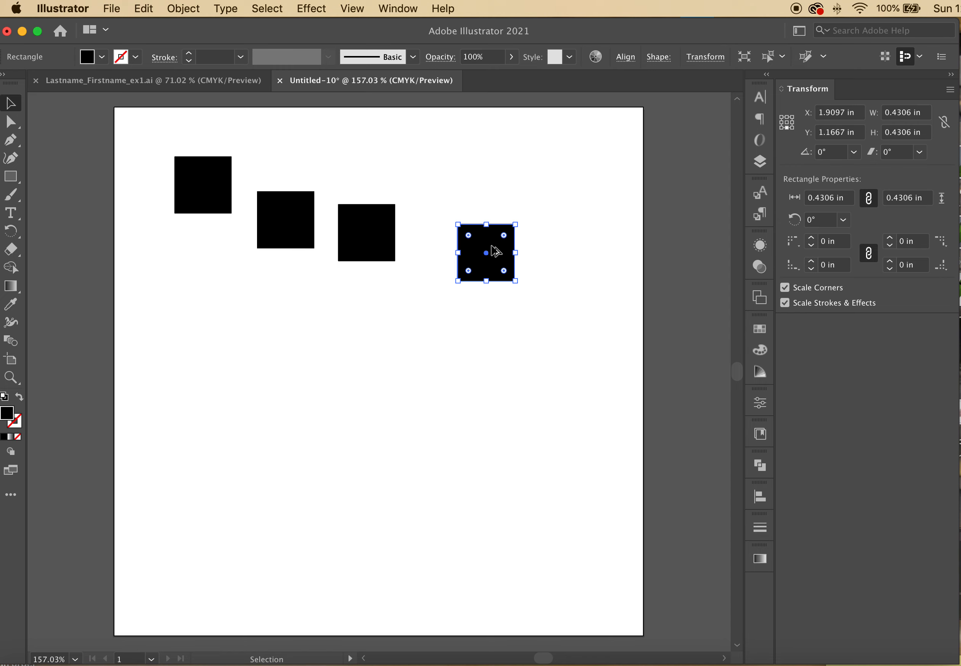
{"action": "left_click", "coordinate": [451, 198]}
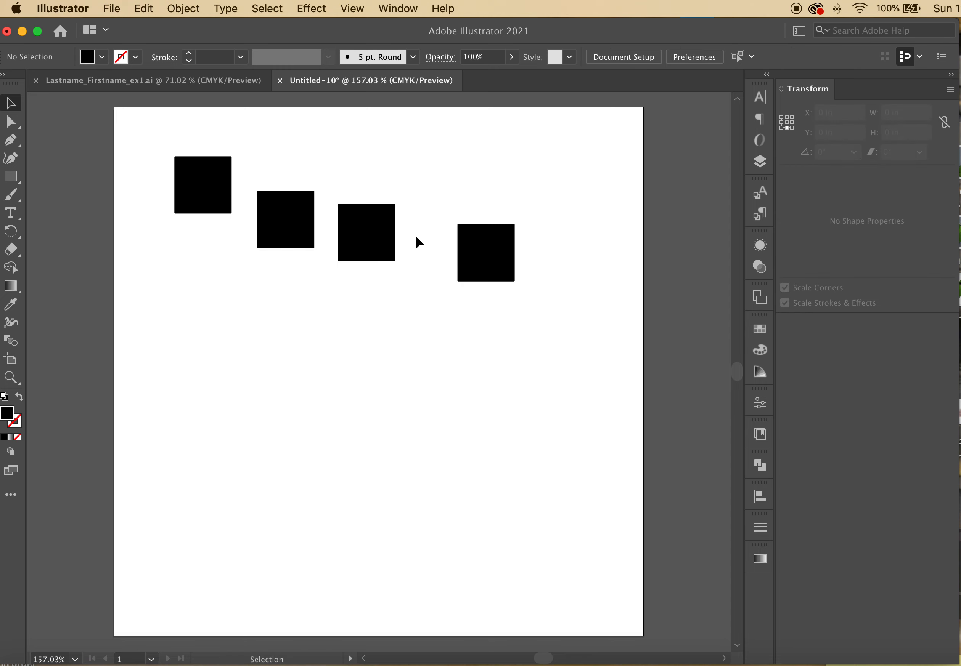
{"action": "left_click", "coordinate": [219, 192]}
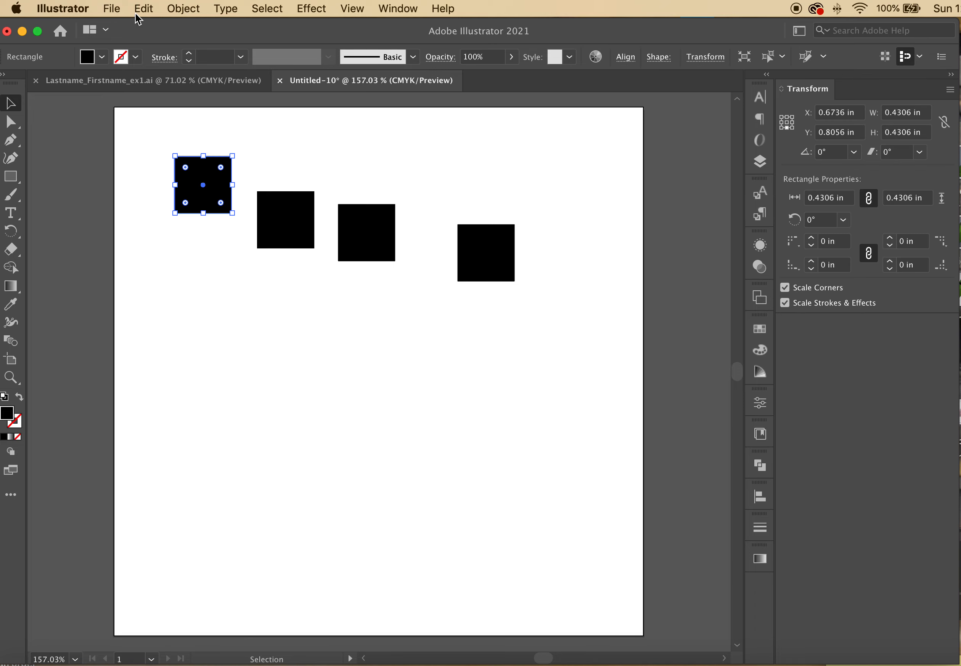
Save the document as Crowded.ai in Illustrator format with default options
{"action": "left_click", "coordinate": [119, 12]}
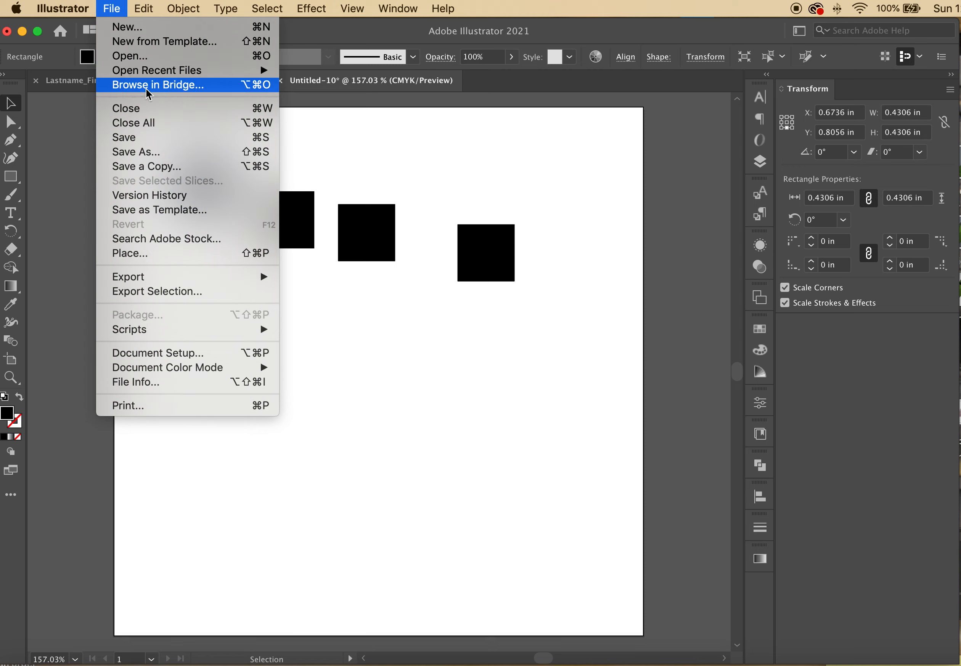
{"action": "left_click", "coordinate": [148, 138]}
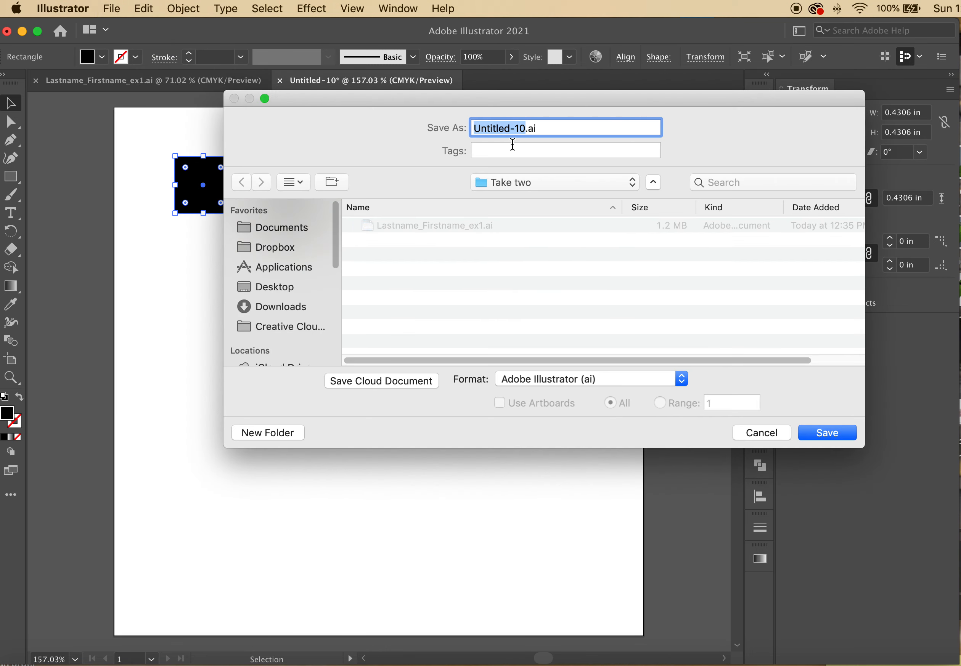
{"action": "type", "text": "Crowded"}
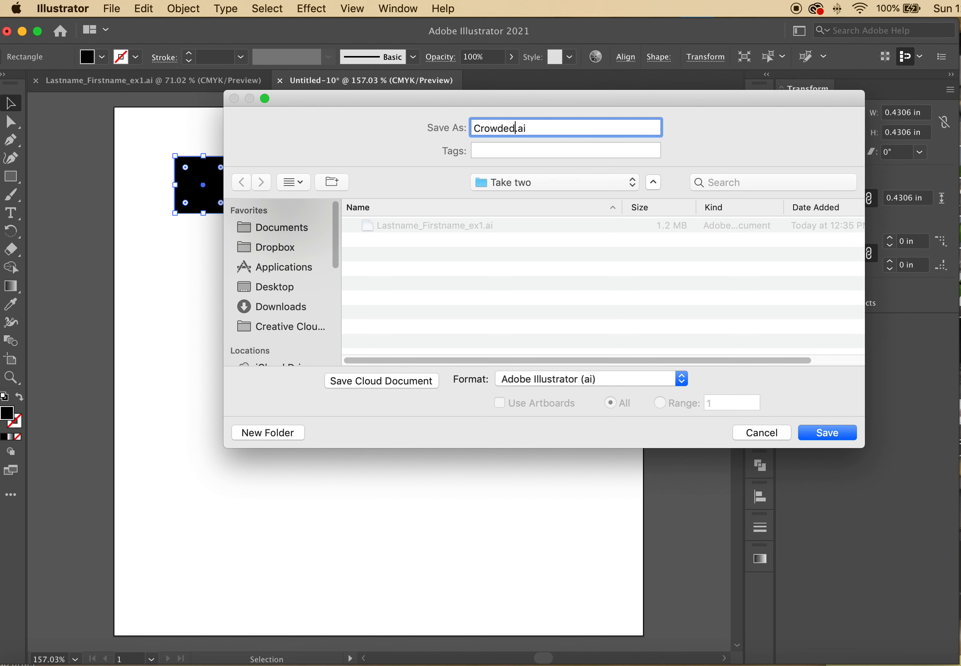
{"action": "left_click", "coordinate": [827, 433]}
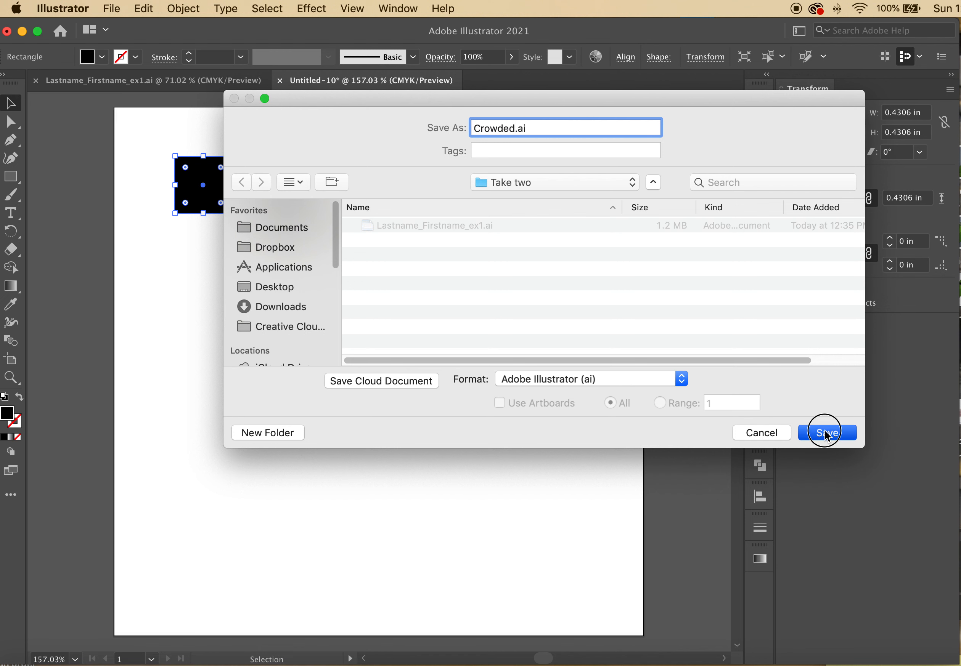
{"action": "left_click", "coordinate": [715, 557]}
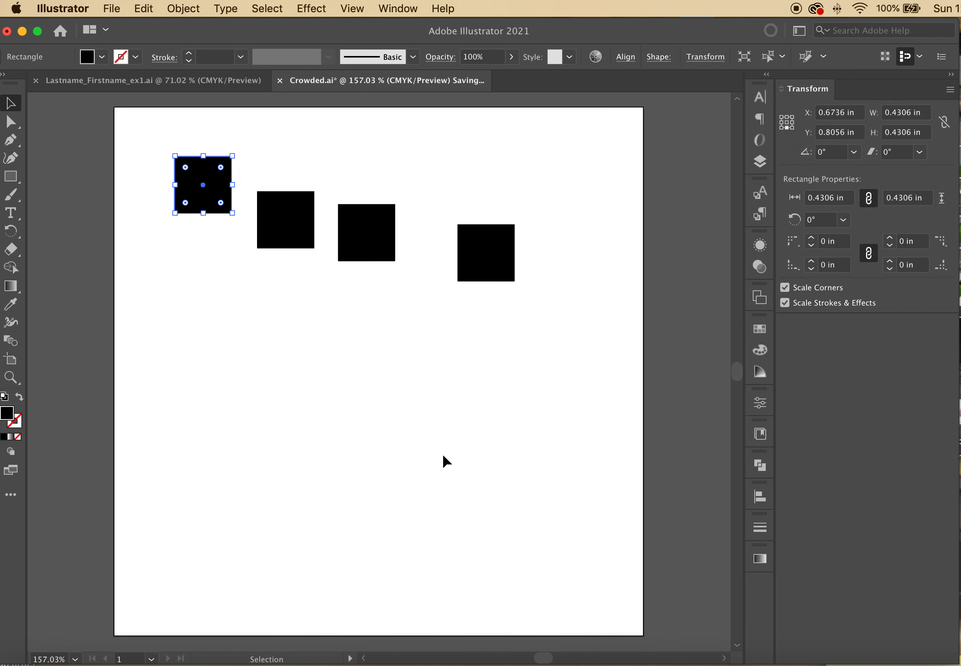
Rotate the top-left square to about 357.76°, then select the second square
{"action": "left_click", "coordinate": [308, 295]}
{"action": "left_click", "coordinate": [221, 195]}
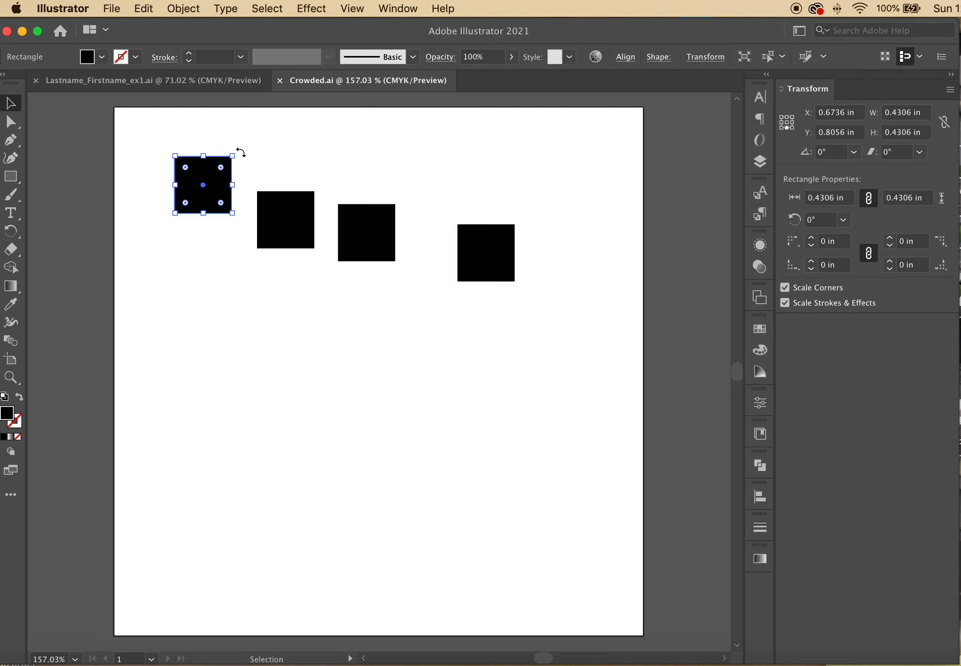
{"action": "left_click_drag", "start_coordinate": [240, 156], "coordinate": [259, 197]}
{"action": "scroll", "coordinate": [229, 147], "scroll_direction": "up", "scroll_amount": 2}
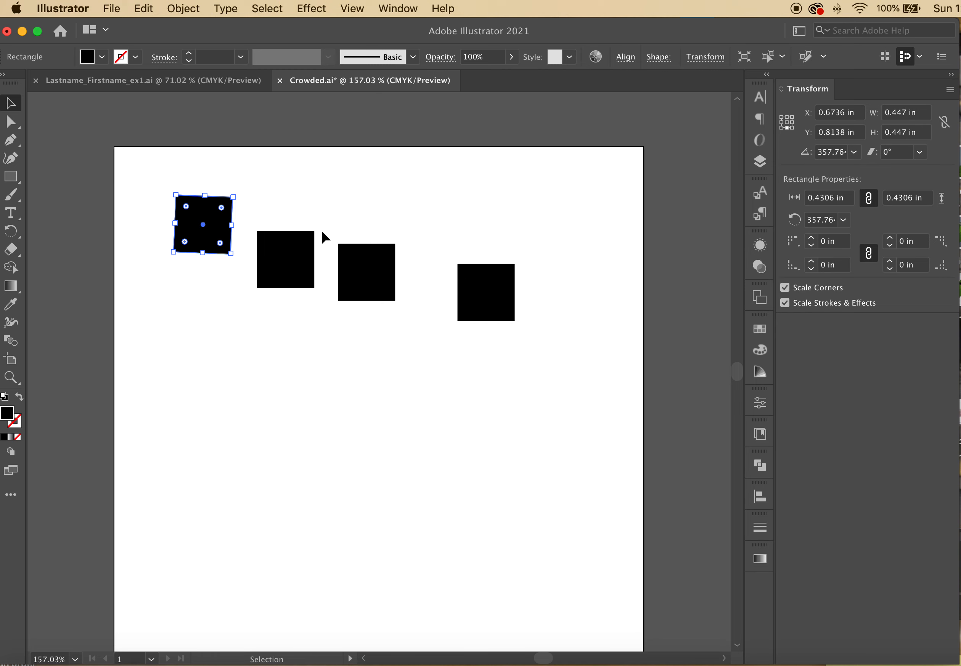
{"action": "left_click", "coordinate": [311, 247]}
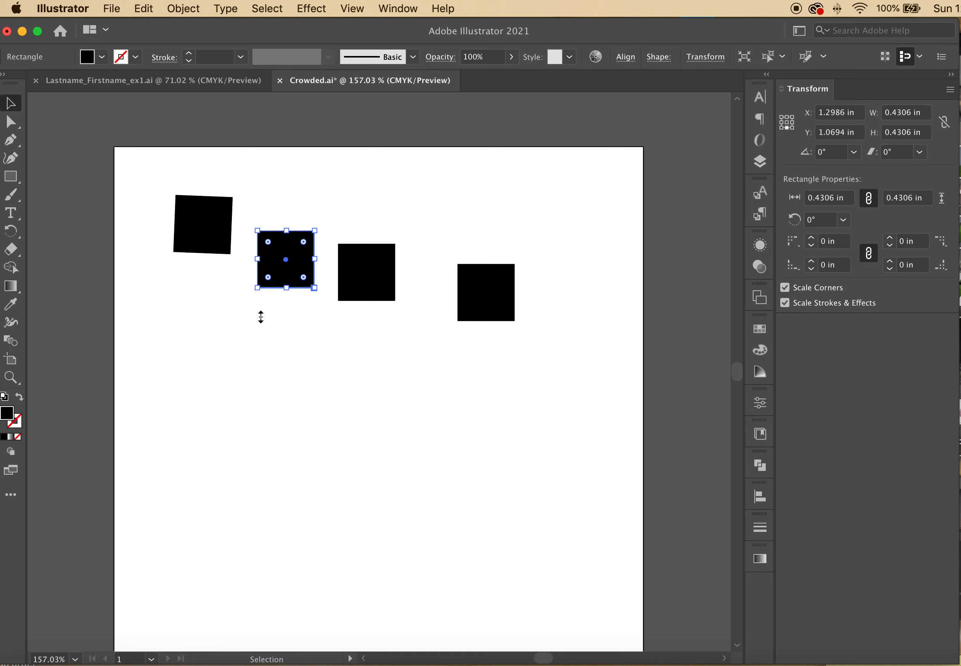
{"action": "scroll", "coordinate": [281, 289], "scroll_direction": "up", "scroll_amount": 5}
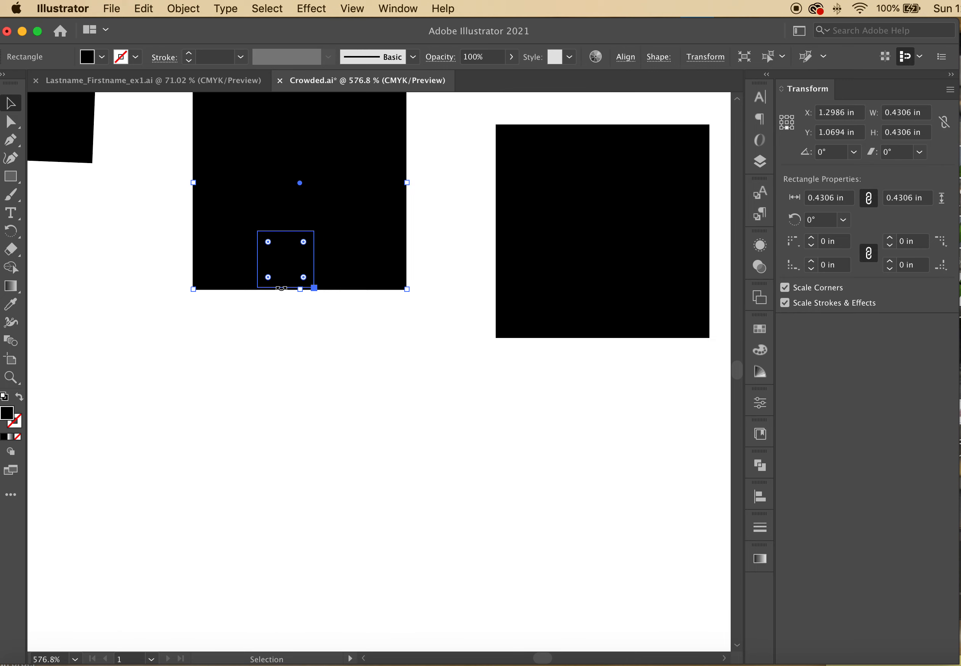
{"action": "scroll", "coordinate": [281, 289], "scroll_direction": "down", "scroll_amount": 2}
{"action": "scroll", "coordinate": [281, 289], "scroll_direction": "left", "scroll_amount": 2}
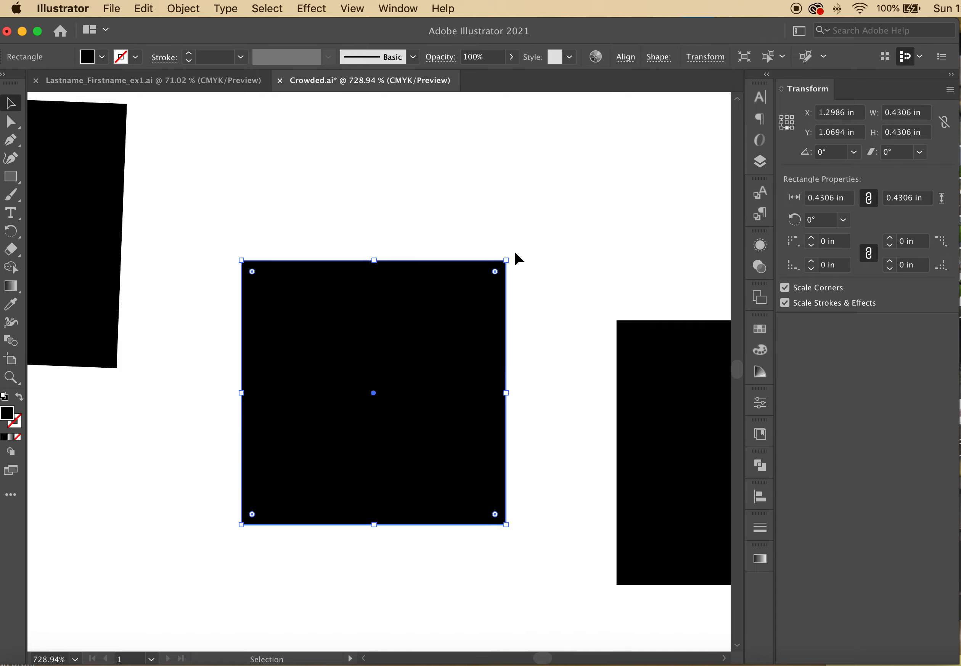
Rotate one black square into a tilted diamond
{"action": "left_click_drag", "start_coordinate": [515, 253], "coordinate": [453, 184]}
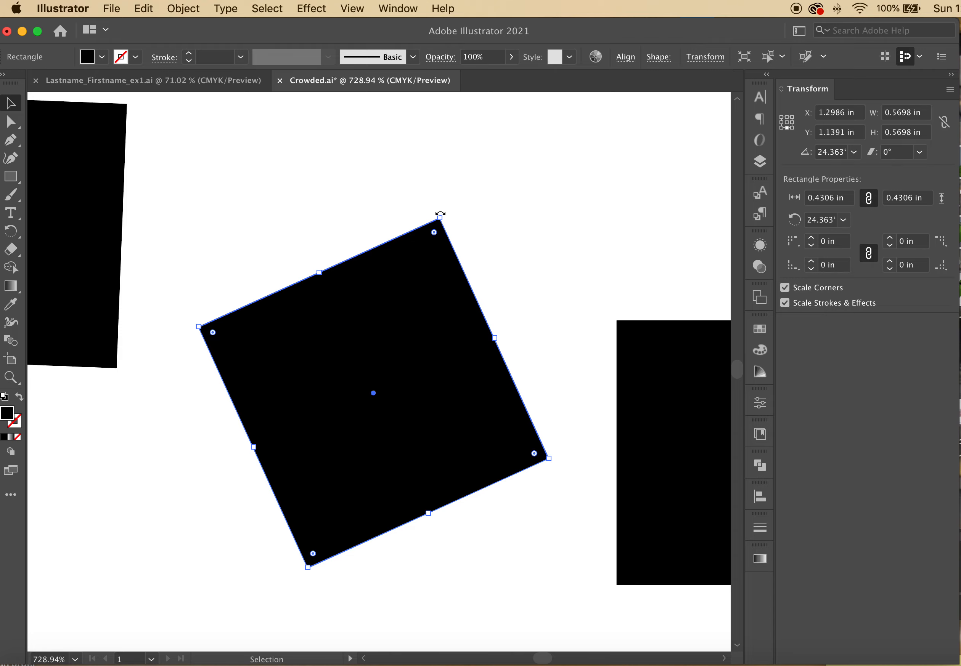
{"action": "left_click_drag", "start_coordinate": [443, 212], "coordinate": [416, 219]}
{"action": "key", "text": "super+0"}
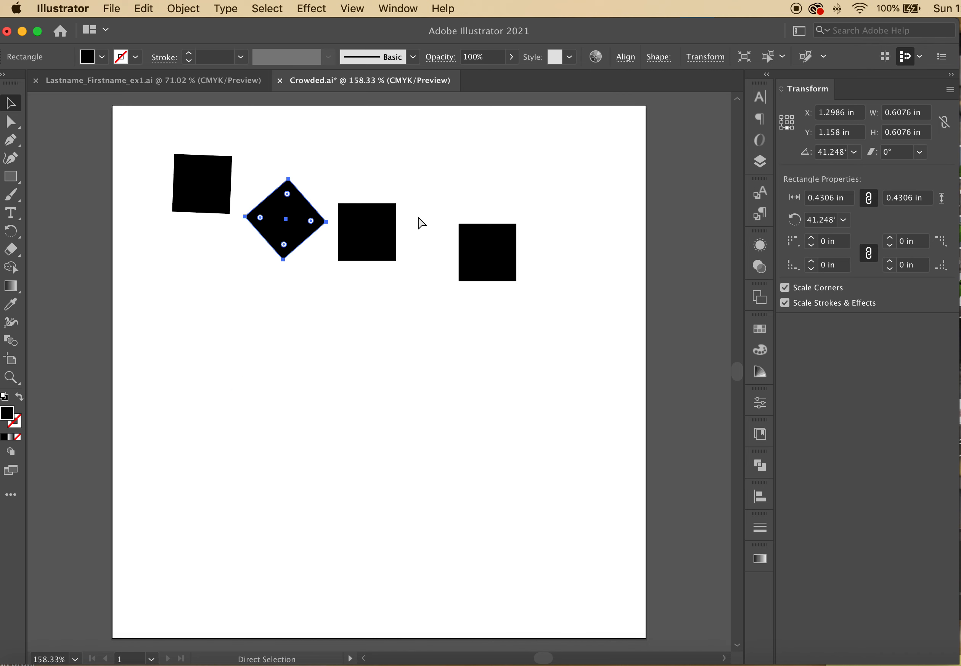
Enlarge the third square proportionally from 0.4306 in to 0.8194 in
{"action": "left_click", "coordinate": [398, 247]}
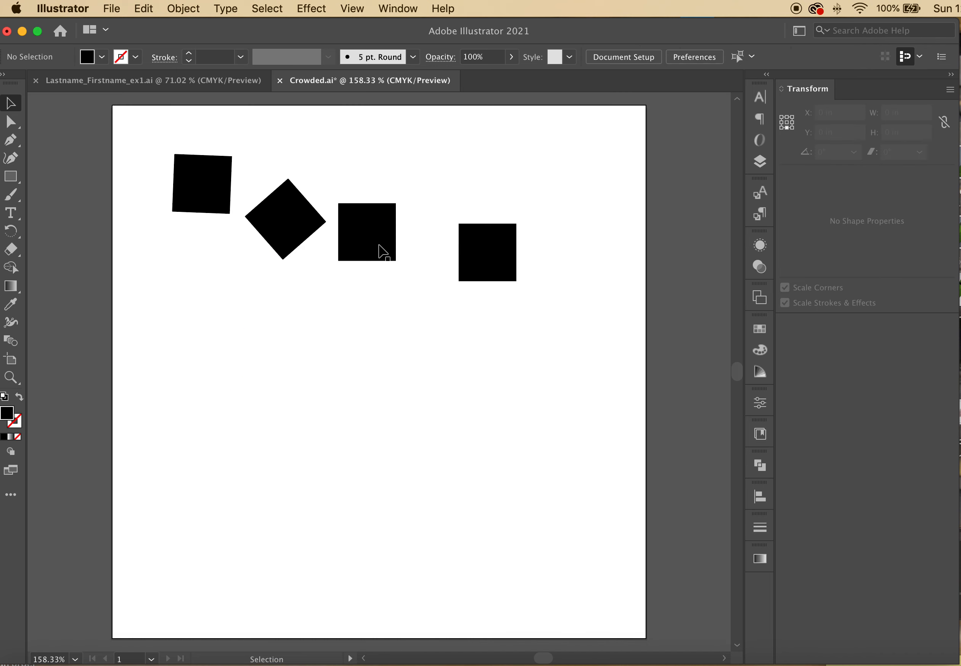
{"action": "scroll", "coordinate": [382, 251], "scroll_direction": "up", "scroll_amount": 5}
{"action": "scroll", "coordinate": [382, 252], "scroll_direction": "left", "scroll_amount": 3}
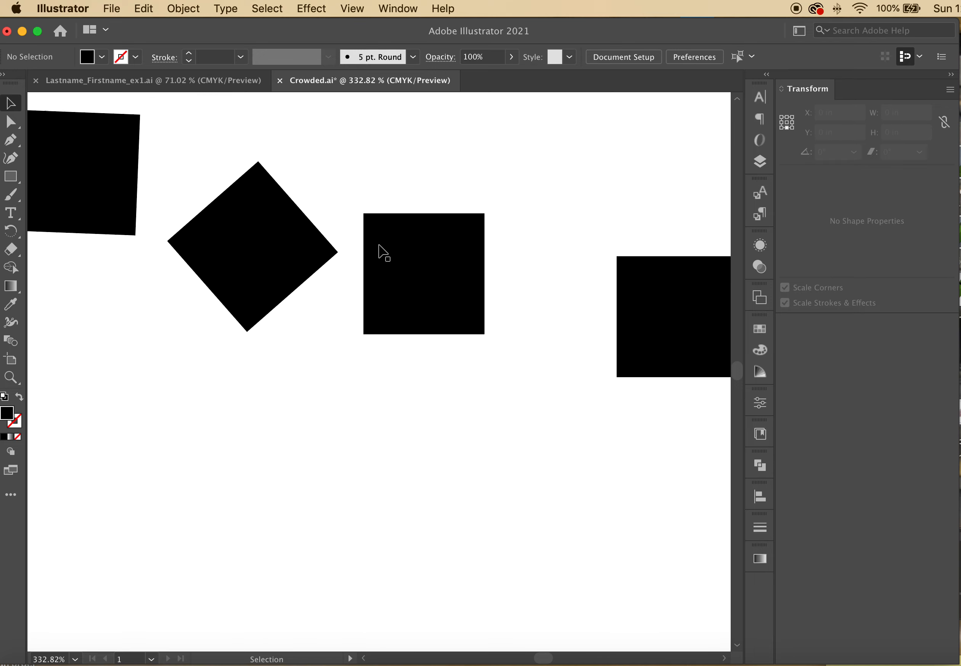
{"action": "left_click", "coordinate": [381, 251]}
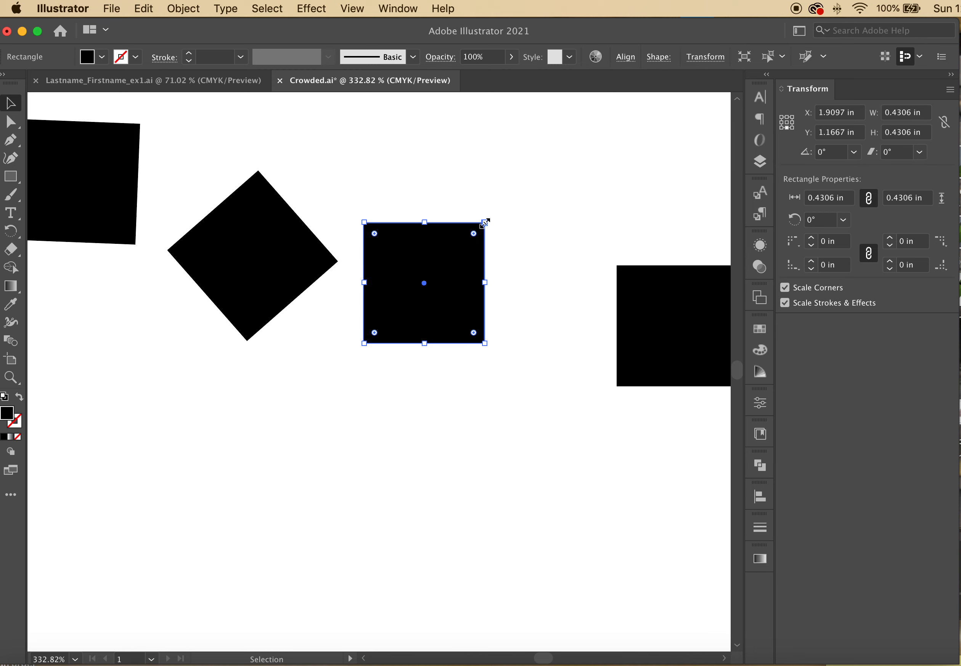
{"action": "left_click_drag", "start_coordinate": [485, 222], "coordinate": [695, 113]}
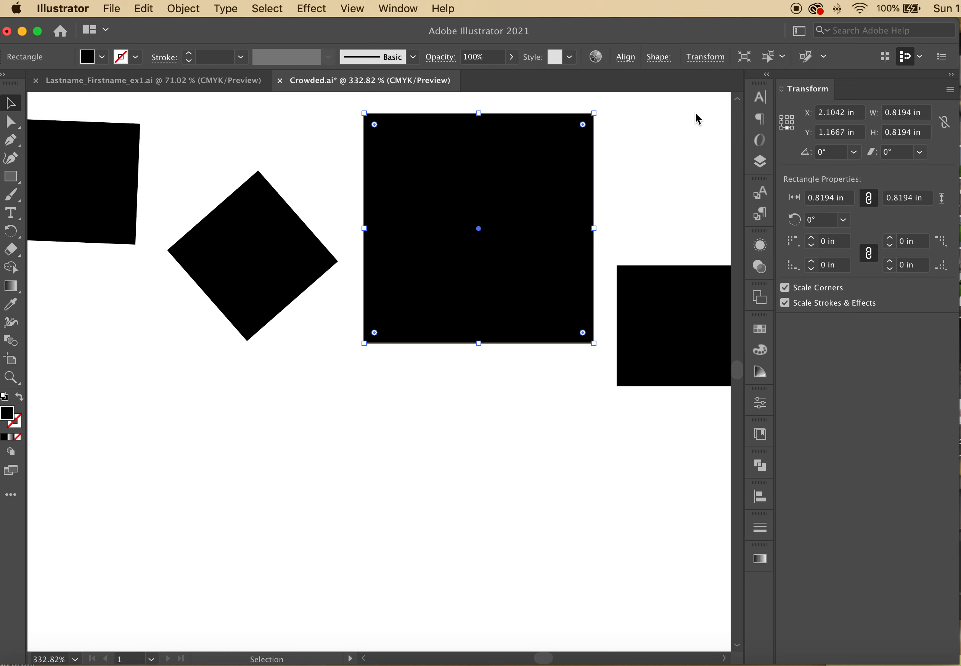
{"action": "key", "text": "super+0"}
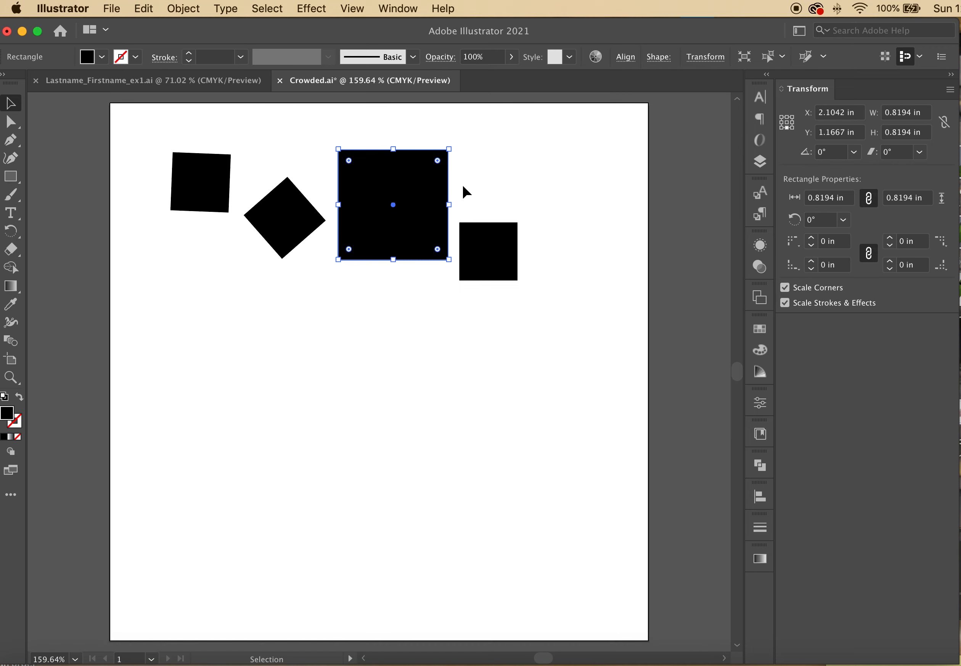
Turn the right square into an enlarged diamond, then move the top square up and enlarge it to 2 in
{"action": "left_click", "coordinate": [488, 262]}
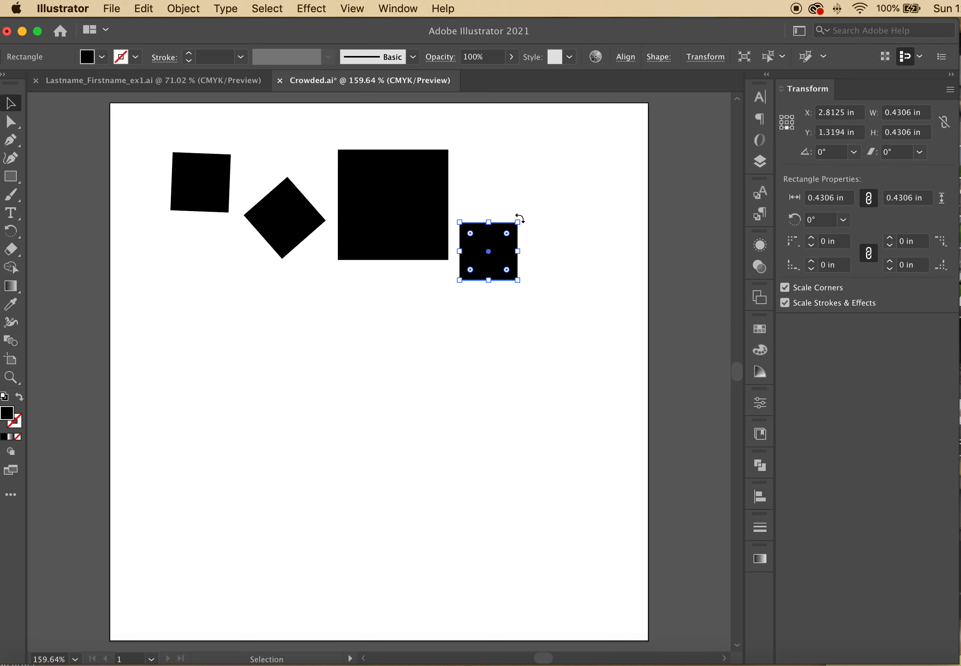
{"action": "left_click_drag", "start_coordinate": [520, 219], "coordinate": [722, 239]}
{"action": "left_click_drag", "start_coordinate": [595, 257], "coordinate": [605, 408]}
{"action": "left_click_drag", "start_coordinate": [375, 214], "coordinate": [374, 159]}
{"action": "left_click_drag", "start_coordinate": [421, 206], "coordinate": [580, 364]}
Move and enlarge the left diamond, enlarge the small square, and rotate it about 18° counter-clockwise
{"action": "left_click", "coordinate": [222, 133]}
{"action": "left_click_drag", "start_coordinate": [253, 214], "coordinate": [364, 311]}
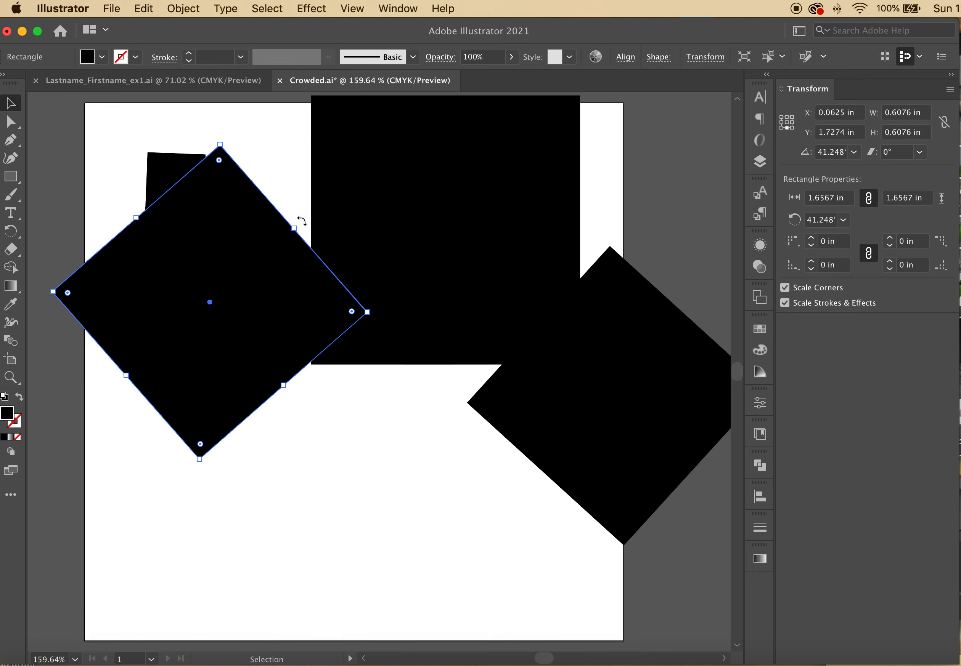
{"action": "left_click_drag", "start_coordinate": [178, 171], "coordinate": [567, 394]}
{"action": "left_click_drag", "start_coordinate": [445, 507], "coordinate": [398, 540]}
{"action": "mouse_move", "coordinate": [535, 409]}
{"action": "left_mouse_down"}
{"action": "mouse_move", "coordinate": [448, 407]}
{"action": "mouse_move", "coordinate": [549, 392]}
{"action": "left_mouse_up"}
{"action": "left_click", "coordinate": [429, 542]}
{"action": "left_click_drag", "start_coordinate": [372, 410], "coordinate": [343, 436]}
Nudge the large top square slightly down and to the right
{"action": "left_click", "coordinate": [476, 398]}
{"action": "left_click", "coordinate": [553, 393]}
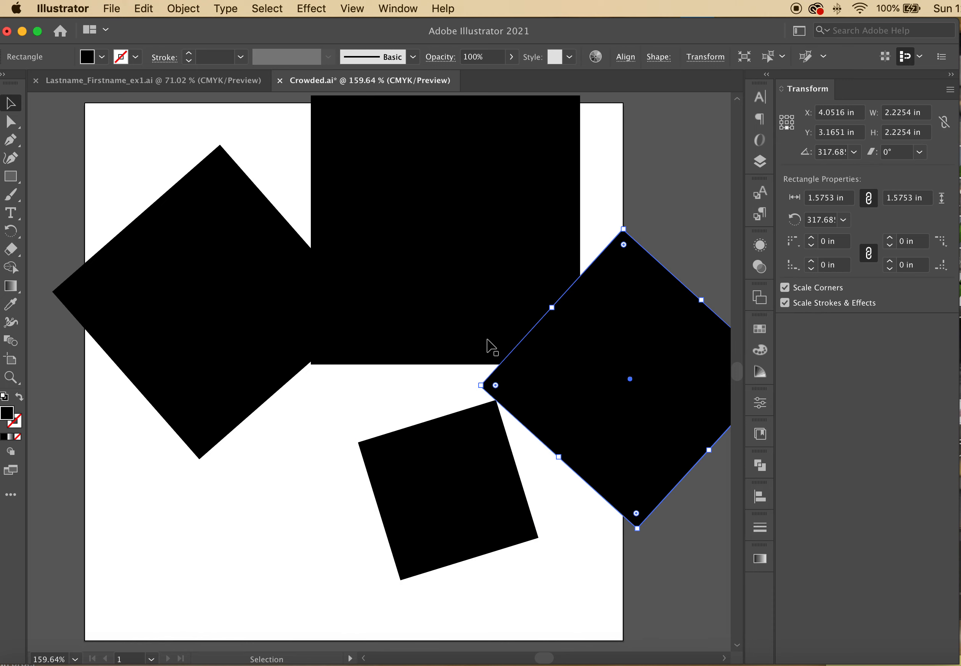
{"action": "left_click", "coordinate": [488, 344]}
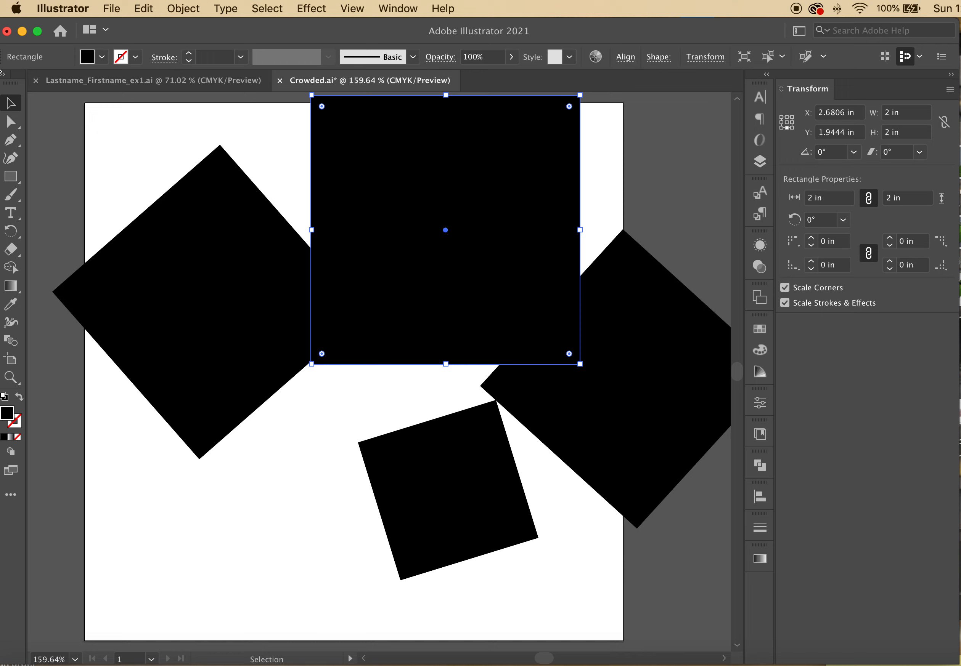
{"action": "left_click", "coordinate": [96, 144]}
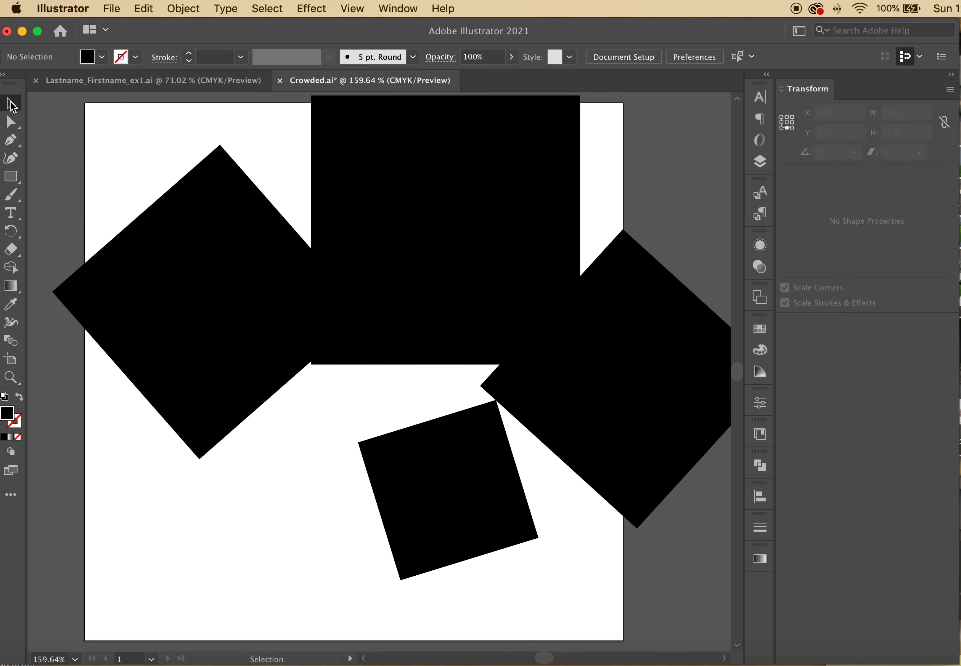
{"action": "left_click", "coordinate": [356, 152]}
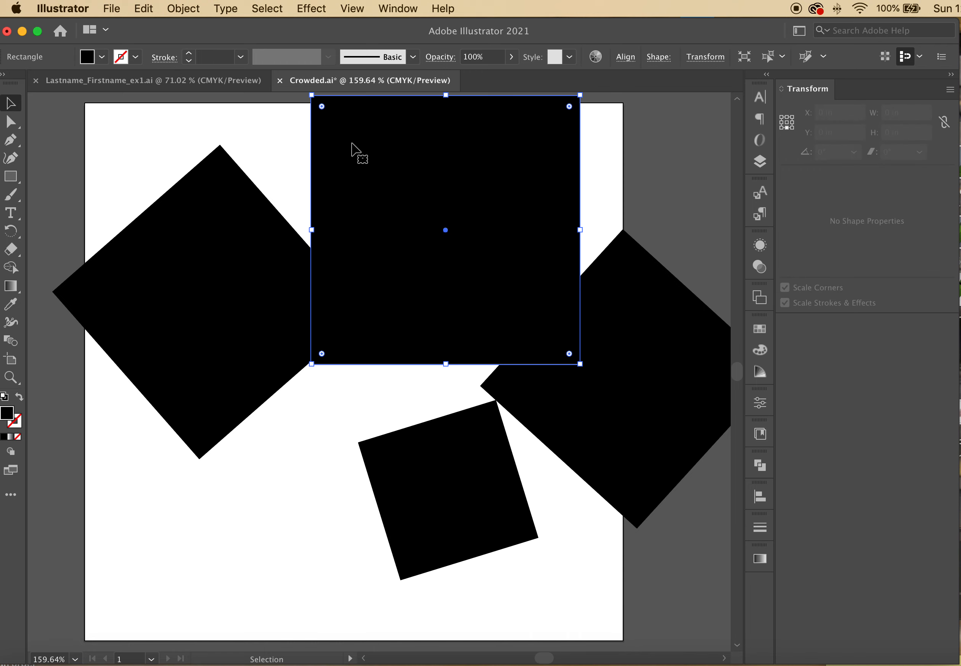
{"action": "left_click_drag", "start_coordinate": [389, 173], "coordinate": [413, 221]}
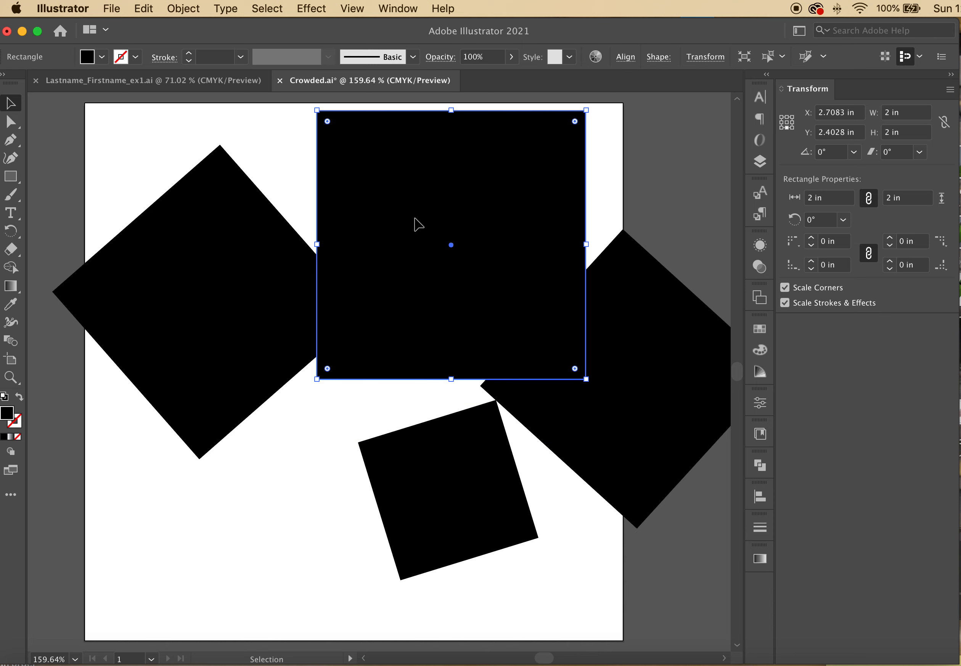
Try moving the left diamond's top anchor with Direct Selection, then undo it
{"action": "left_click", "coordinate": [10, 123]}
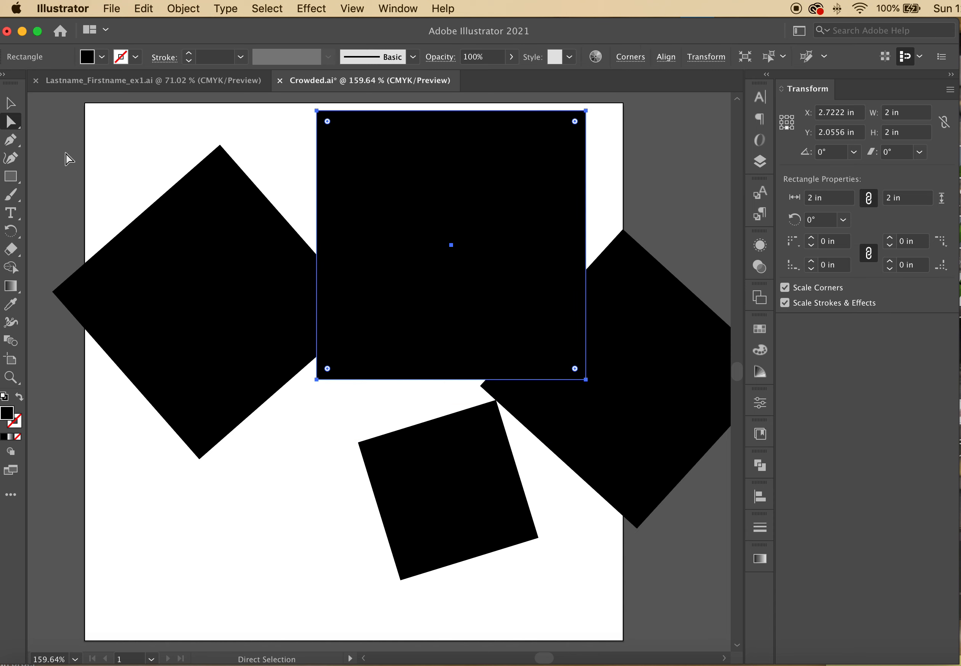
{"action": "mouse_move", "coordinate": [223, 148]}
{"action": "left_mouse_down"}
{"action": "mouse_move", "coordinate": [166, 114]}
{"action": "mouse_move", "coordinate": [139, 204]}
{"action": "mouse_move", "coordinate": [133, 348]}
{"action": "mouse_move", "coordinate": [276, 372]}
{"action": "mouse_move", "coordinate": [215, 138]}
{"action": "left_mouse_up"}
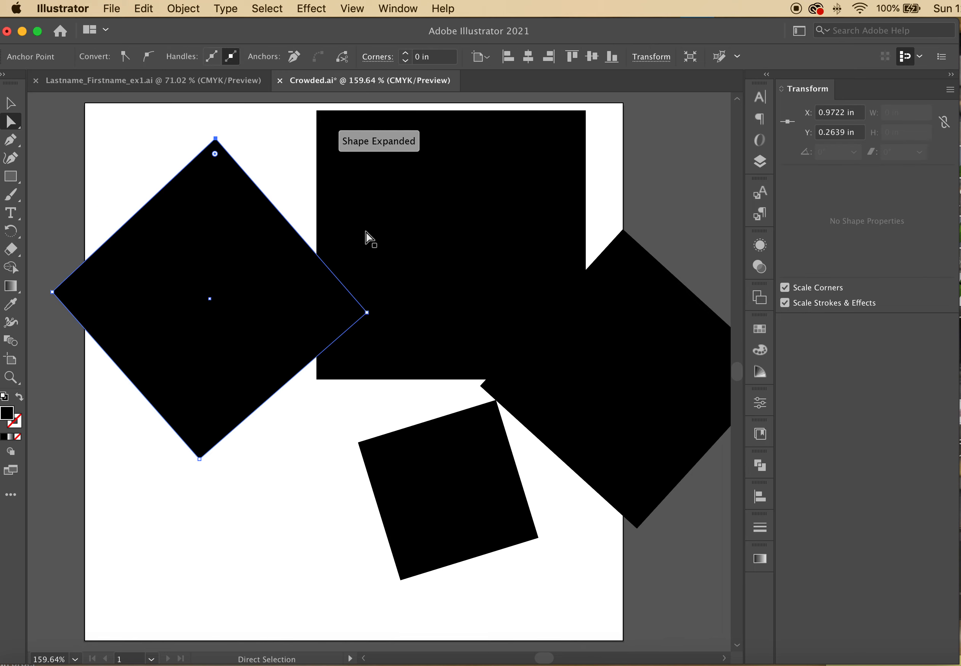
{"action": "key", "text": "super+z"}
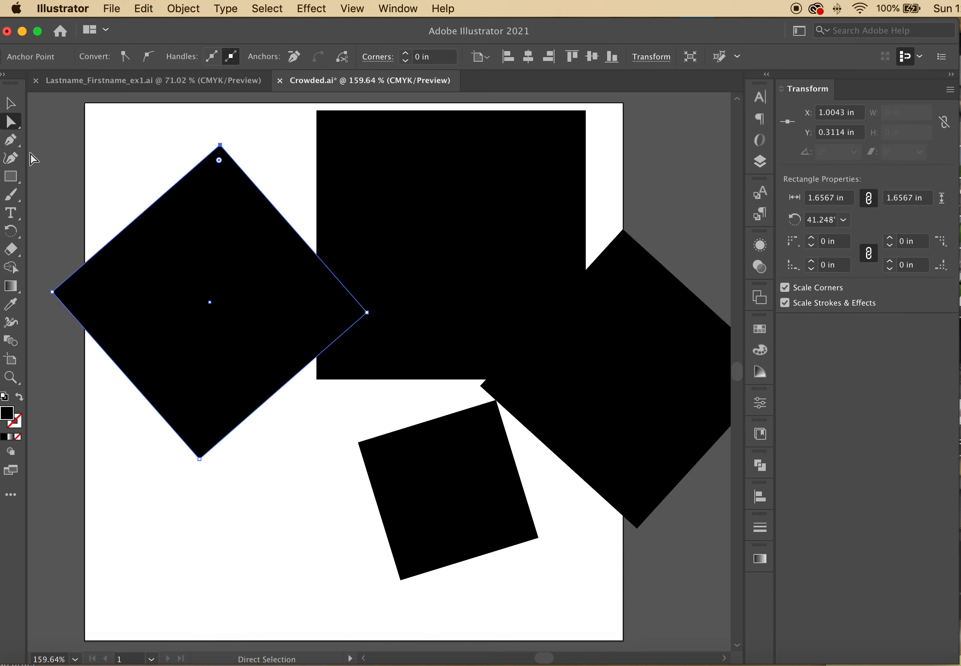
{"action": "left_click", "coordinate": [9, 107]}
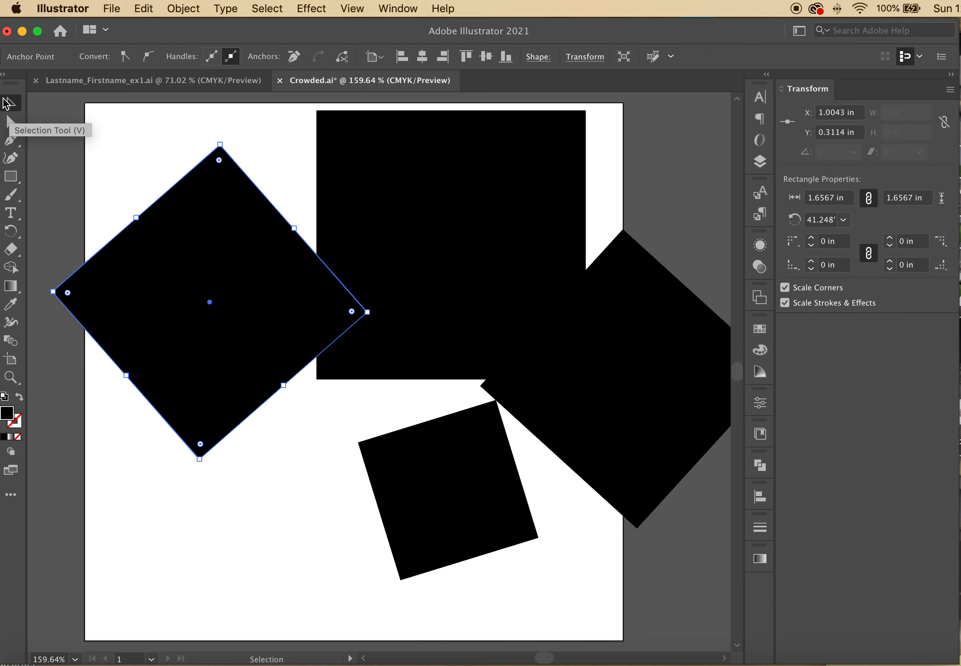
{"action": "left_click", "coordinate": [123, 142]}
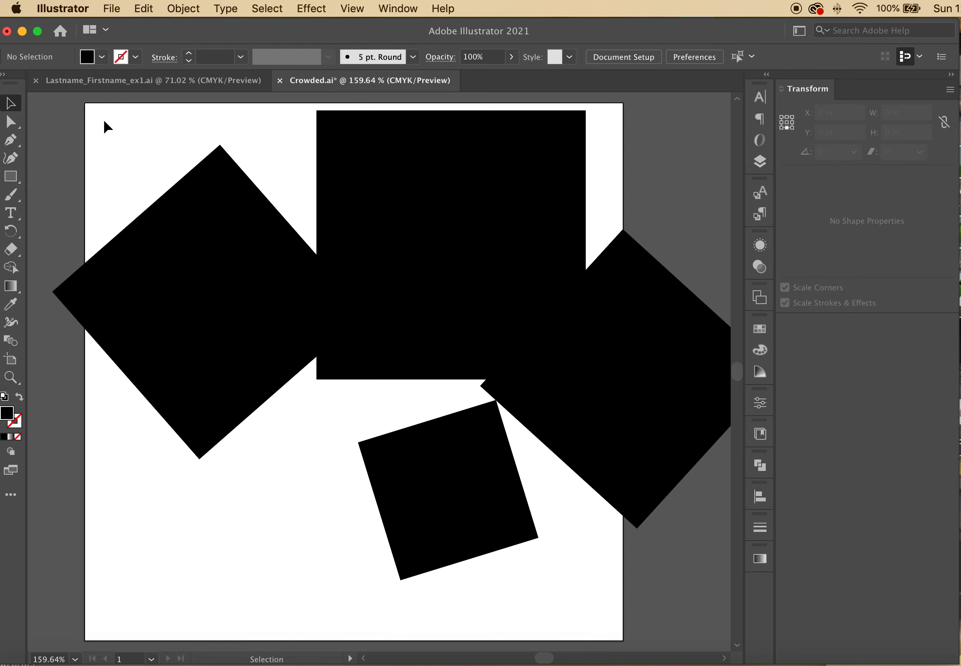
Enlarge the rotated square from 1.0715 in to 1.8935 in and move it toward the artboard bottom
{"action": "left_click_drag", "start_coordinate": [451, 536], "coordinate": [399, 595]}
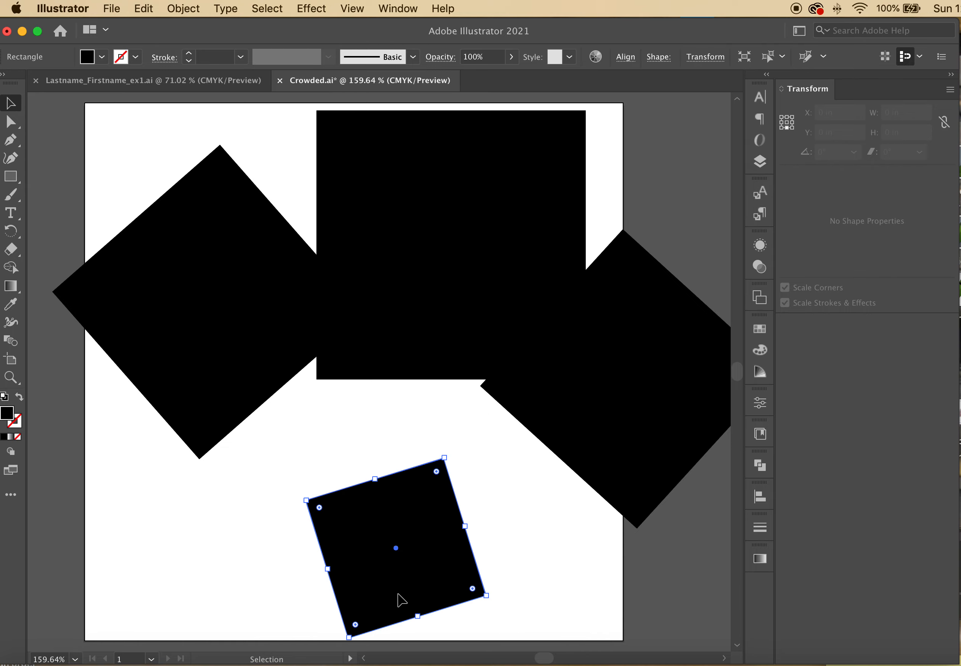
{"action": "left_click_drag", "start_coordinate": [446, 458], "coordinate": [624, 361]}
{"action": "left_click_drag", "start_coordinate": [497, 492], "coordinate": [488, 530]}
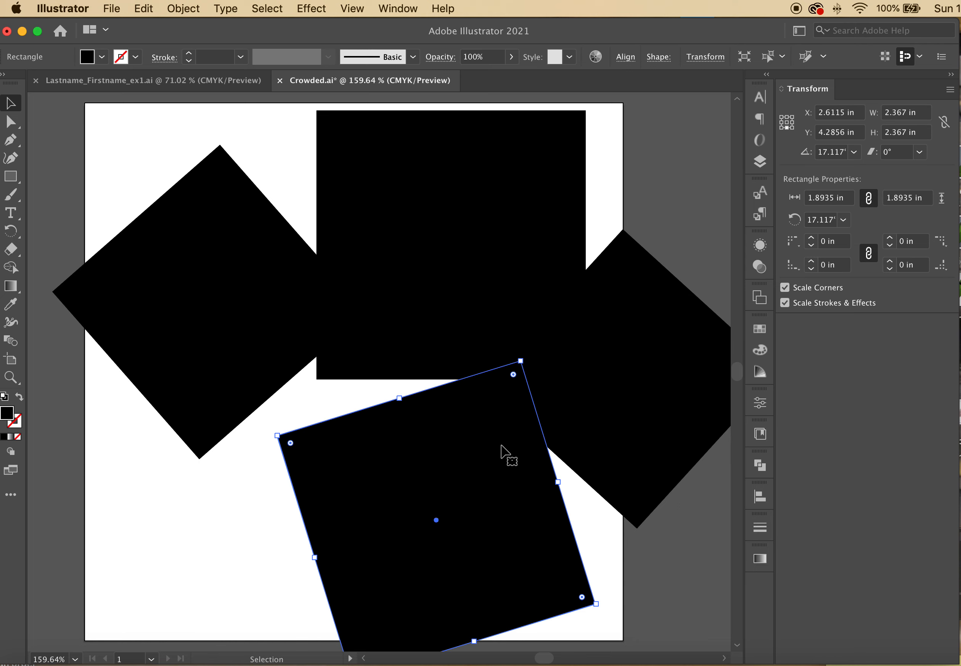
{"action": "left_click", "coordinate": [664, 201]}
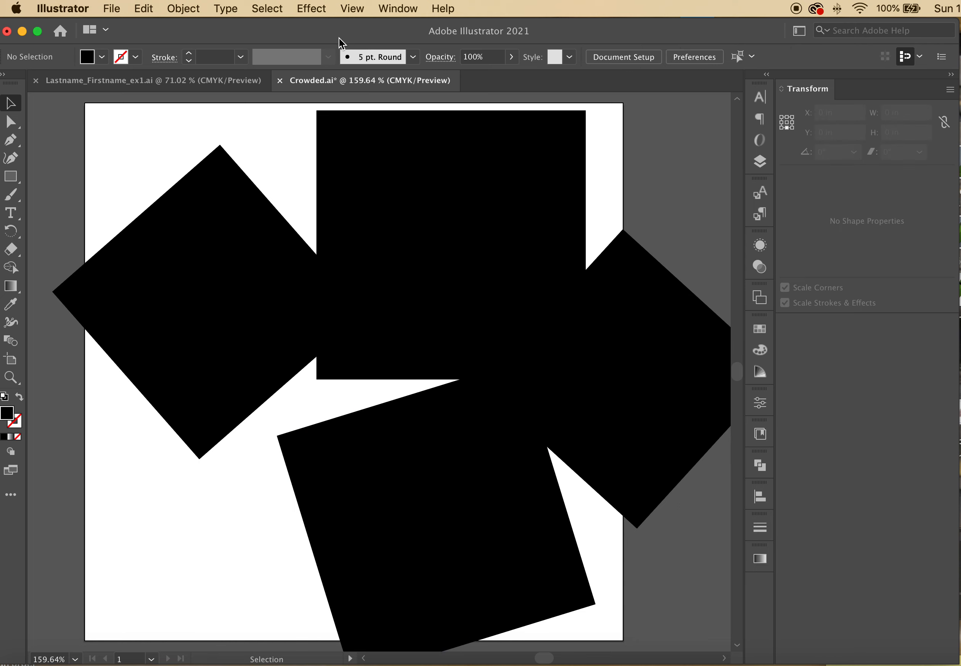
{"action": "left_click", "coordinate": [112, 8]}
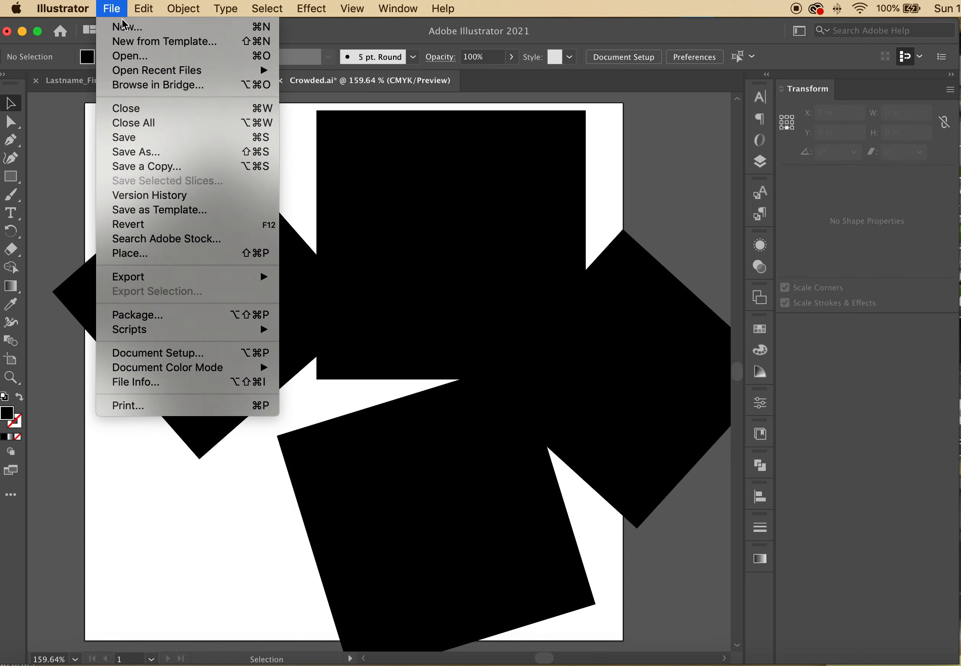
Save Crowded.ai, then save a copy as Alone.ai in Take two with default Illustrator options
{"action": "left_click", "coordinate": [129, 138]}
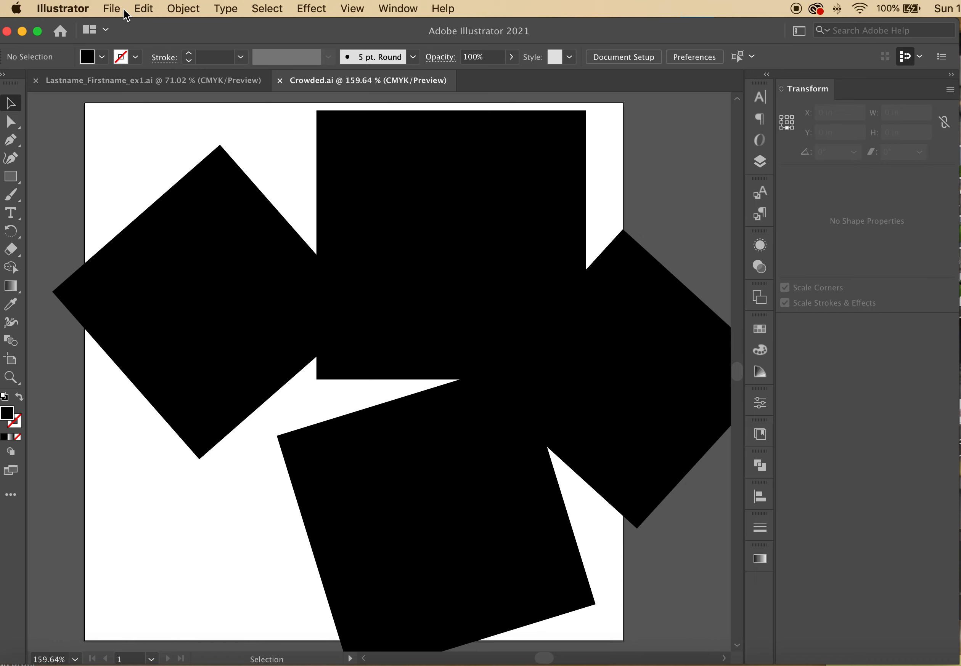
{"action": "left_click", "coordinate": [113, 8]}
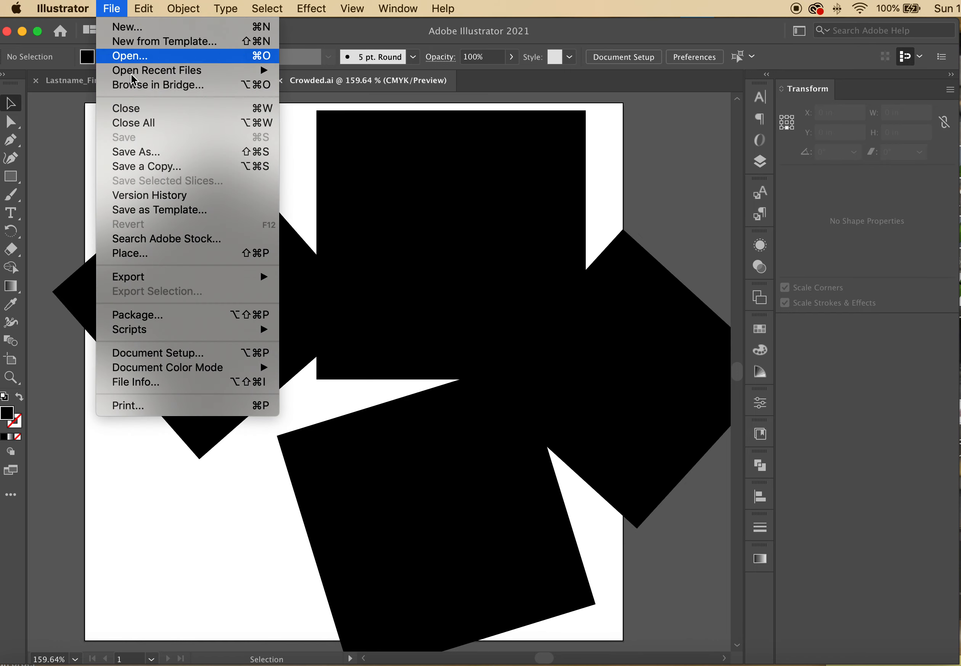
{"action": "left_click", "coordinate": [134, 149]}
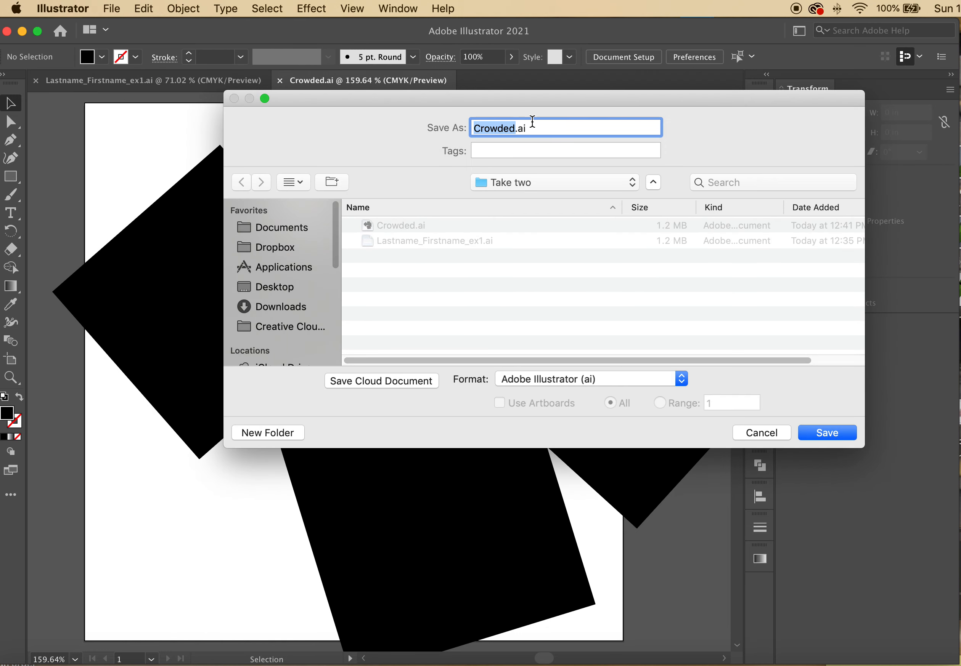
{"action": "type", "text": "AI"}
{"action": "type", "text": "one"}
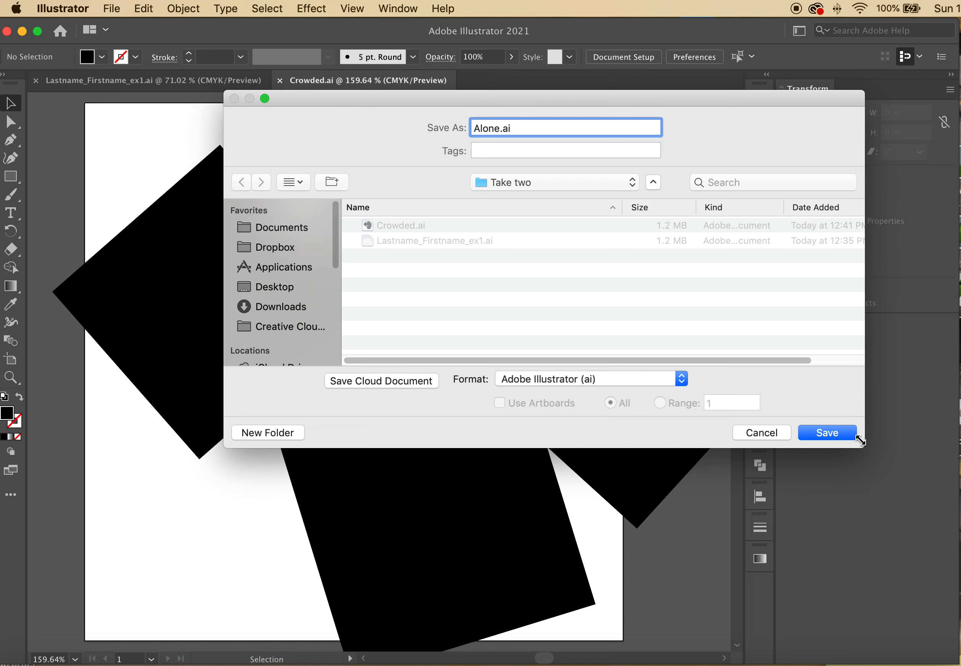
{"action": "left_click", "coordinate": [849, 435]}
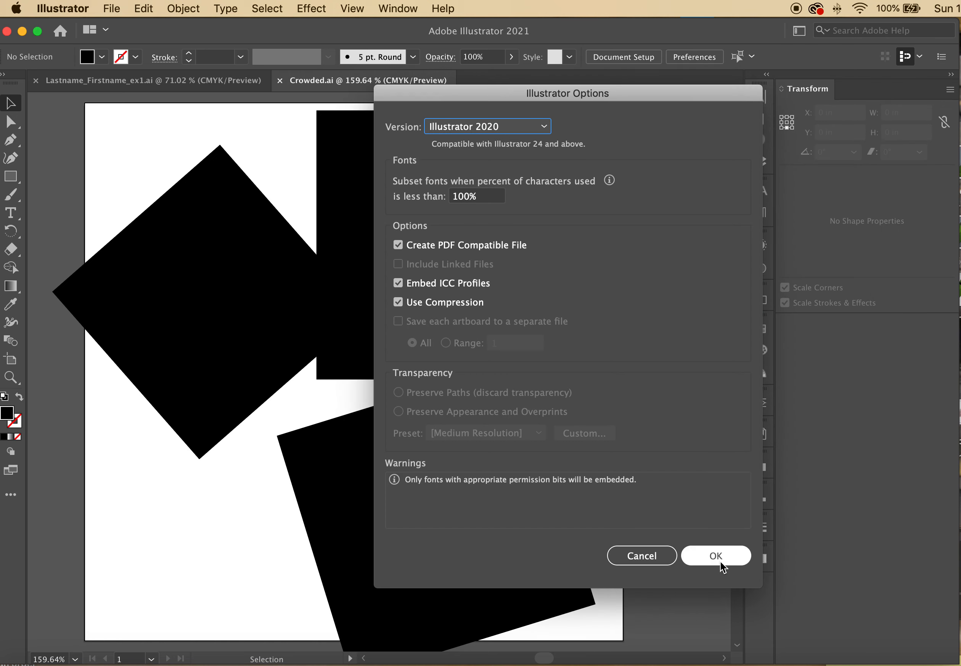
{"action": "left_click", "coordinate": [720, 563]}
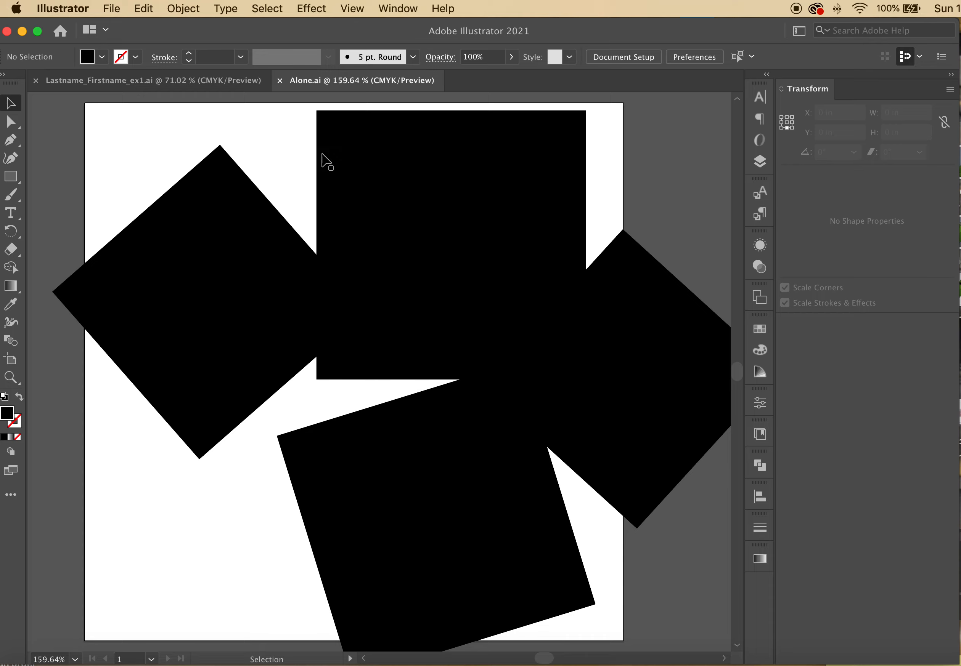
Shrink the left diamond and move it to the lower-left corner
{"action": "left_click", "coordinate": [209, 304]}
{"action": "left_click_drag", "start_coordinate": [219, 147], "coordinate": [205, 373]}
{"action": "left_click_drag", "start_coordinate": [204, 431], "coordinate": [153, 584]}
Move the large bottom square up and left and resize it to about 2.49 in
{"action": "left_click_drag", "start_coordinate": [374, 556], "coordinate": [146, 358]}
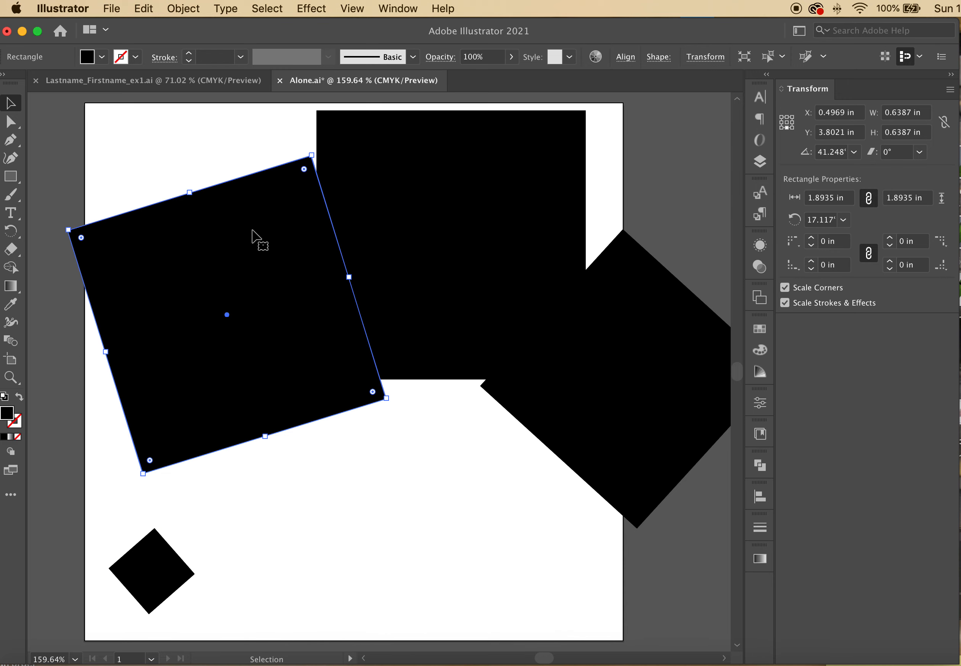
{"action": "left_click_drag", "start_coordinate": [312, 156], "coordinate": [273, 235]}
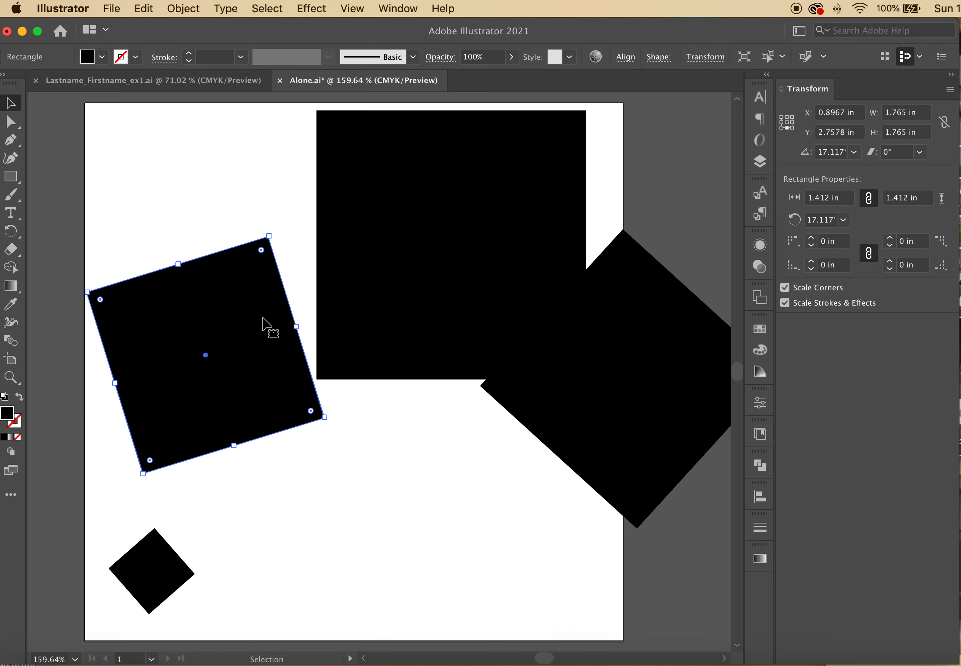
{"action": "left_click_drag", "start_coordinate": [263, 326], "coordinate": [280, 255]}
{"action": "left_click_drag", "start_coordinate": [289, 170], "coordinate": [343, 126]}
{"action": "left_click_drag", "start_coordinate": [335, 293], "coordinate": [271, 243]}
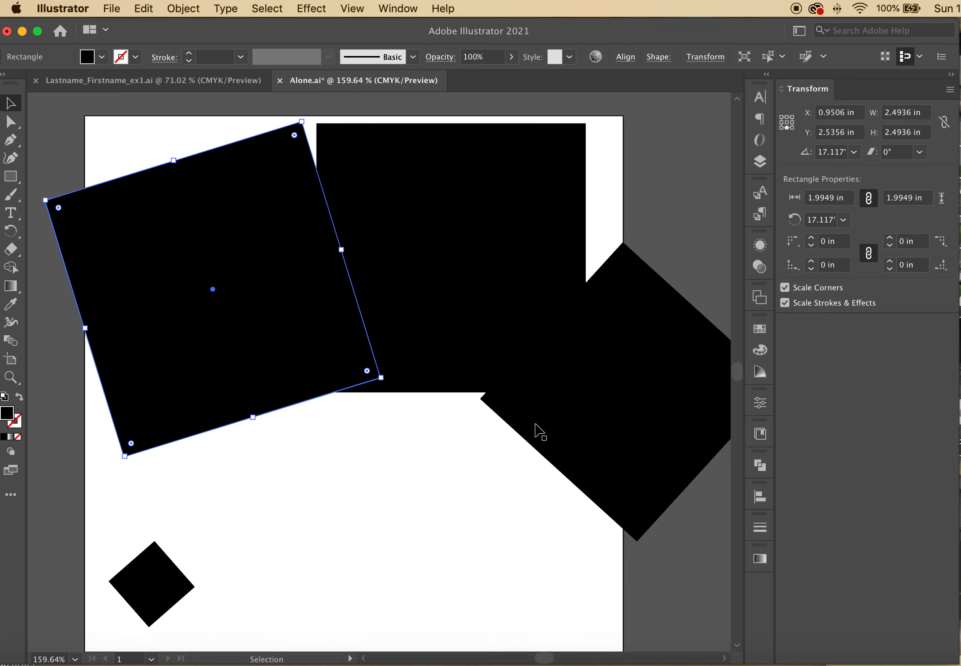
Enlarge the right diamond, then scale the upper square to 1.5 in and rotate it to about 326.5°
{"action": "left_click_drag", "start_coordinate": [619, 422], "coordinate": [544, 512]}
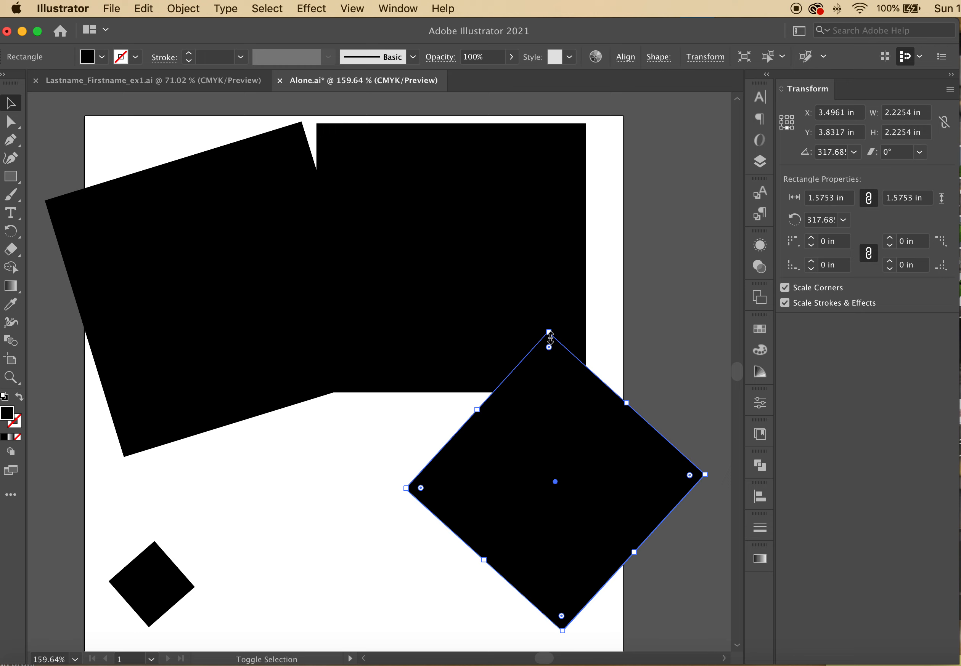
{"action": "left_click_drag", "start_coordinate": [550, 337], "coordinate": [544, 233]}
{"action": "left_click", "coordinate": [503, 155]}
{"action": "left_click_drag", "start_coordinate": [587, 122], "coordinate": [638, 193]}
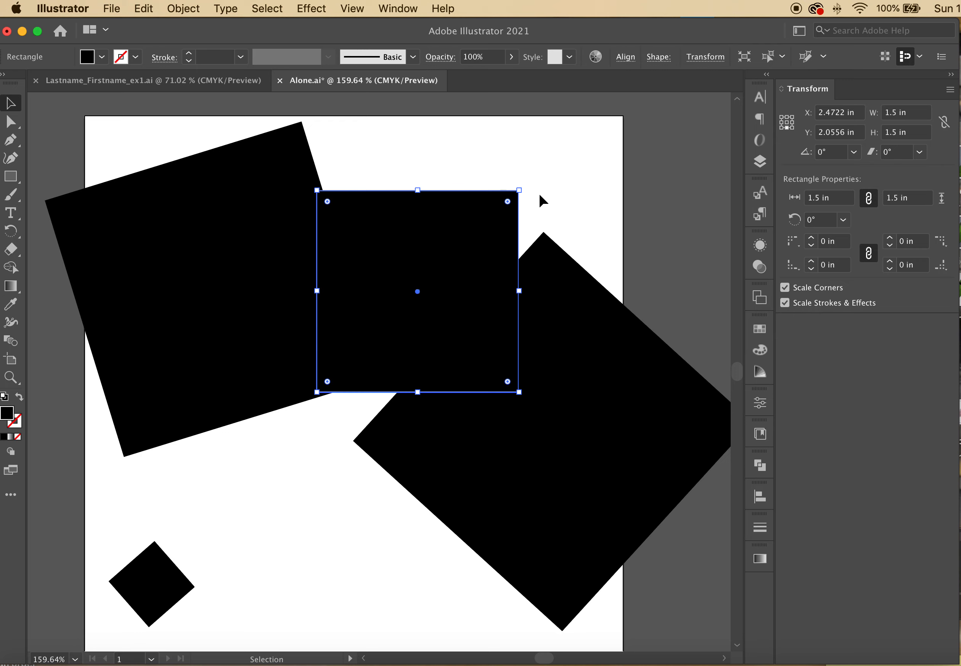
{"action": "left_click_drag", "start_coordinate": [523, 187], "coordinate": [555, 264]}
{"action": "left_click_drag", "start_coordinate": [694, 229], "coordinate": [690, 234]}
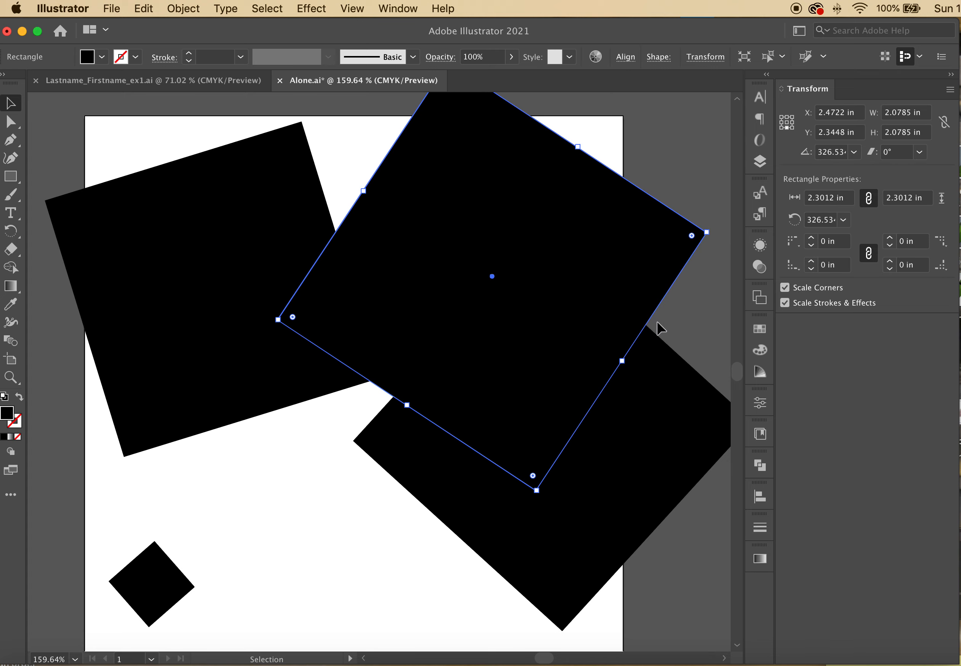
Move the lower-right 2.1011-in diamond up and left, nudging it into place
{"action": "left_click_drag", "start_coordinate": [606, 548], "coordinate": [490, 624]}
{"action": "key", "text": "shift+Right"}
{"action": "key", "text": "Down"}
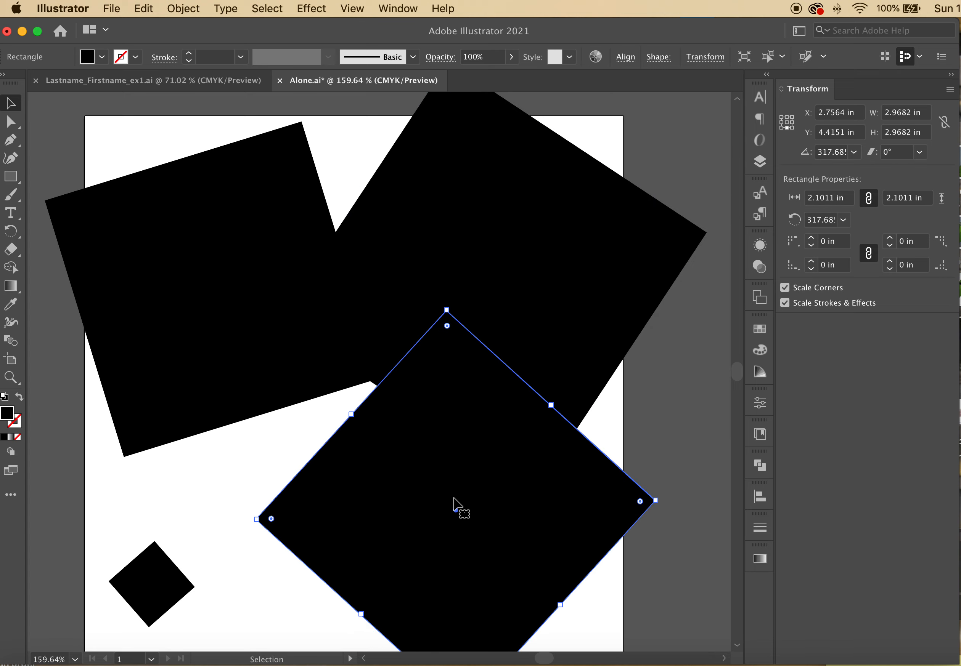
{"action": "scroll", "coordinate": [208, 358], "scroll_direction": "down", "scroll_amount": 2}
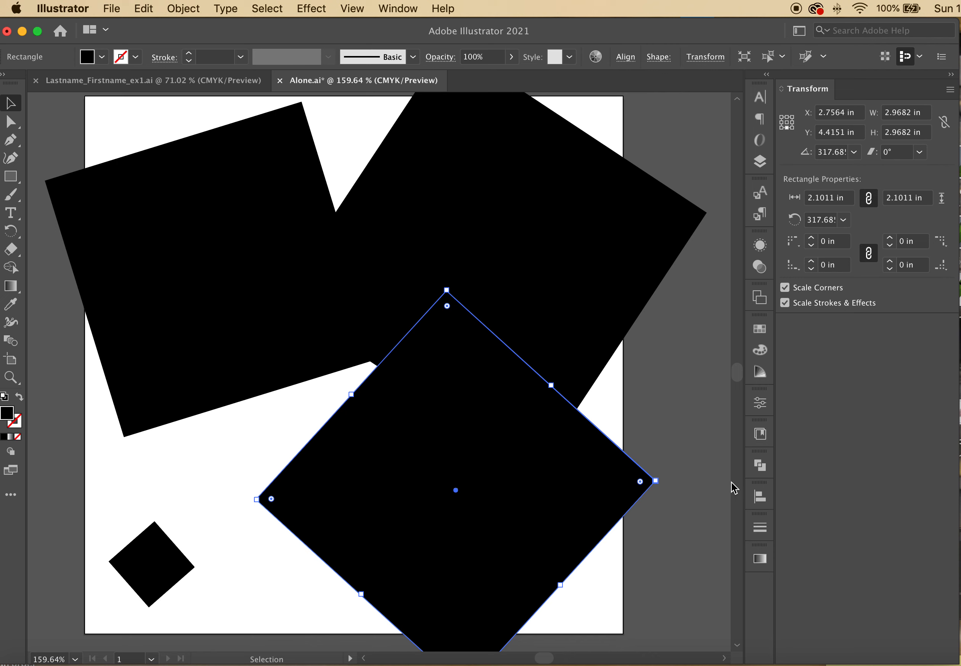
{"action": "left_click", "coordinate": [660, 419]}
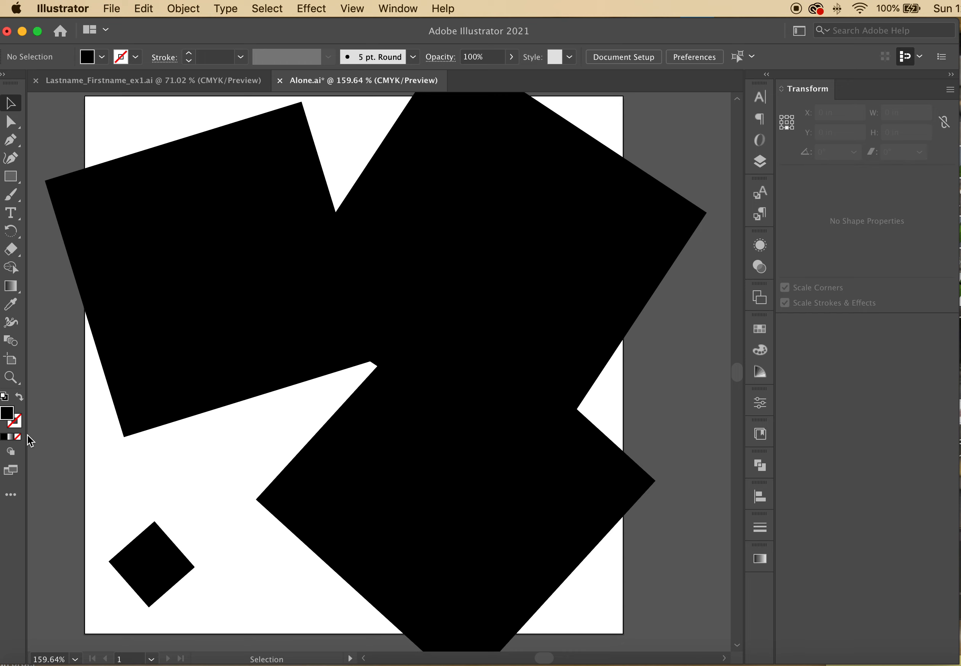
Give all the shapes a white stroke
{"action": "left_click", "coordinate": [17, 424]}
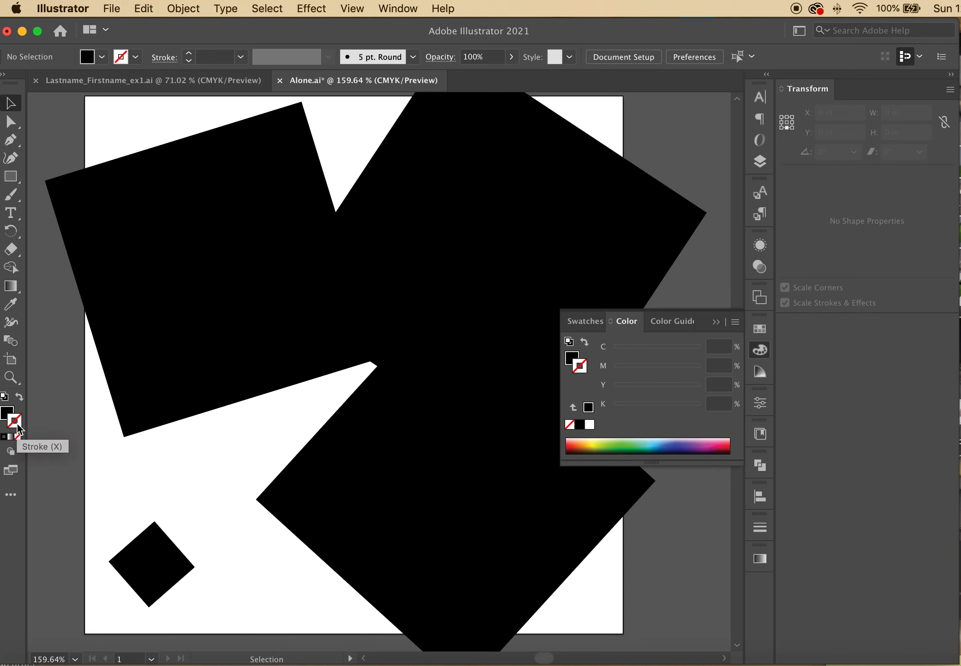
{"action": "left_click", "coordinate": [589, 425]}
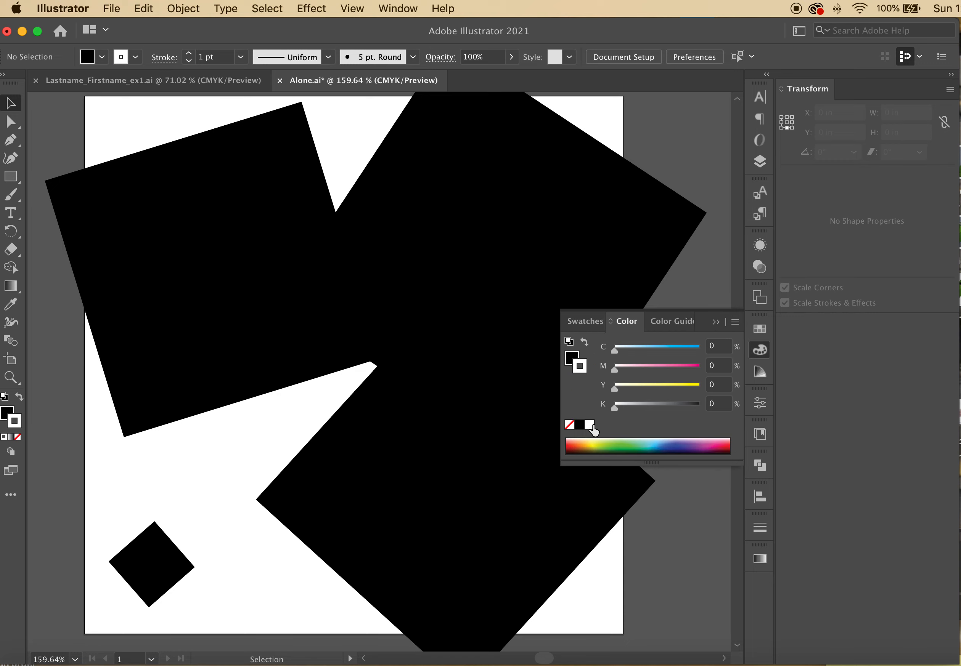
{"action": "left_click", "coordinate": [721, 326]}
{"action": "left_click", "coordinate": [229, 397]}
{"action": "scroll", "coordinate": [229, 397], "scroll_direction": "down", "scroll_amount": 5}
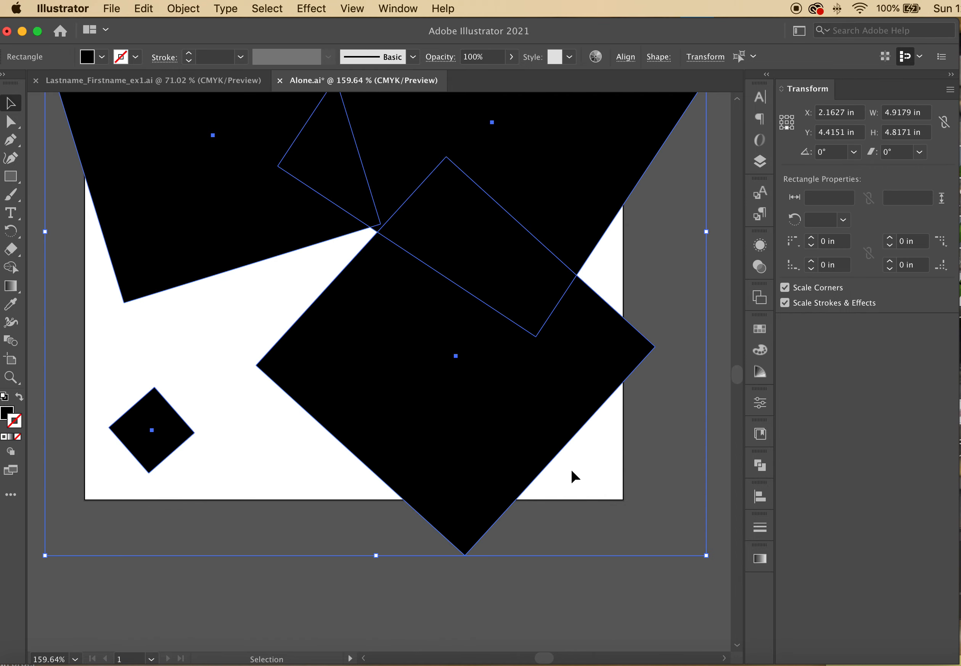
{"action": "scroll", "coordinate": [571, 473], "scroll_direction": "up", "scroll_amount": 5}
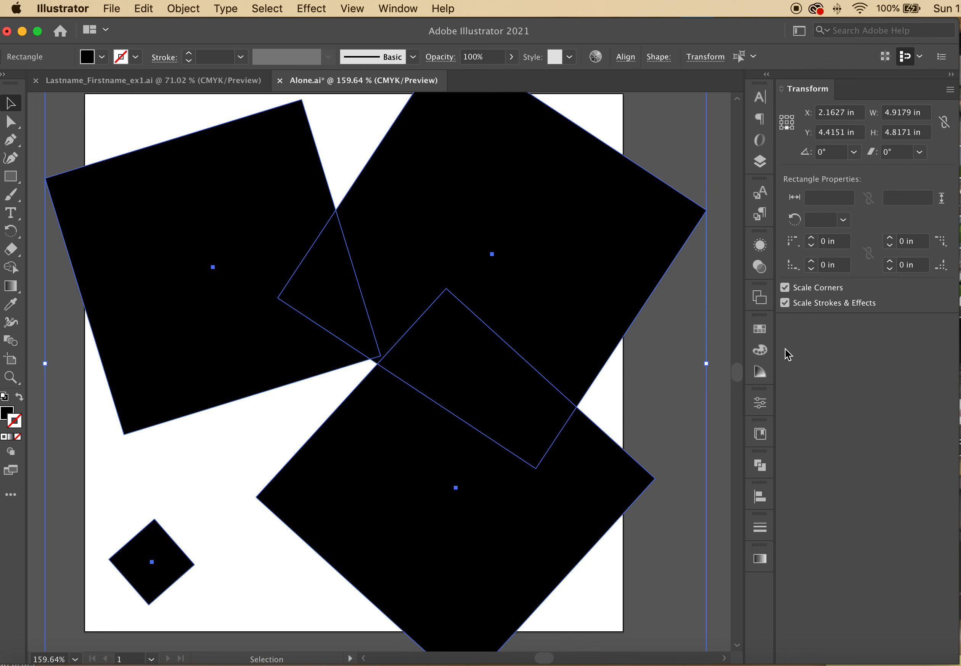
{"action": "left_click", "coordinate": [759, 329]}
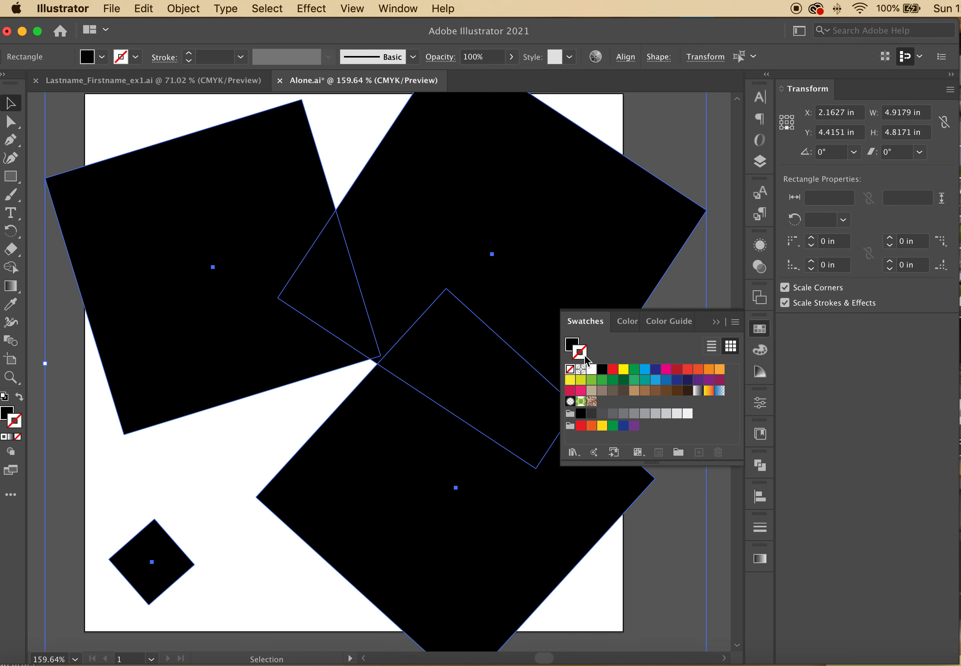
{"action": "left_click", "coordinate": [591, 369]}
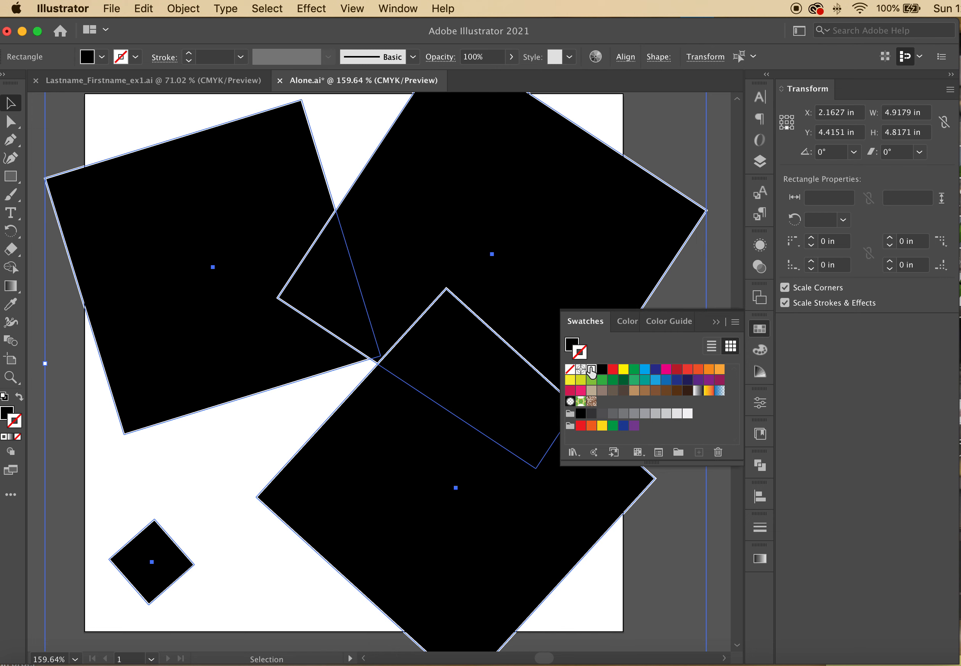
{"action": "left_click", "coordinate": [717, 183]}
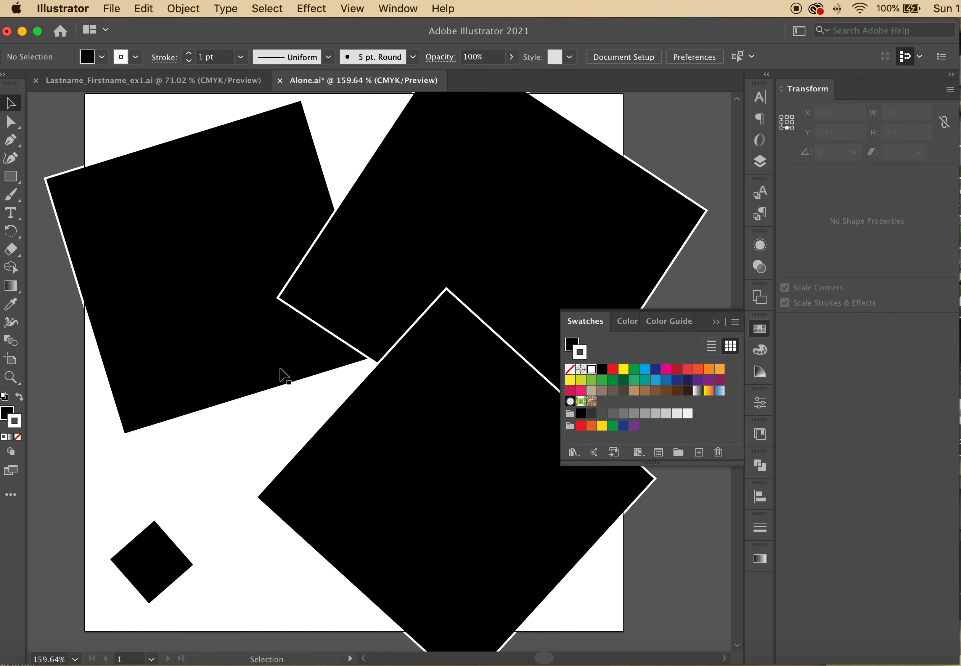
Set the three large rectangles' stroke to None
{"action": "left_click_drag", "start_coordinate": [276, 399], "coordinate": [511, 280]}
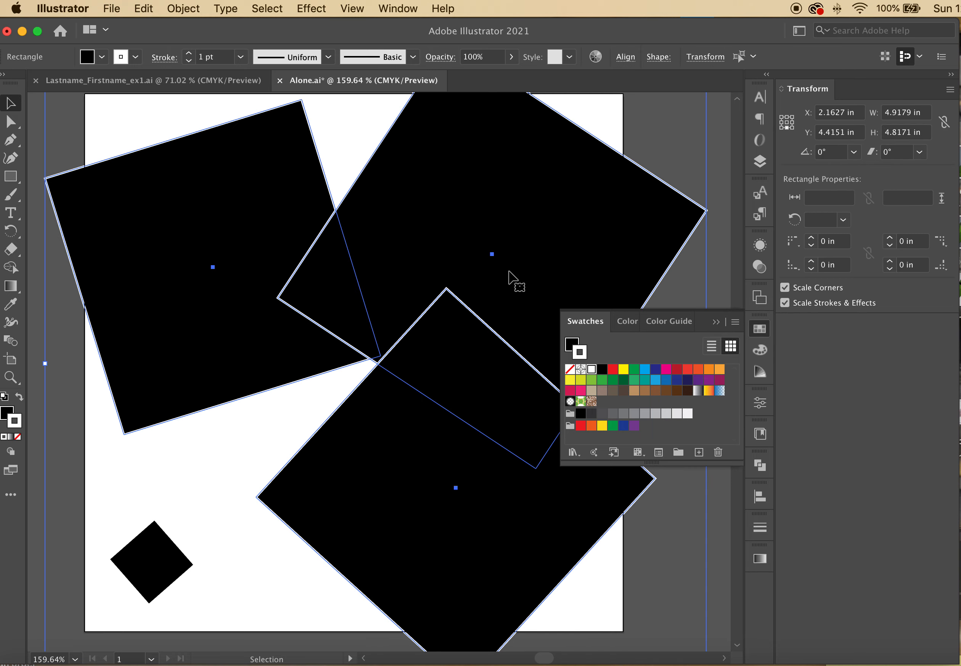
{"action": "left_click", "coordinate": [569, 369]}
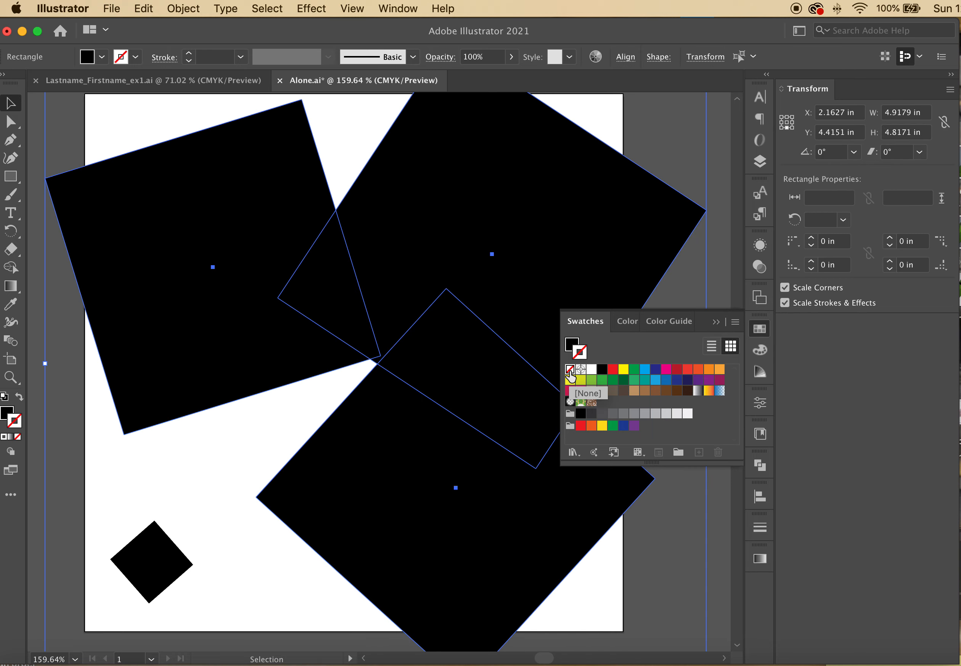
{"action": "left_click", "coordinate": [36, 278]}
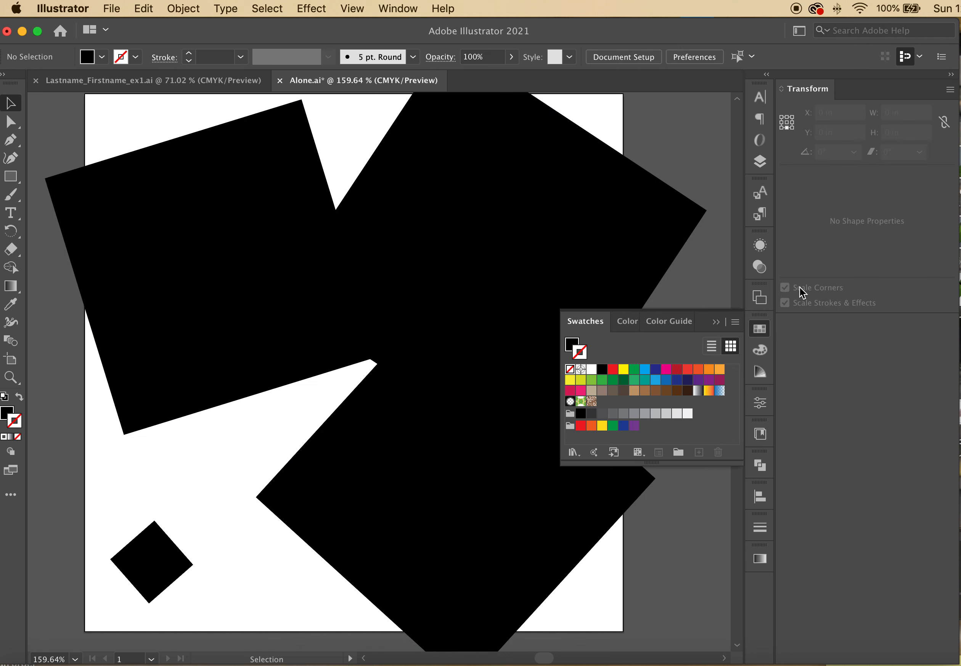
{"action": "left_click", "coordinate": [715, 322]}
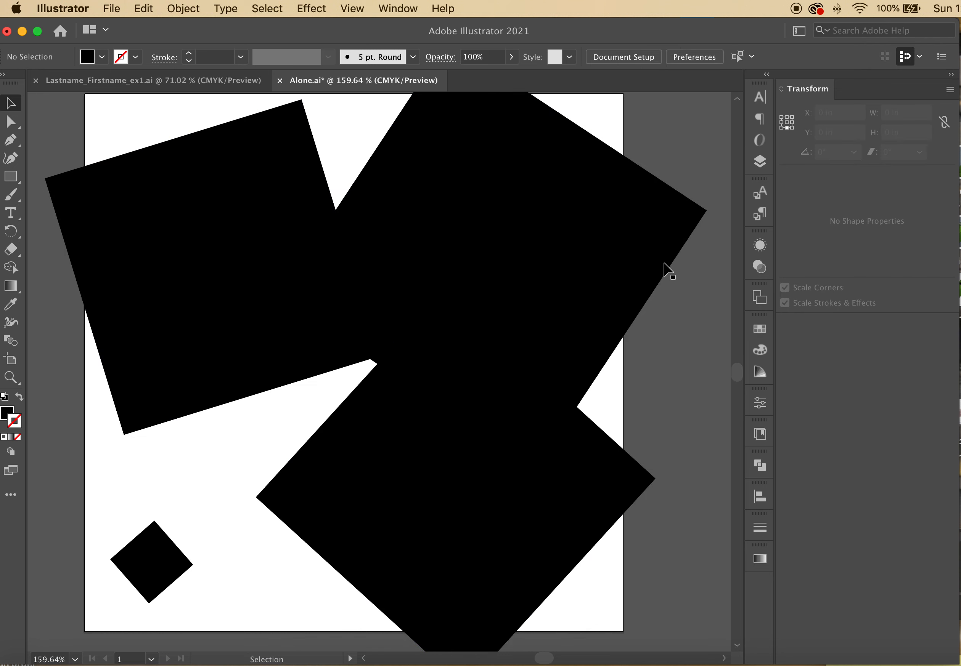
{"action": "scroll", "coordinate": [621, 238], "scroll_direction": "up", "scroll_amount": 3}
Move the top-left rectangle slightly up and right
{"action": "left_click_drag", "start_coordinate": [160, 231], "coordinate": [176, 189]}
{"action": "left_click", "coordinate": [167, 573]}
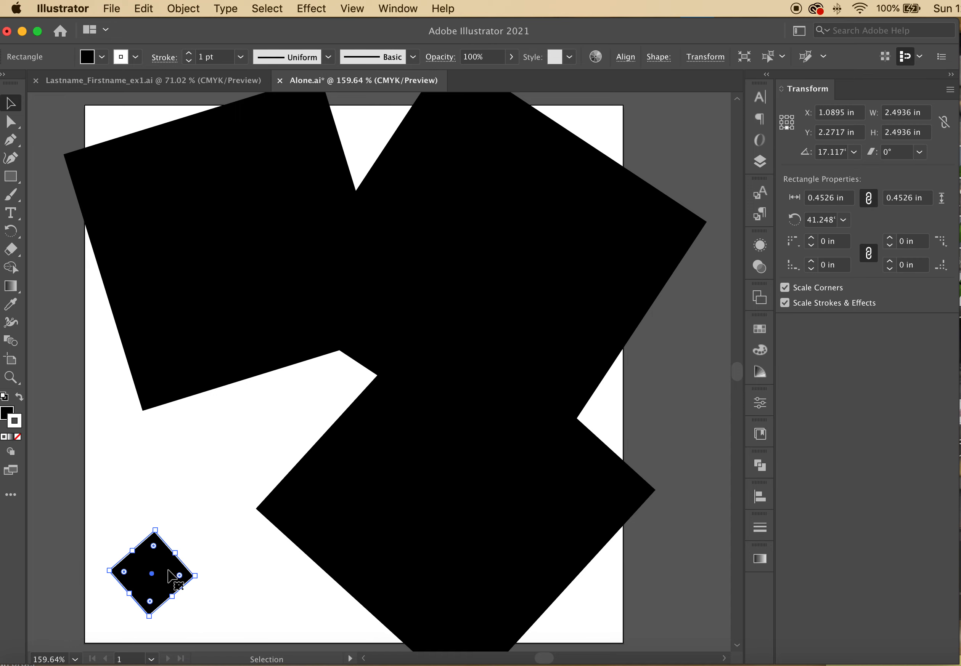
{"action": "left_click_drag", "start_coordinate": [159, 534], "coordinate": [155, 531]}
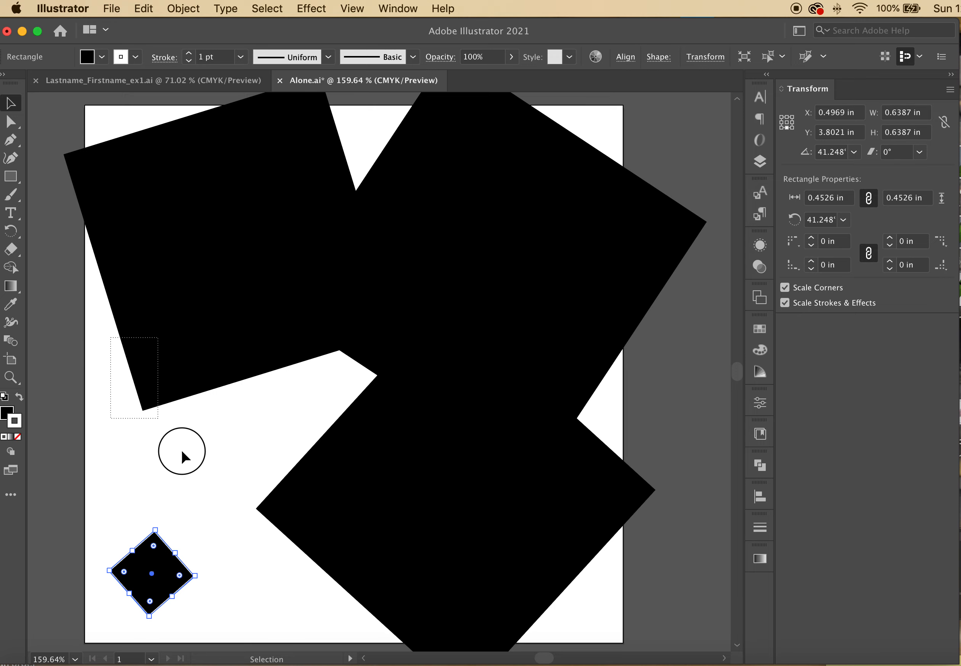
{"action": "key", "text": "super+a"}
{"action": "scroll", "coordinate": [410, 645], "scroll_direction": "down", "scroll_amount": 3}
{"action": "left_click", "coordinate": [112, 441]}
{"action": "left_click_drag", "start_coordinate": [112, 442], "coordinate": [266, 456]}
{"action": "left_click", "coordinate": [130, 456]}
Remove the small diamond's stroke and shrink it to roughly 0.2 in per side
{"action": "left_click", "coordinate": [163, 512]}
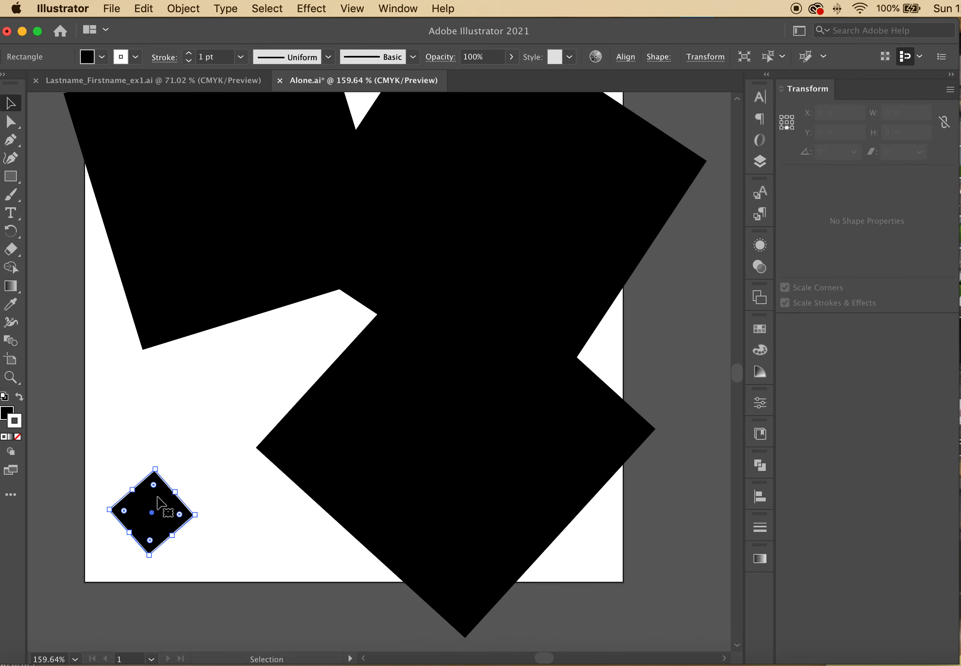
{"action": "left_click", "coordinate": [17, 438]}
{"action": "left_click", "coordinate": [86, 427]}
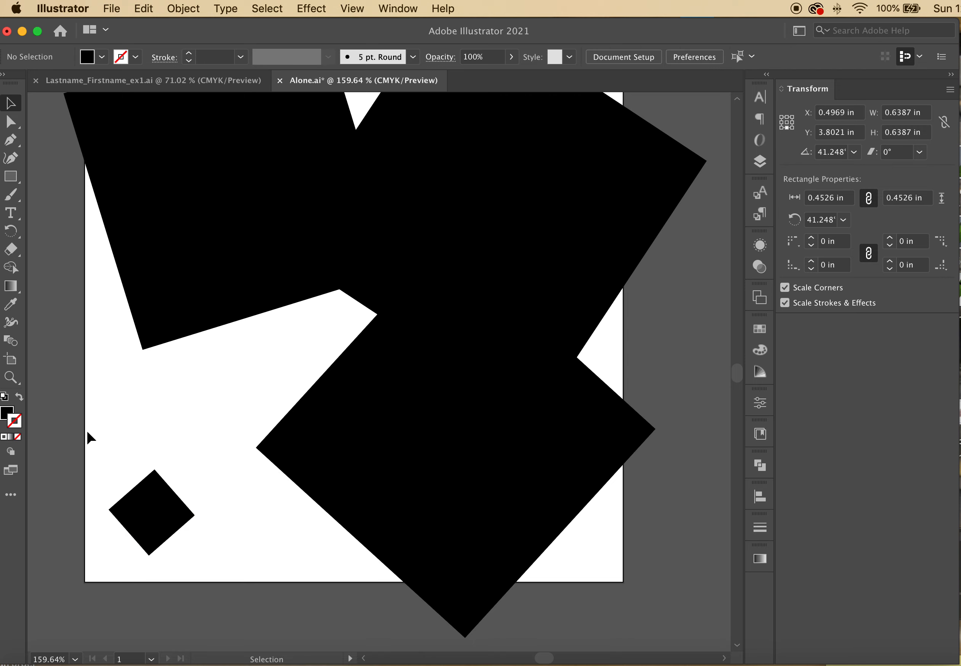
{"action": "left_click", "coordinate": [154, 498]}
{"action": "left_click_drag", "start_coordinate": [154, 470], "coordinate": [151, 518]}
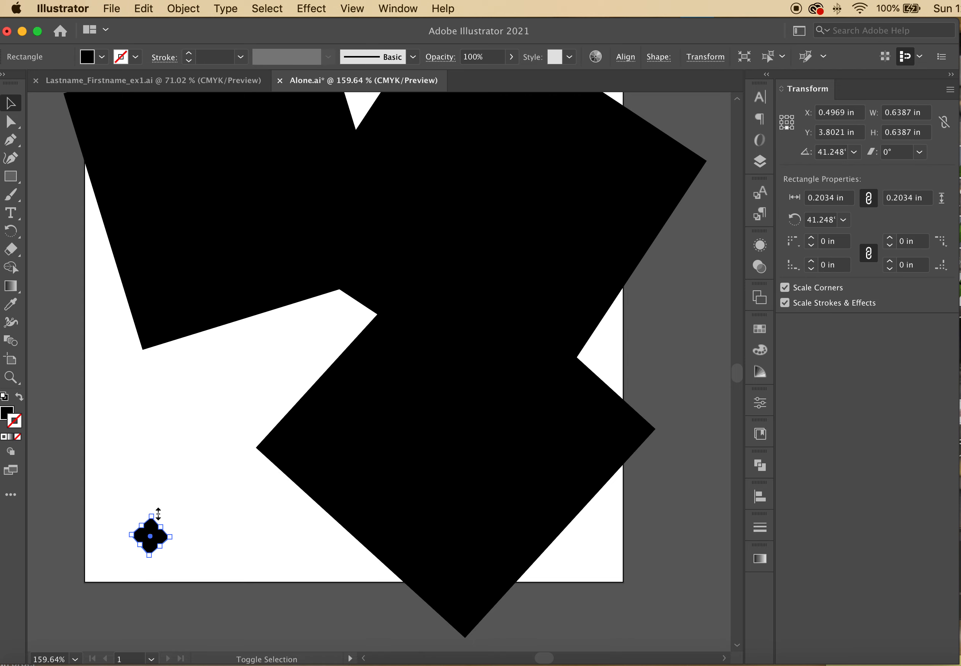
{"action": "left_click", "coordinate": [220, 545]}
{"action": "scroll", "coordinate": [234, 556], "scroll_direction": "up", "scroll_amount": 2}
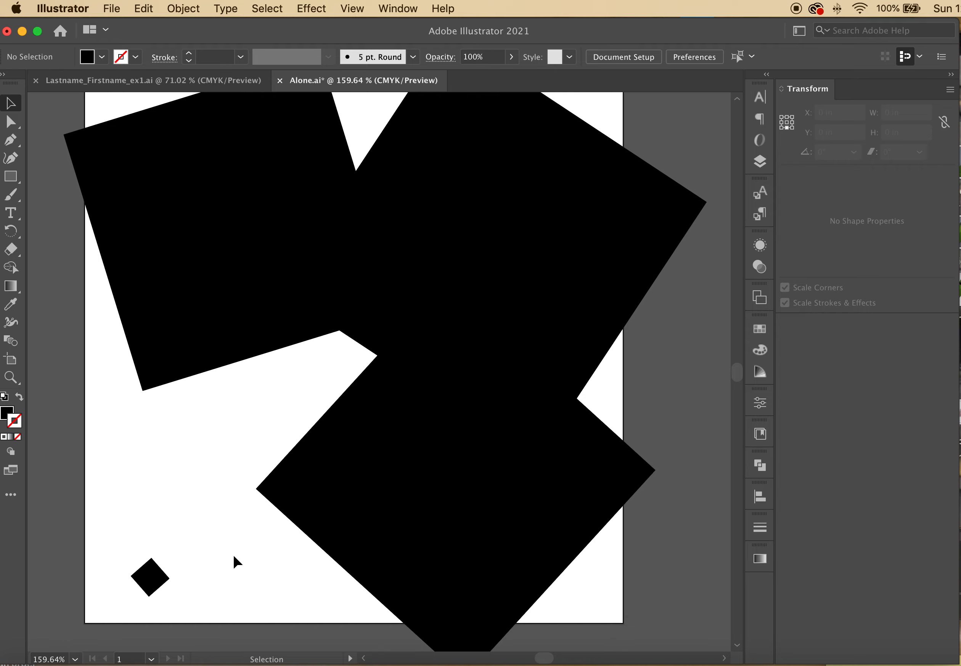
Save Alone.ai and close its document
{"action": "left_click", "coordinate": [111, 6]}
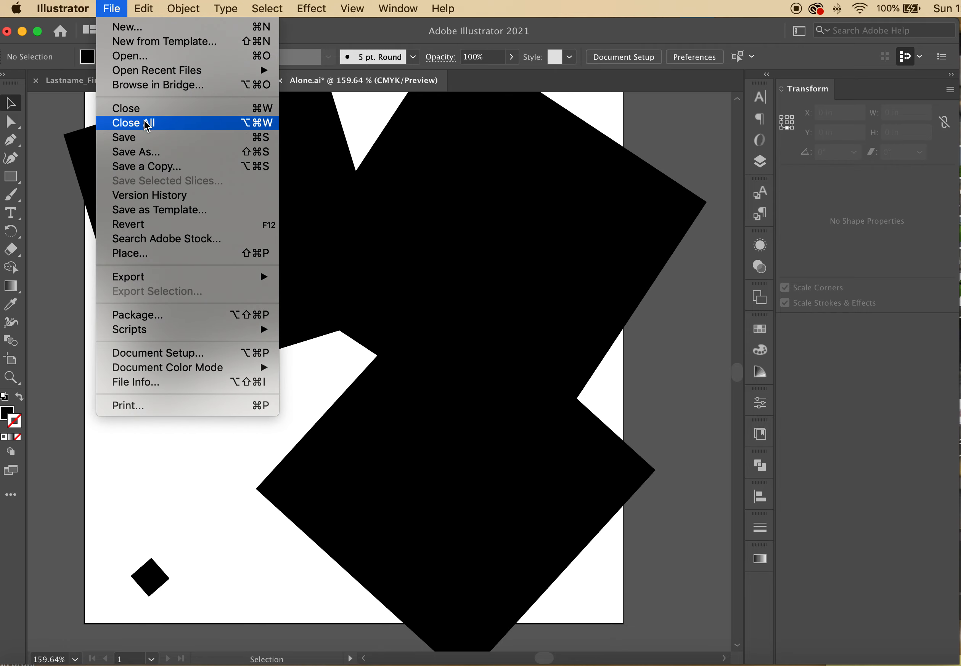
{"action": "left_click", "coordinate": [147, 140]}
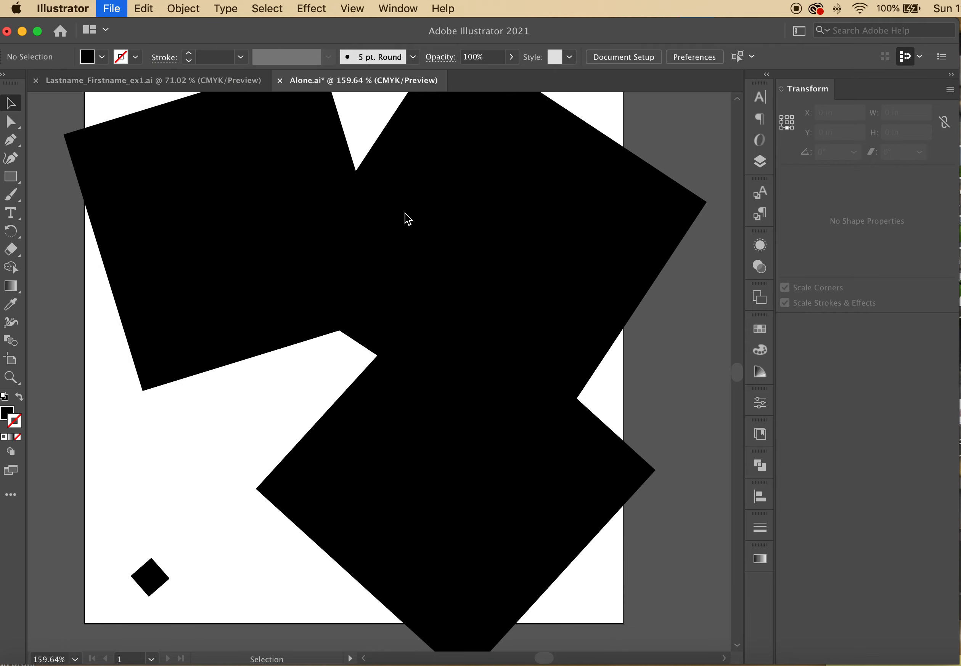
{"action": "left_click", "coordinate": [279, 80]}
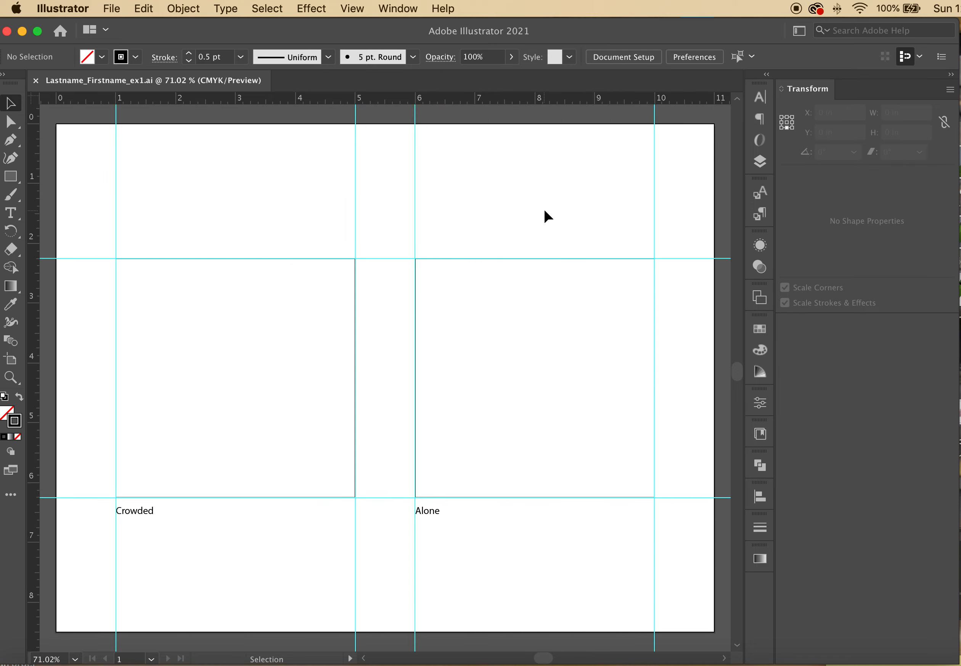
Make contents the active layer in the template, then bring the Take two Finder window forward
{"action": "left_click_drag", "start_coordinate": [661, 33], "coordinate": [656, 58]}
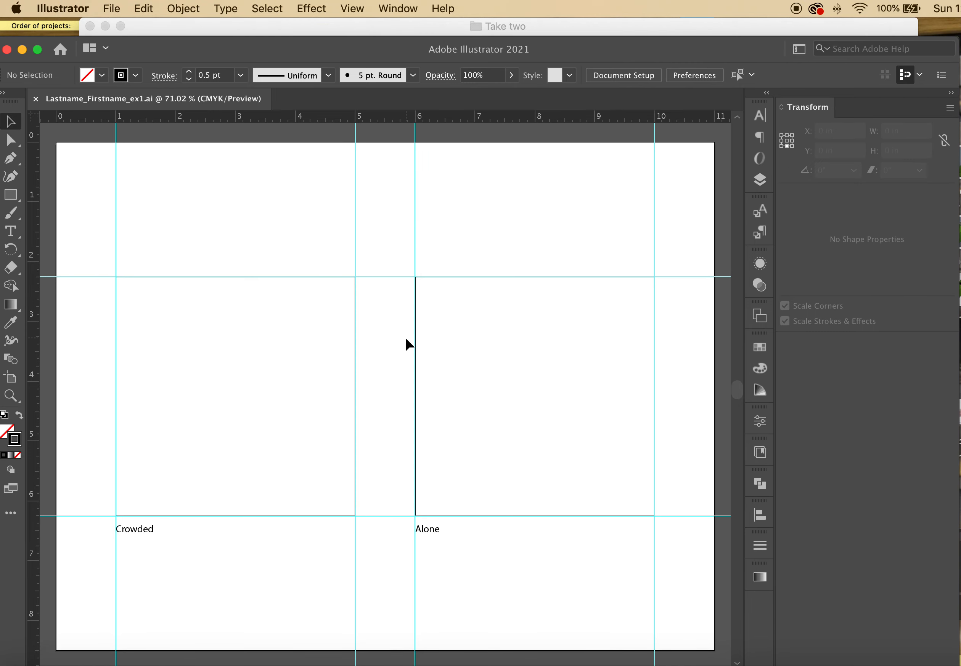
{"action": "left_click", "coordinate": [759, 180]}
{"action": "left_click", "coordinate": [644, 151]}
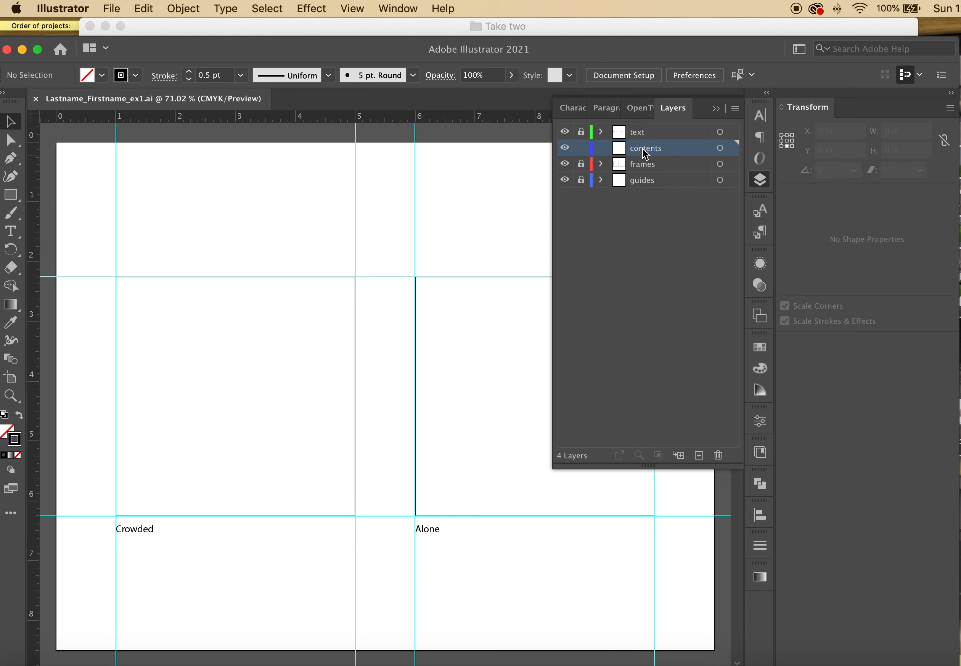
{"action": "left_click", "coordinate": [590, 27]}
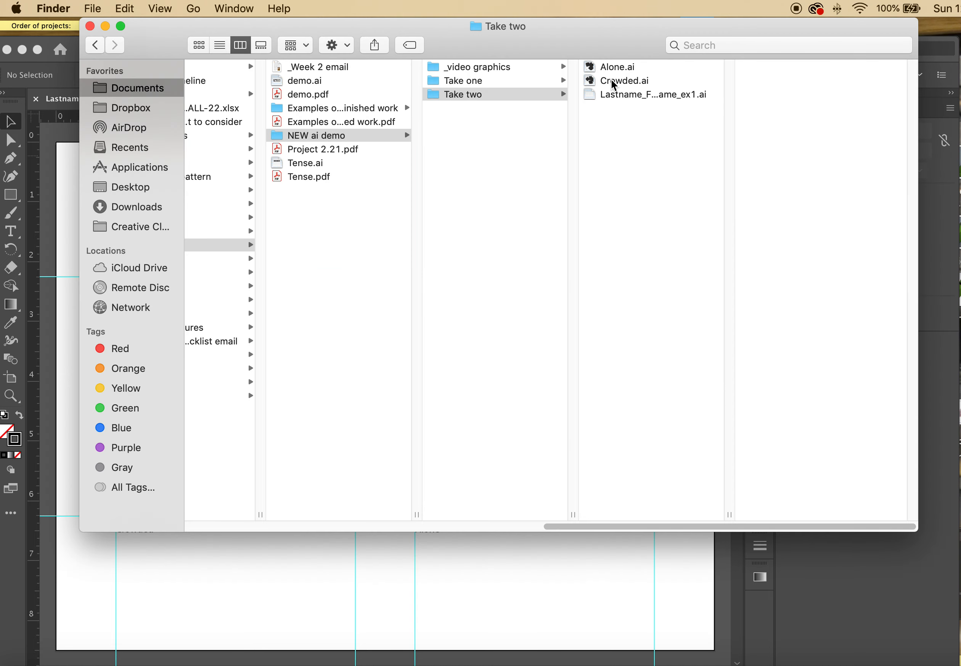
Drag Crowded.ai from Finder into the template's left frame
{"action": "left_click_drag", "start_coordinate": [842, 533], "coordinate": [828, 269]}
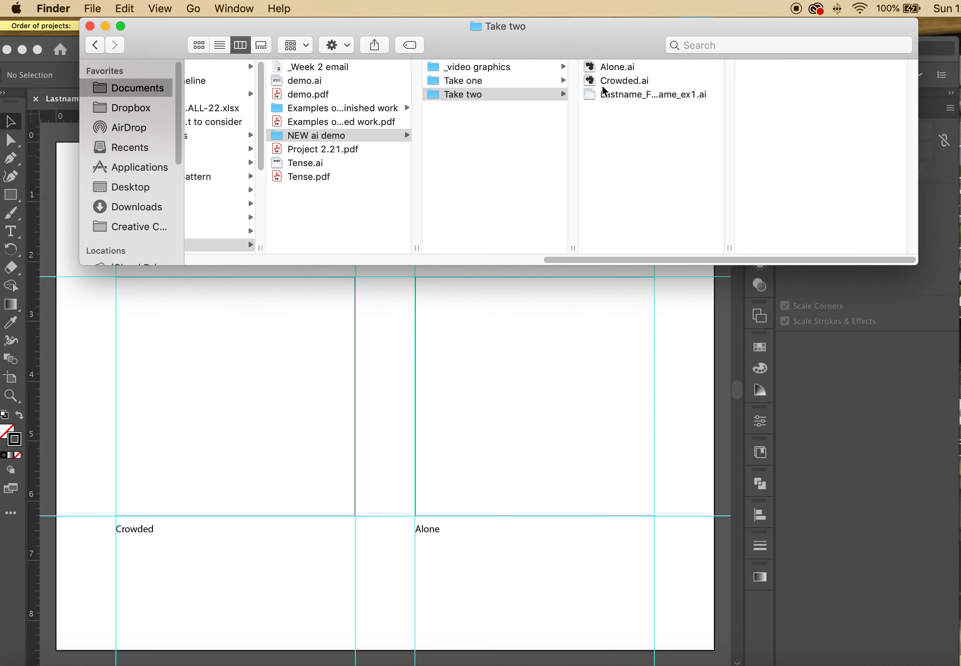
{"action": "left_click_drag", "start_coordinate": [593, 79], "coordinate": [578, 94]}
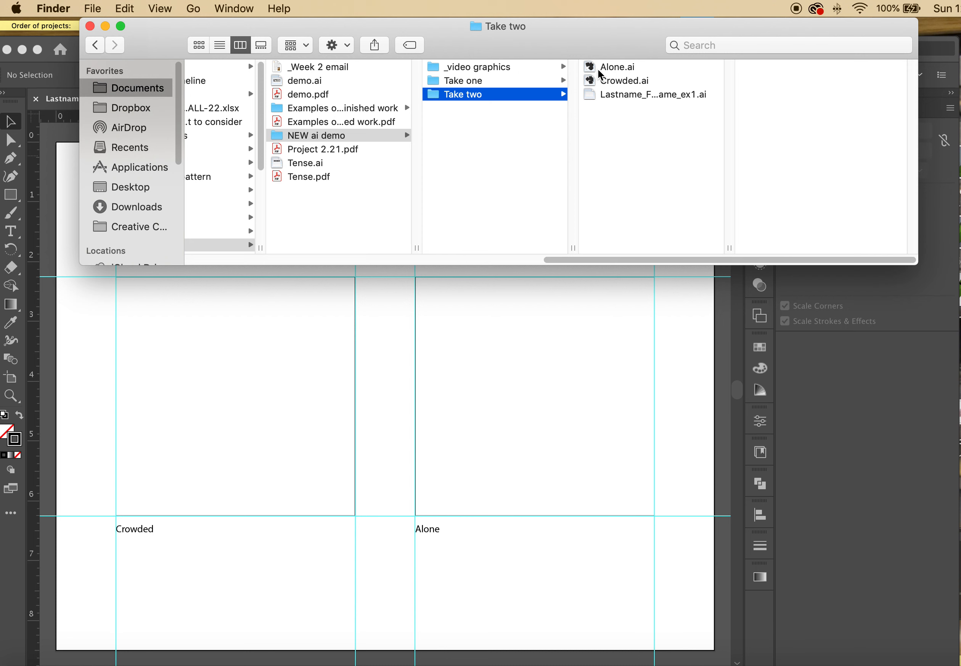
{"action": "left_click_drag", "start_coordinate": [592, 82], "coordinate": [196, 380]}
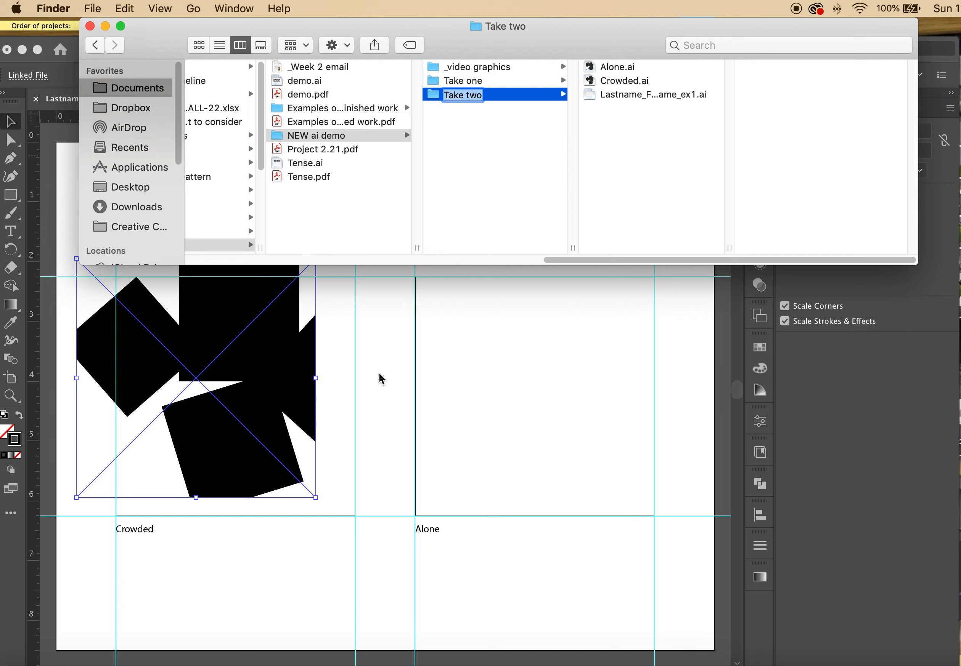
{"action": "left_click", "coordinate": [379, 373]}
{"action": "left_click", "coordinate": [362, 375]}
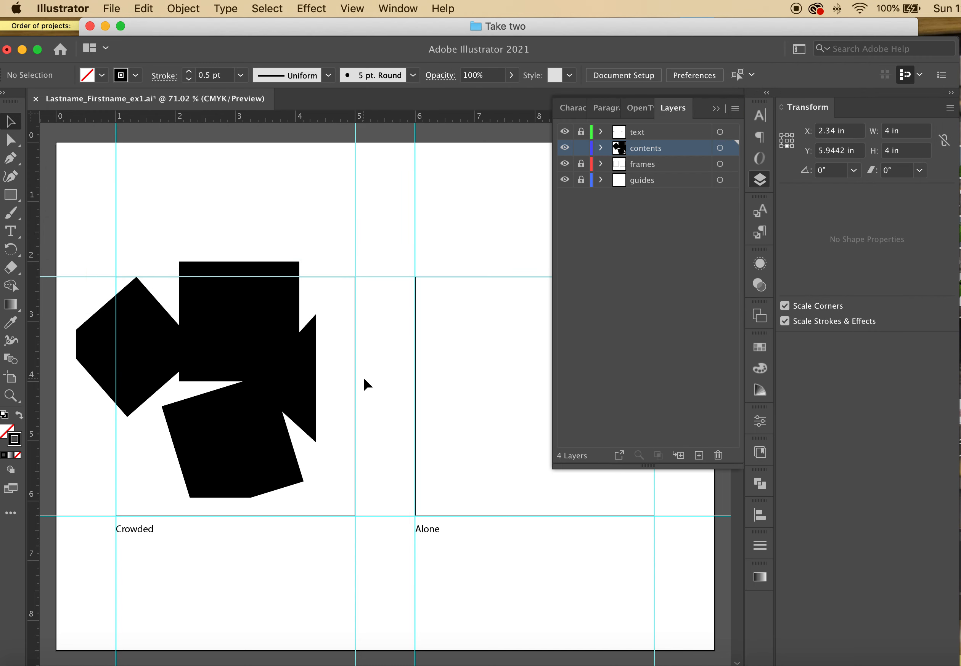
Drag Alone.ai from Finder into the template's right frame
{"action": "left_click", "coordinate": [576, 29]}
{"action": "left_click_drag", "start_coordinate": [592, 71], "coordinate": [548, 386]}
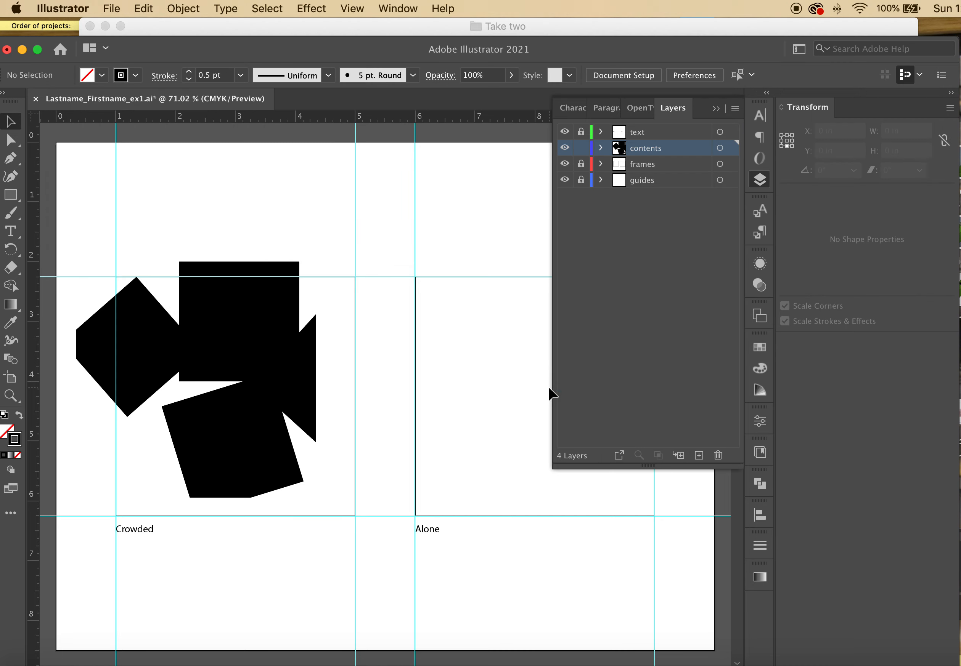
{"action": "left_click", "coordinate": [517, 185]}
{"action": "left_click", "coordinate": [716, 111]}
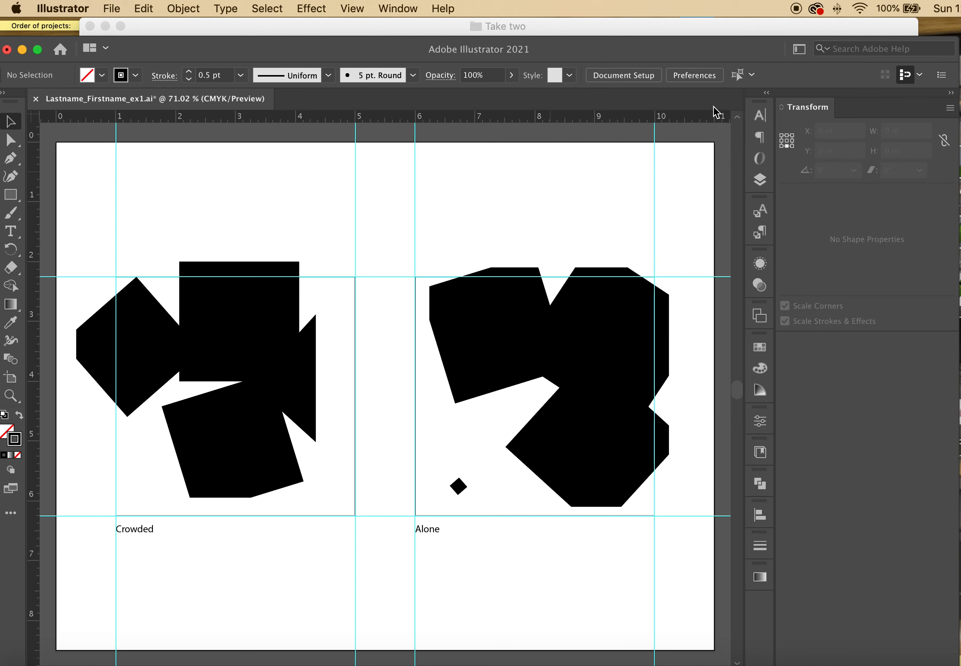
Fit the Crowded artwork to the left frame and move the contents layer below frames
{"action": "left_click_drag", "start_coordinate": [252, 356], "coordinate": [289, 376]}
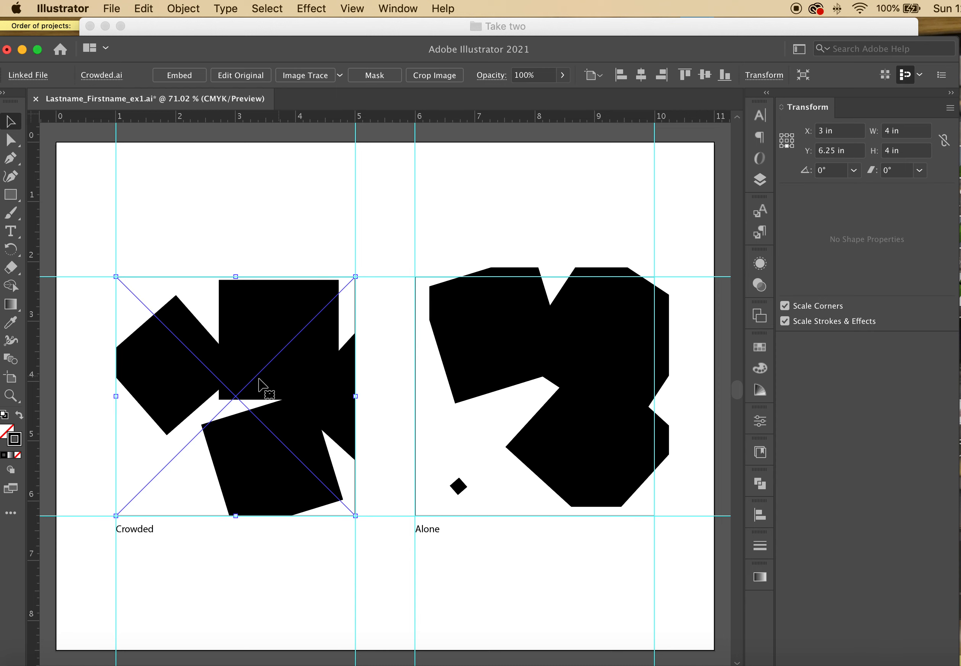
{"action": "left_click", "coordinate": [759, 179]}
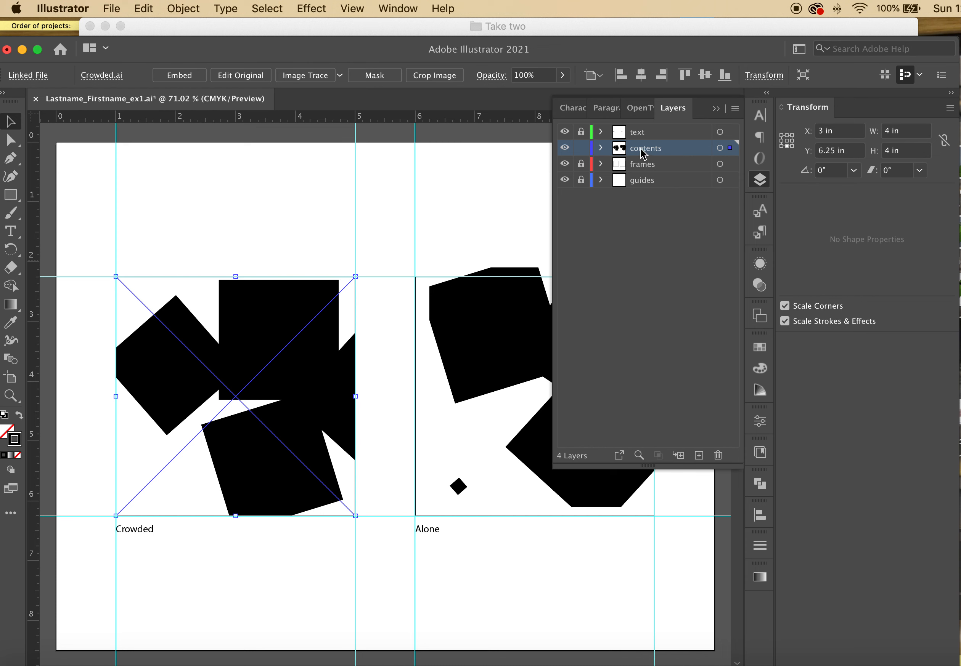
{"action": "mouse_move", "coordinate": [643, 152]}
{"action": "left_mouse_down"}
{"action": "mouse_move", "coordinate": [647, 171]}
{"action": "mouse_move", "coordinate": [640, 151]}
{"action": "left_mouse_up"}
{"action": "left_click", "coordinate": [656, 157]}
{"action": "left_click_drag", "start_coordinate": [655, 157], "coordinate": [659, 172]}
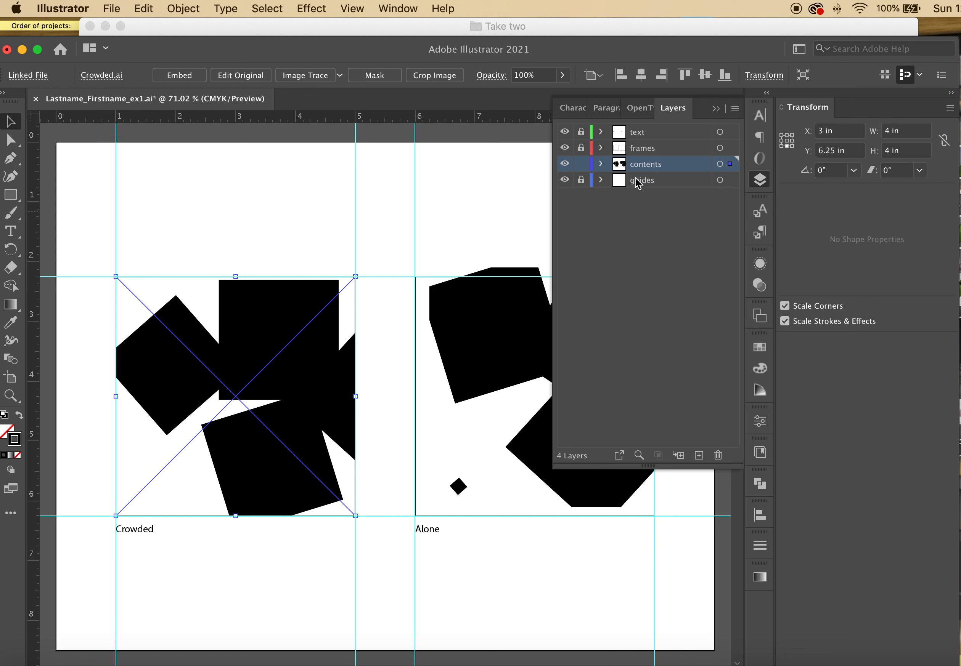
Zoom in on the gap between the Crowded and Alone frames
{"action": "left_click", "coordinate": [10, 395]}
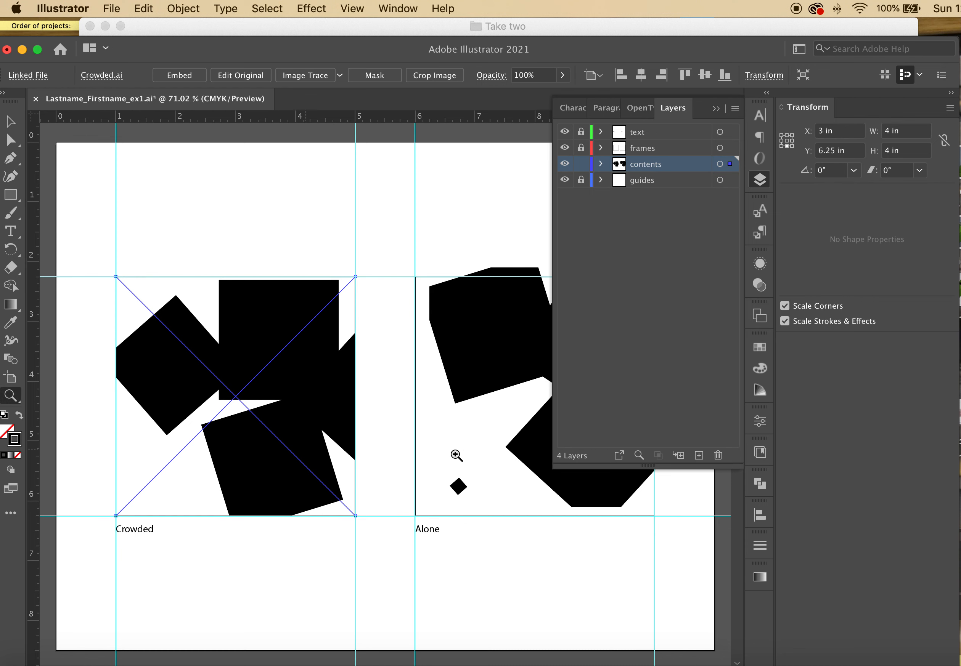
{"action": "left_click_drag", "start_coordinate": [335, 440], "coordinate": [543, 490]}
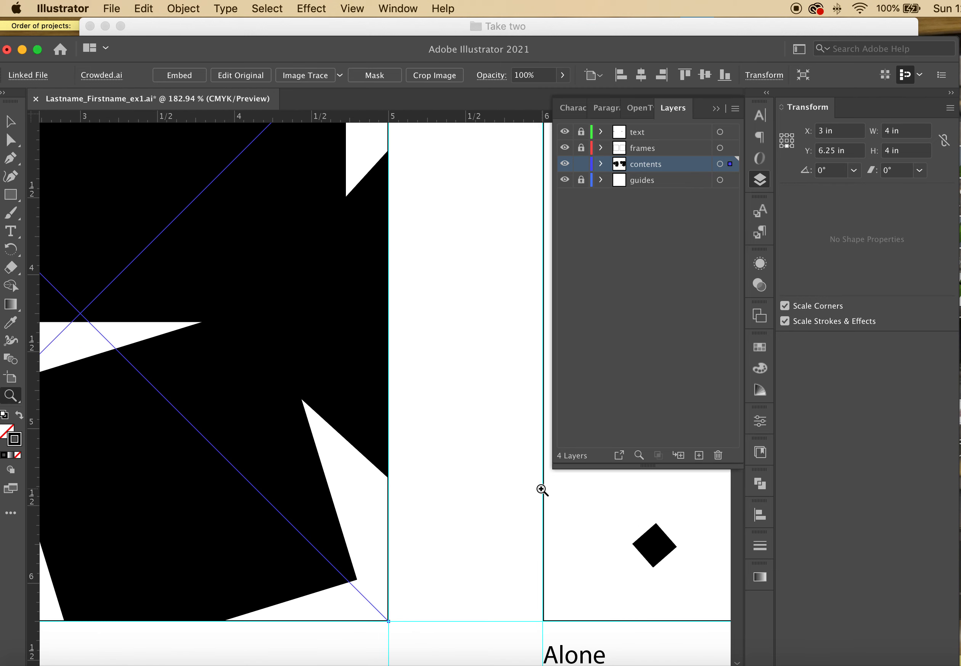
{"action": "left_click", "coordinate": [11, 121]}
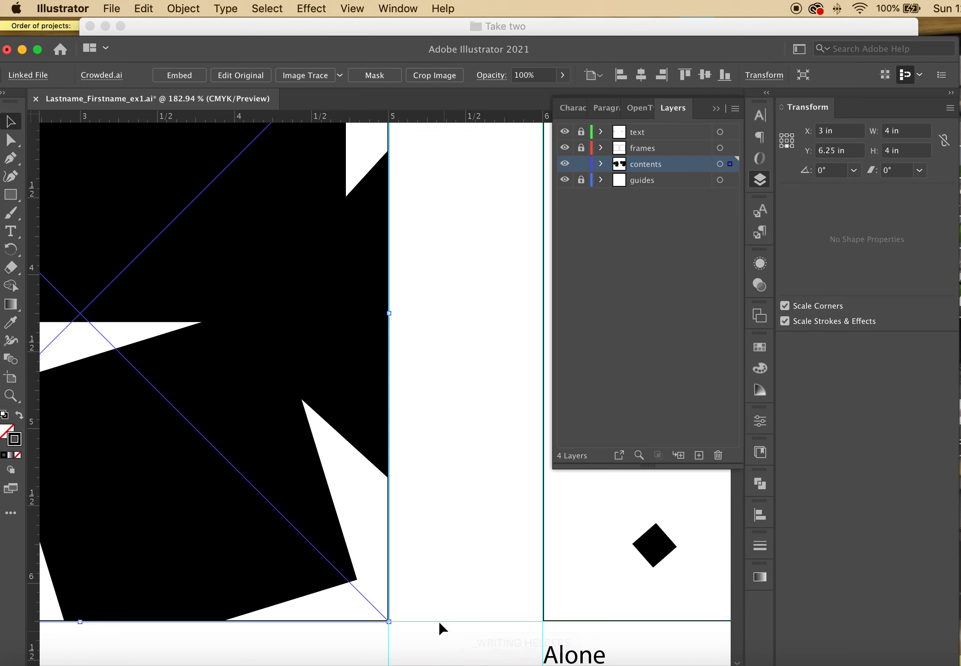
{"action": "left_click_drag", "start_coordinate": [623, 43], "coordinate": [630, 25]}
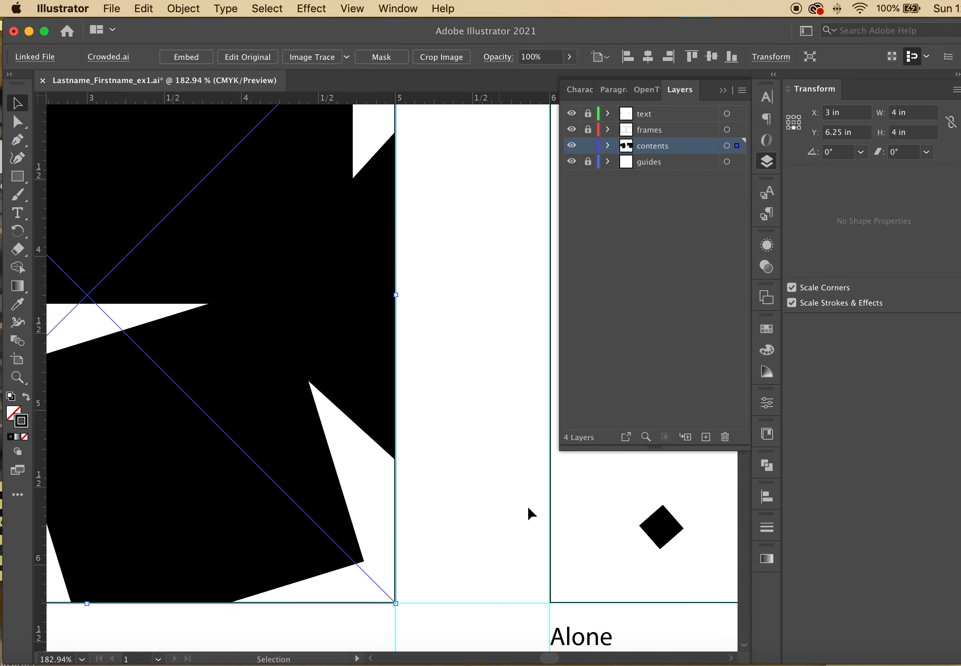
{"action": "scroll", "coordinate": [544, 658], "scroll_direction": "left", "scroll_amount": 10}
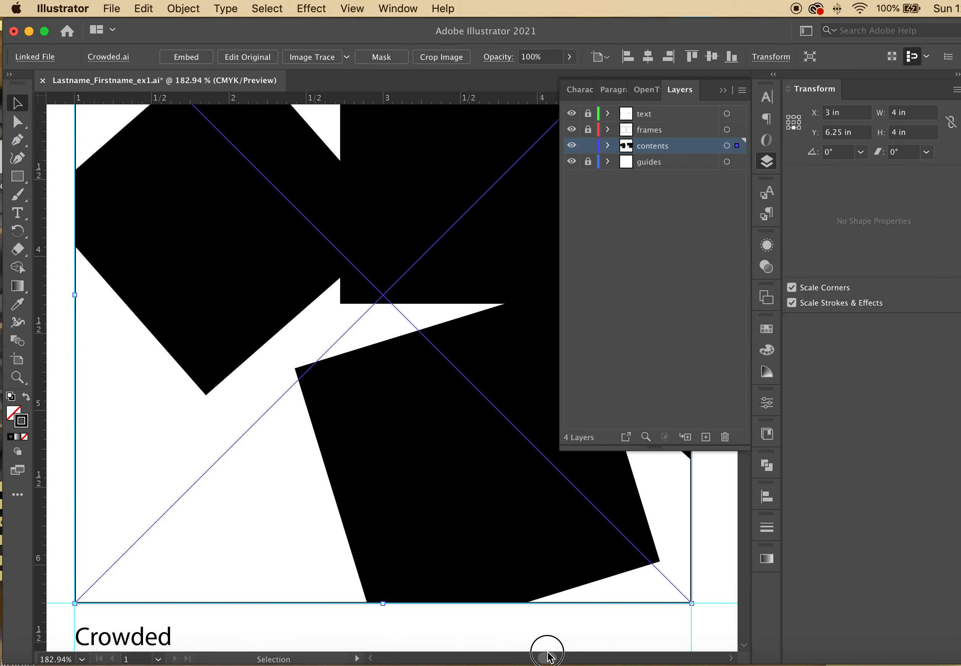
{"action": "scroll", "coordinate": [546, 658], "scroll_direction": "right", "scroll_amount": 15}
{"action": "scroll", "coordinate": [550, 654], "scroll_direction": "left", "scroll_amount": 5}
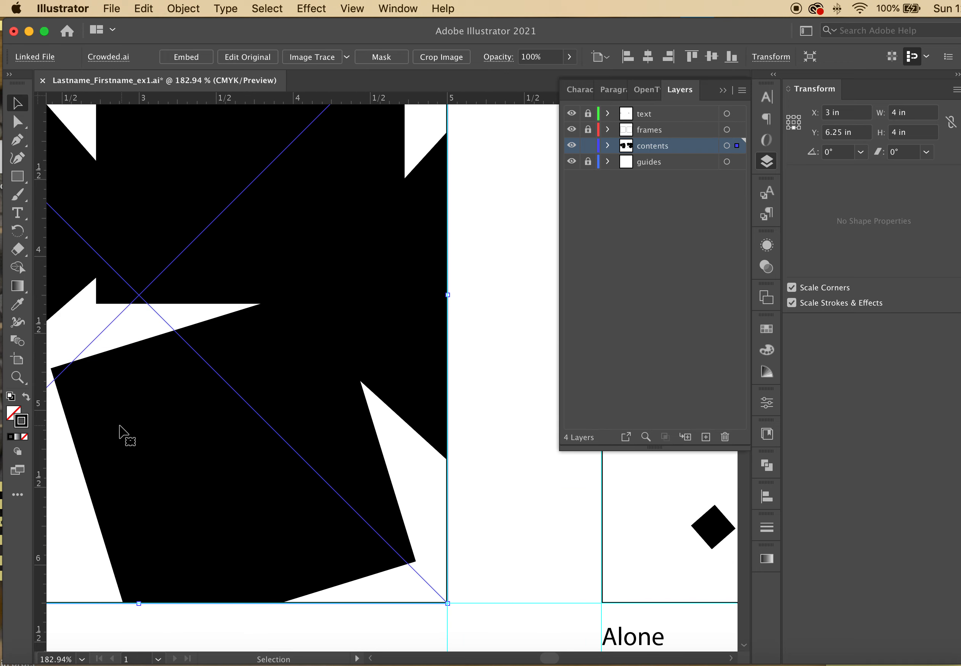
Nudge the Crowded artwork flush with the left frame at X 3 in, Y 6.25 in, then select the Alone image
{"action": "left_click", "coordinate": [18, 377]}
{"action": "left_click_drag", "start_coordinate": [447, 603], "coordinate": [814, 633]}
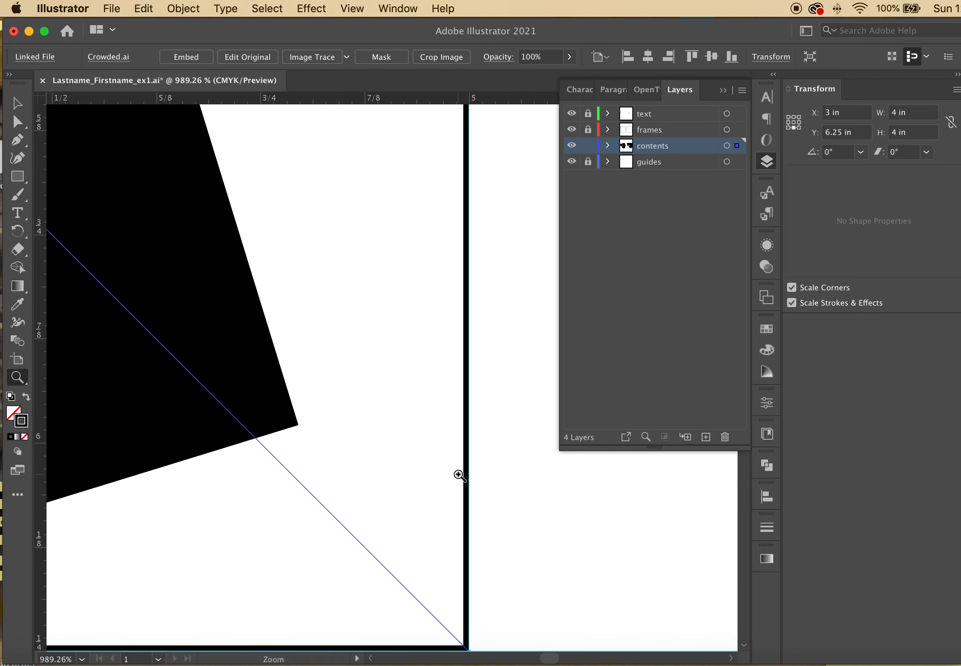
{"action": "scroll", "coordinate": [456, 475], "scroll_direction": "down", "scroll_amount": 1}
{"action": "left_click", "coordinate": [17, 101]}
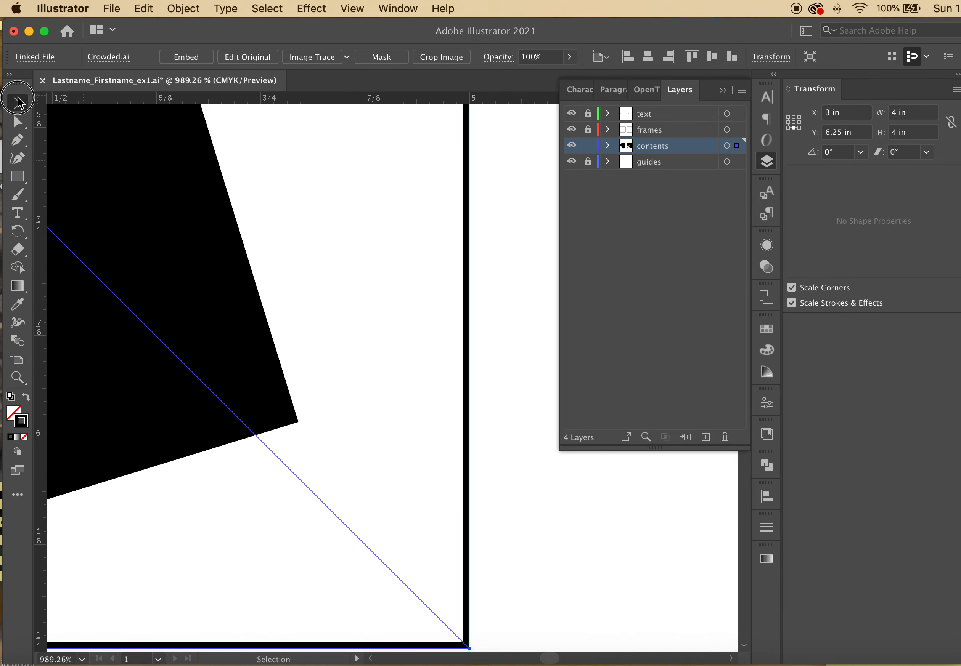
{"action": "key", "text": "Left"}
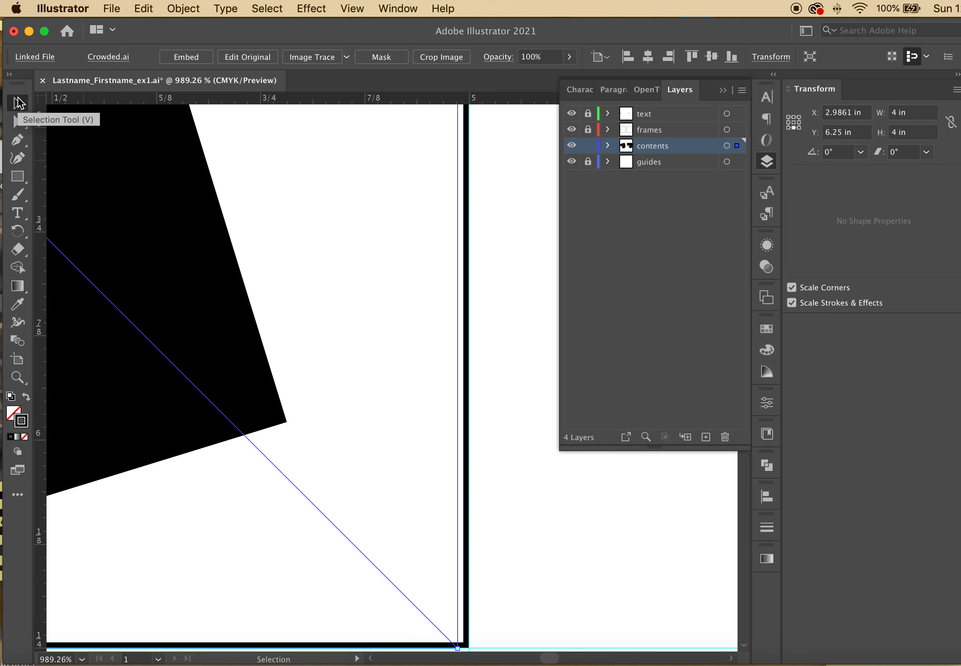
{"action": "key", "text": "Up"}
{"action": "key", "text": "Down"}
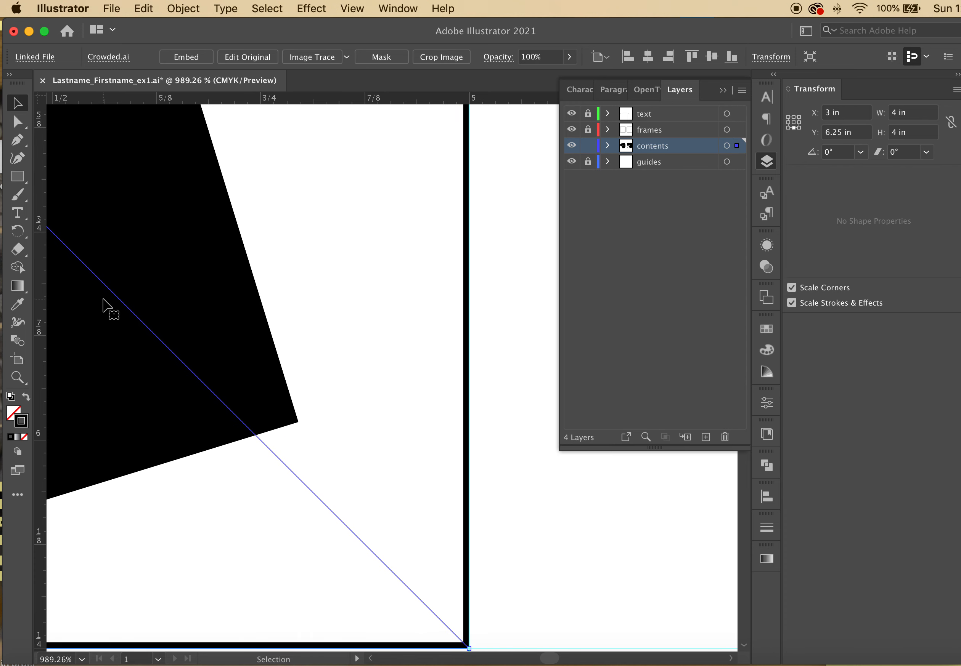
{"action": "key", "text": "super+0"}
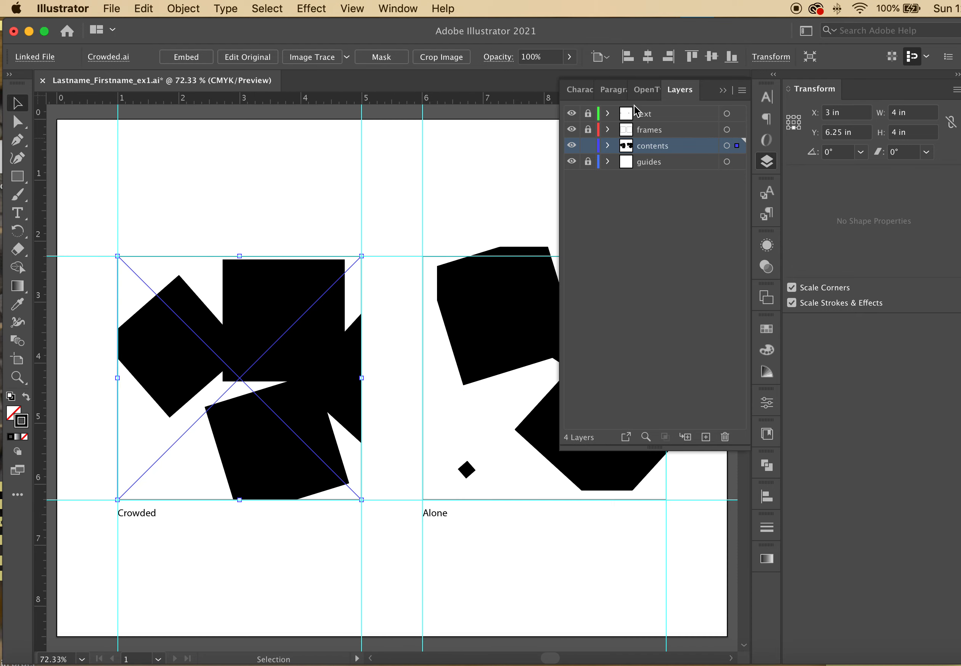
{"action": "left_click", "coordinate": [486, 327]}
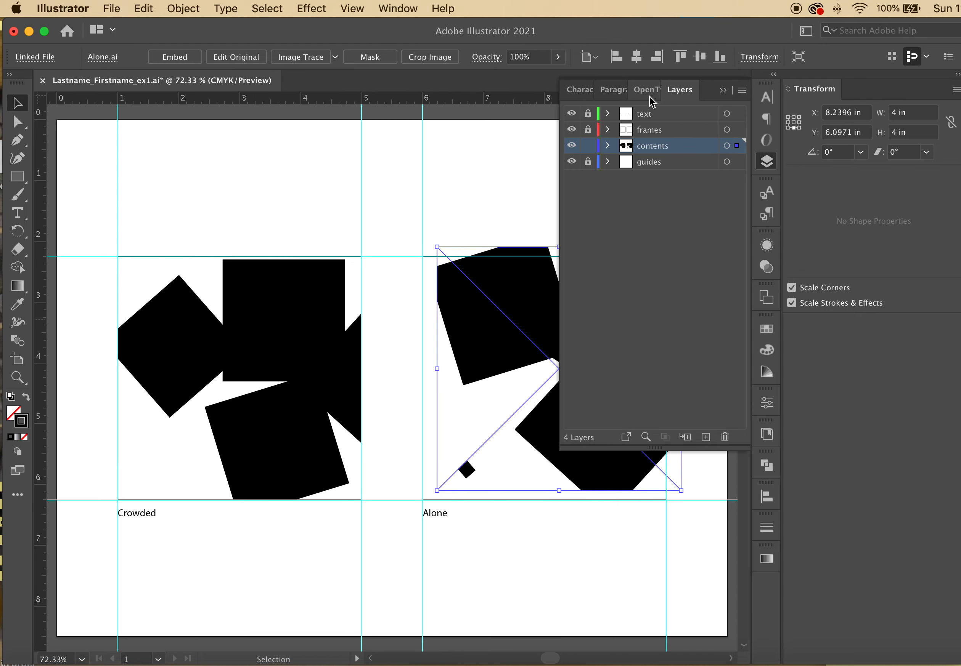
Collapse the Layers panel and drag the Alone image roughly into its frame beside Crowded
{"action": "left_click", "coordinate": [722, 90]}
{"action": "left_click_drag", "start_coordinate": [601, 383], "coordinate": [587, 395]}
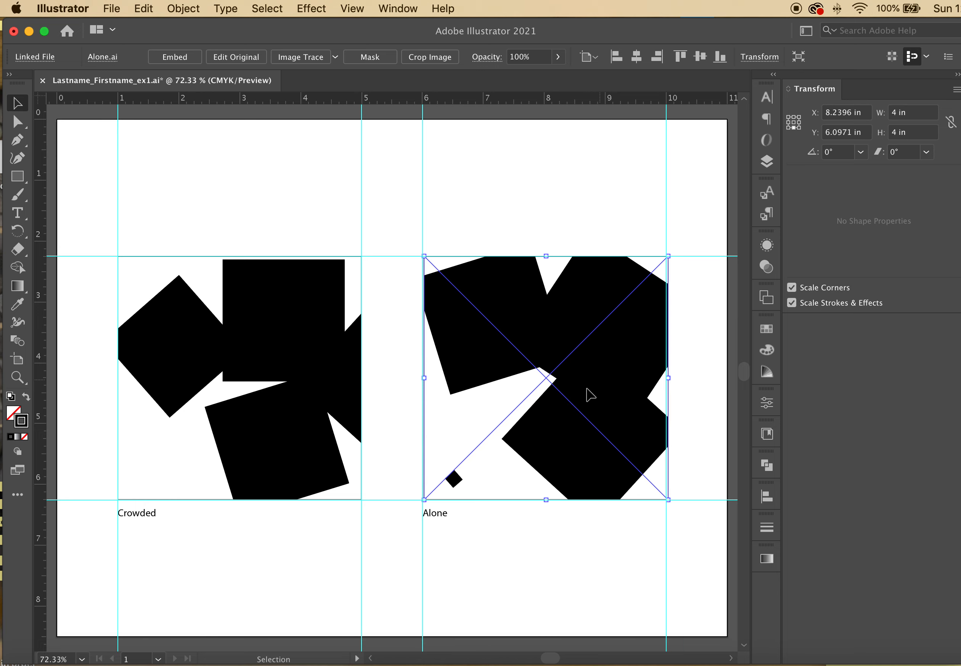
{"action": "left_click", "coordinate": [26, 396]}
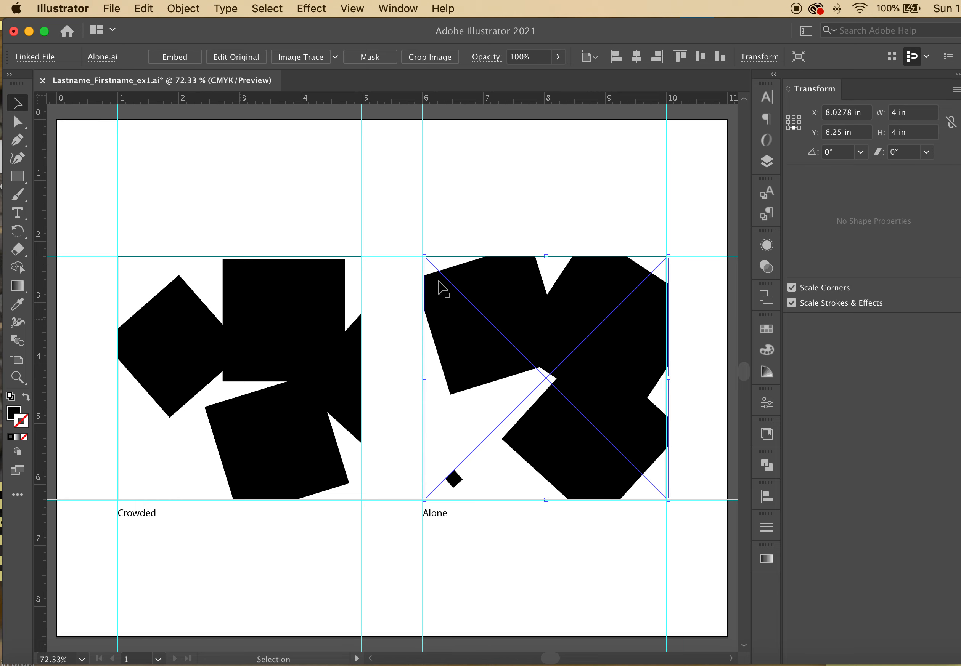
{"action": "left_click_drag", "start_coordinate": [424, 255], "coordinate": [420, 259]}
{"action": "key", "text": "super+z"}
Zoom into the Alone image's top-left corner, nudge it left onto the guide, then fit the artboard
{"action": "left_click", "coordinate": [17, 379]}
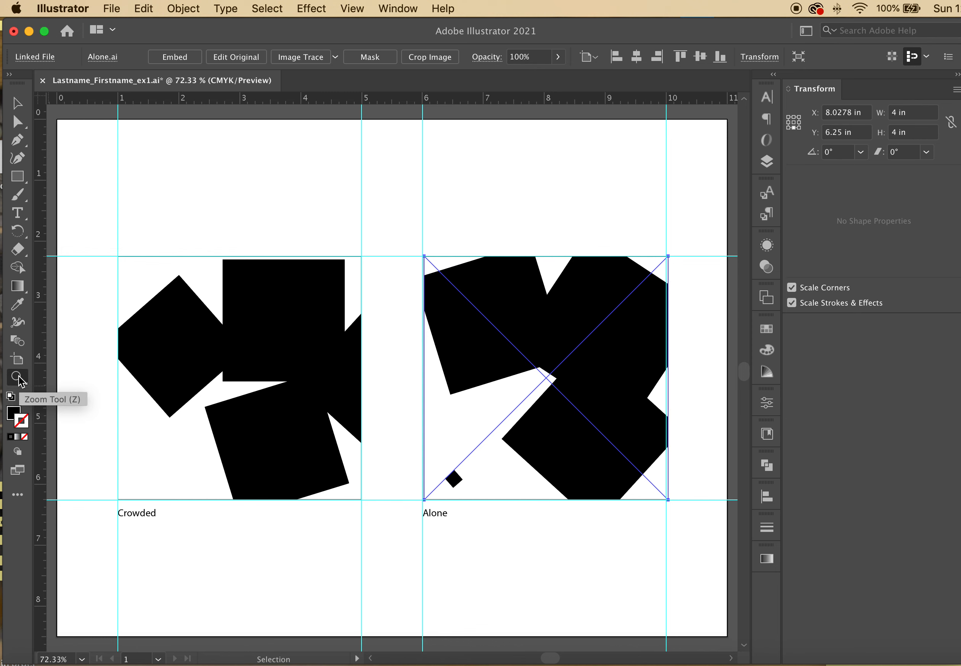
{"action": "left_click_drag", "start_coordinate": [421, 255], "coordinate": [755, 534]}
{"action": "left_click_drag", "start_coordinate": [444, 285], "coordinate": [518, 337]}
{"action": "left_click", "coordinate": [19, 102]}
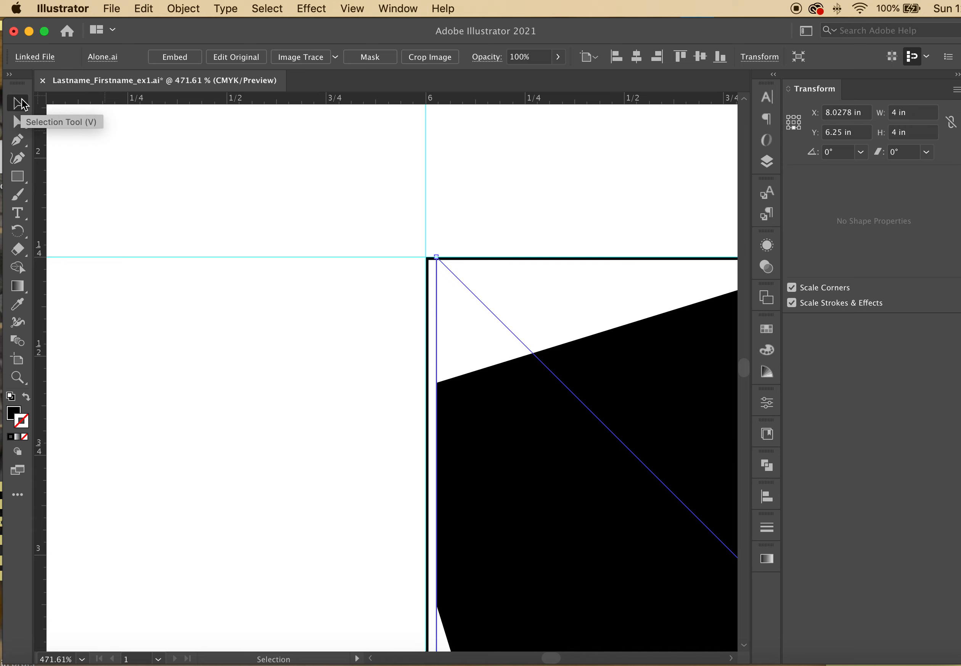
{"action": "key", "text": "Left"}
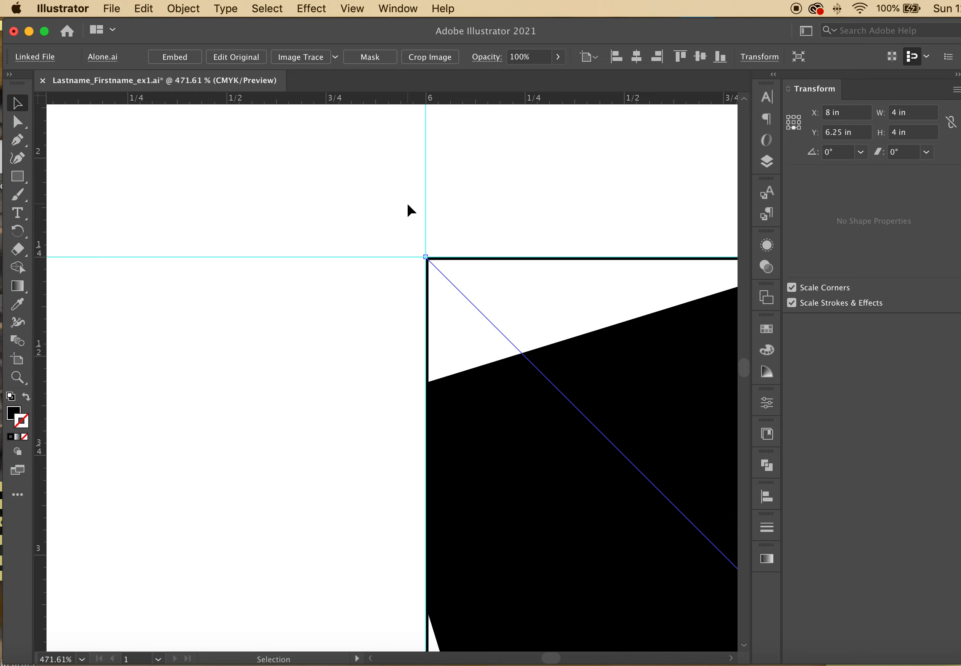
{"action": "key", "text": "super+0"}
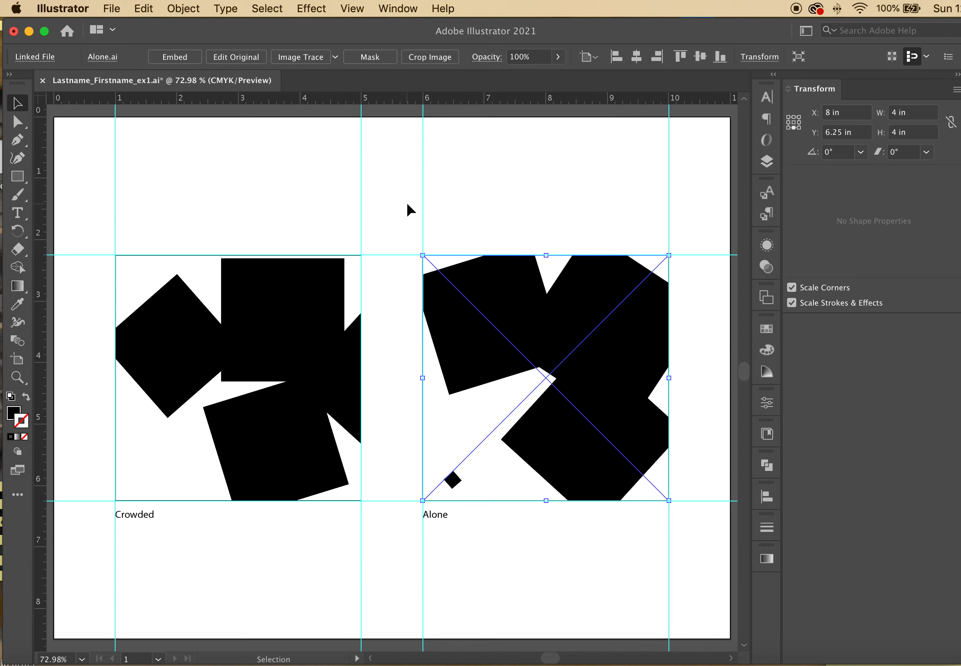
{"action": "left_click", "coordinate": [224, 170]}
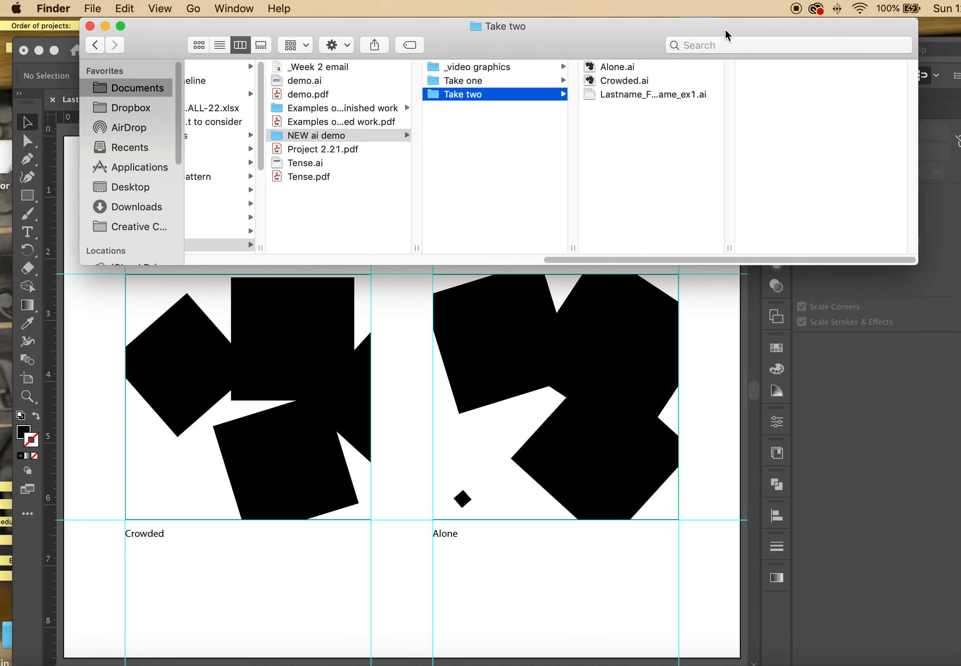
After checking the placed Alone image's options, open Alone.ai from Finder's Take two folder
{"action": "left_click", "coordinate": [727, 33]}
{"action": "left_click", "coordinate": [594, 383]}
{"action": "left_click", "coordinate": [650, 388]}
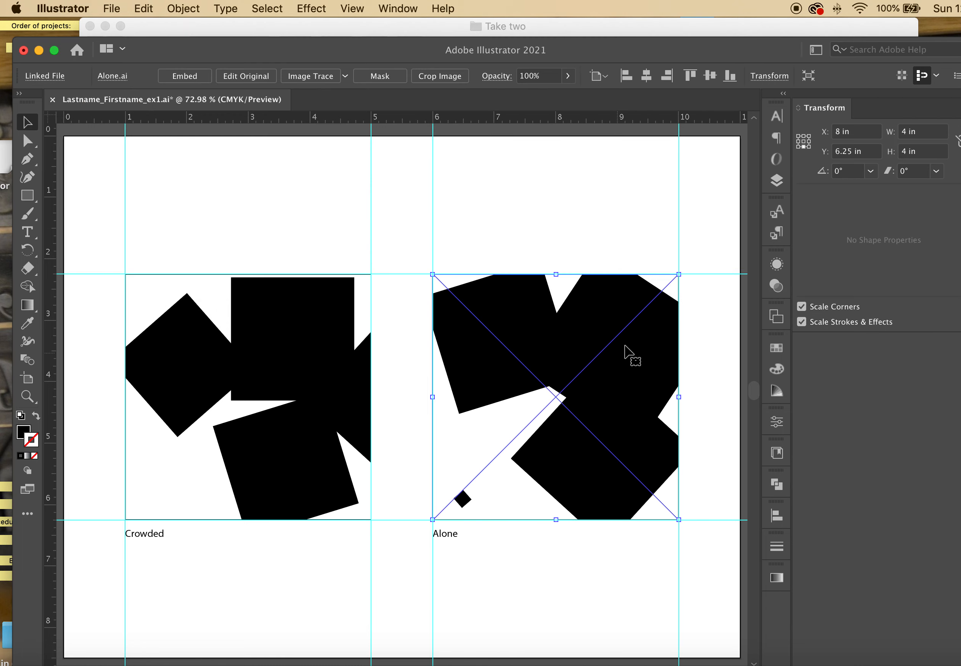
{"action": "left_click", "coordinate": [617, 359]}
{"action": "left_click", "coordinate": [550, 27]}
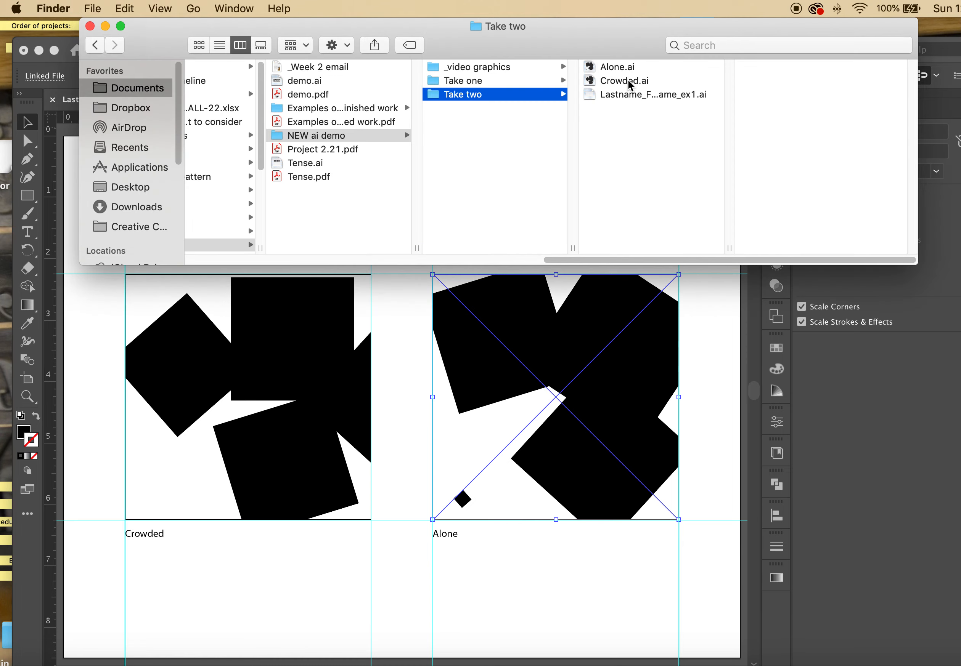
{"action": "left_click", "coordinate": [742, 412]}
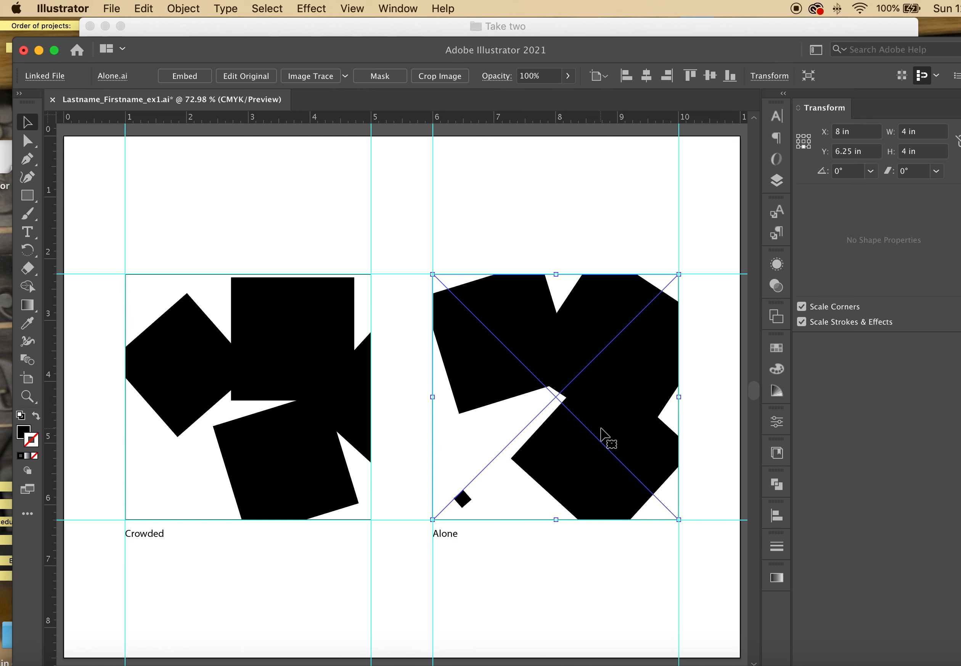
{"action": "right_click", "coordinate": [604, 436]}
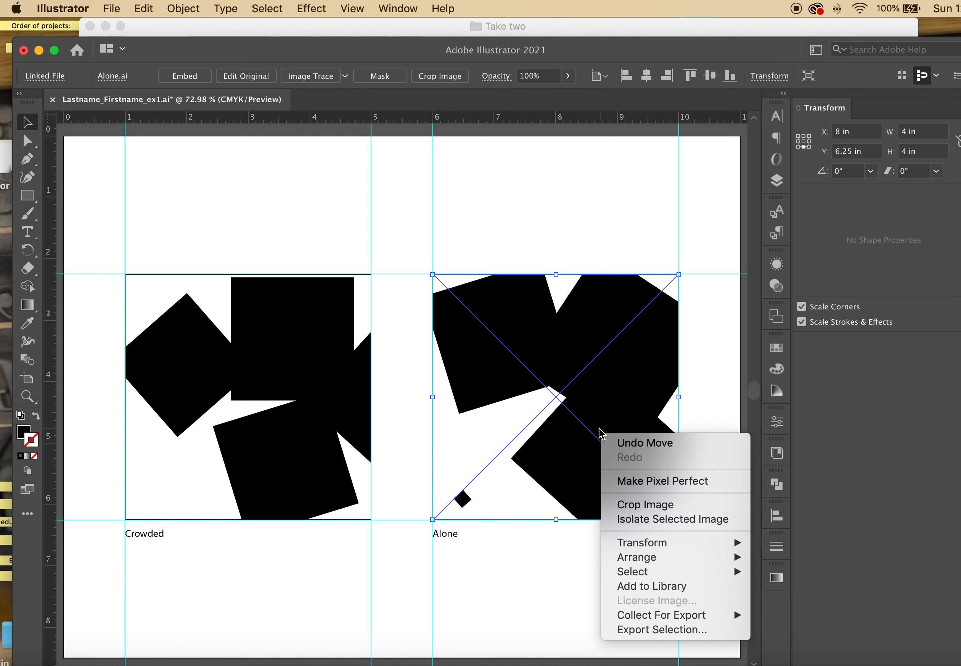
{"action": "left_click", "coordinate": [509, 197]}
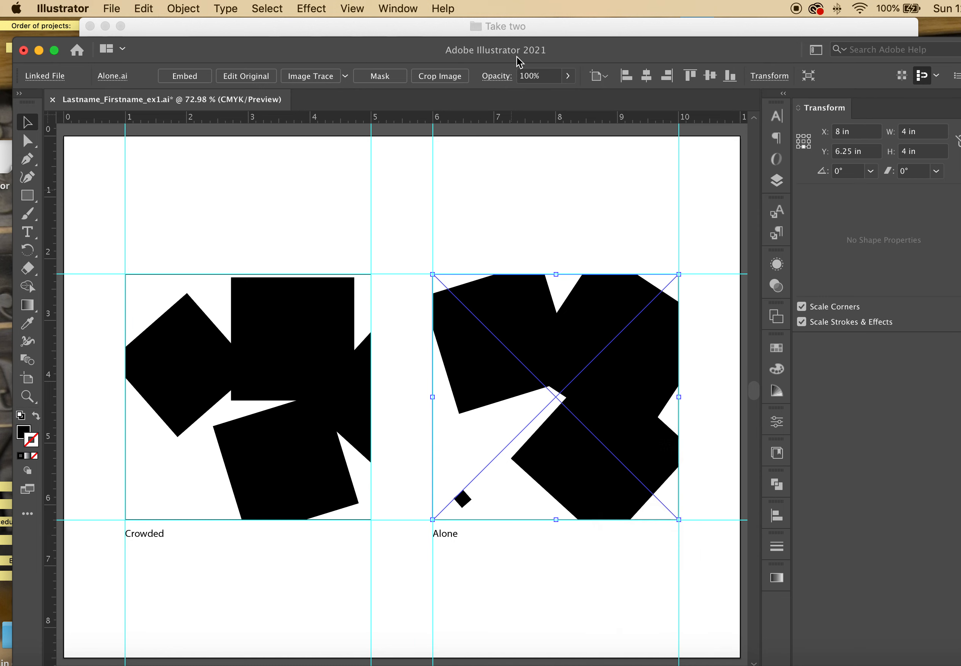
{"action": "left_click", "coordinate": [519, 35]}
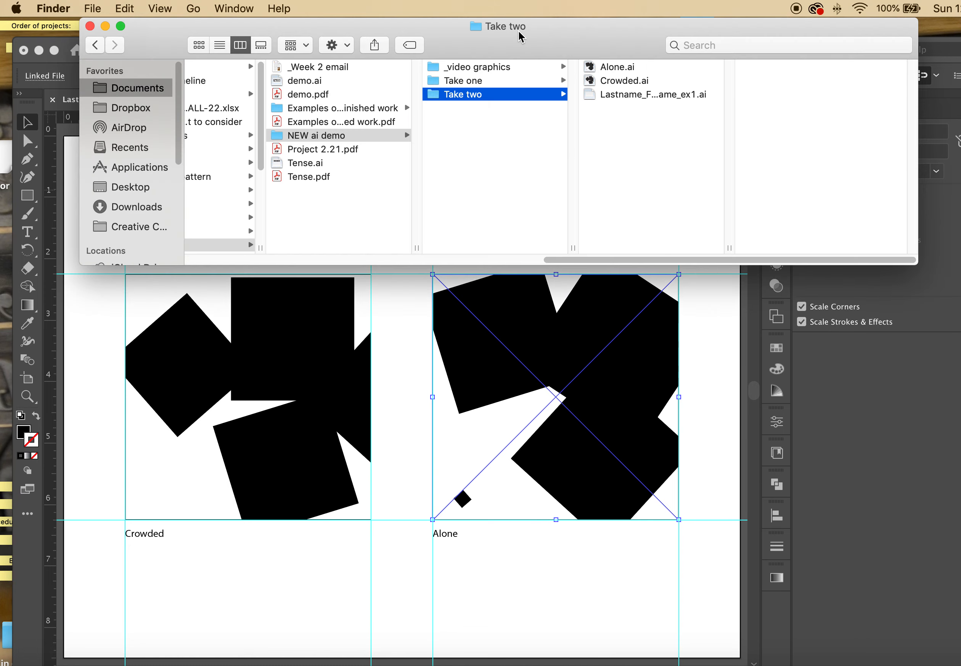
{"action": "double_click", "coordinate": [594, 69]}
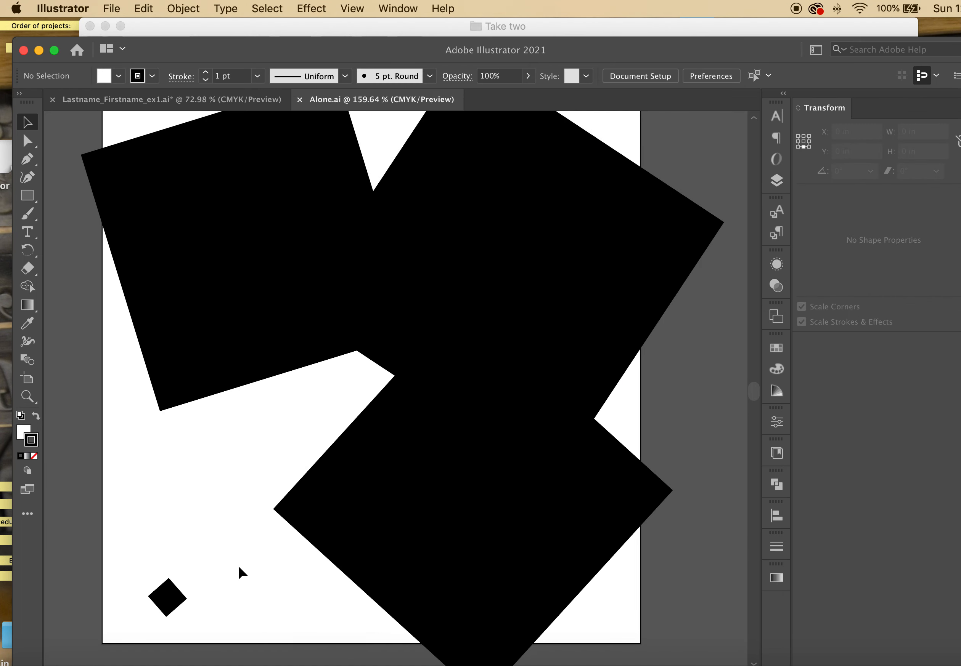
Rearrange Alone.ai's black squares and move the small diamond to the lower right
{"action": "left_click", "coordinate": [562, 296]}
{"action": "left_click_drag", "start_coordinate": [562, 296], "coordinate": [422, 467]}
{"action": "left_click", "coordinate": [170, 605]}
{"action": "left_click_drag", "start_coordinate": [170, 605], "coordinate": [616, 615]}
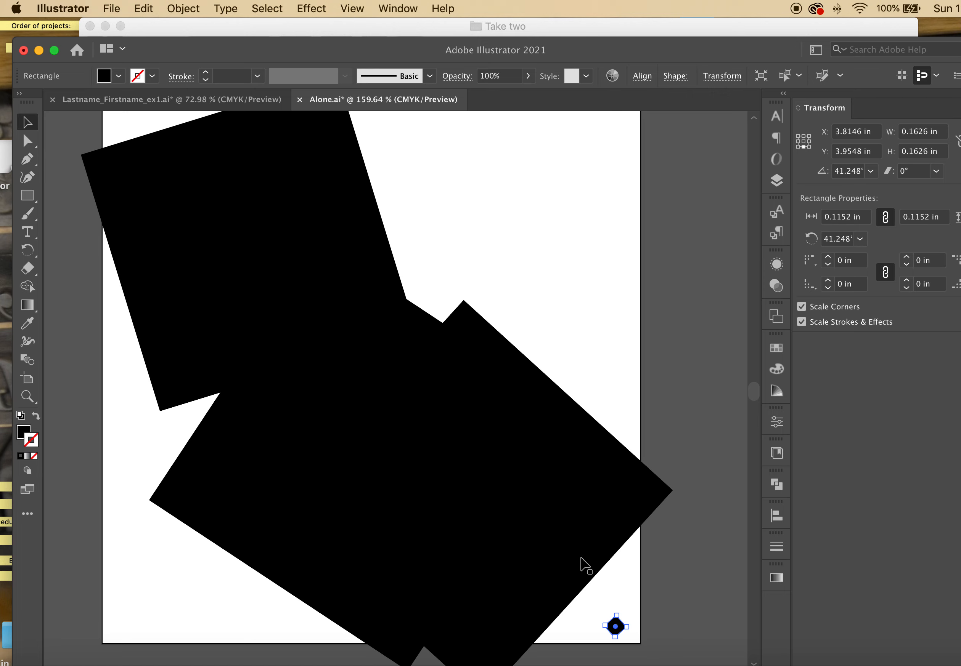
{"action": "left_click_drag", "start_coordinate": [193, 210], "coordinate": [251, 212]}
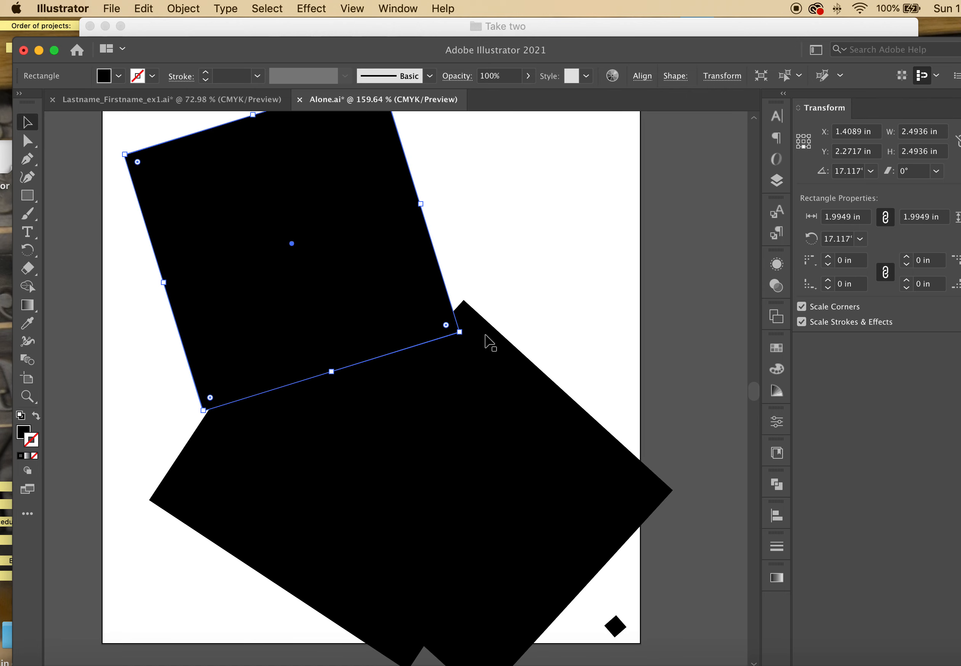
{"action": "left_click_drag", "start_coordinate": [509, 376], "coordinate": [602, 161]}
{"action": "left_click_drag", "start_coordinate": [498, 159], "coordinate": [459, 172]}
{"action": "left_click_drag", "start_coordinate": [311, 245], "coordinate": [225, 170]}
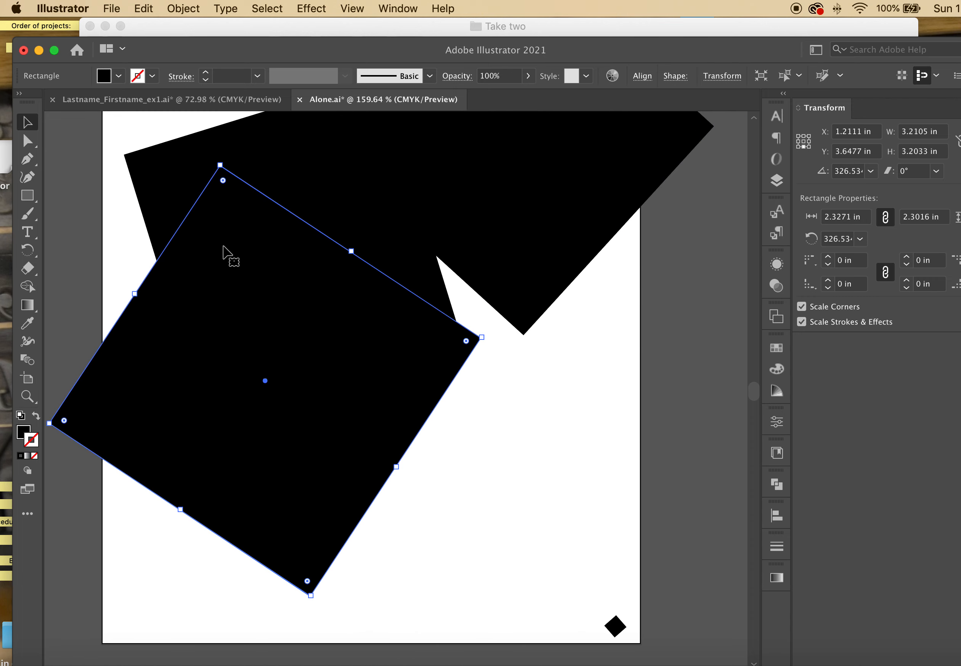
{"action": "left_click_drag", "start_coordinate": [225, 255], "coordinate": [82, 236]}
{"action": "left_click_drag", "start_coordinate": [422, 326], "coordinate": [308, 172]}
{"action": "left_click", "coordinate": [548, 438]}
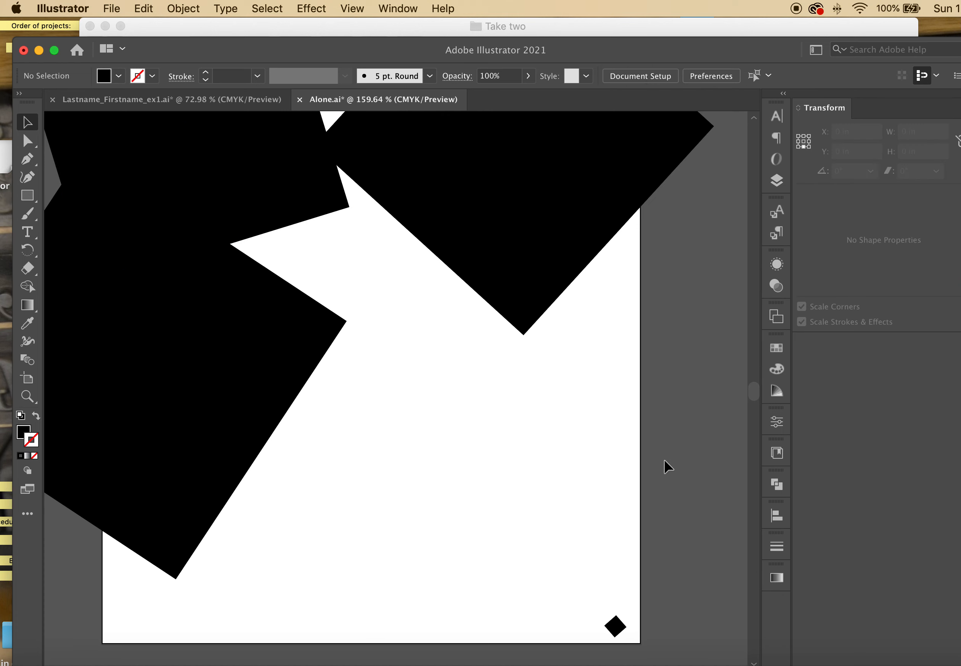
Resize the small diamond and shift it up and left
{"action": "left_click", "coordinate": [614, 627]}
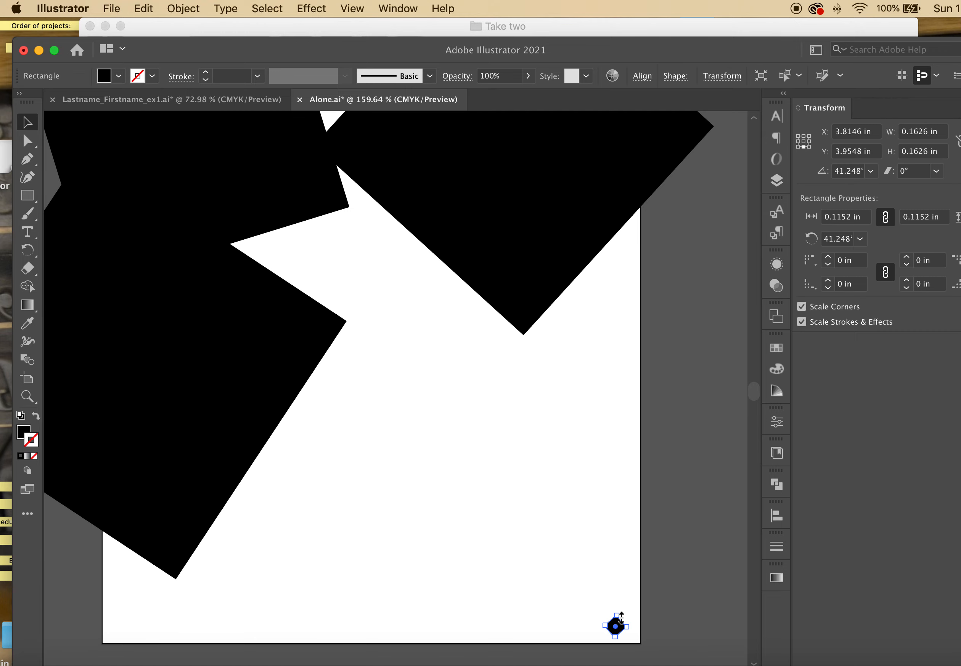
{"action": "left_click_drag", "start_coordinate": [616, 627], "coordinate": [651, 626]}
{"action": "left_click", "coordinate": [617, 635]}
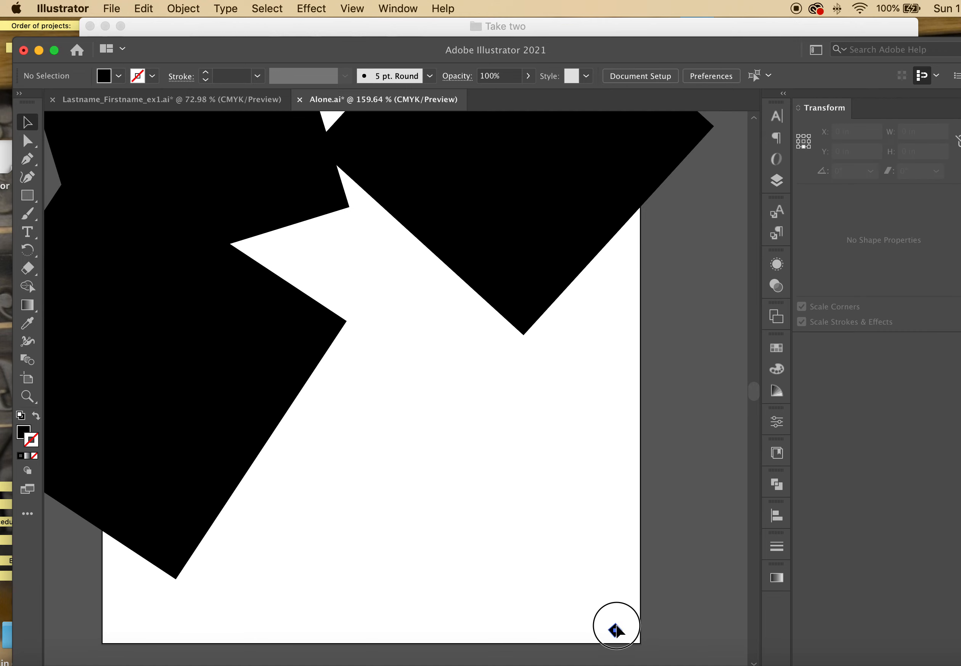
{"action": "left_click", "coordinate": [627, 628]}
{"action": "left_click", "coordinate": [656, 615]}
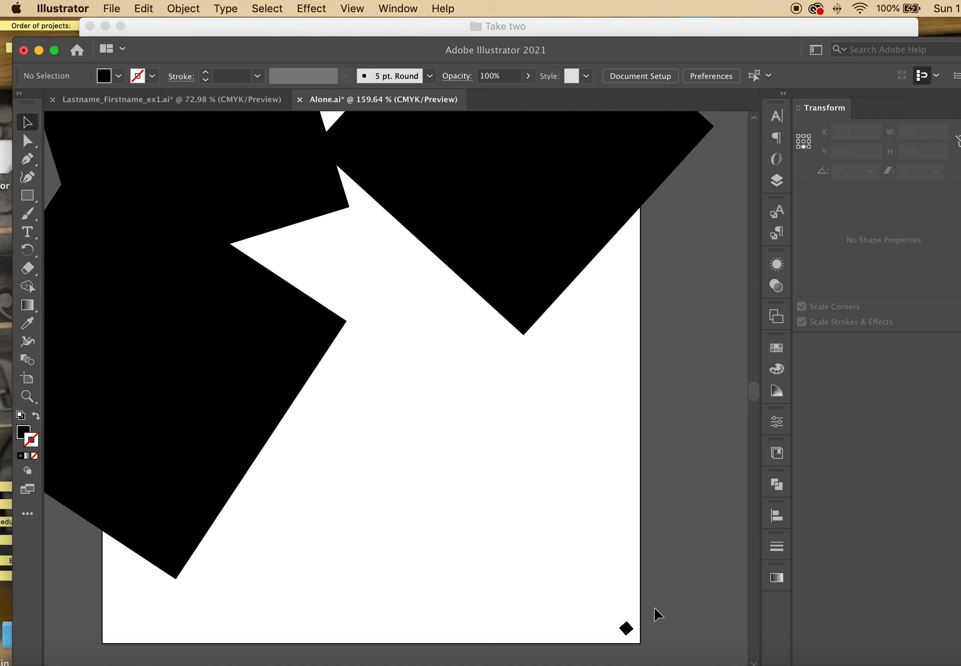
{"action": "left_click", "coordinate": [629, 629]}
{"action": "left_click_drag", "start_coordinate": [630, 633], "coordinate": [595, 605]}
{"action": "left_click", "coordinate": [661, 603]}
Save Alone.ai and close it to return to the ex1 template
{"action": "left_click", "coordinate": [111, 10]}
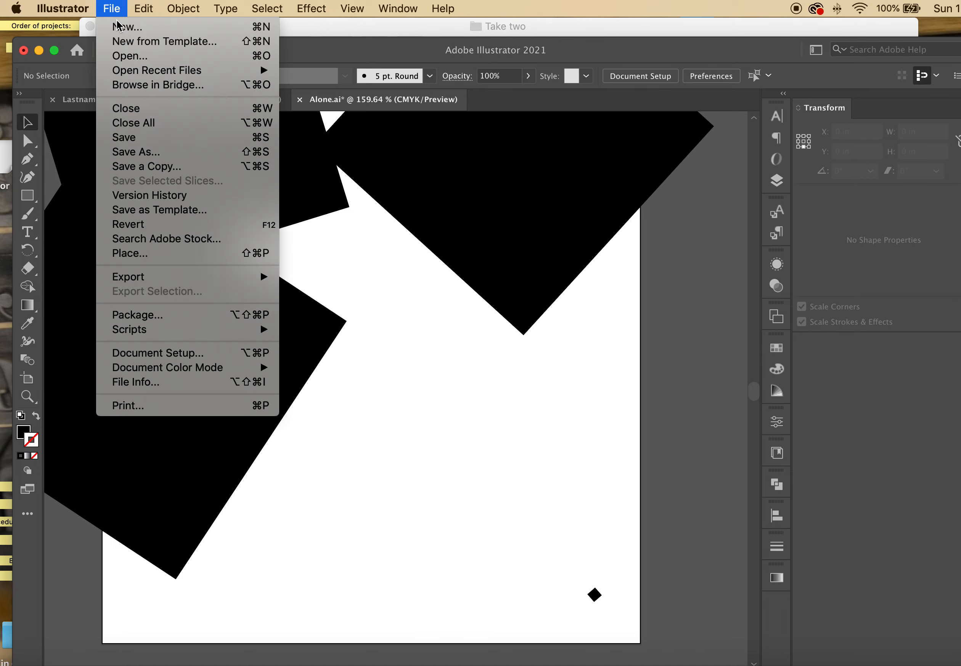
{"action": "left_click", "coordinate": [119, 137]}
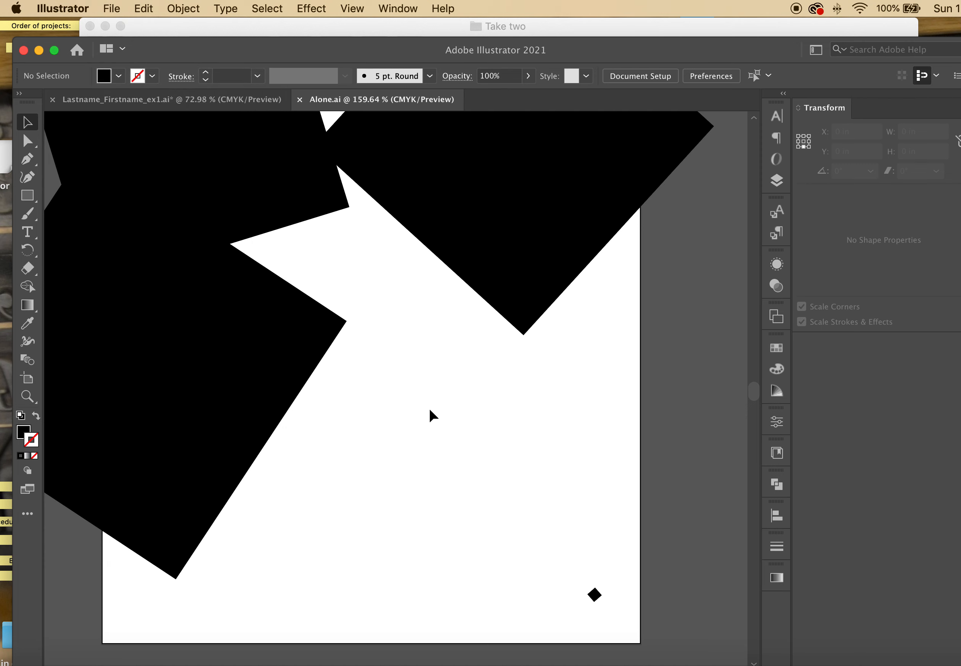
{"action": "left_click", "coordinate": [110, 9]}
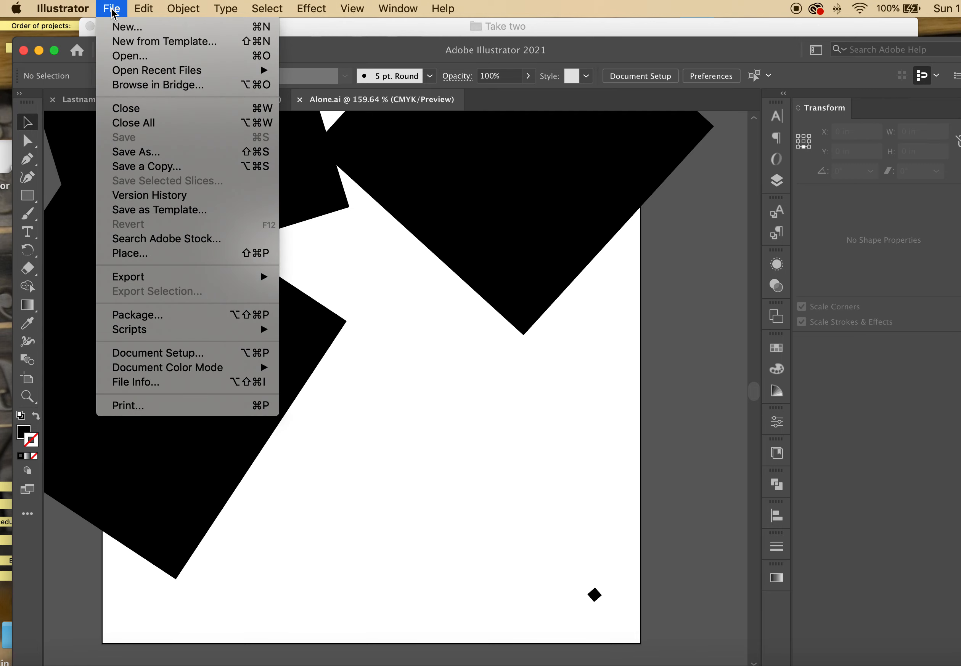
{"action": "left_click", "coordinate": [135, 110]}
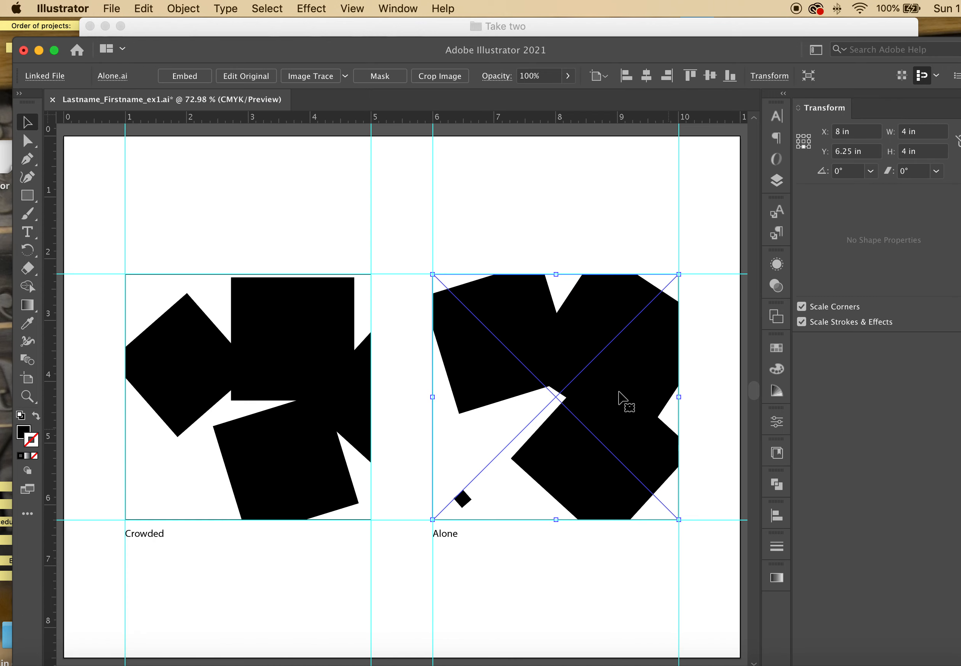
Select the placed Alone artwork and accept updating the modified link to show the revised composition
{"action": "left_click", "coordinate": [485, 256]}
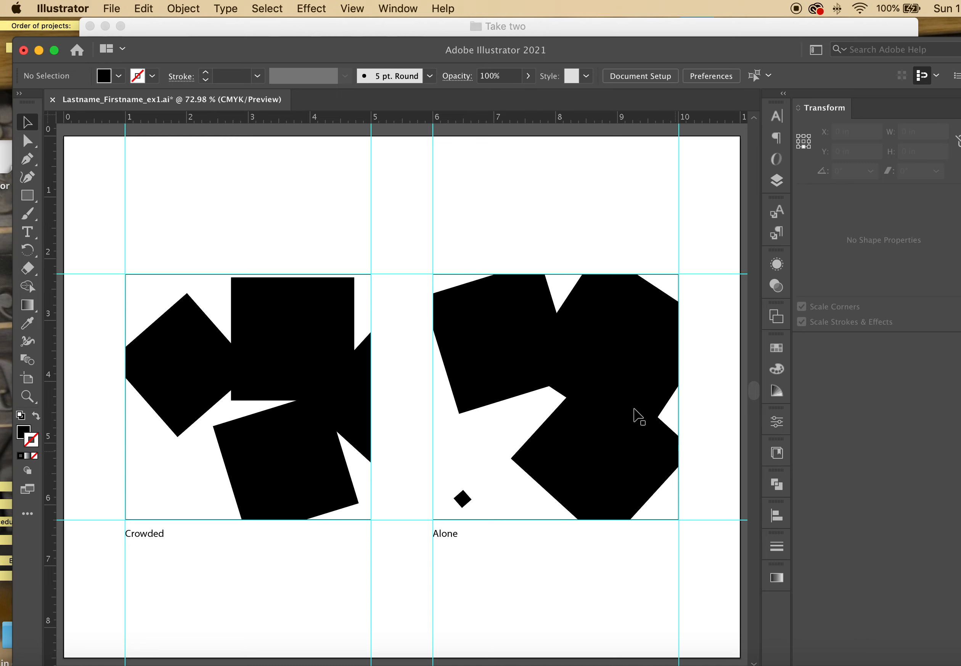
{"action": "left_click", "coordinate": [606, 397]}
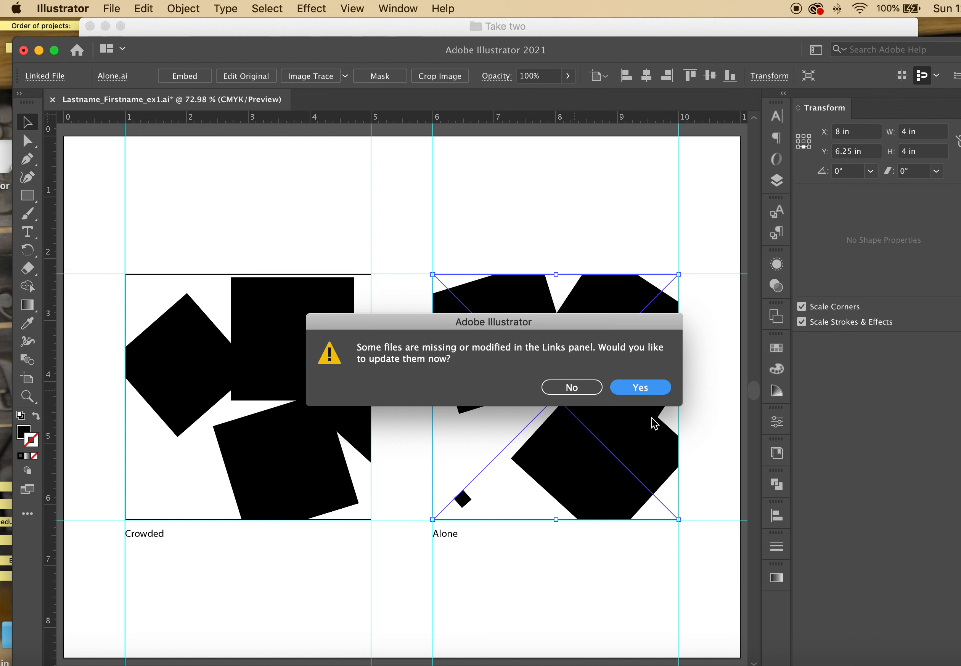
{"action": "left_click", "coordinate": [643, 397]}
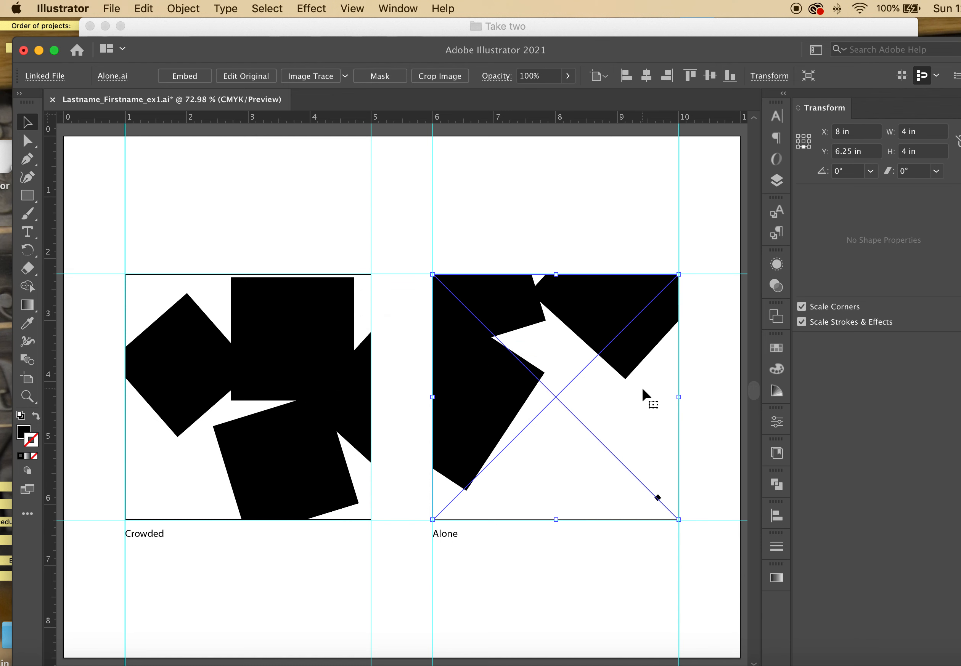
{"action": "left_click", "coordinate": [598, 221]}
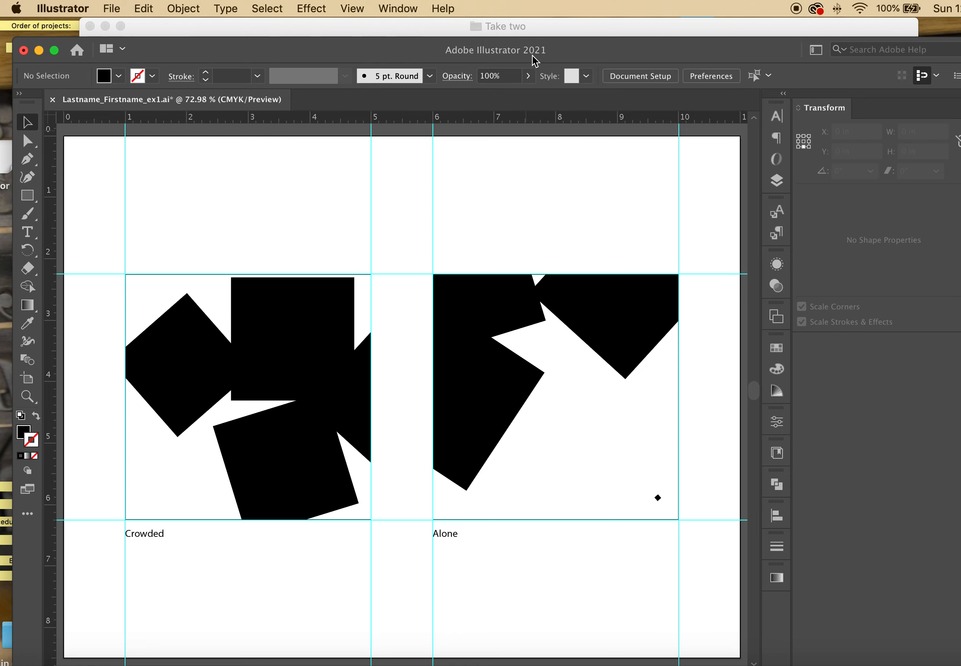
{"action": "left_click", "coordinate": [533, 29]}
Open Crowded.ai and enlarge the lower rotated square, then adjust its size and position
{"action": "double_click", "coordinate": [594, 82]}
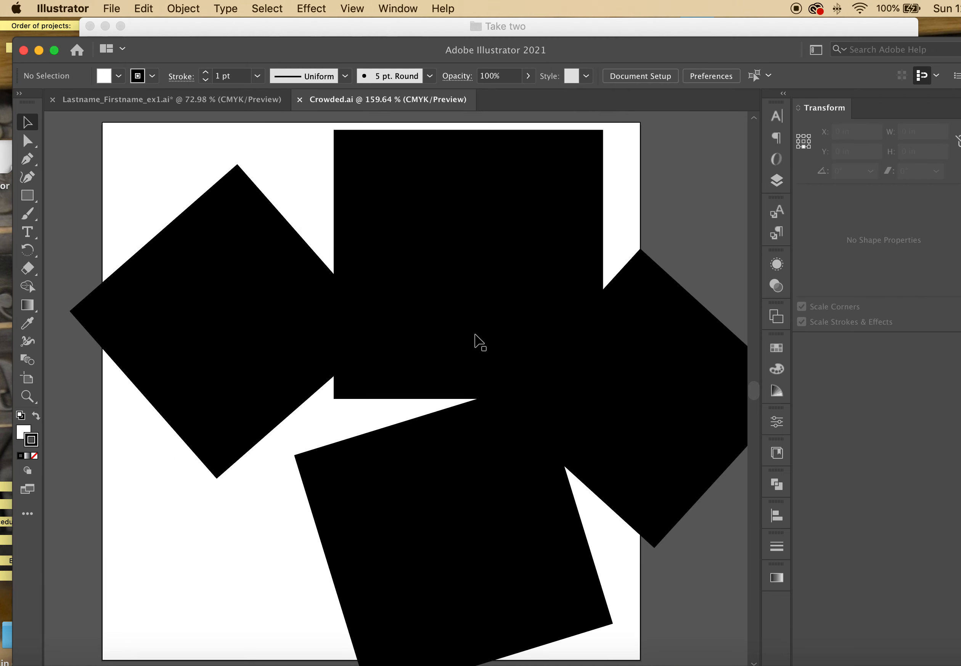
{"action": "scroll", "coordinate": [383, 534], "scroll_direction": "down", "scroll_amount": 3}
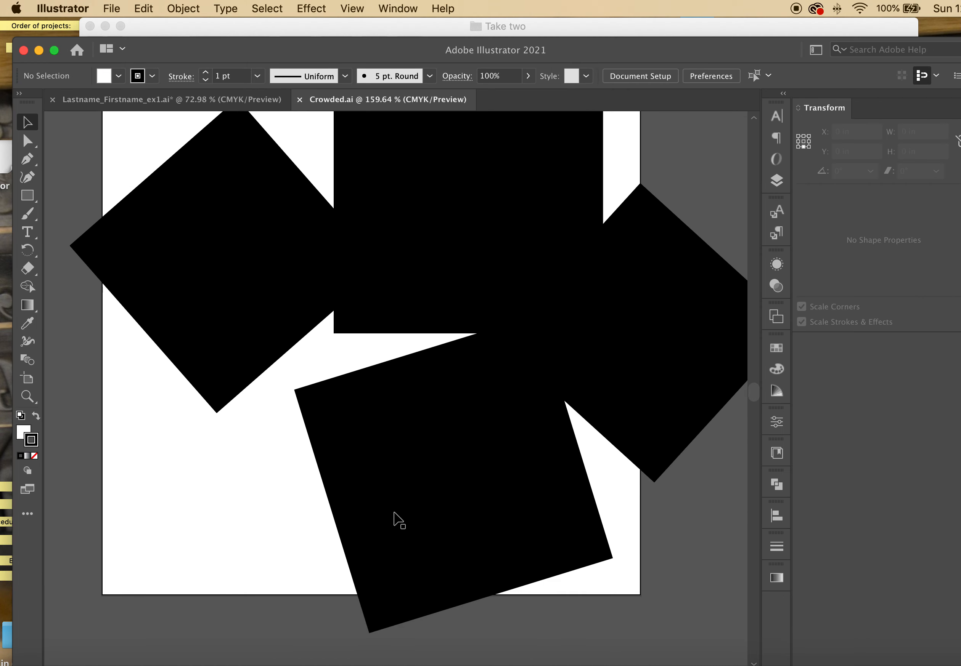
{"action": "left_click", "coordinate": [391, 522]}
{"action": "left_click_drag", "start_coordinate": [294, 388], "coordinate": [17, 301]}
{"action": "left_click_drag", "start_coordinate": [389, 372], "coordinate": [446, 506]}
{"action": "left_click", "coordinate": [634, 494]}
{"action": "left_click", "coordinate": [562, 339]}
{"action": "left_click", "coordinate": [459, 393]}
{"action": "left_click_drag", "start_coordinate": [564, 269], "coordinate": [521, 343]}
{"action": "left_click_drag", "start_coordinate": [487, 444], "coordinate": [466, 425]}
Move the bottom rectangle left and the right rectangle down and left
{"action": "left_click", "coordinate": [660, 540]}
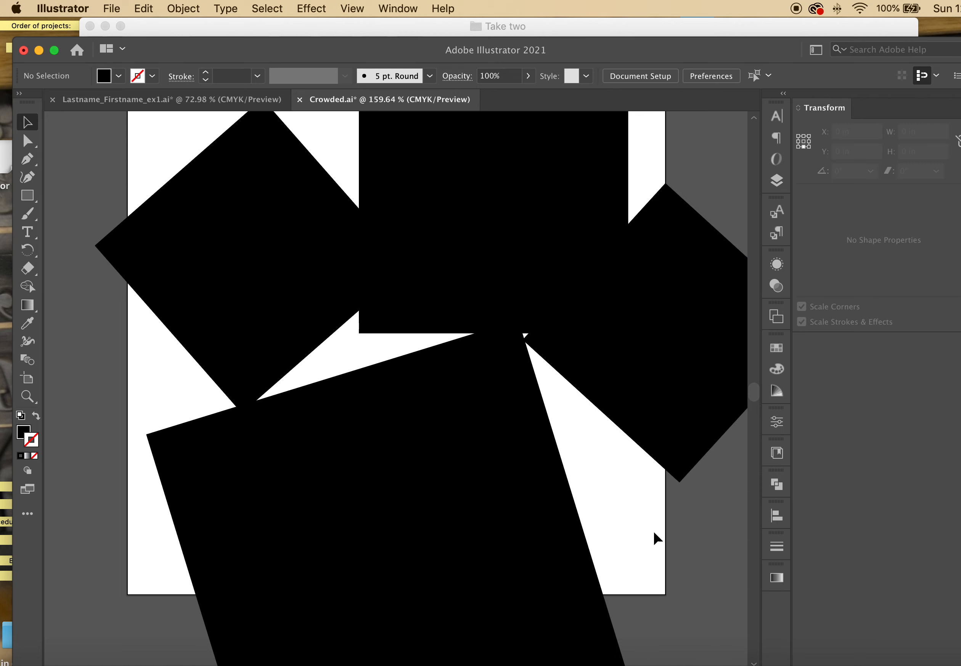
{"action": "left_click_drag", "start_coordinate": [483, 463], "coordinate": [463, 467]}
{"action": "left_click_drag", "start_coordinate": [697, 346], "coordinate": [665, 439]}
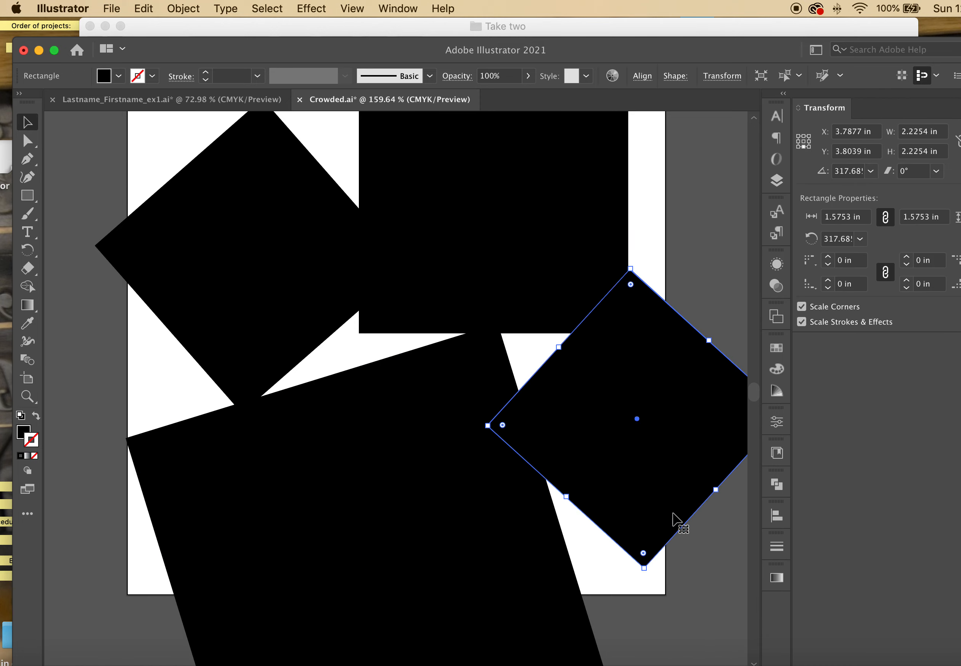
{"action": "left_click", "coordinate": [685, 577]}
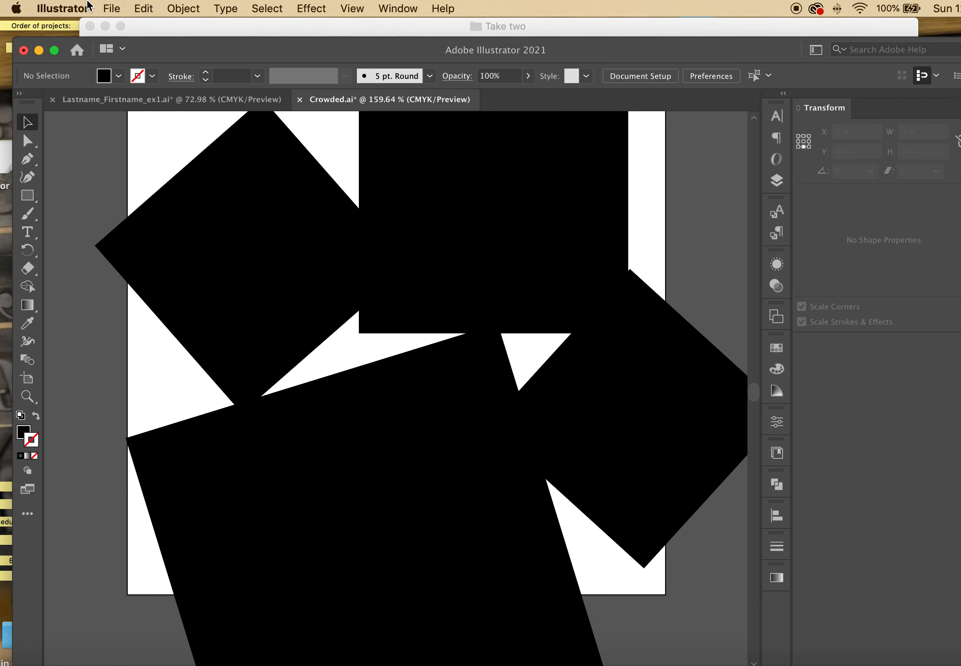
Save Crowded.ai and close it to return to the template
{"action": "left_click", "coordinate": [114, 11]}
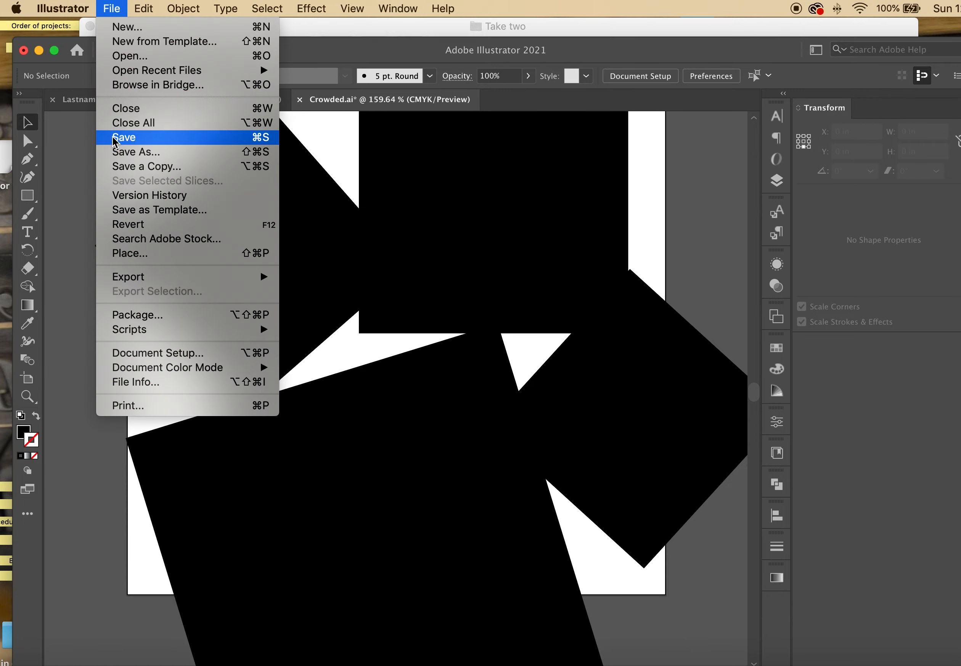
{"action": "left_click", "coordinate": [125, 137]}
{"action": "left_click", "coordinate": [121, 12]}
{"action": "left_click", "coordinate": [121, 12]}
{"action": "left_click", "coordinate": [121, 13]}
{"action": "left_click", "coordinate": [138, 105]}
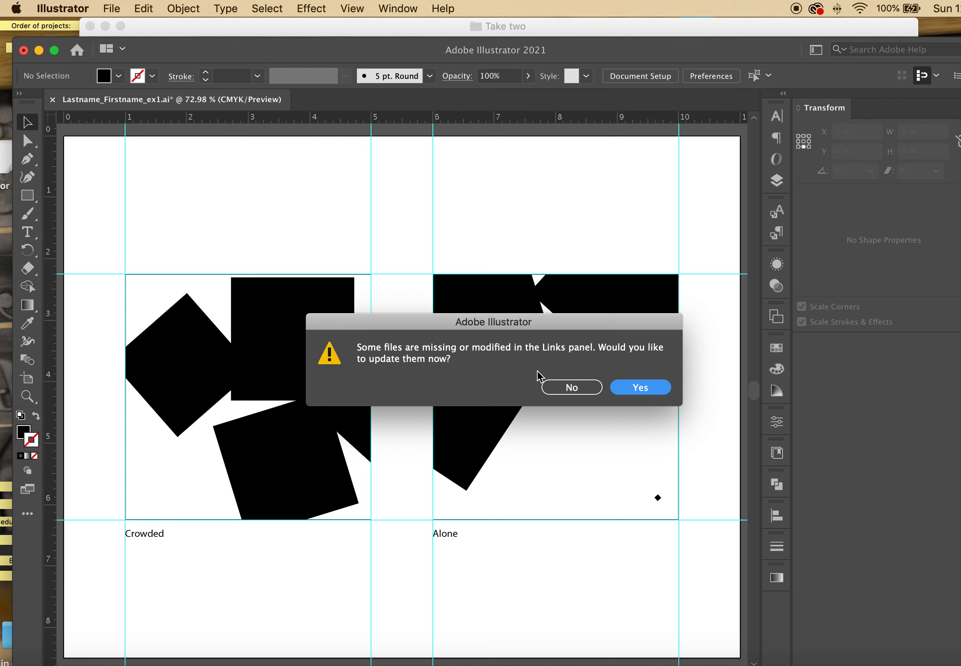
Accept the update so the template's Crowded artwork shows the new arrangement
{"action": "left_click", "coordinate": [641, 388]}
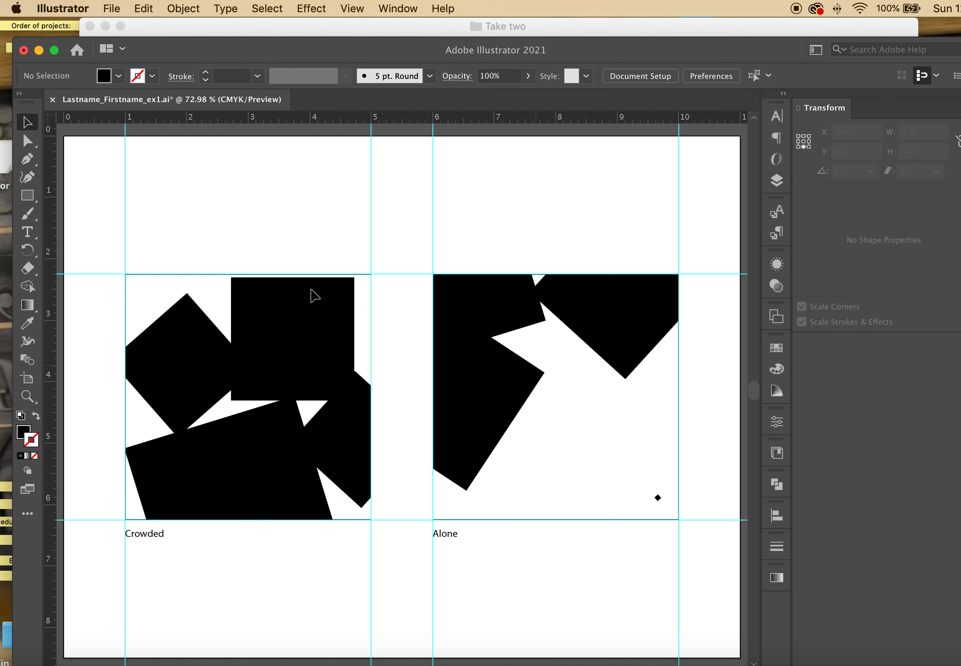
{"action": "left_click", "coordinate": [380, 32]}
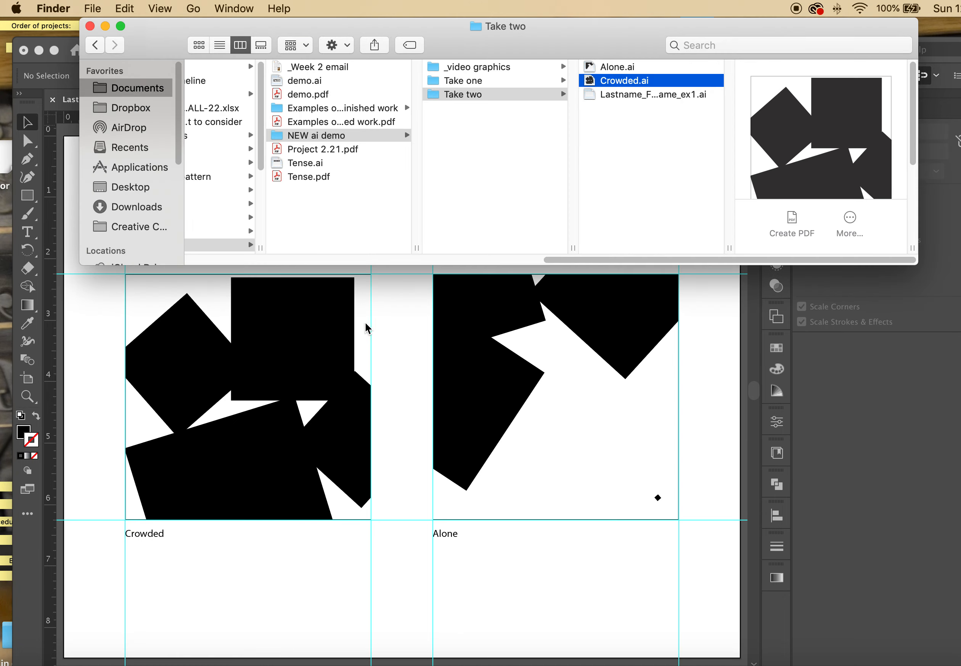
{"action": "left_click", "coordinate": [402, 383]}
{"action": "left_click", "coordinate": [551, 19]}
{"action": "left_click", "coordinate": [708, 318]}
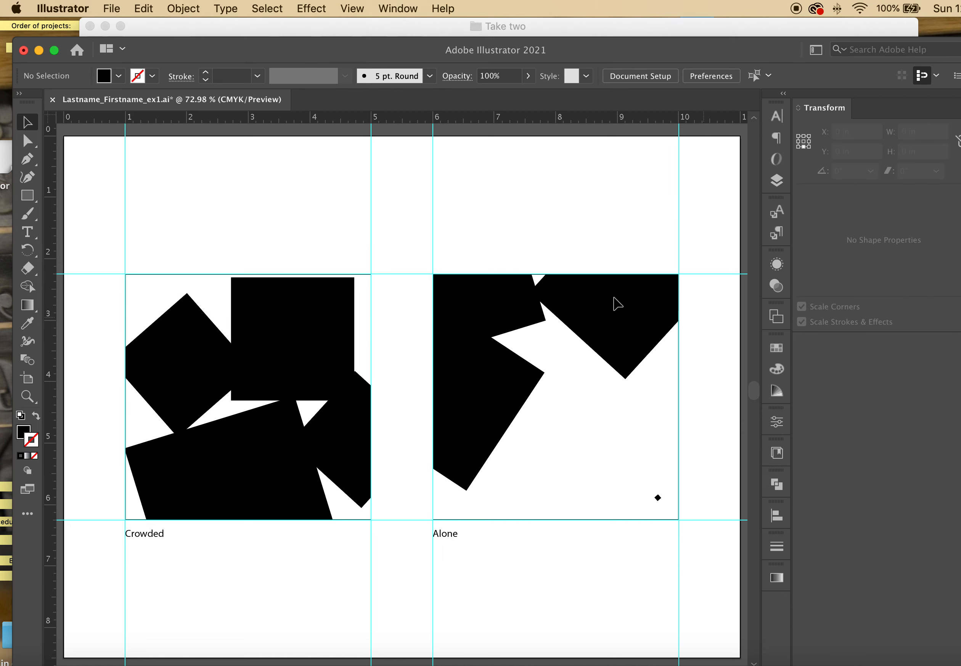
Show the Links panel over the Alone artboard, review Alone.ai and Crowded.ai, and select the Alone artwork
{"action": "left_click", "coordinate": [399, 10]}
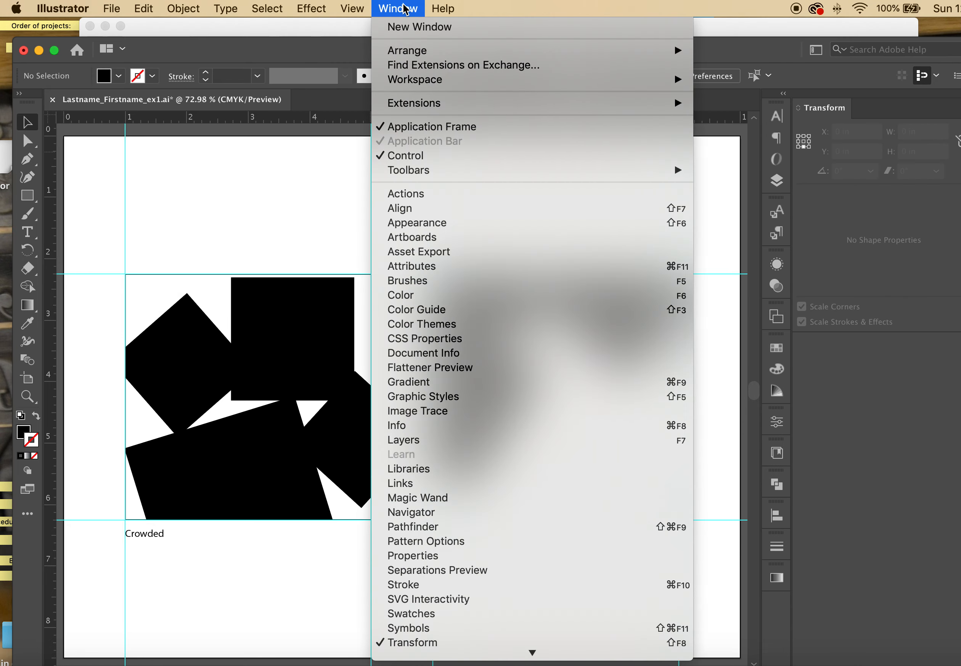
{"action": "left_click", "coordinate": [402, 486]}
{"action": "left_click_drag", "start_coordinate": [171, 323], "coordinate": [634, 496]}
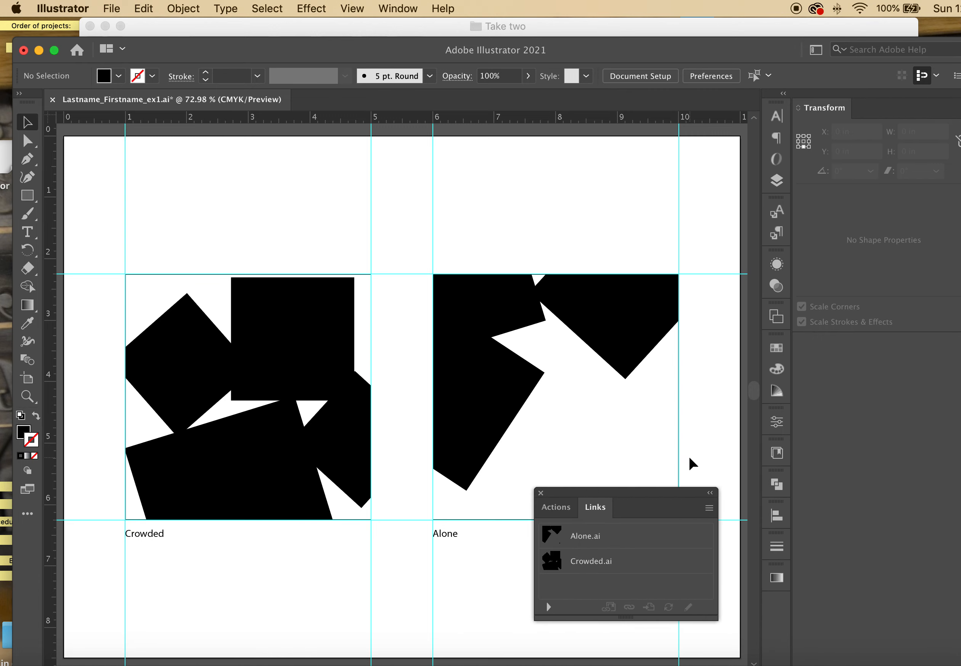
{"action": "left_click", "coordinate": [590, 538]}
{"action": "left_click", "coordinate": [596, 567]}
{"action": "left_click", "coordinate": [588, 544]}
{"action": "left_click", "coordinate": [589, 566]}
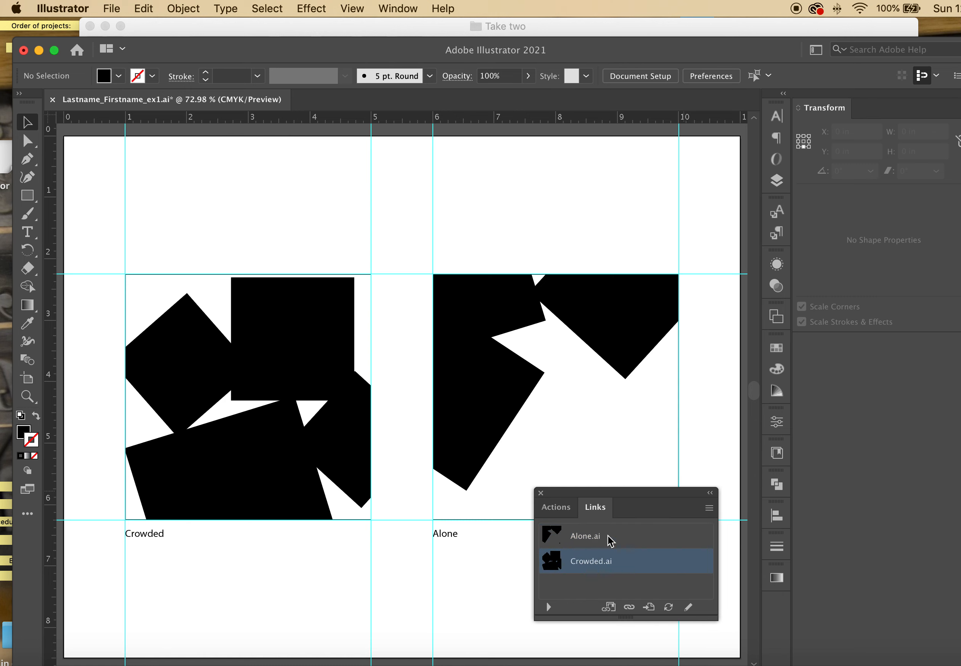
{"action": "left_click", "coordinate": [692, 428]}
{"action": "left_click", "coordinate": [477, 337]}
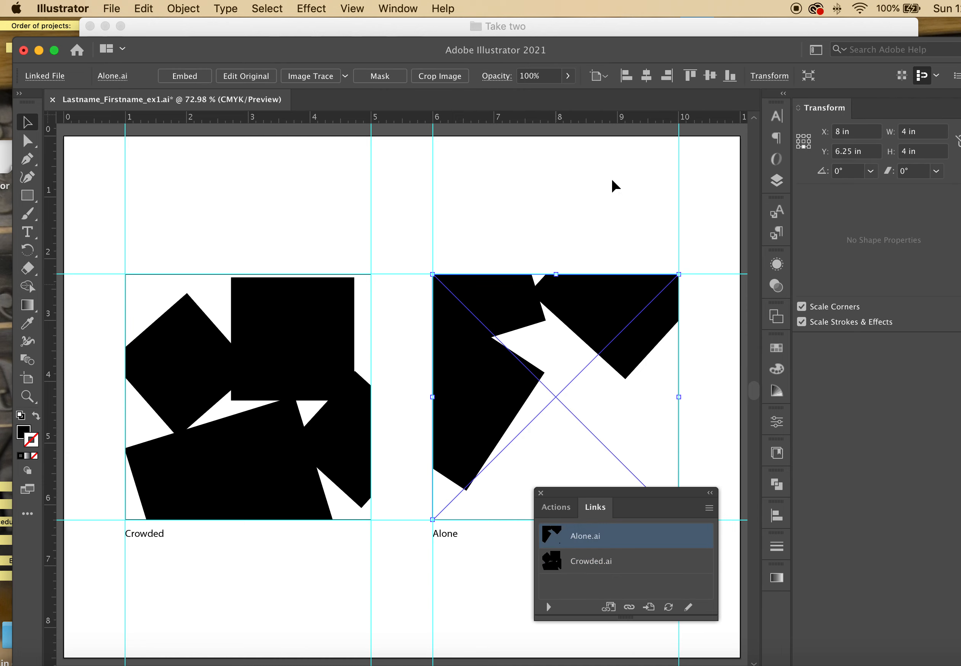
{"action": "left_click", "coordinate": [601, 33]}
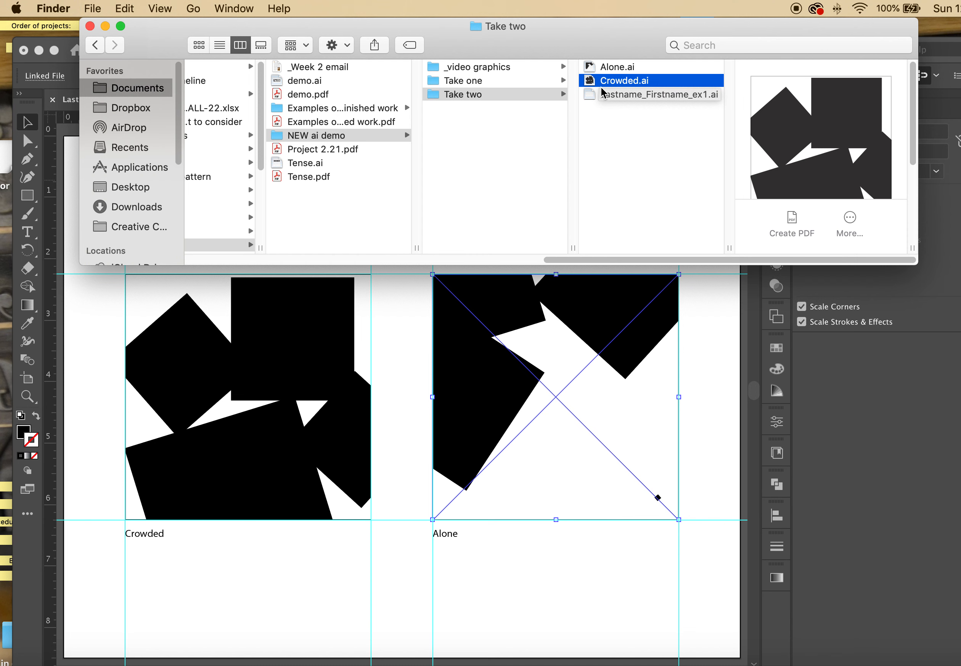
Open Alone.ai, shift its upper diamond down and left, then save and close with Cmd+S and Cmd+W
{"action": "left_click", "coordinate": [591, 69]}
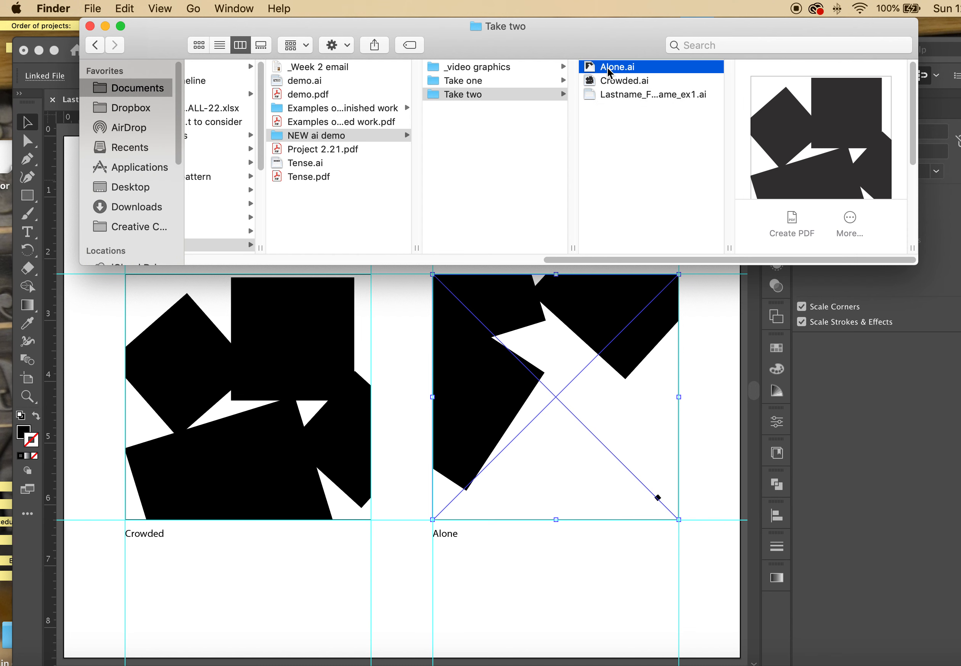
{"action": "double_click", "coordinate": [590, 68]}
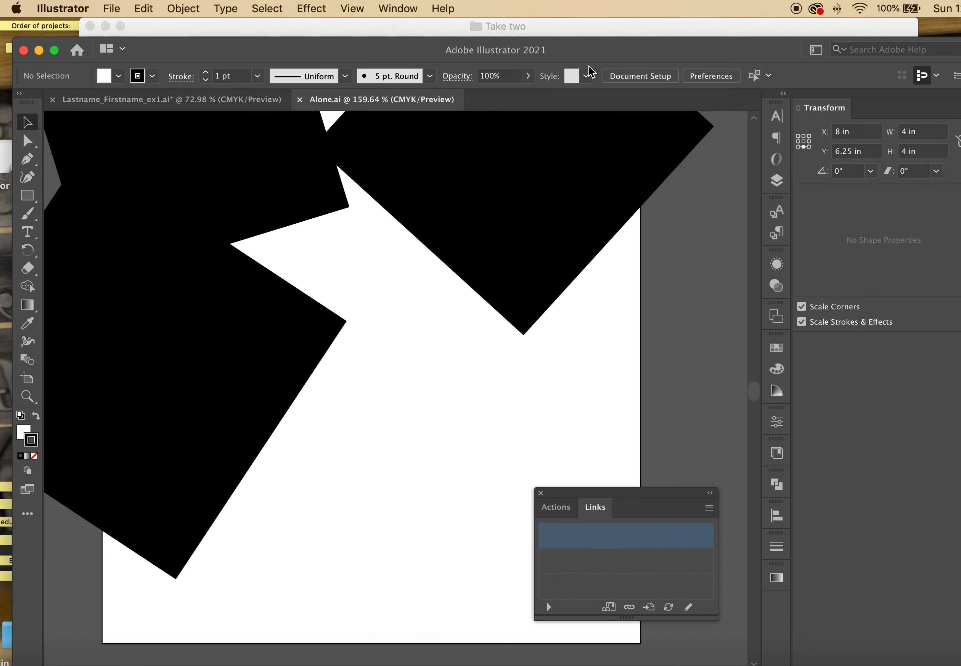
{"action": "left_click_drag", "start_coordinate": [505, 243], "coordinate": [489, 306]}
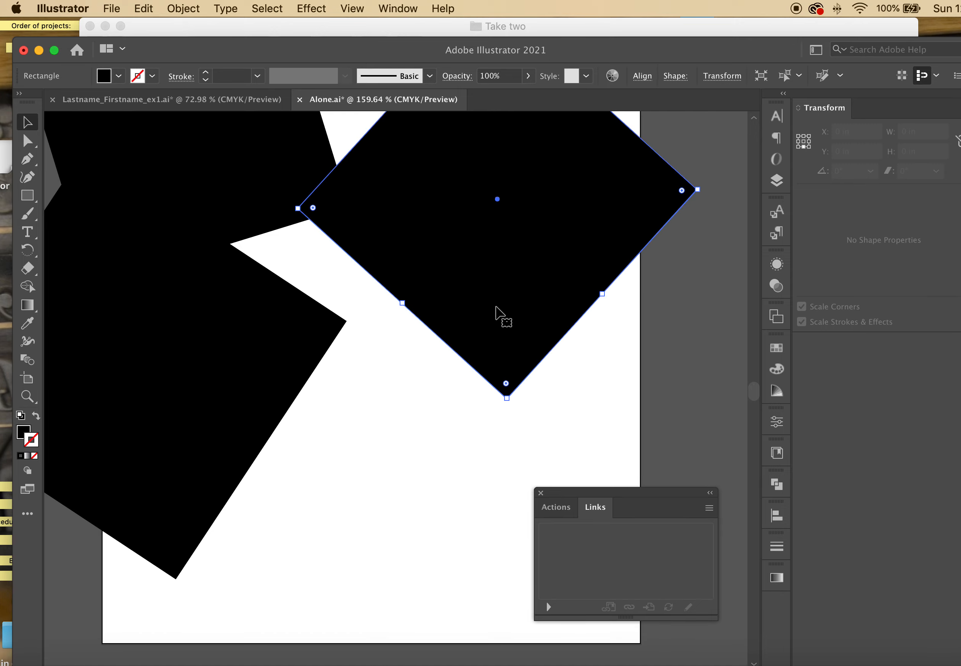
{"action": "left_click", "coordinate": [682, 261]}
{"action": "key", "text": "super+s"}
{"action": "key", "text": "super+w"}
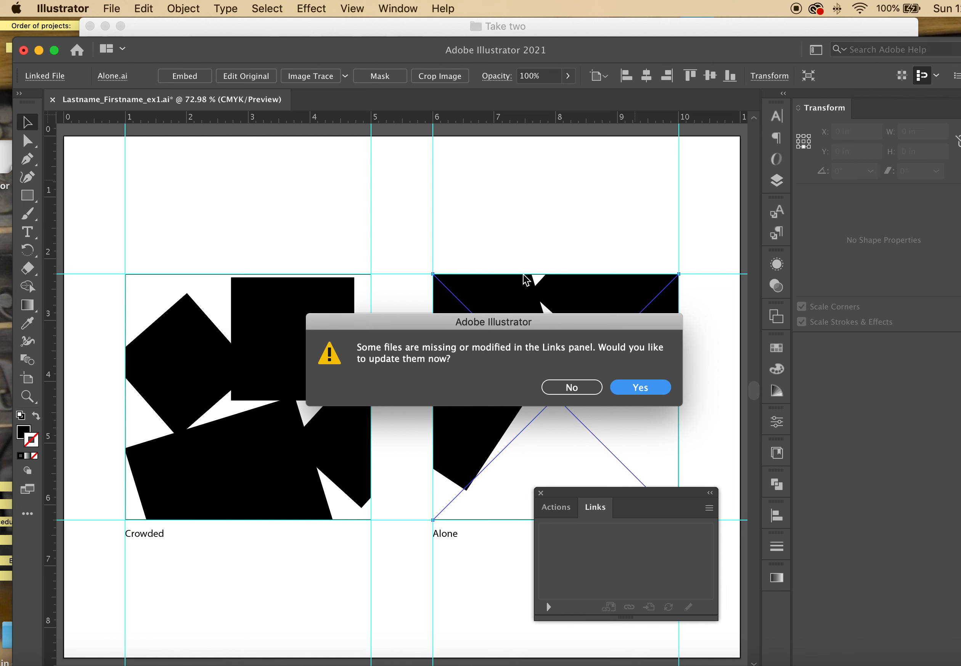
Decline the link update and reopen the Links panel, which now flags Alone.ai as modified
{"action": "left_click", "coordinate": [576, 390]}
{"action": "left_click", "coordinate": [570, 388]}
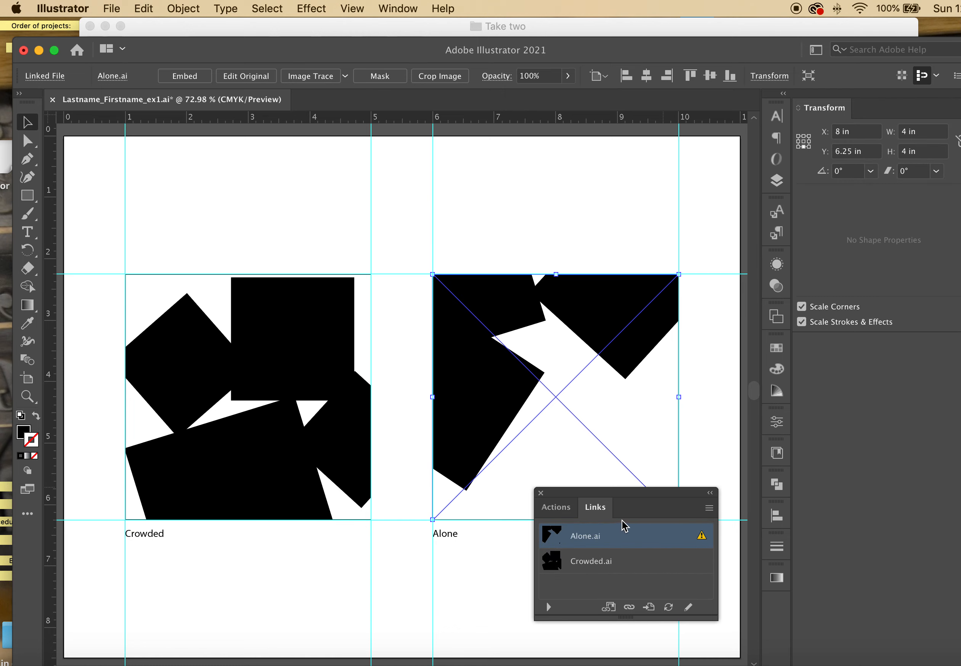
{"action": "left_click", "coordinate": [417, 9]}
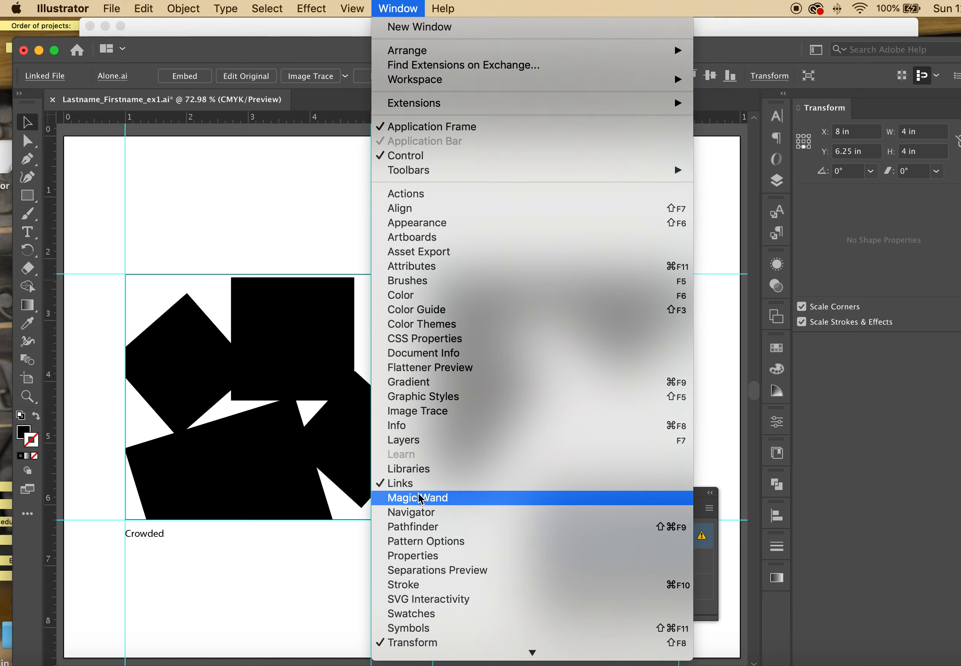
{"action": "left_click", "coordinate": [415, 485]}
{"action": "left_click", "coordinate": [398, 8]}
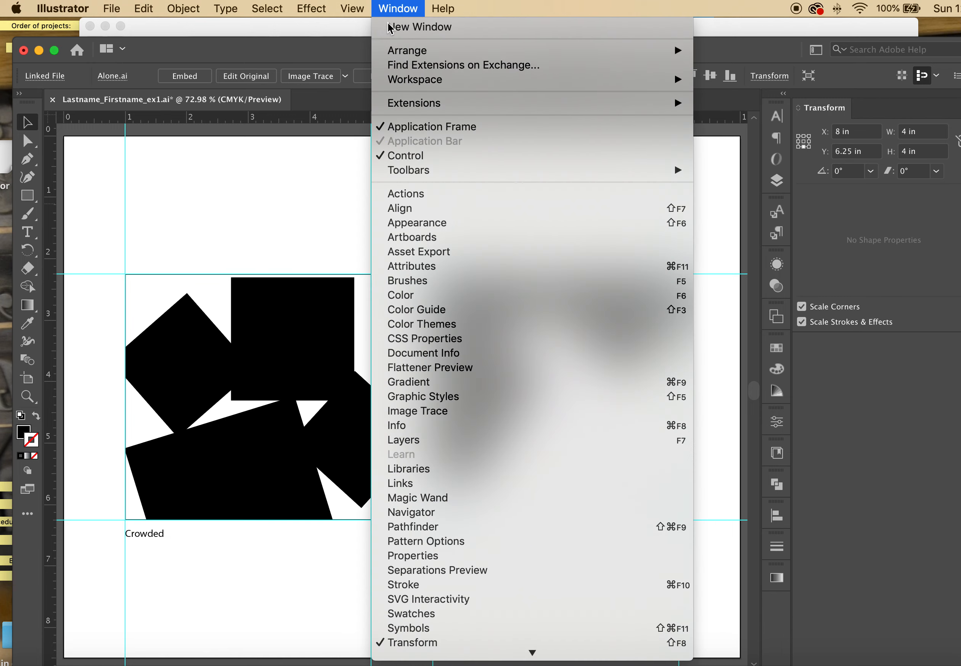
{"action": "left_click", "coordinate": [404, 484]}
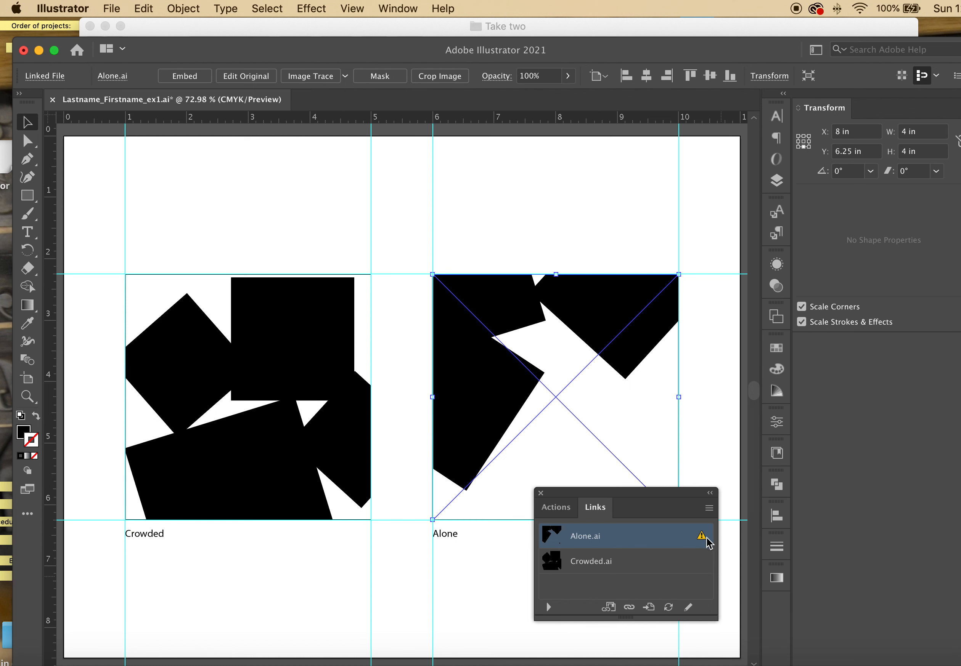
{"action": "left_click", "coordinate": [622, 559]}
{"action": "left_click", "coordinate": [630, 542]}
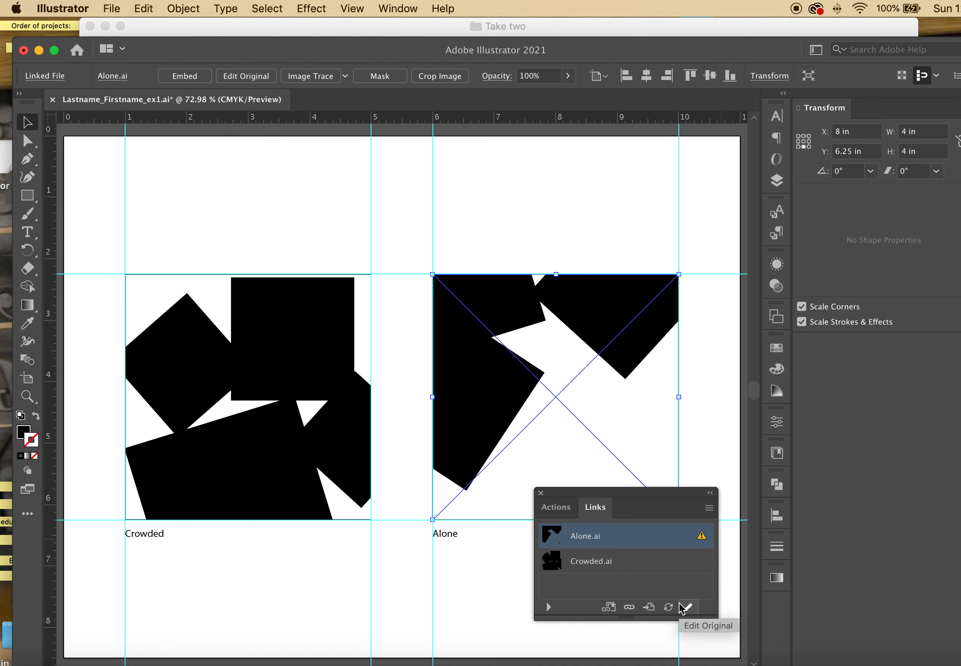
{"action": "left_click", "coordinate": [676, 635]}
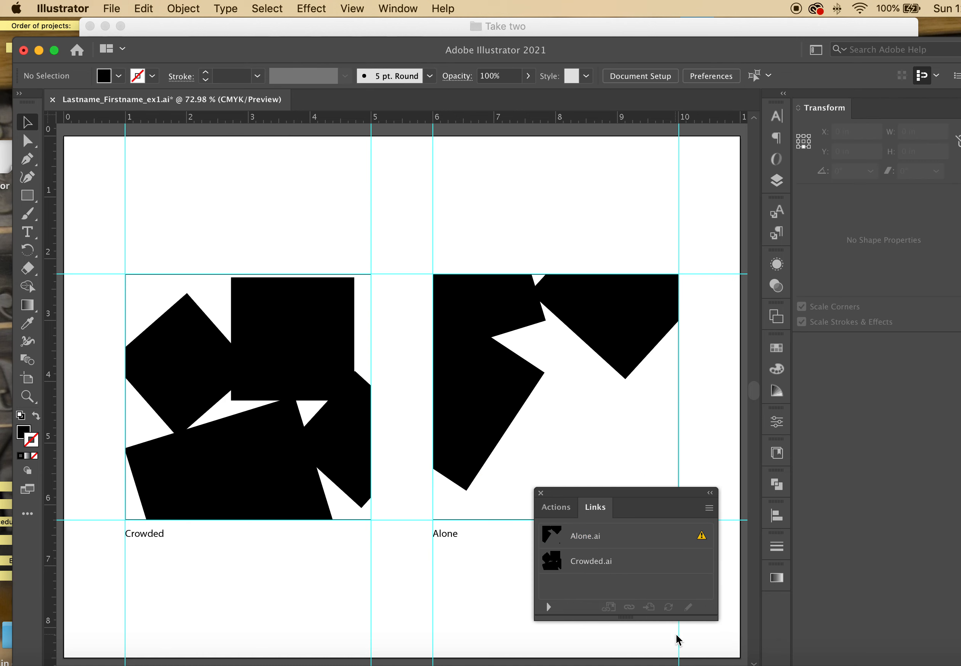
Decline the prompt, fit the artboard, update the Alone.ai link from the Links panel, and close it
{"action": "scroll", "coordinate": [676, 635], "scroll_direction": "up", "scroll_amount": 3}
{"action": "scroll", "coordinate": [675, 631], "scroll_direction": "up", "scroll_amount": 1}
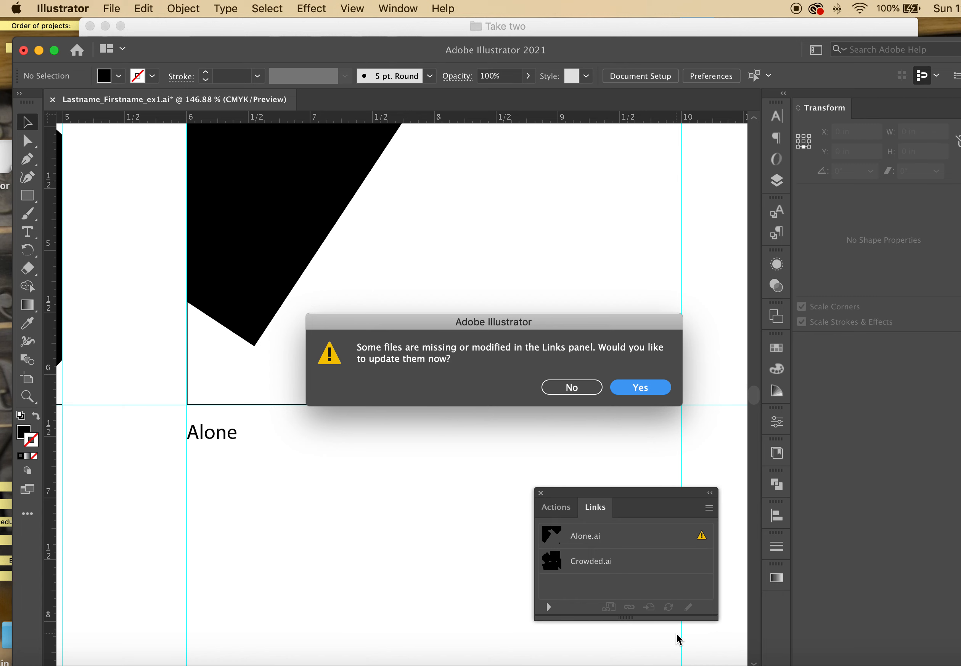
{"action": "left_click", "coordinate": [567, 388]}
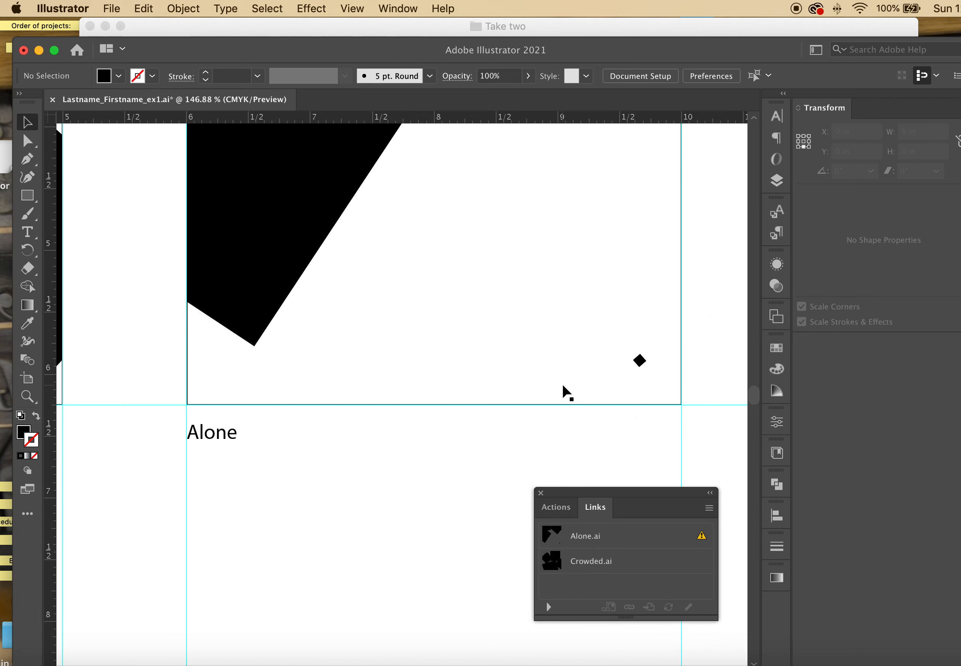
{"action": "key", "text": "super+0"}
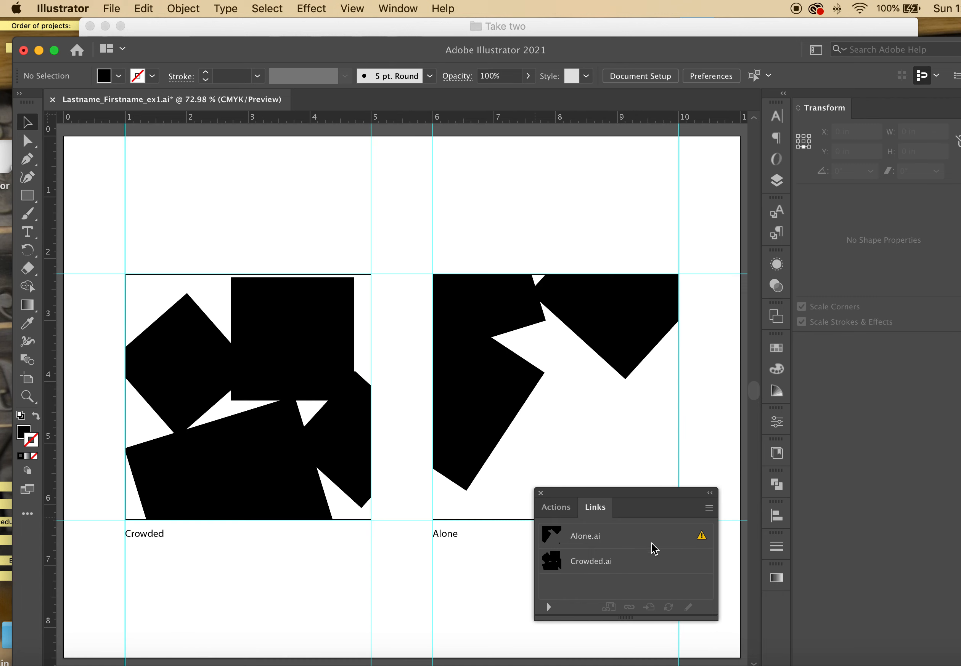
{"action": "left_click", "coordinate": [698, 539]}
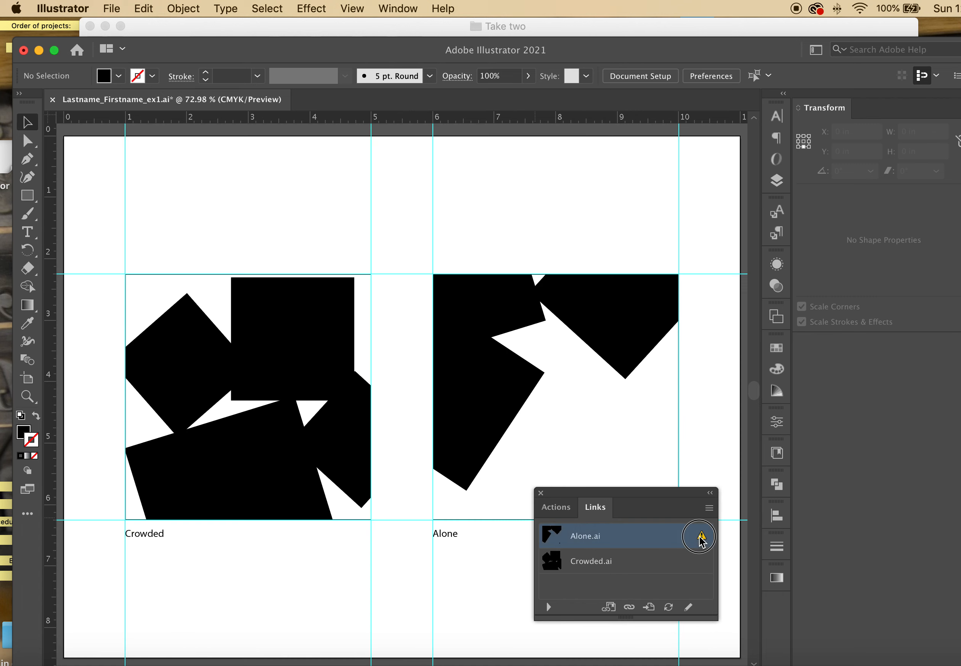
{"action": "left_click", "coordinate": [668, 607]}
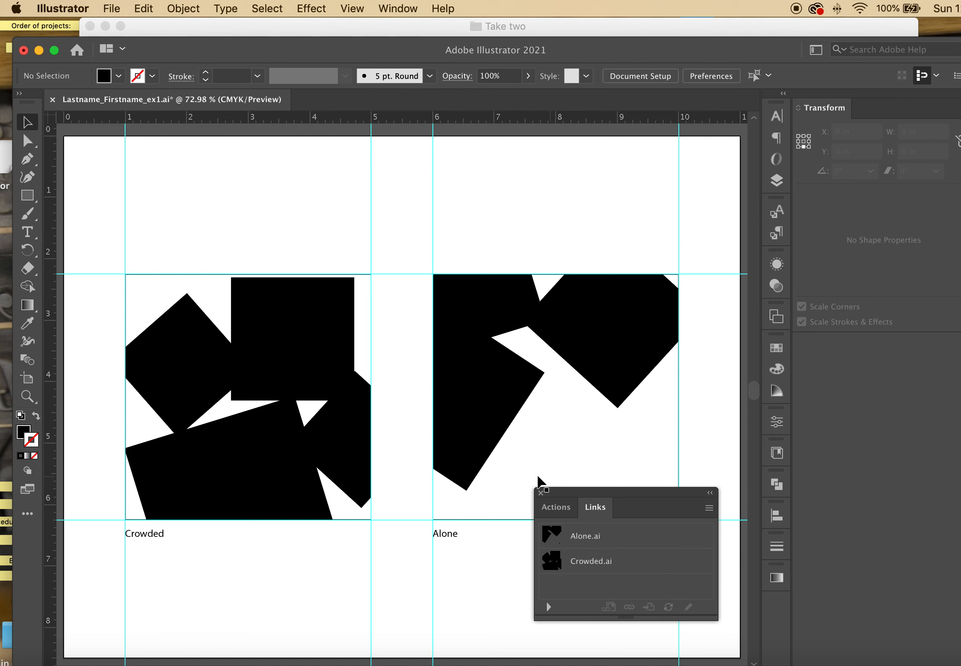
{"action": "left_click", "coordinate": [540, 492]}
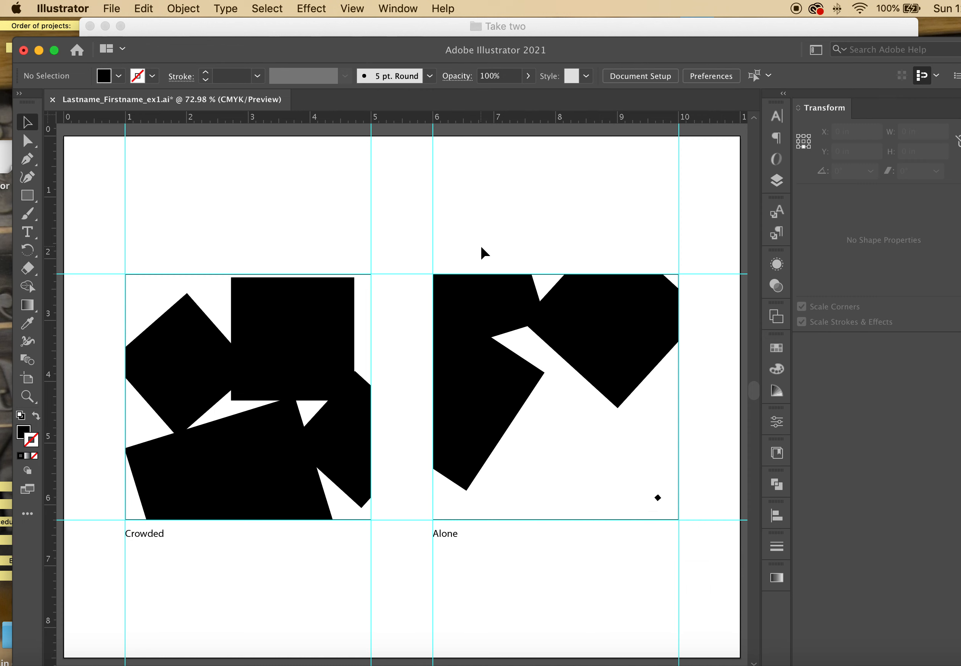
Save the template and close the document
{"action": "left_click", "coordinate": [112, 9]}
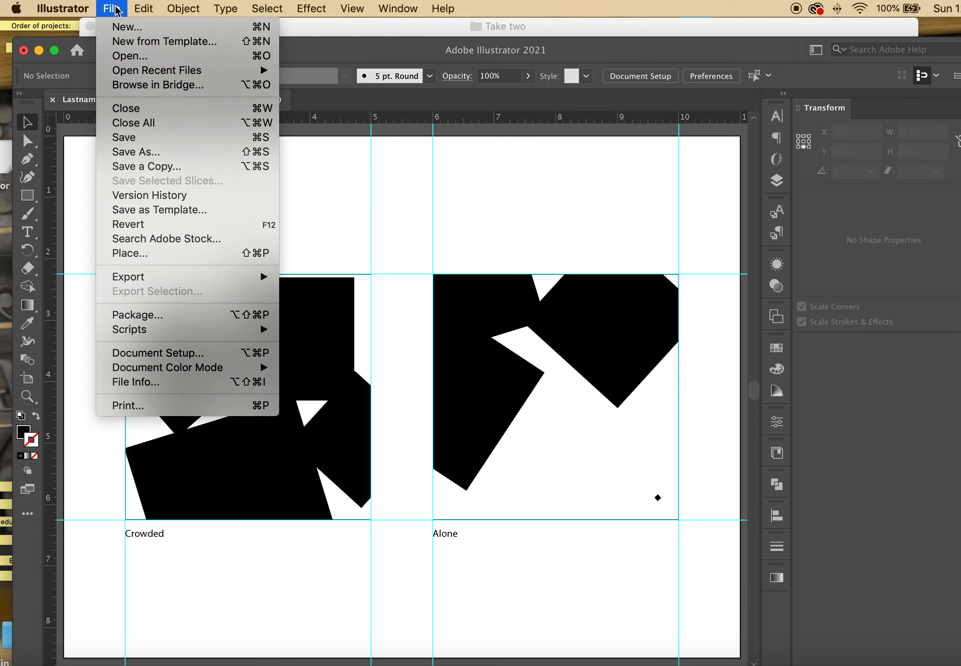
{"action": "left_click", "coordinate": [144, 139]}
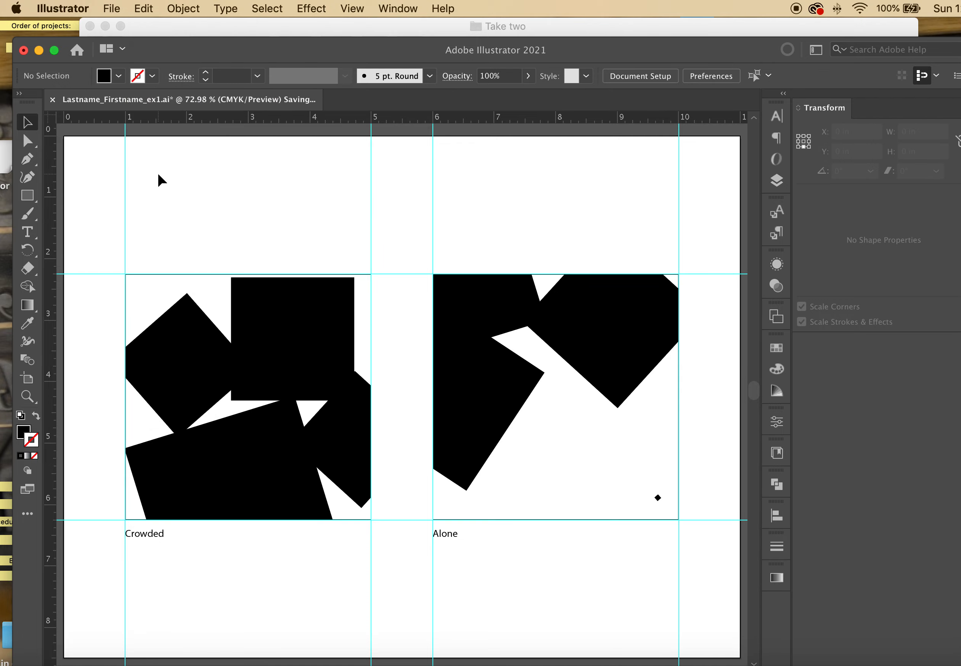
{"action": "key", "text": "super+w"}
Reopen Lastname_Firstname_ex1.ai from Finder and confirm in the Links panel that both links are current
{"action": "left_click", "coordinate": [420, 25]}
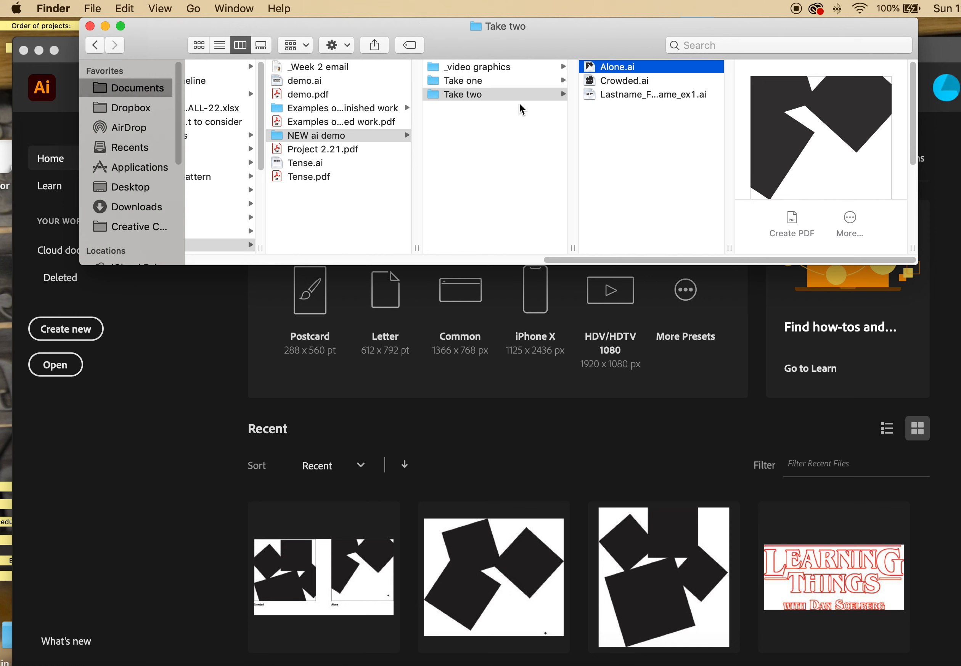
{"action": "double_click", "coordinate": [624, 95]}
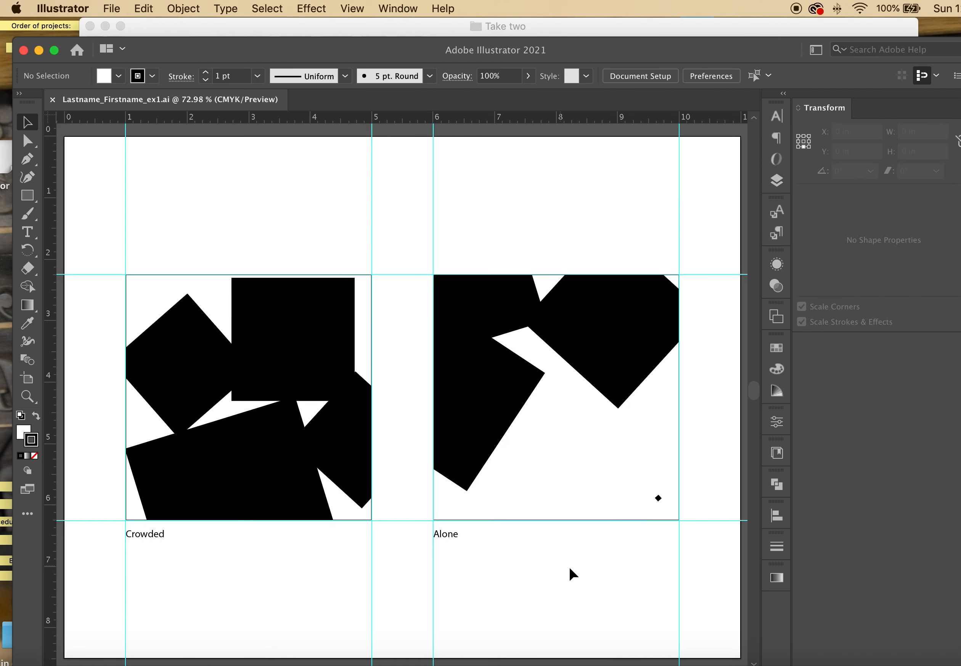
{"action": "left_click", "coordinate": [395, 8]}
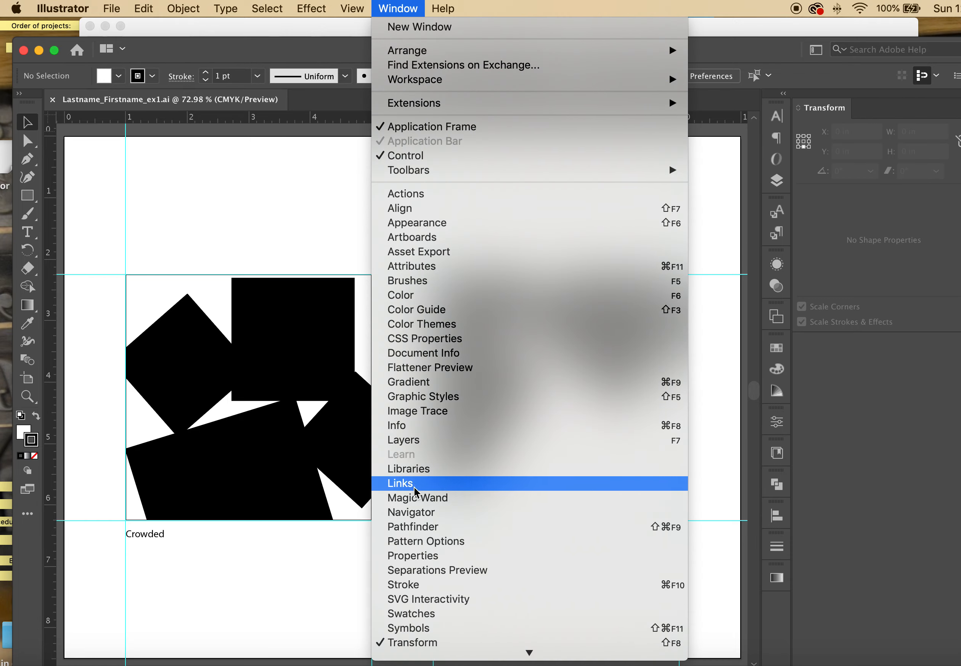
{"action": "left_click", "coordinate": [410, 483]}
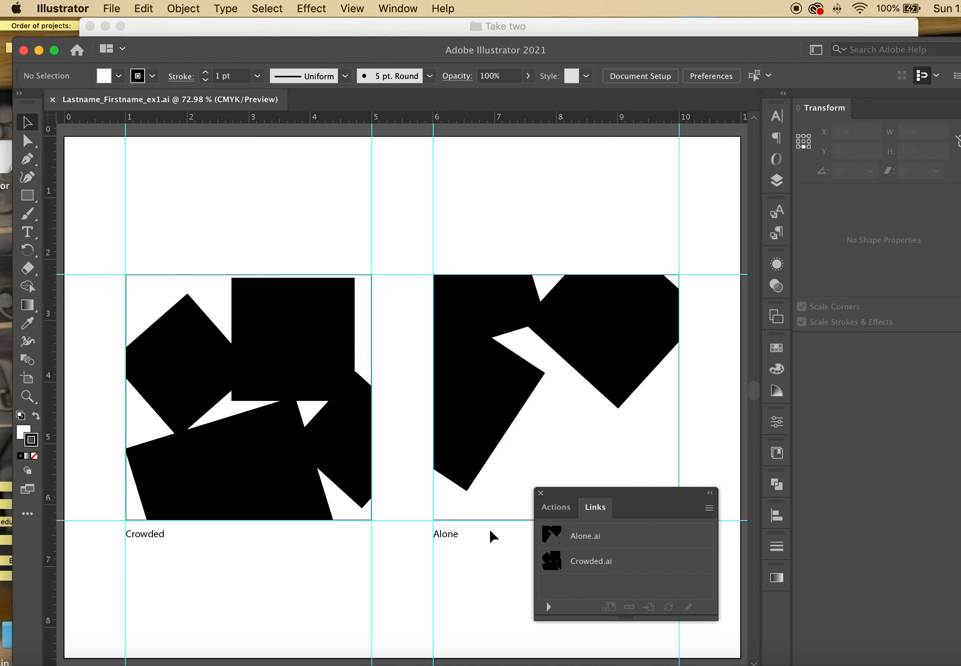
{"action": "left_click", "coordinate": [541, 493]}
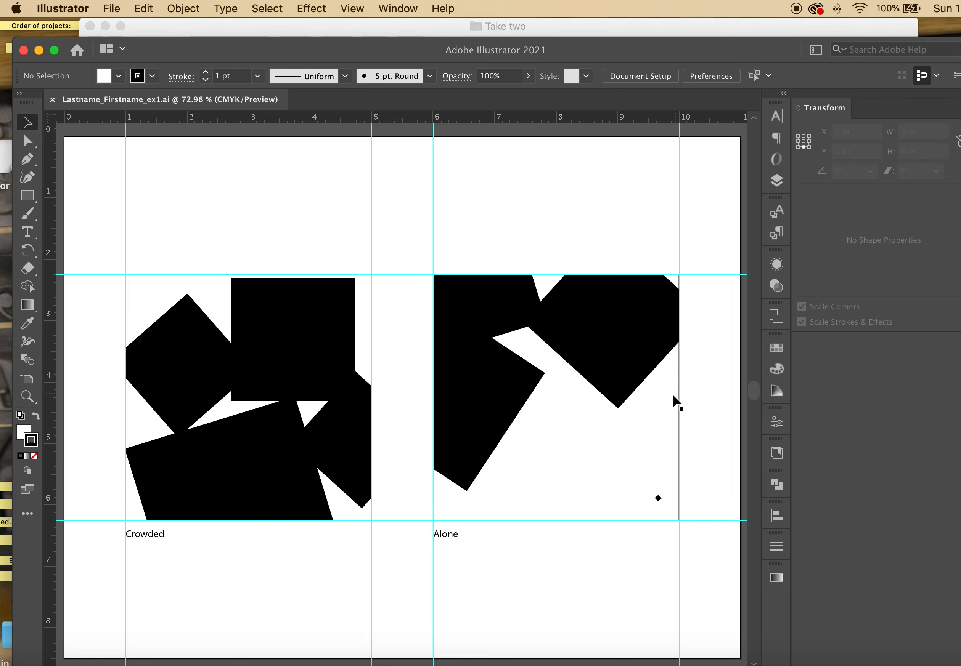
{"action": "left_click", "coordinate": [116, 9]}
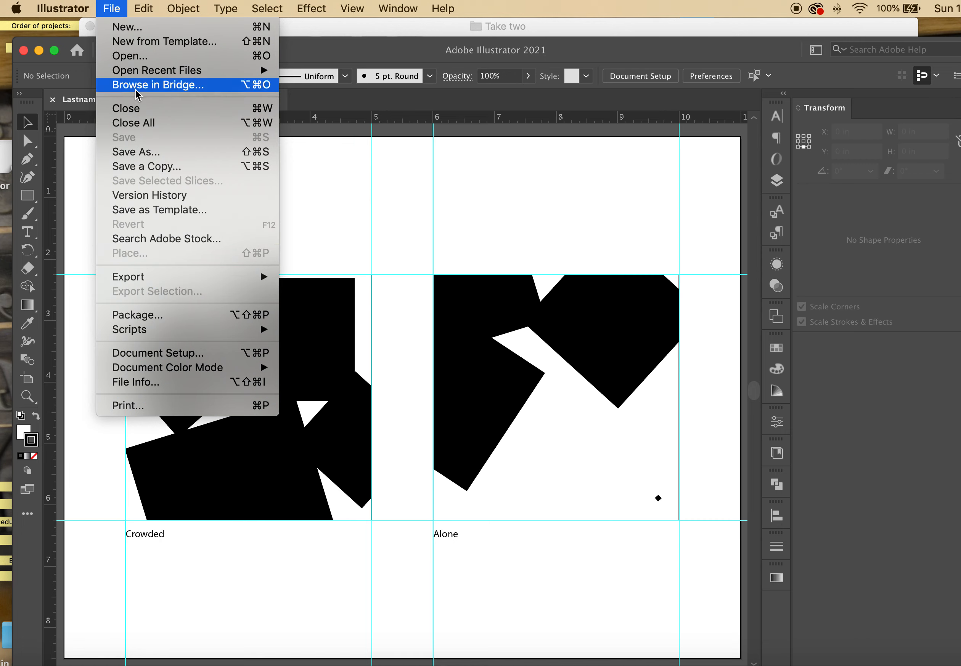
Save a copy as Adobe PDF (pdf) in the Take two folder
{"action": "left_click", "coordinate": [279, 265]}
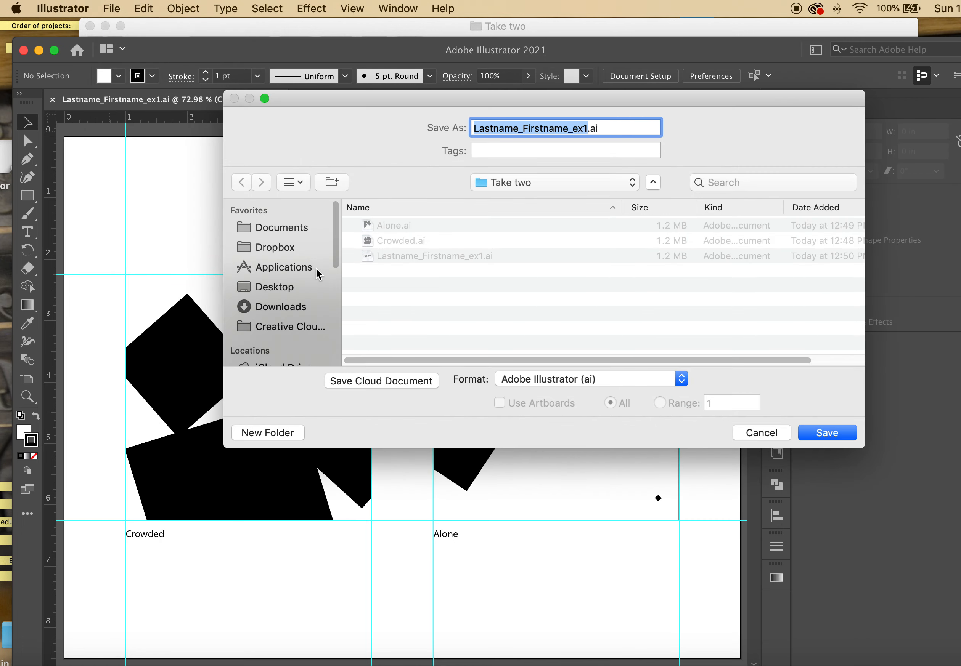
{"action": "left_click", "coordinate": [570, 376]}
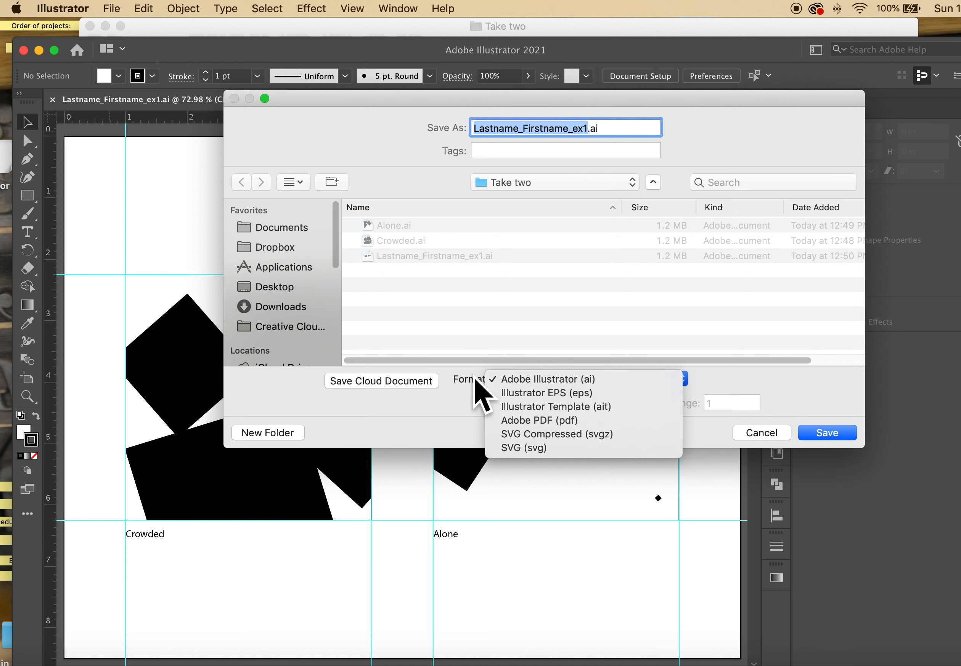
{"action": "left_click", "coordinate": [509, 397]}
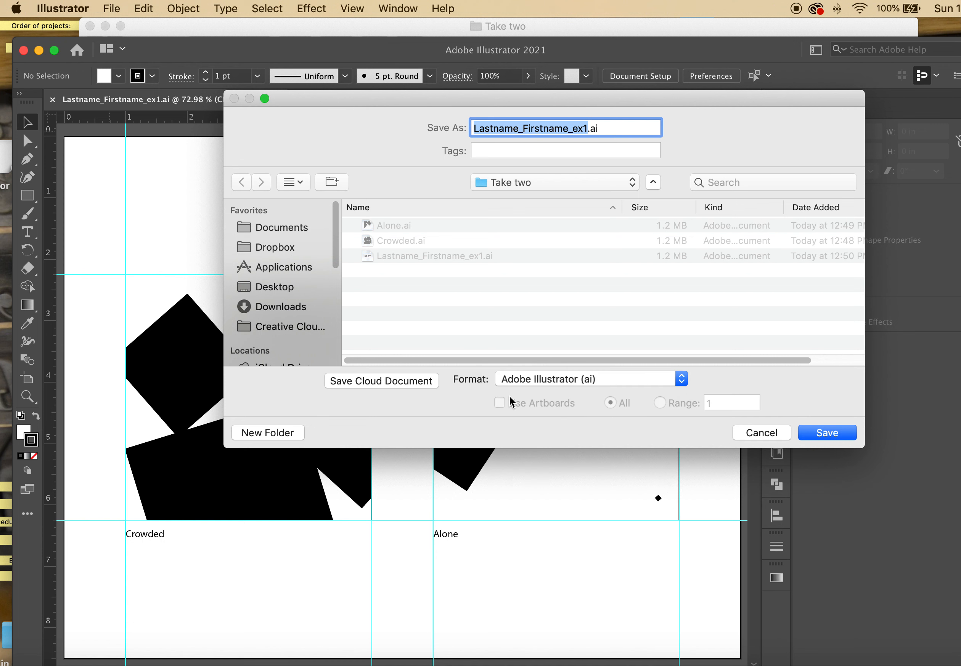
{"action": "left_click", "coordinate": [544, 381]}
{"action": "left_click", "coordinate": [548, 419]}
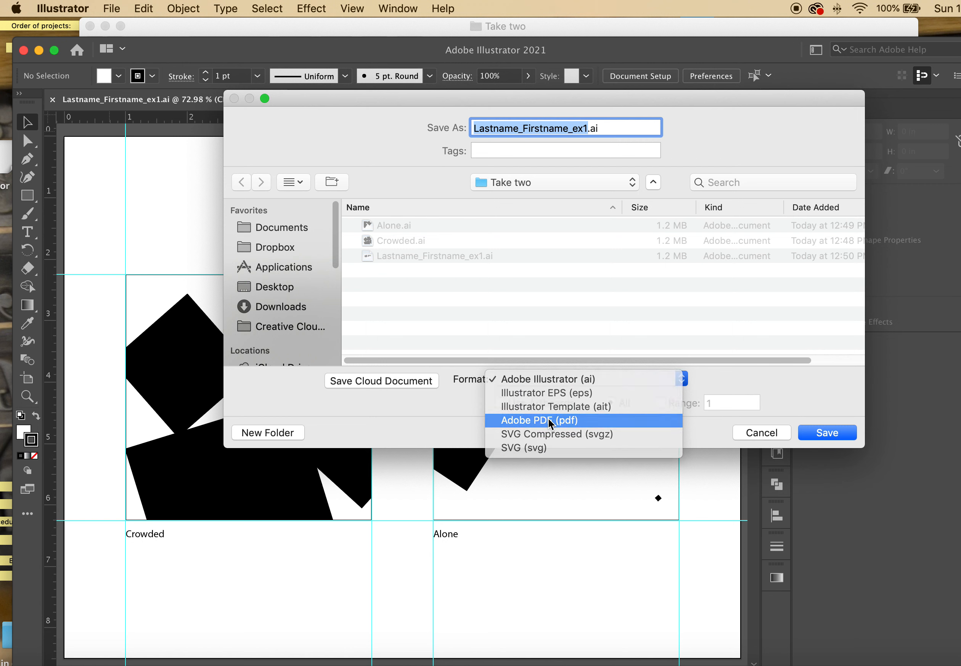
{"action": "left_click", "coordinate": [810, 432]}
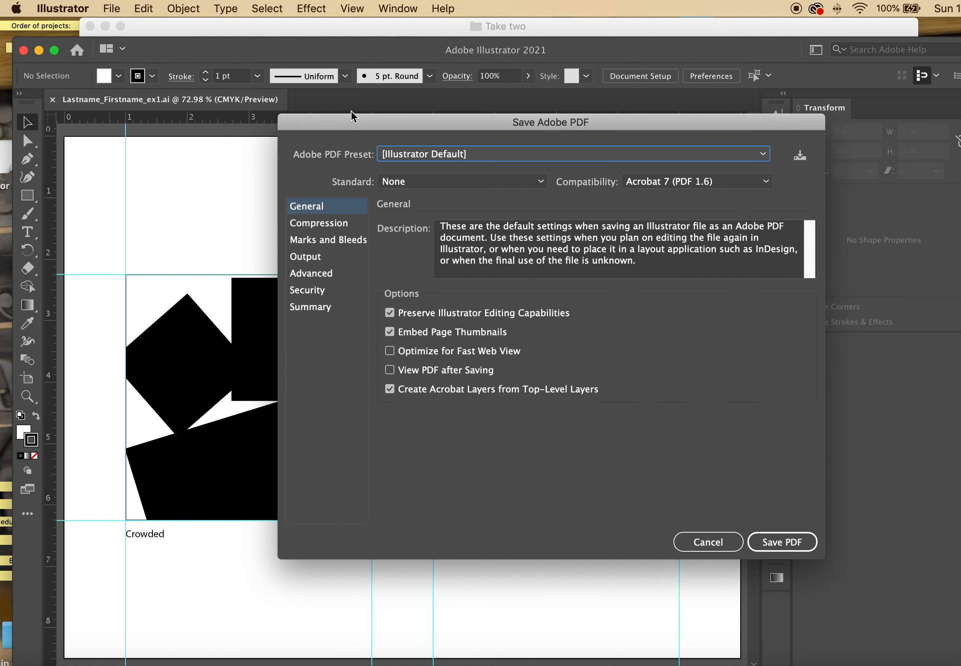
Apply the [PDF/X-1a:2001] preset and save the PDF with these settings
{"action": "left_click", "coordinate": [411, 159]}
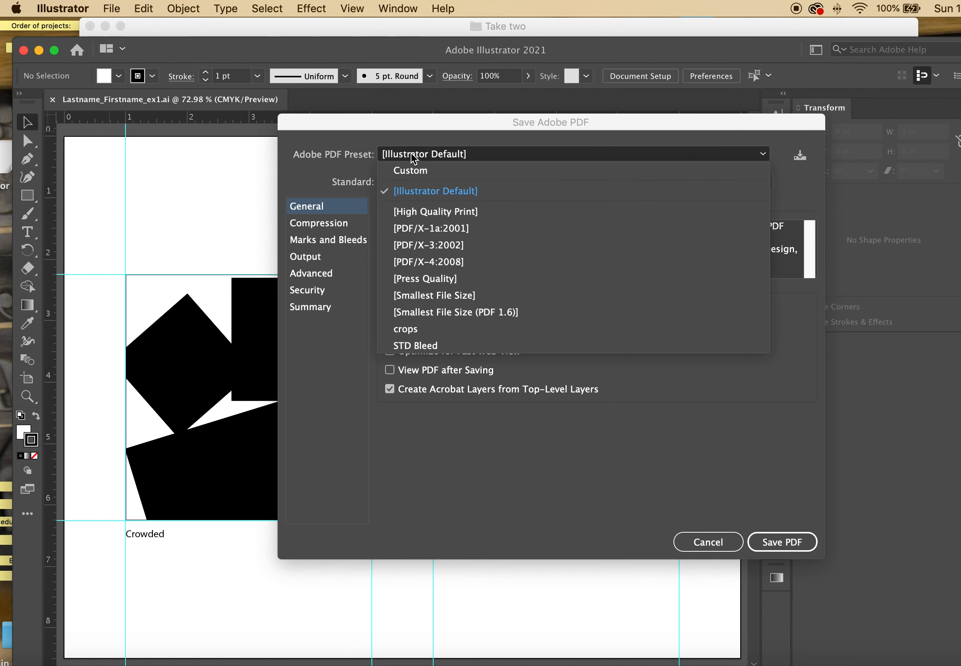
{"action": "left_click", "coordinate": [434, 230]}
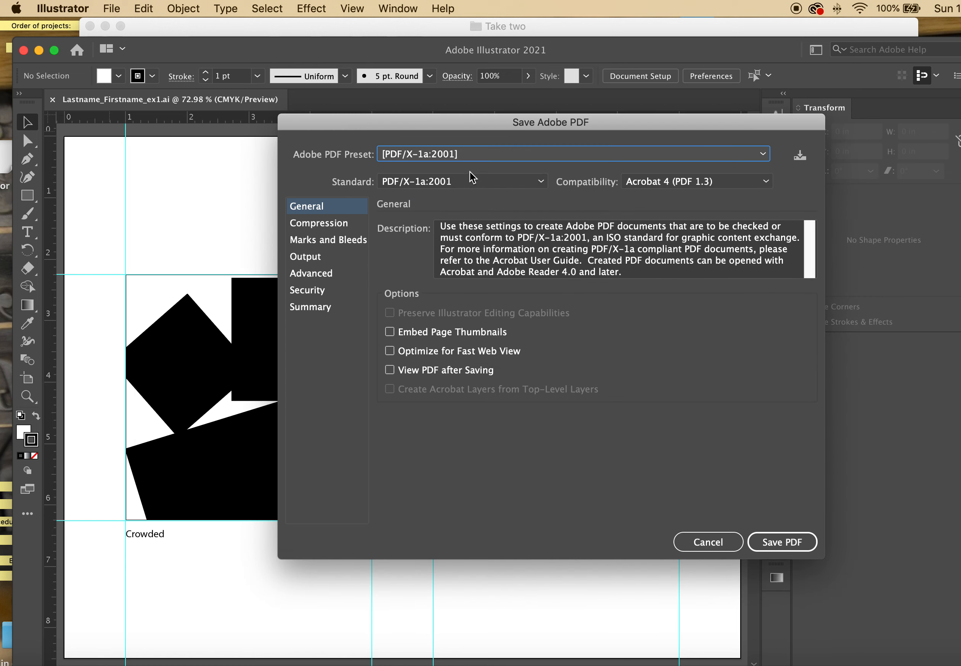
{"action": "left_click", "coordinate": [453, 157]}
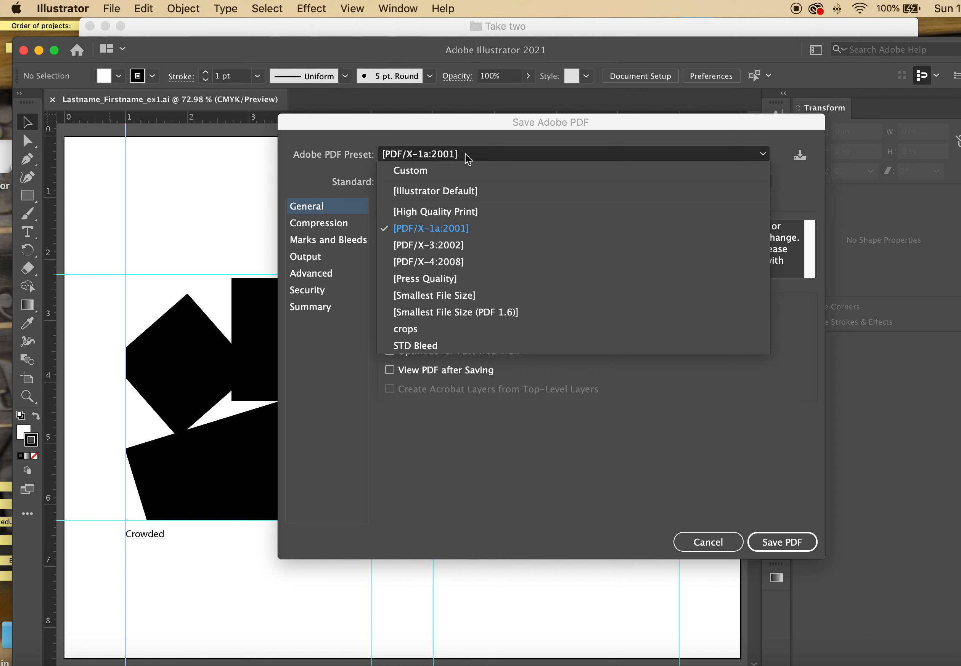
{"action": "left_click", "coordinate": [457, 230]}
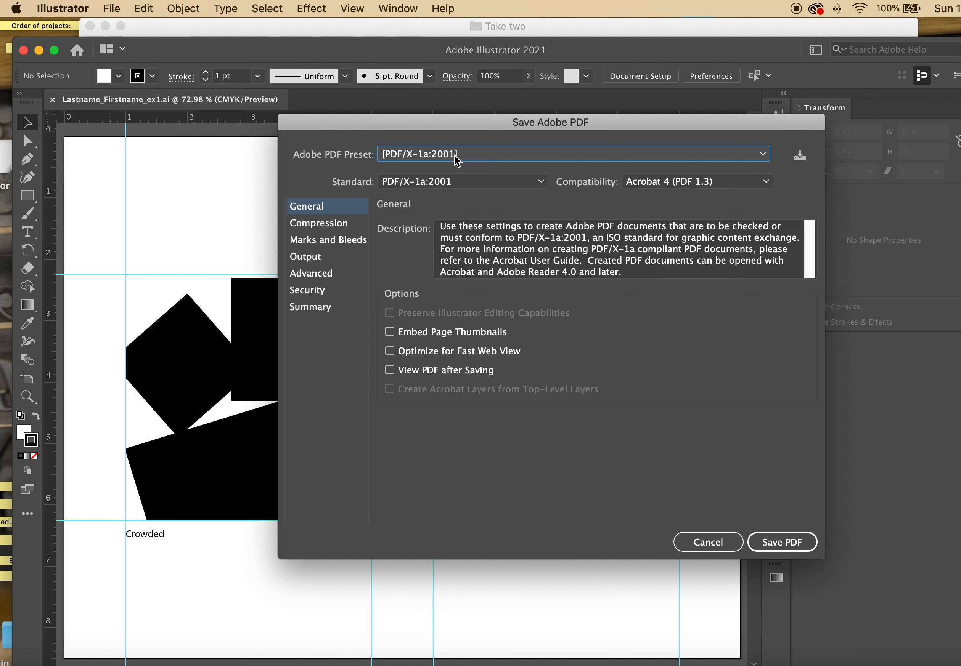
{"action": "left_click", "coordinate": [766, 537]}
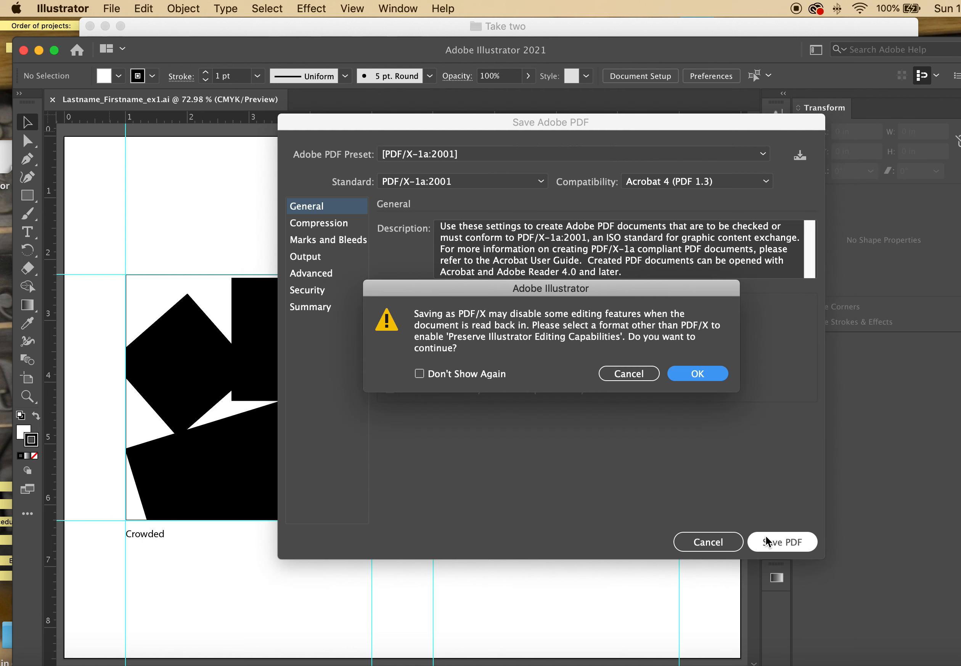